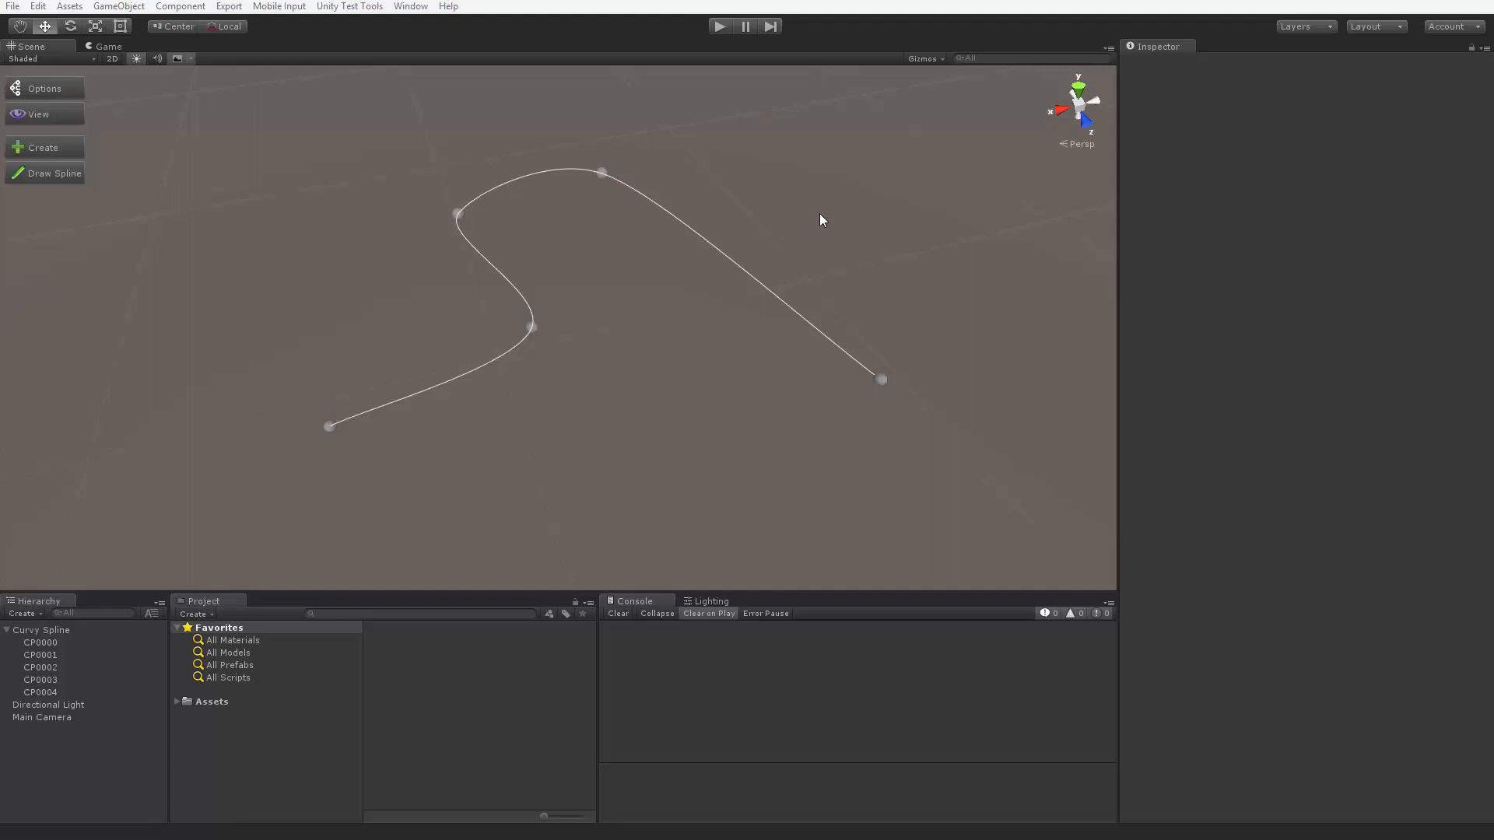
# Inspect the settings of the Curvy Spline object and its control points CP0000 and CP0002
pyautogui.click(73, 634)
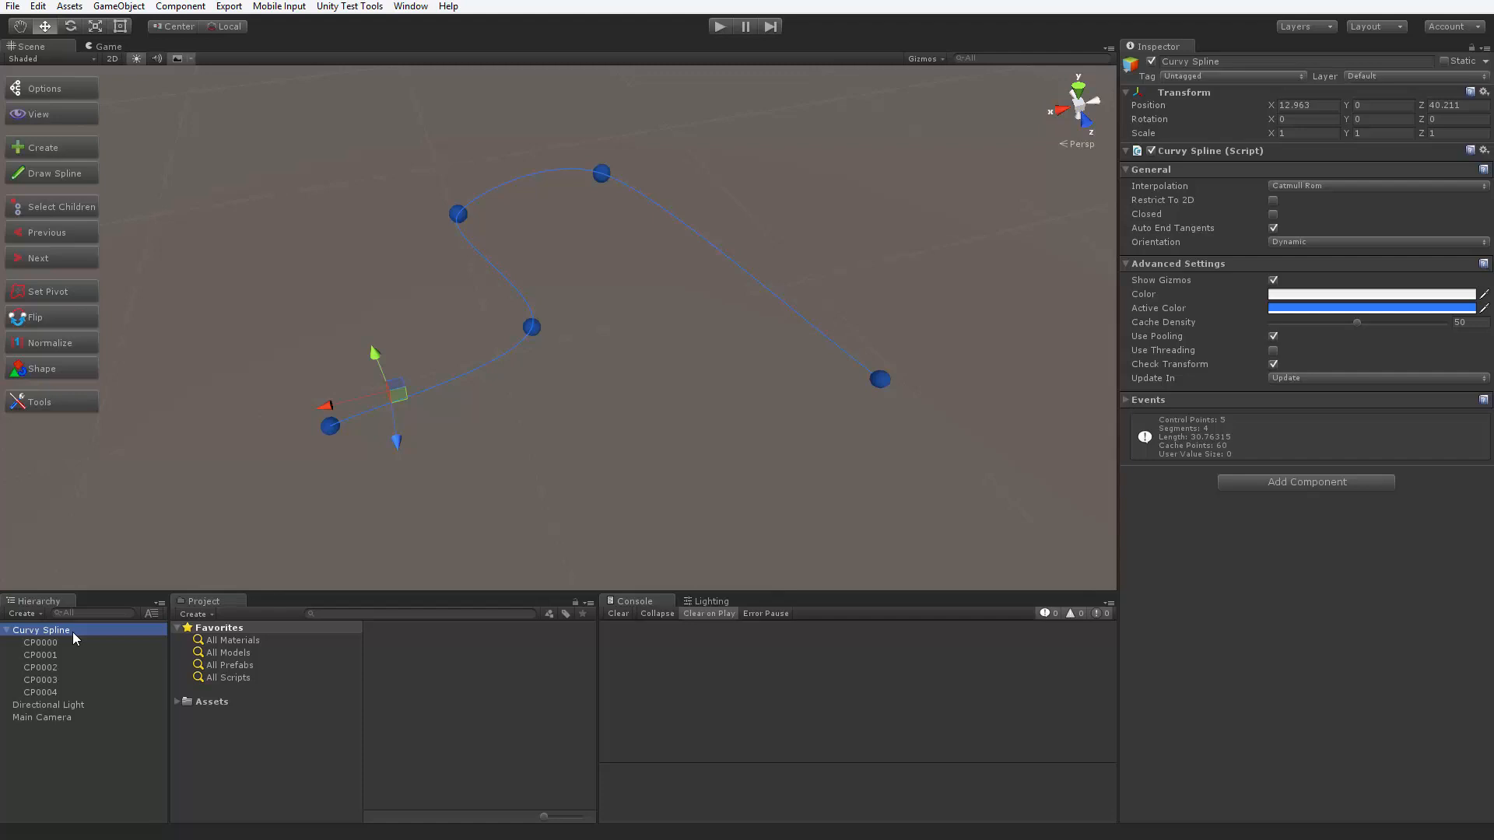
pyautogui.click(47, 643)
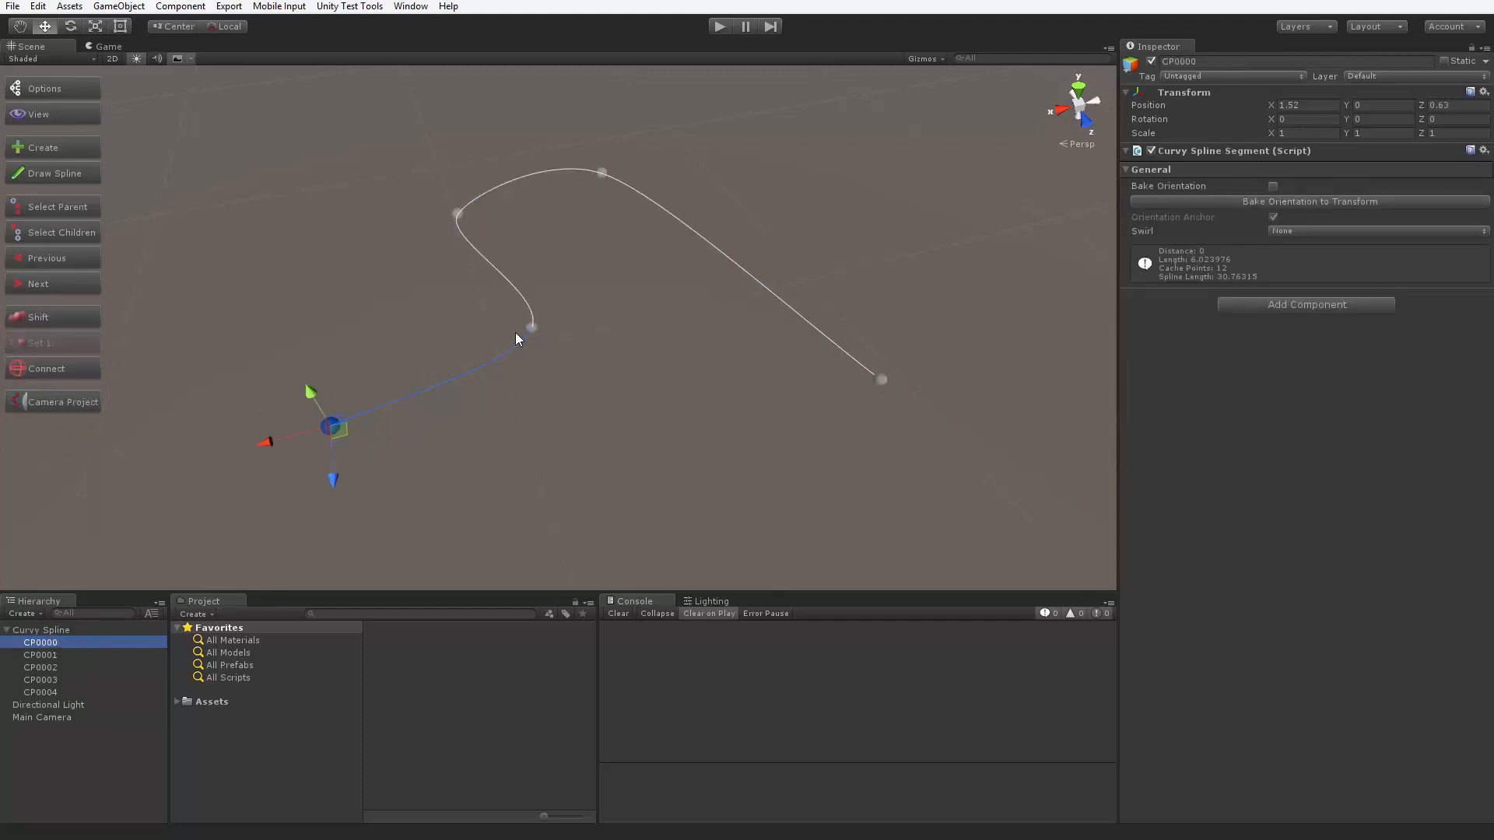
pyautogui.click(620, 391)
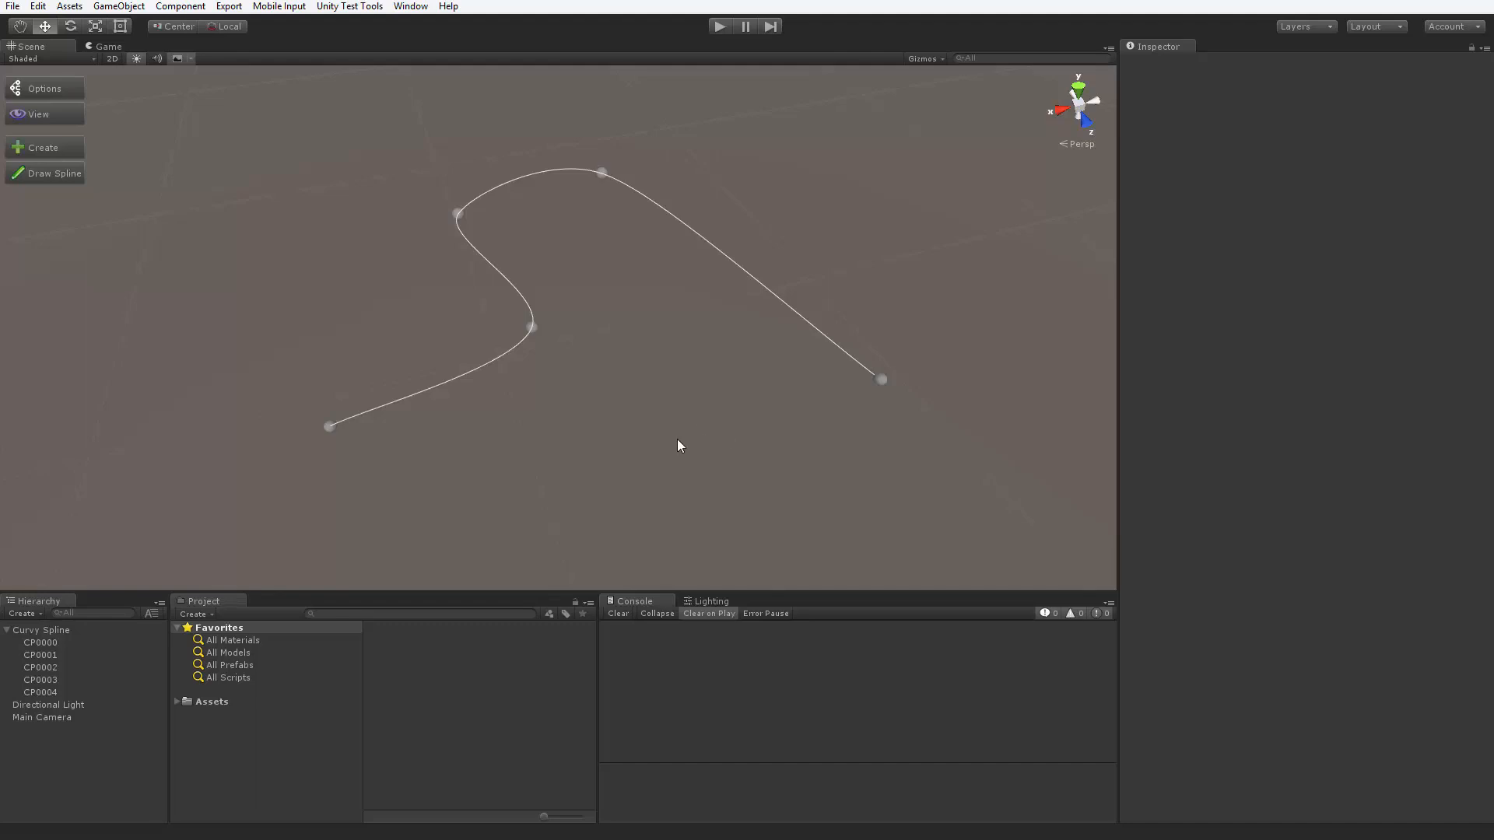
pyautogui.moveTo(677, 445); pyautogui.dragTo(680, 433, button='middle')
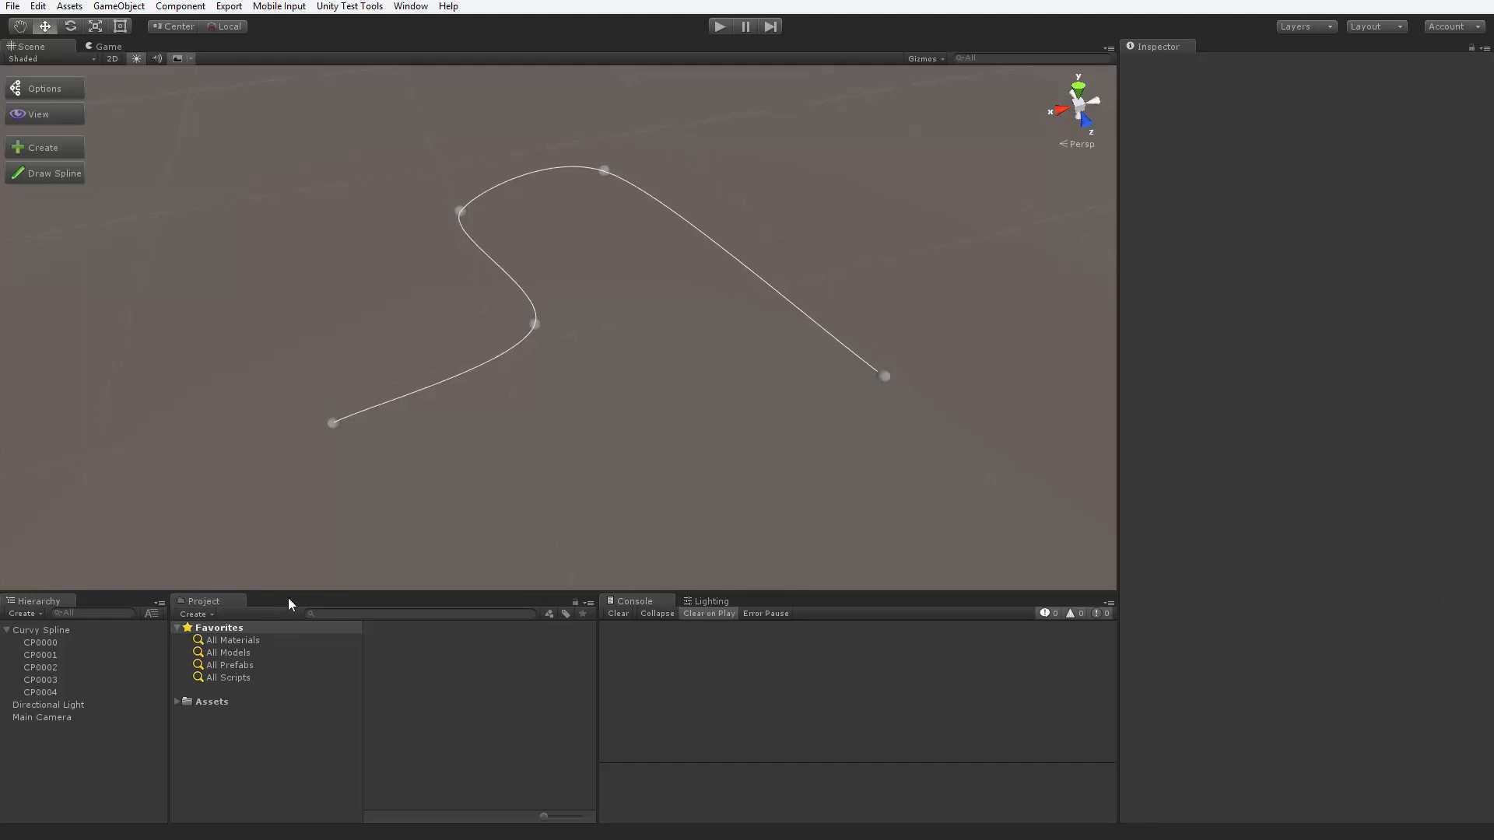
pyautogui.click(57, 643)
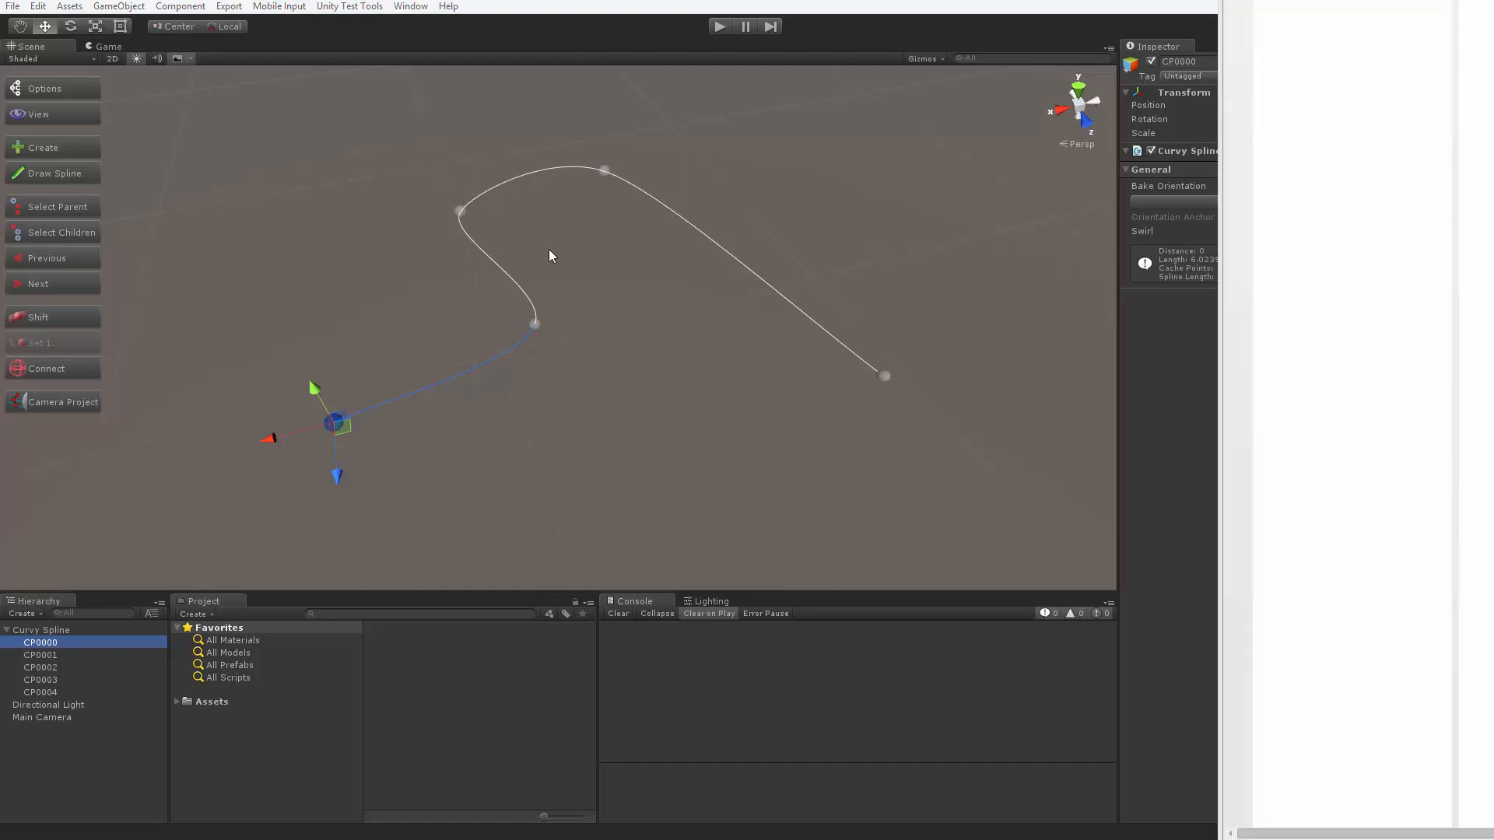
pyautogui.click(460, 210)
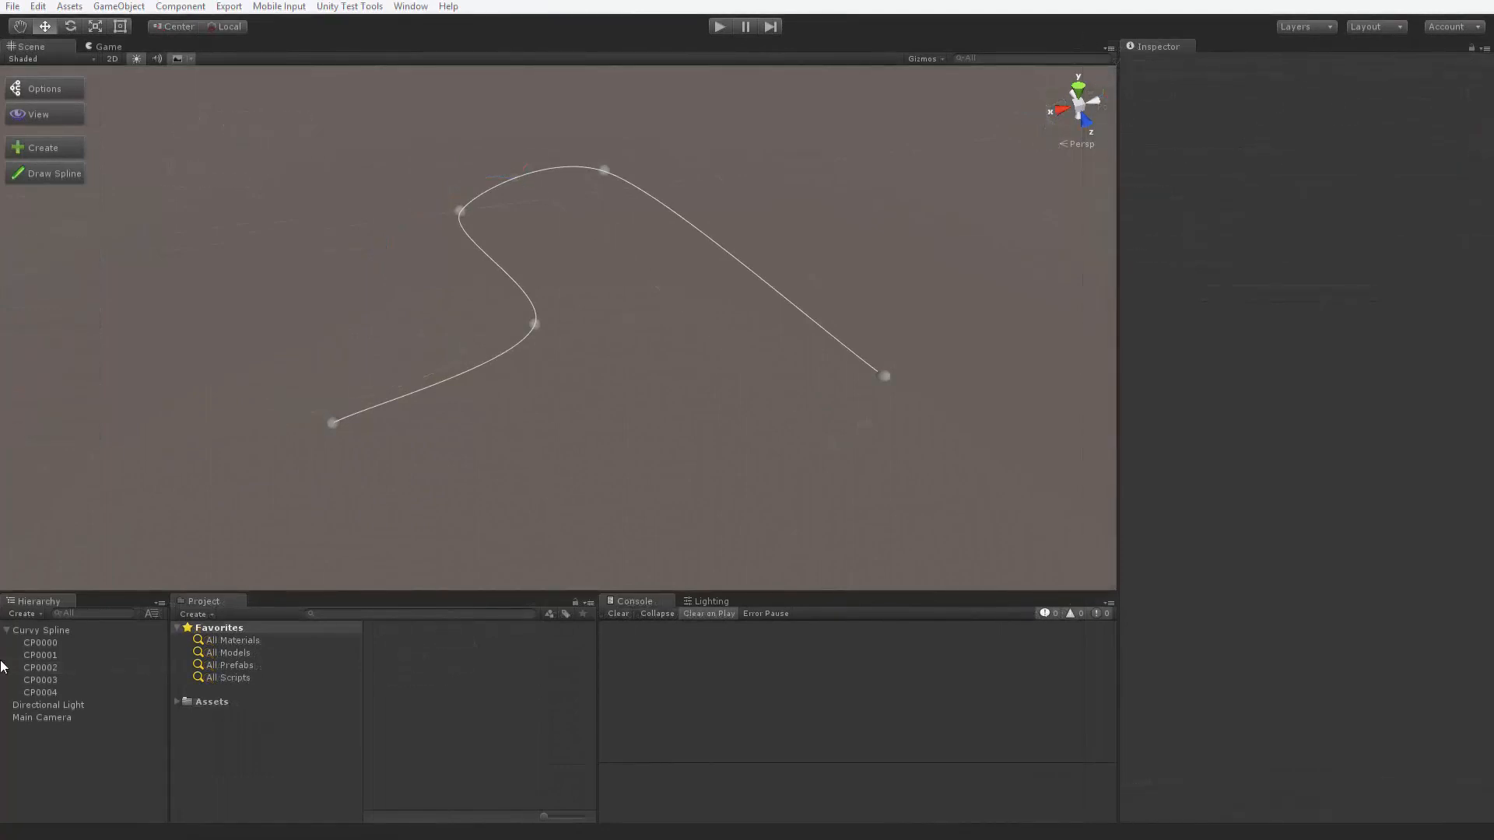
# Set the Curvy Spline's interpolation to Linear
pyautogui.click(40, 630)
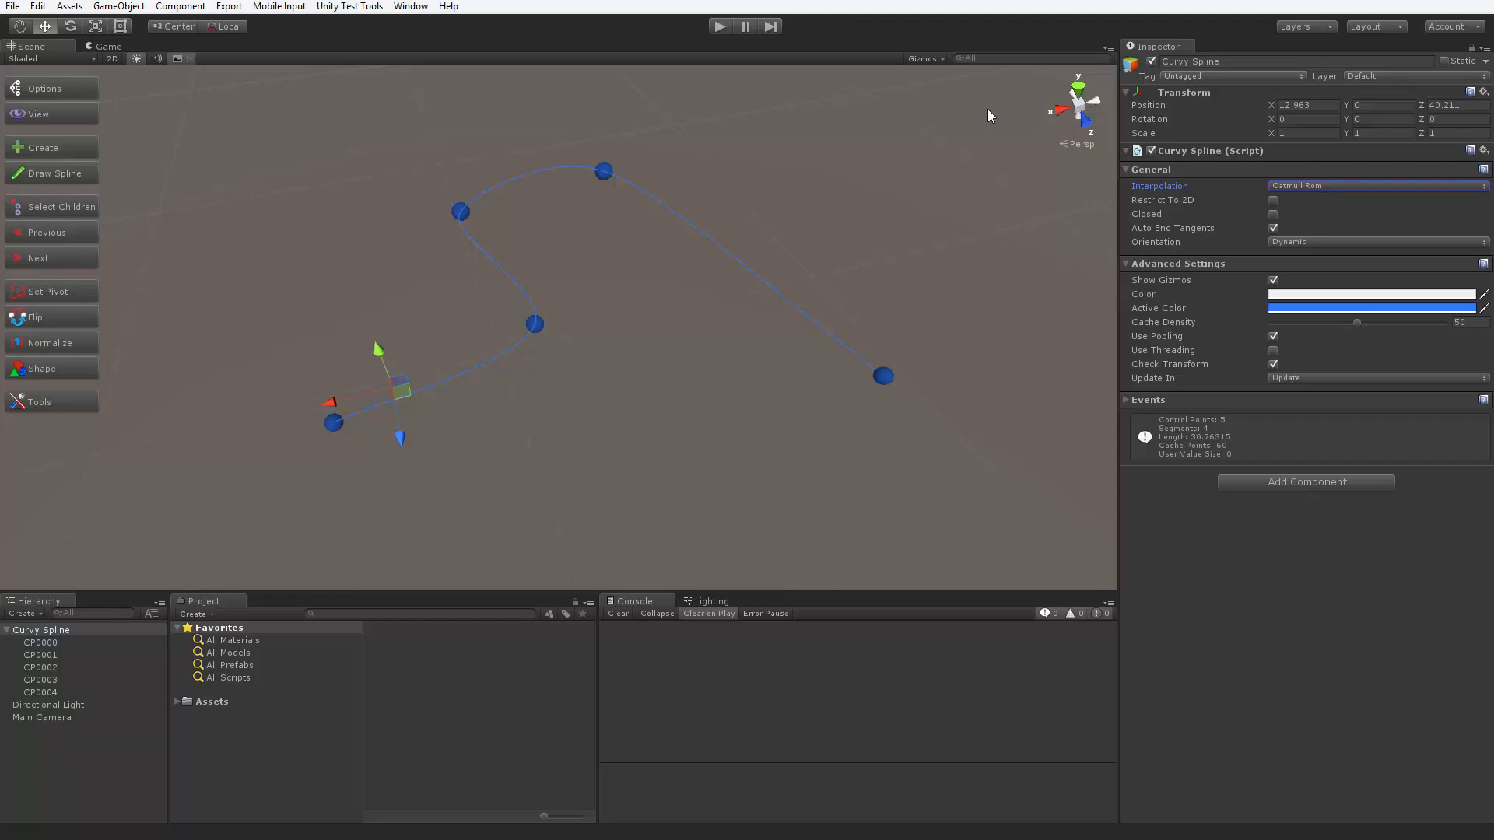
pyautogui.click(1311, 185)
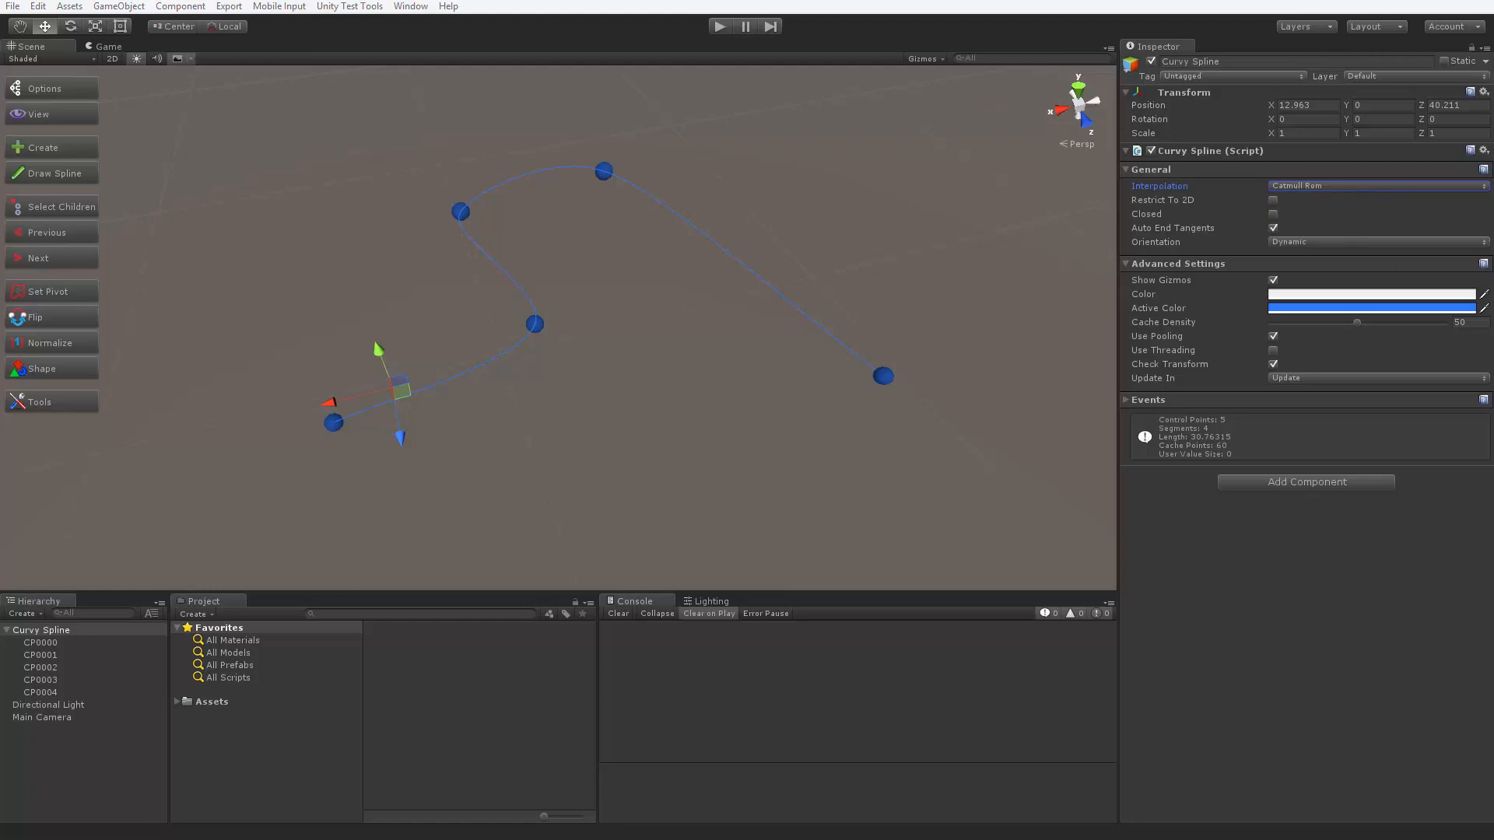
pyautogui.click(1405, 187)
pyautogui.click(1346, 202)
# Set the spline's interpolation to Catmull Rom and move control point CP0001 to about X -4.21, Z -1.01
pyautogui.click(1393, 185)
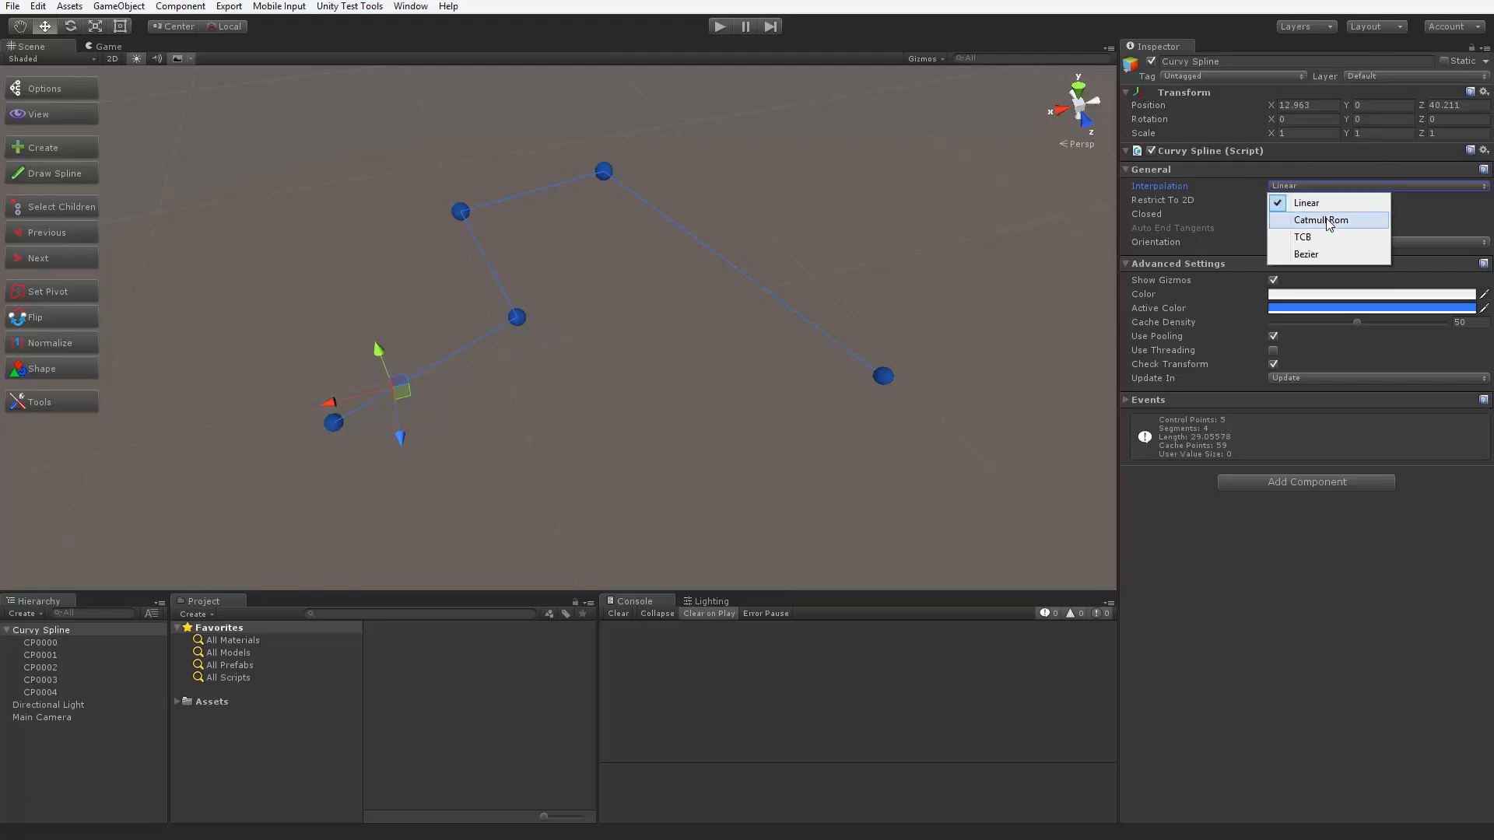
pyautogui.click(1327, 216)
pyautogui.click(517, 317)
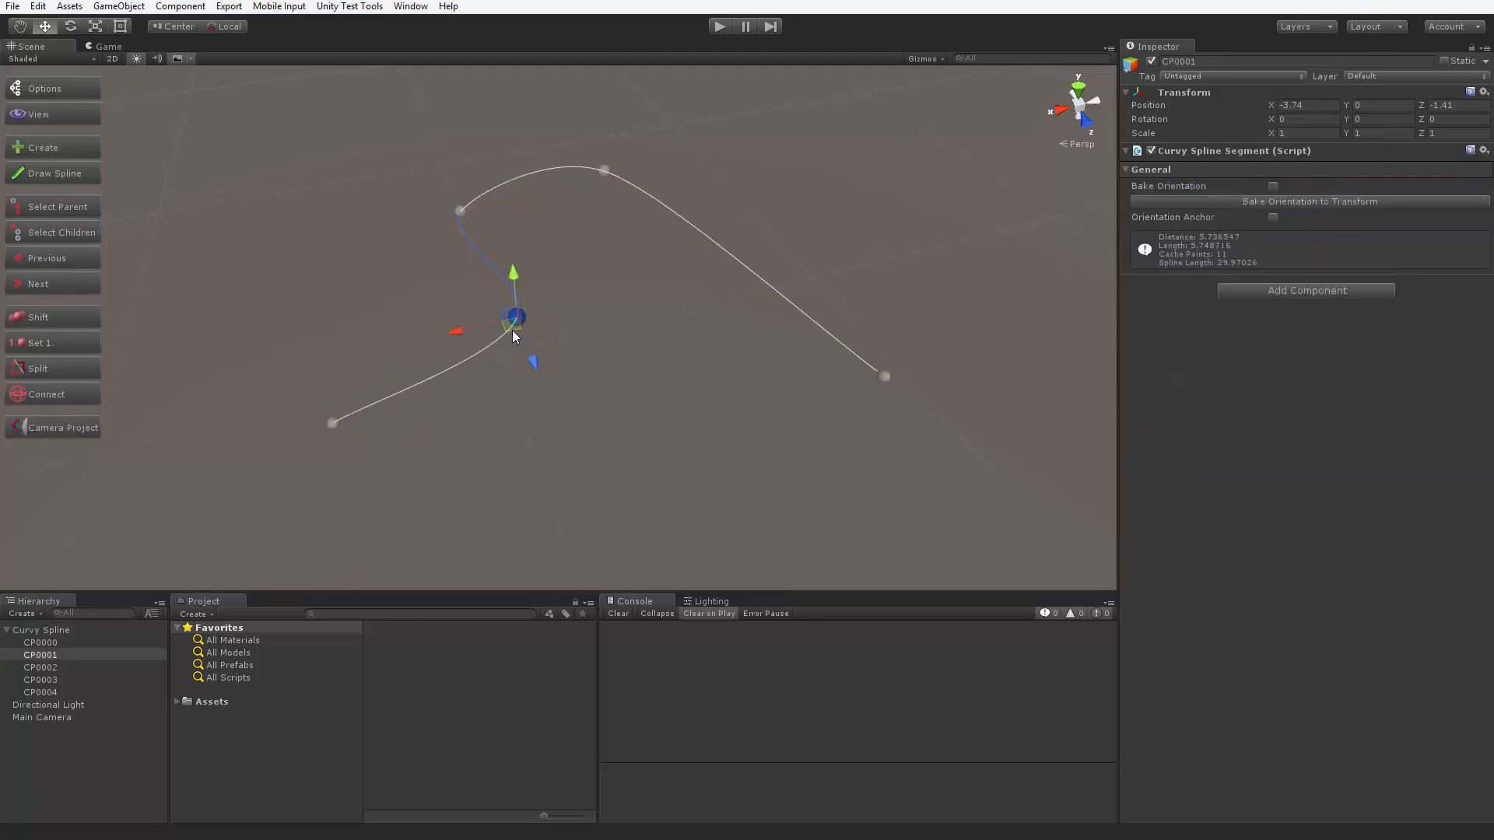
pyautogui.moveTo(517, 317); pyautogui.dragTo(533, 343)
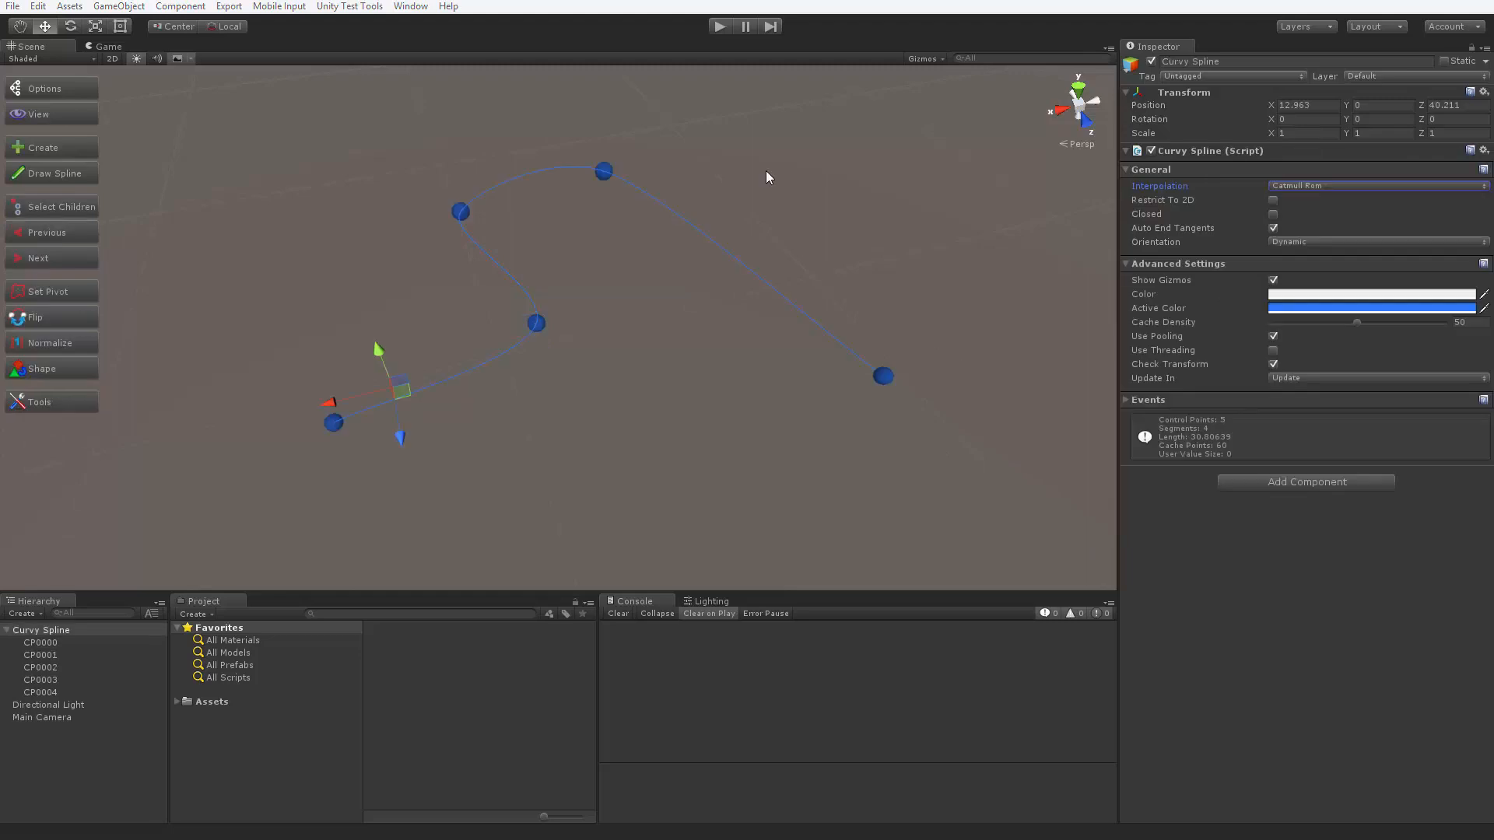
# Set the spline's interpolation to TCB and try the Catmul, Cubic and Linear presets in turn
pyautogui.click(1365, 185)
pyautogui.click(1288, 238)
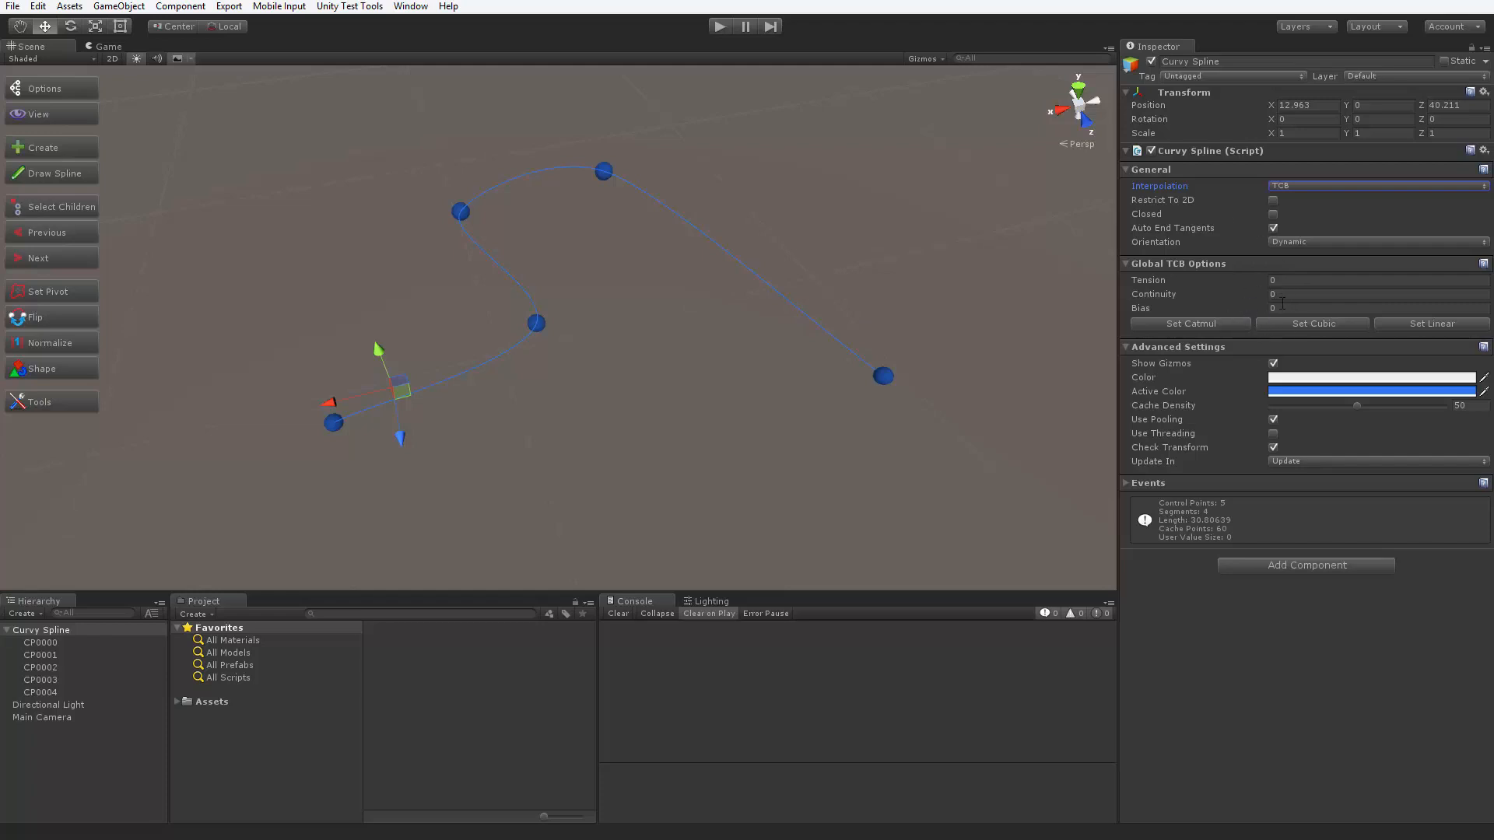
pyautogui.click(1176, 326)
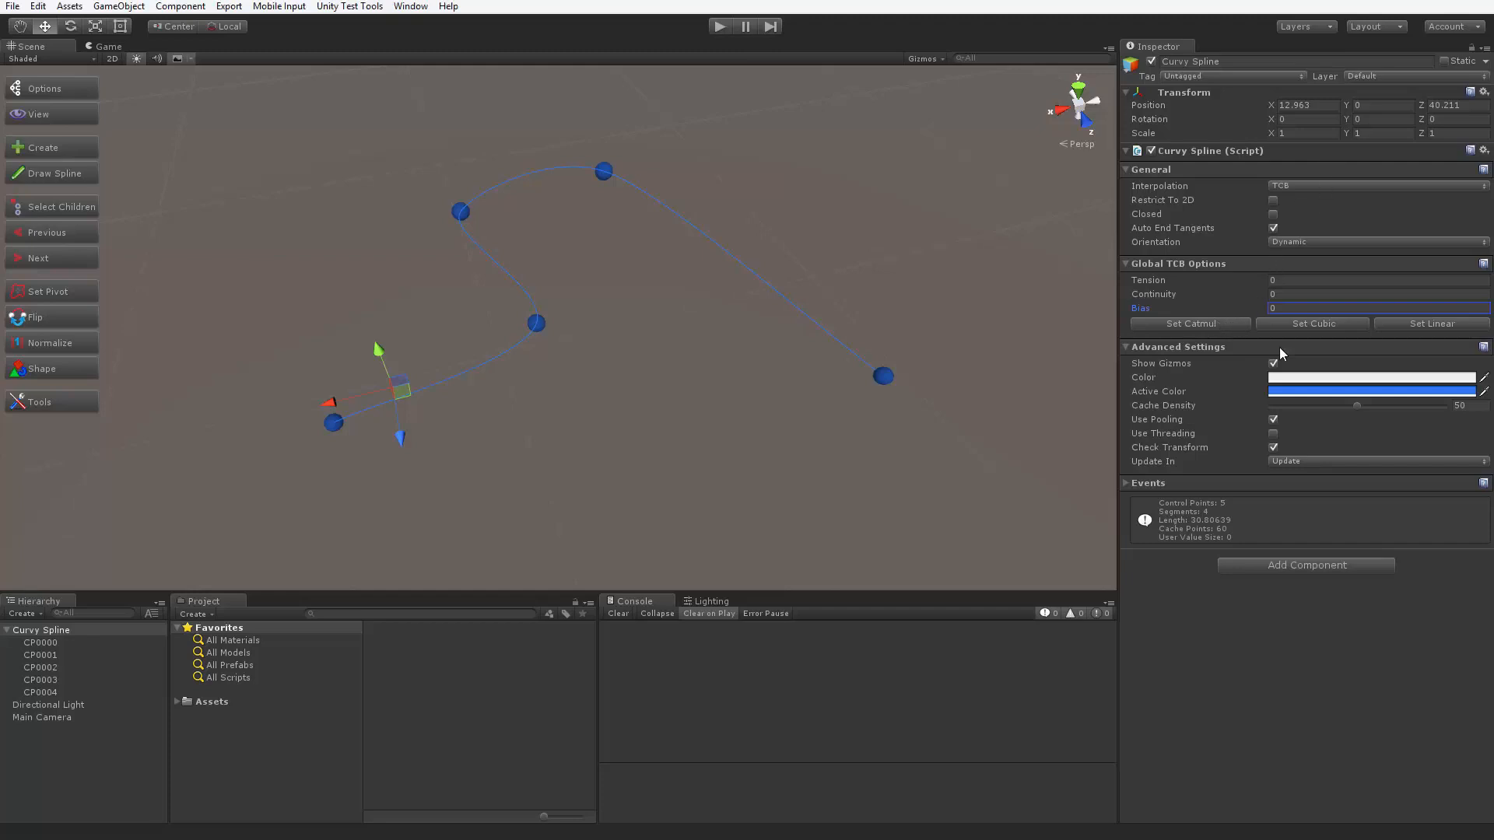
pyautogui.click(1331, 322)
pyautogui.click(1429, 324)
# Apply the Catmul preset and try a global TCB tension of about -2.27, ending with tension at 0
pyautogui.click(1200, 325)
pyautogui.moveTo(1238, 282); pyautogui.dragTo(1209, 327)
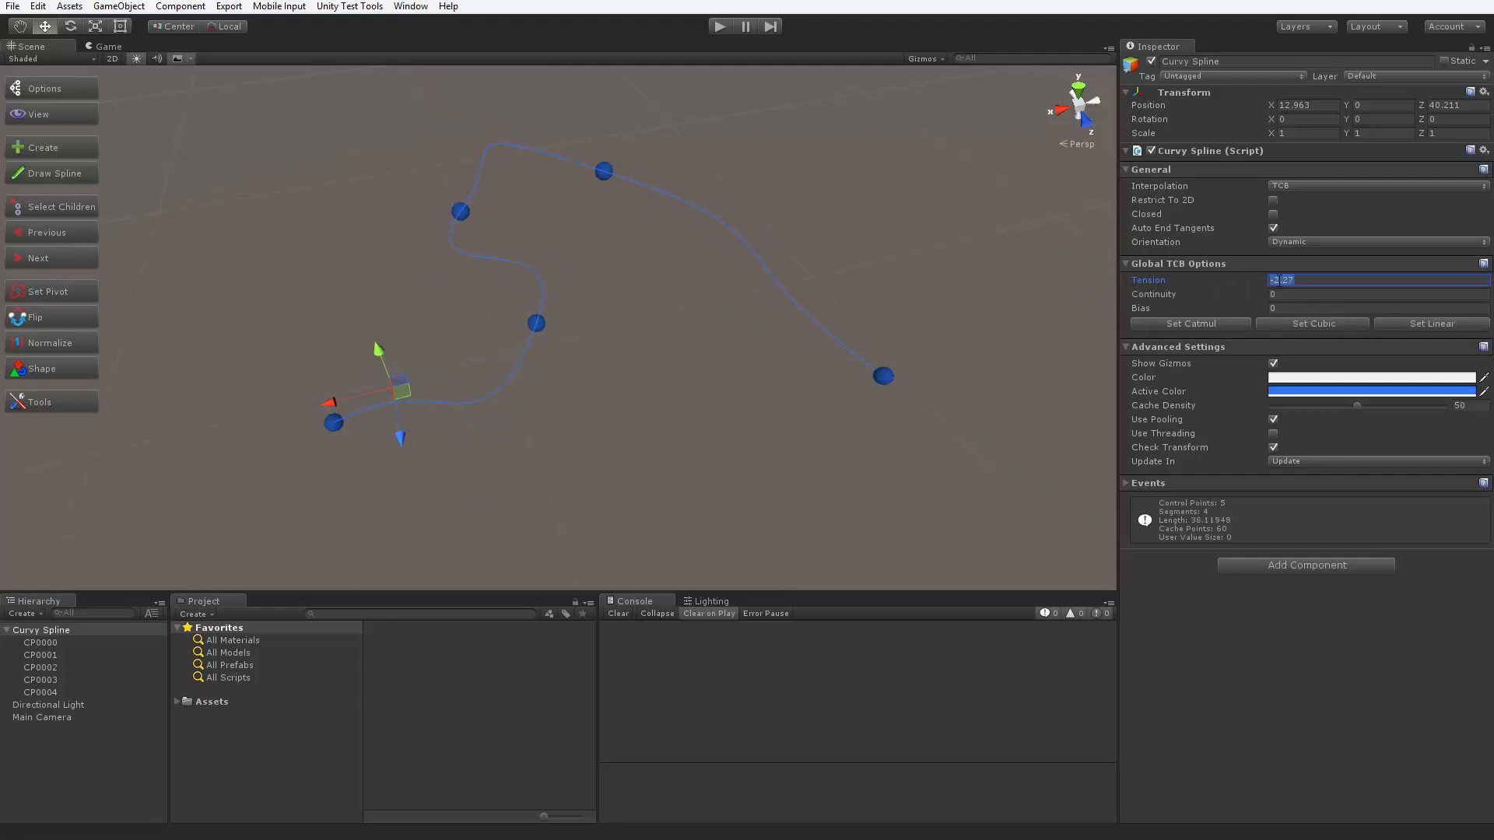
pyautogui.click(1305, 298)
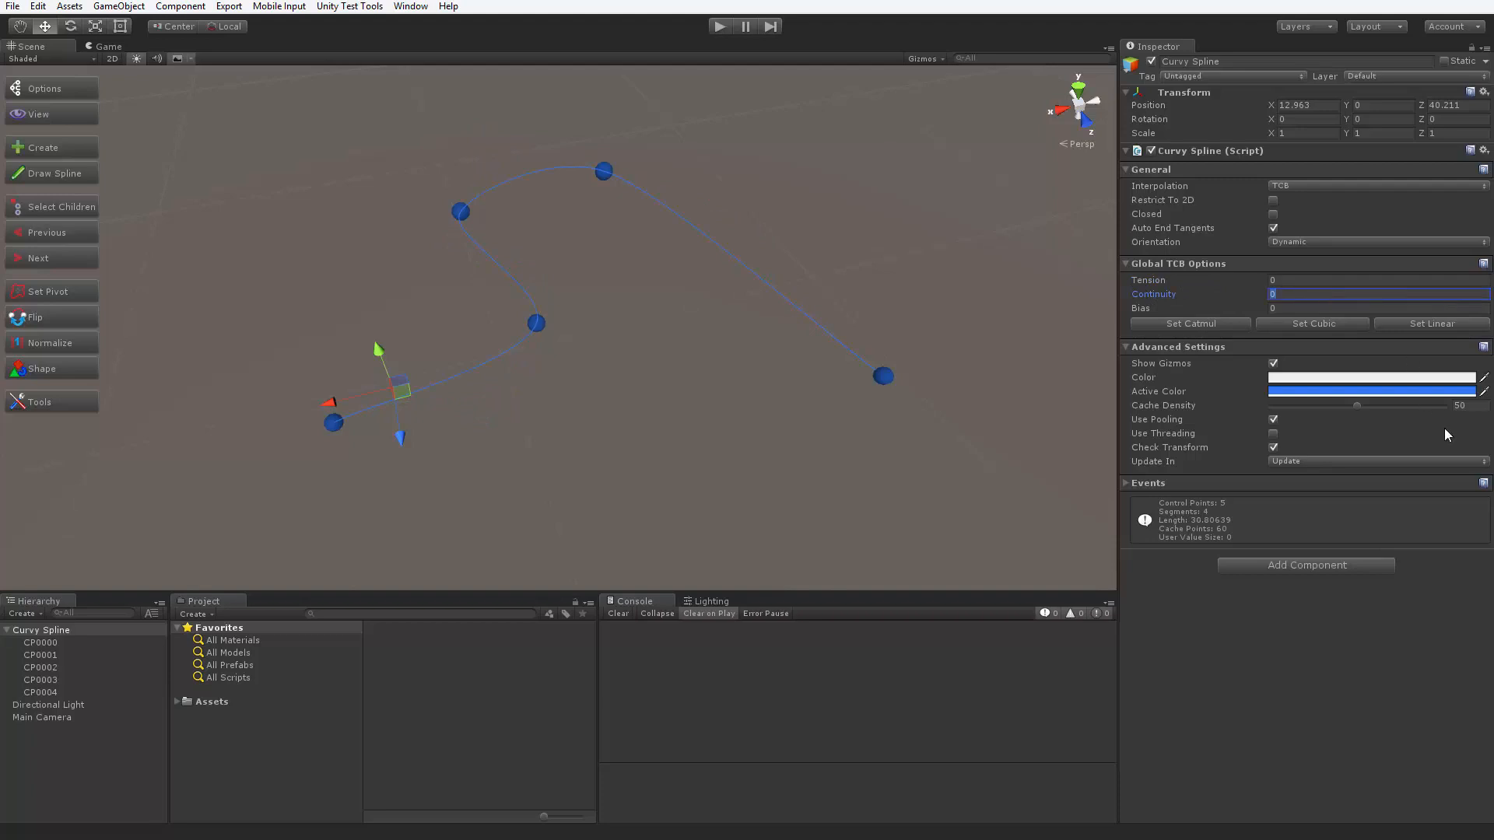
# Set the Curvy Spline's interpolation to Bezier
pyautogui.click(1370, 186)
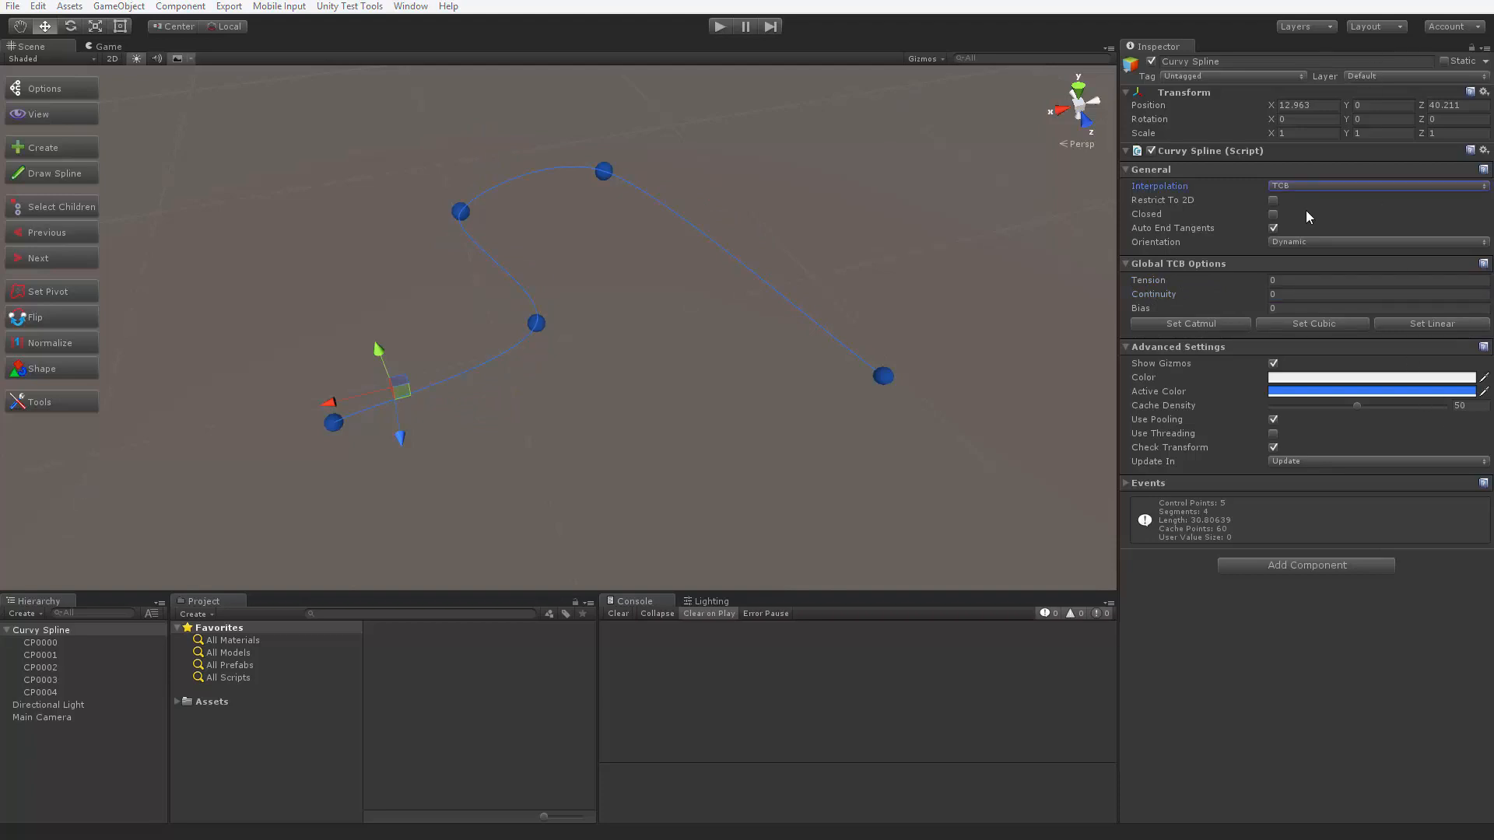
pyautogui.click(1311, 185)
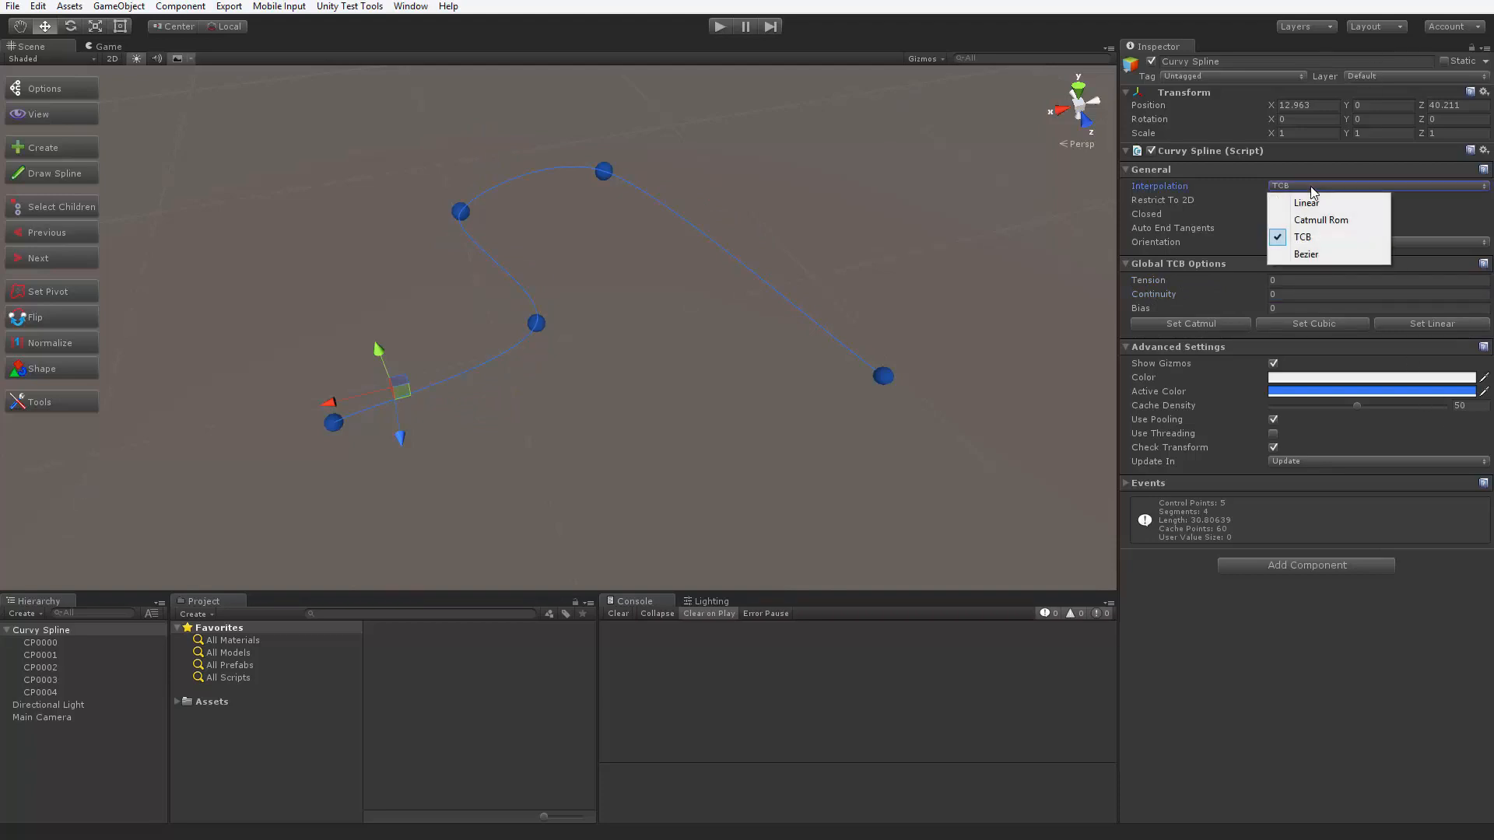
pyautogui.click(1333, 252)
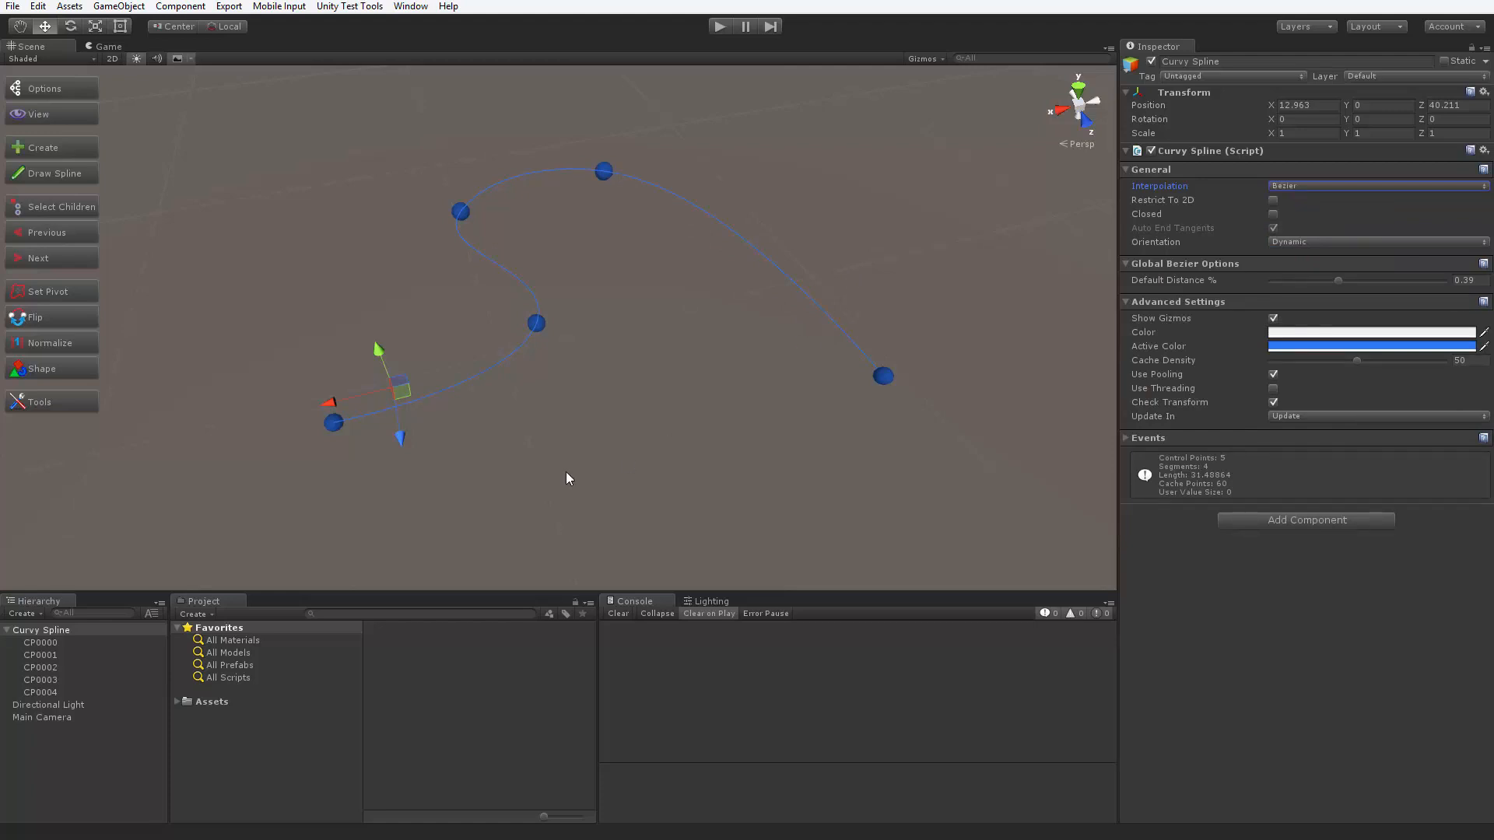
# Examine the Bezier handle options of control points CP0001, CP0002 and CP0003
pyautogui.click(536, 324)
pyautogui.click(460, 208)
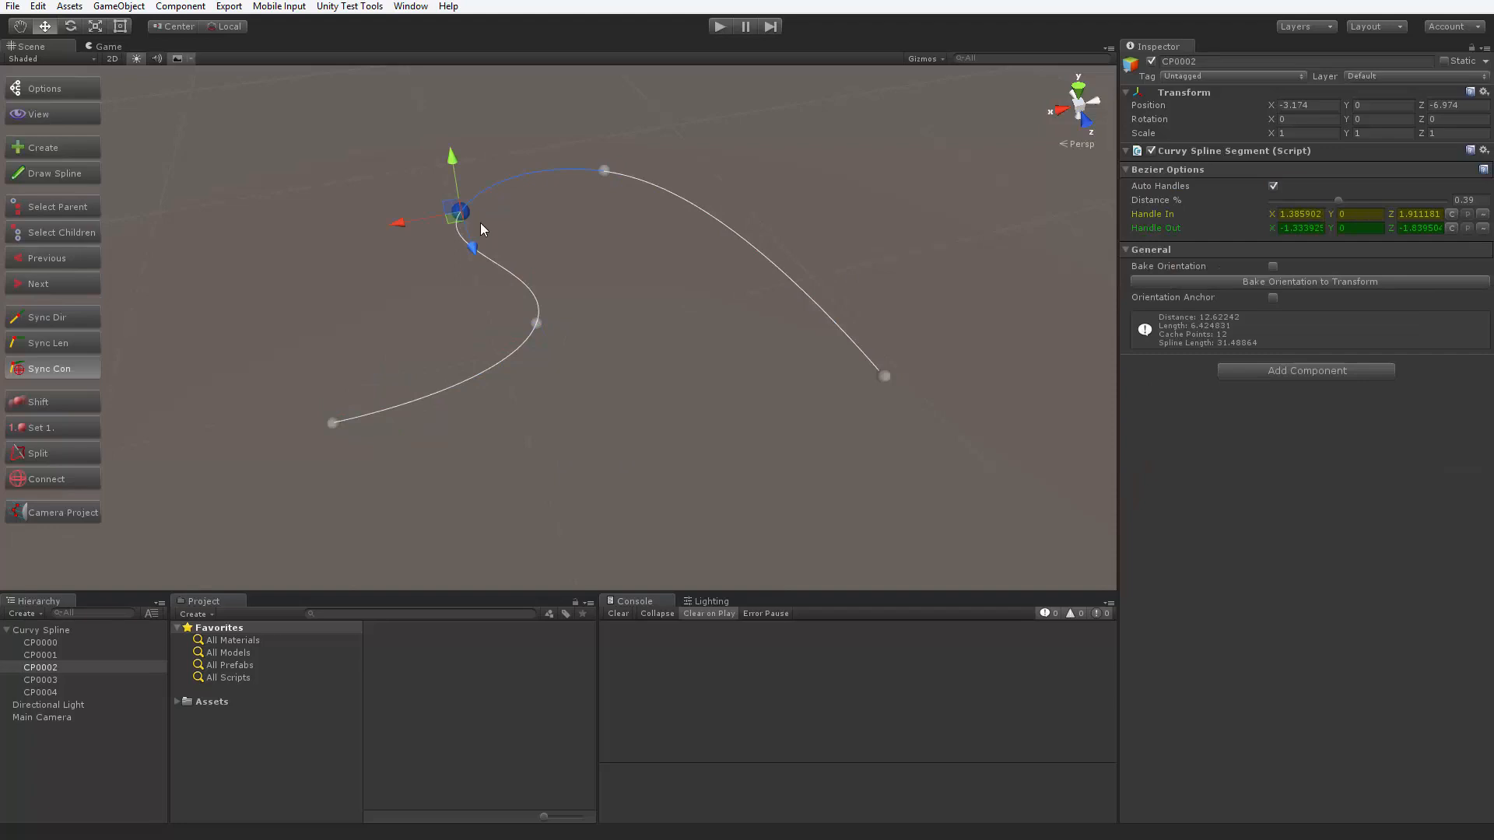
pyautogui.click(540, 313)
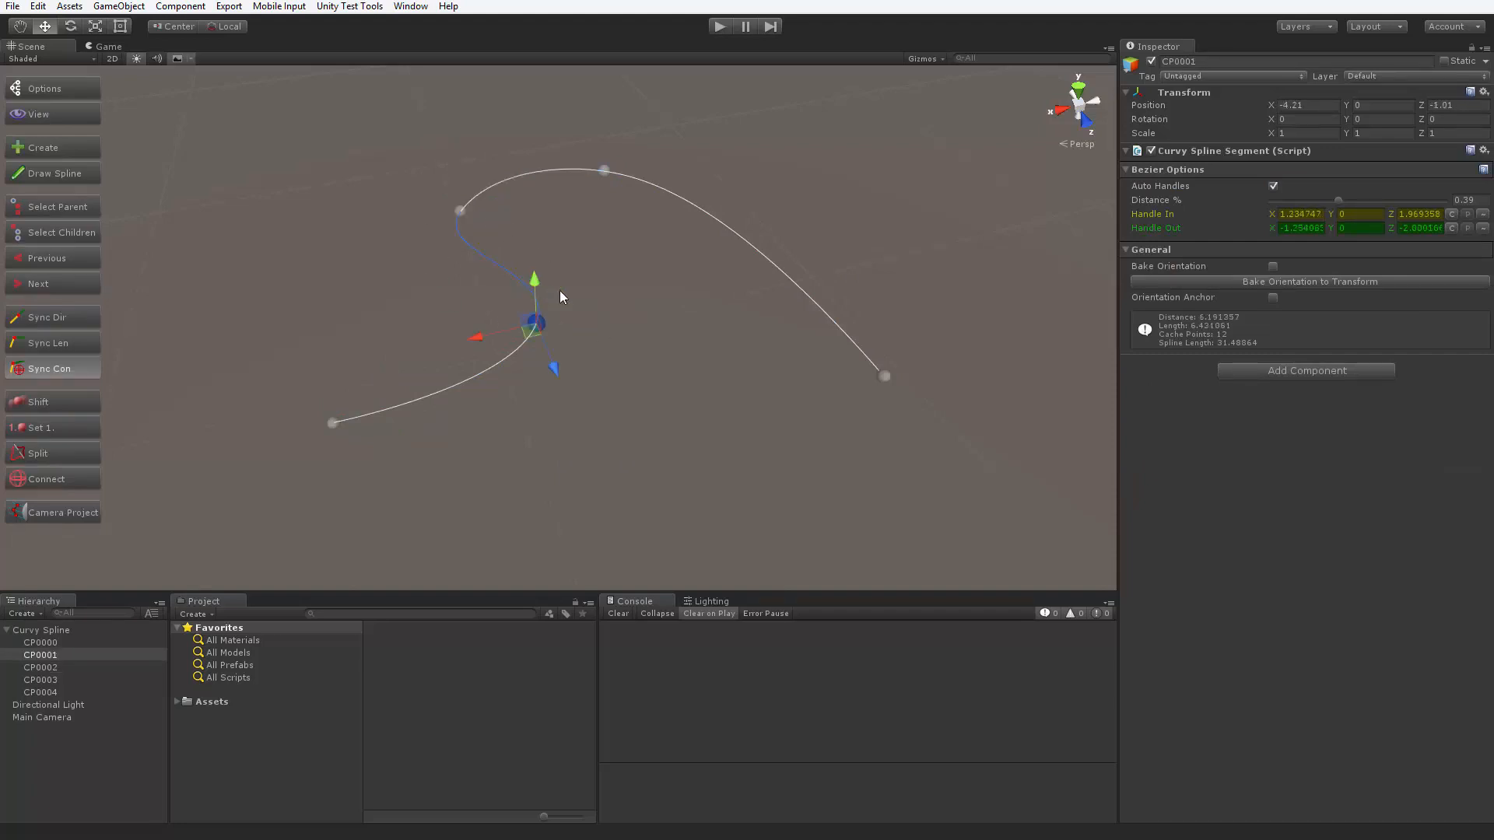
pyautogui.click(459, 211)
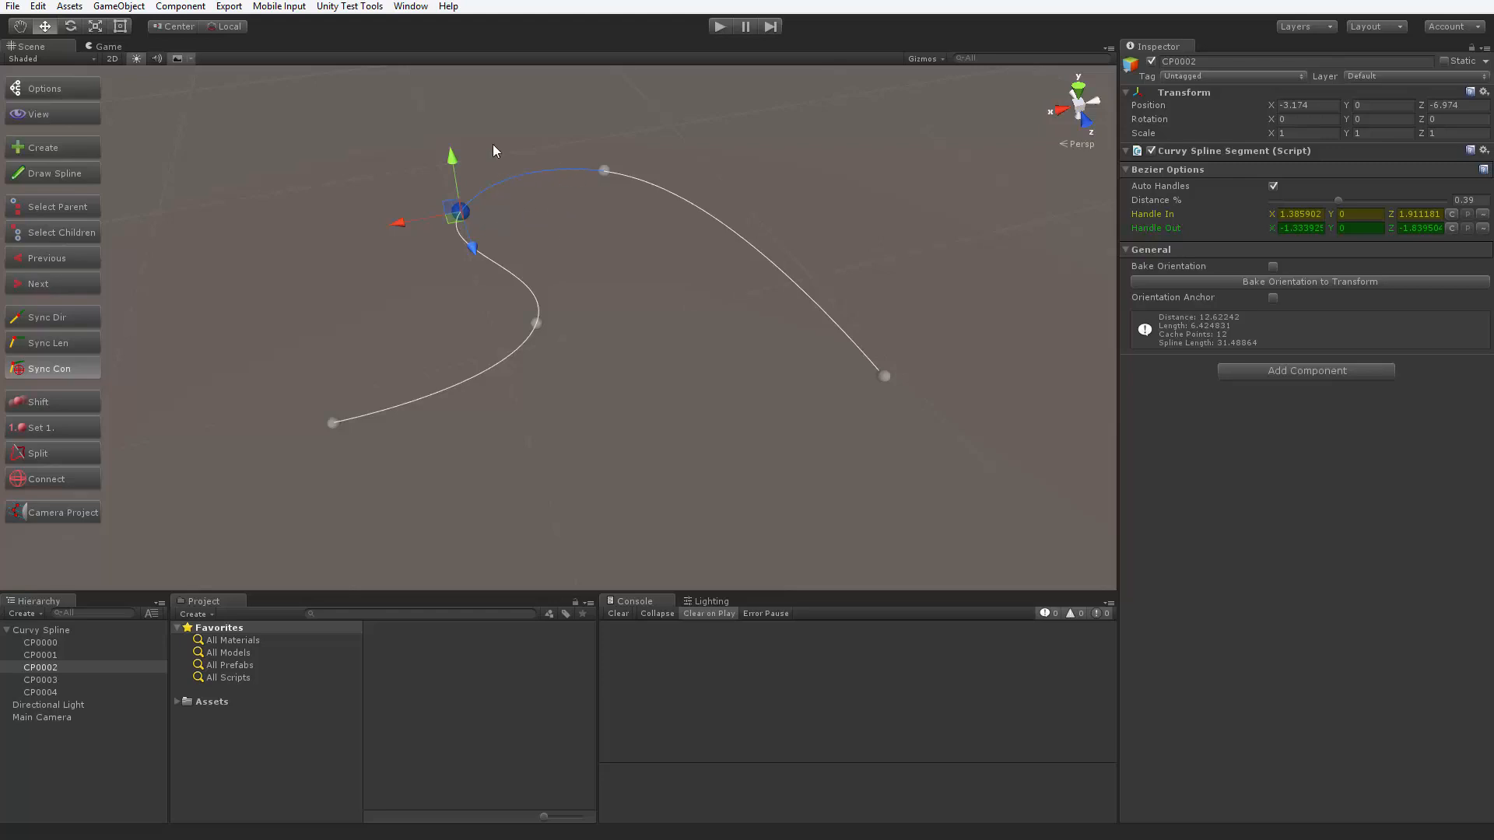
pyautogui.click(604, 171)
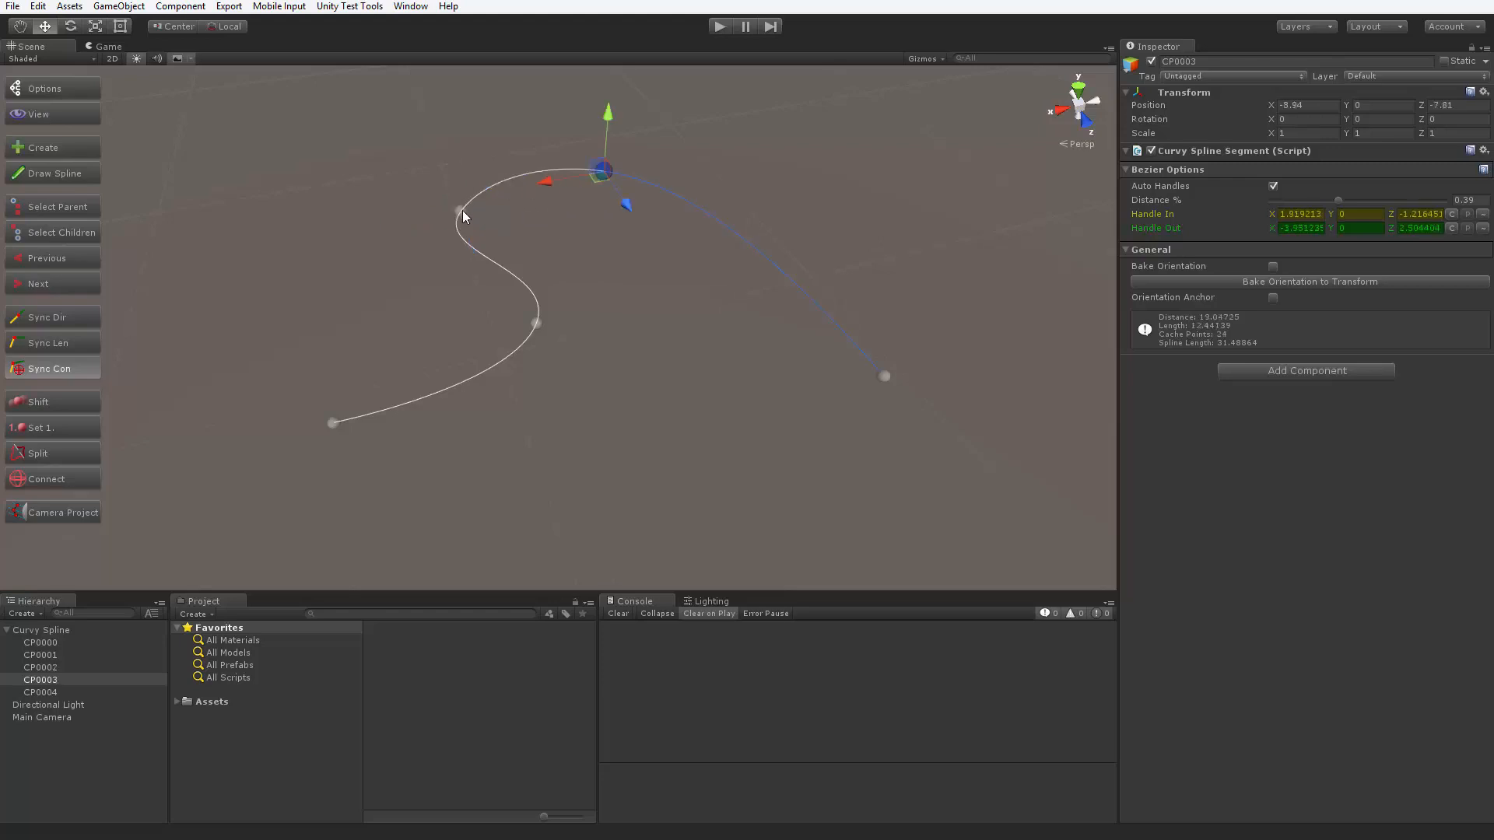
pyautogui.click(460, 210)
# Turn off Auto Handles for control point CP0003 and move its out handle to about X 2.86, Z 7.16
pyautogui.click(603, 171)
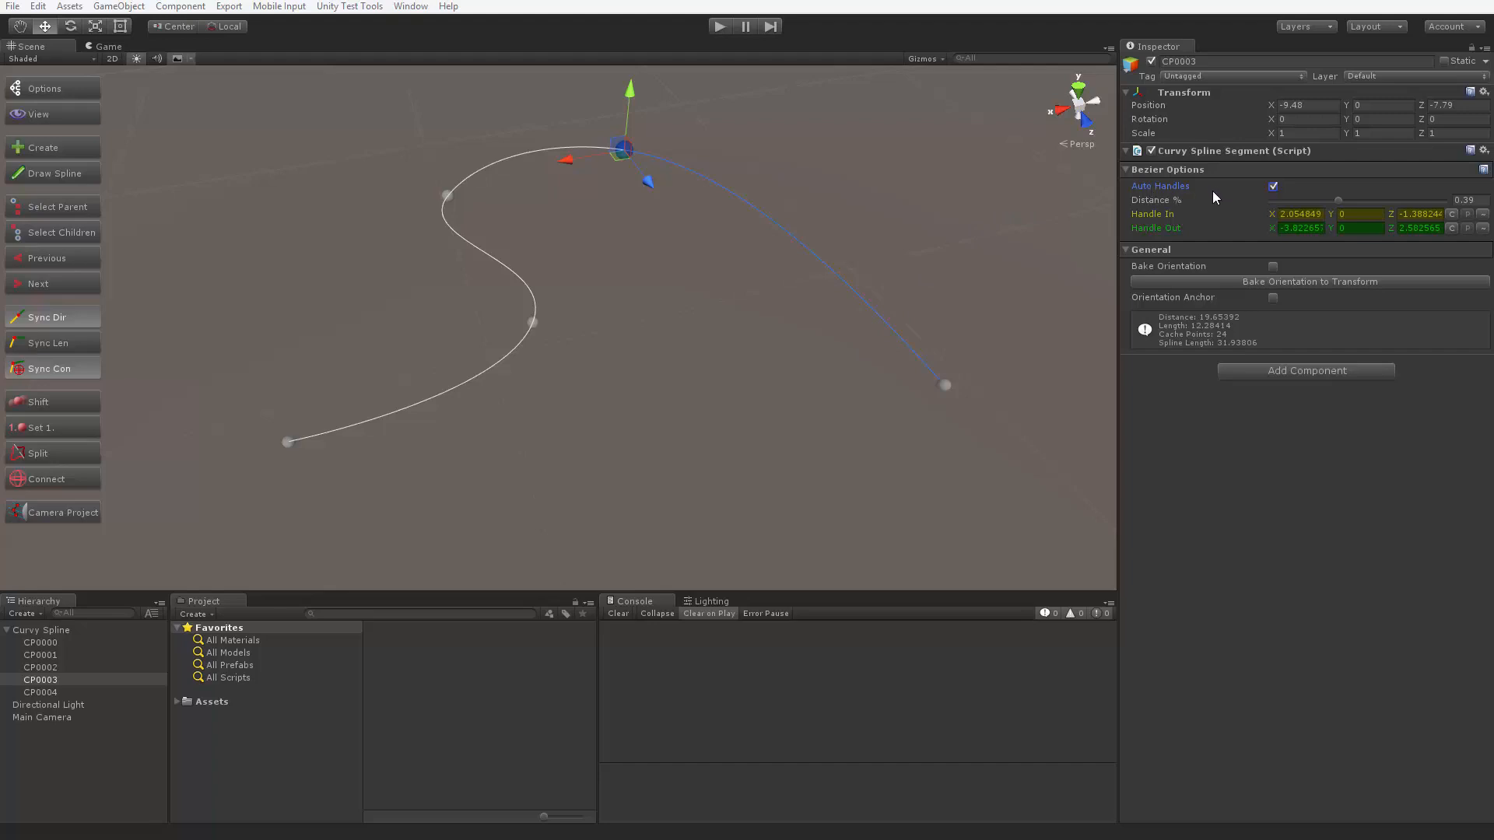
pyautogui.click(1273, 186)
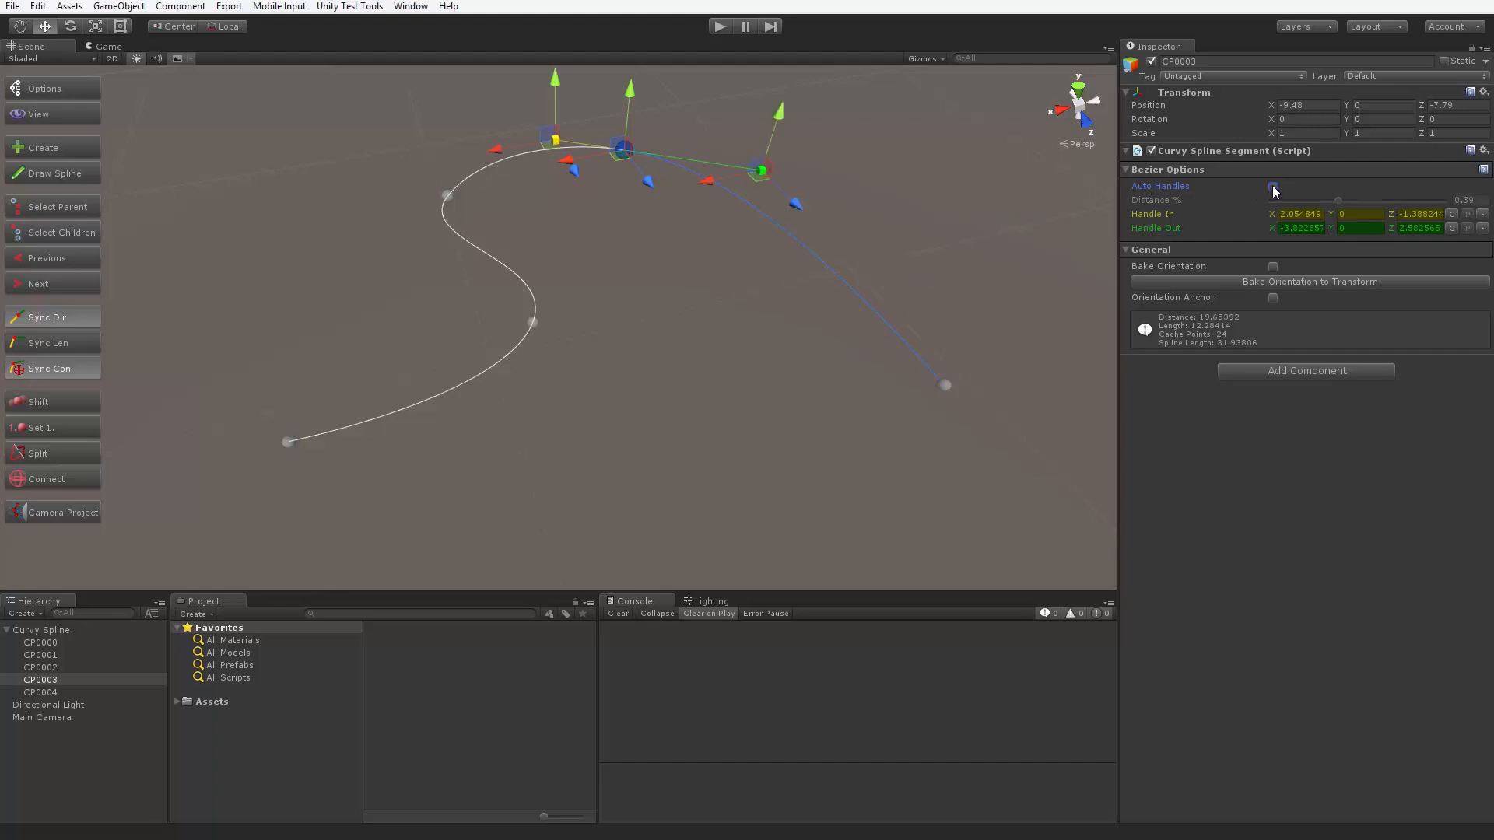
pyautogui.moveTo(932, 213); pyautogui.dragTo(919, 278, button='middle')
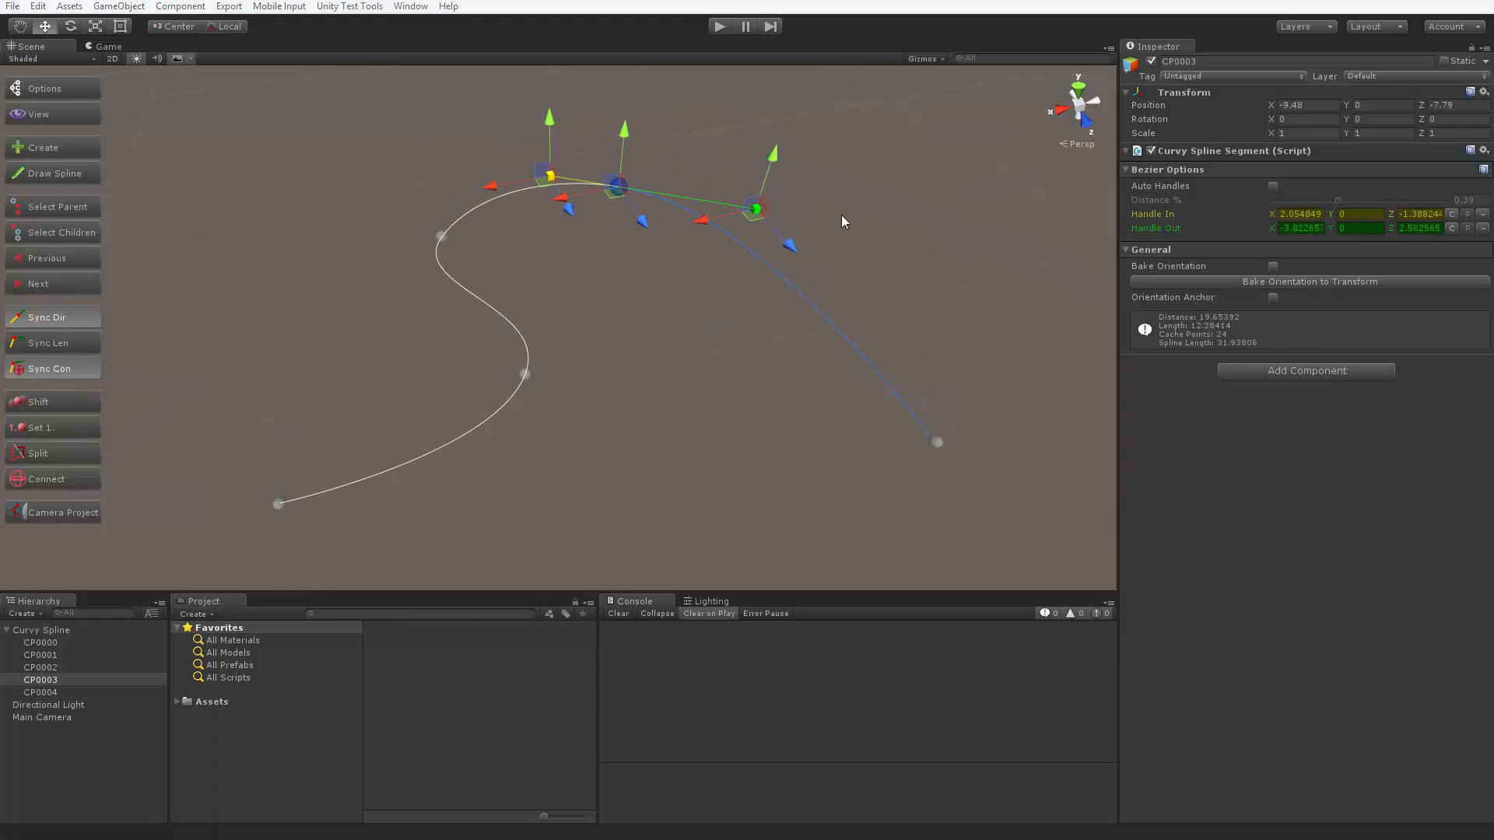
pyautogui.moveTo(550, 181)
pyautogui.mouseDown()
pyautogui.moveTo(296, 138)
pyautogui.moveTo(238, 117)
pyautogui.moveTo(454, 164)
pyautogui.moveTo(187, 90)
pyautogui.moveTo(475, 152)
pyautogui.moveTo(297, 104)
pyautogui.moveTo(414, 127)
pyautogui.moveTo(537, 175)
pyautogui.mouseUp()
pyautogui.moveTo(739, 252); pyautogui.dragTo(557, 364)
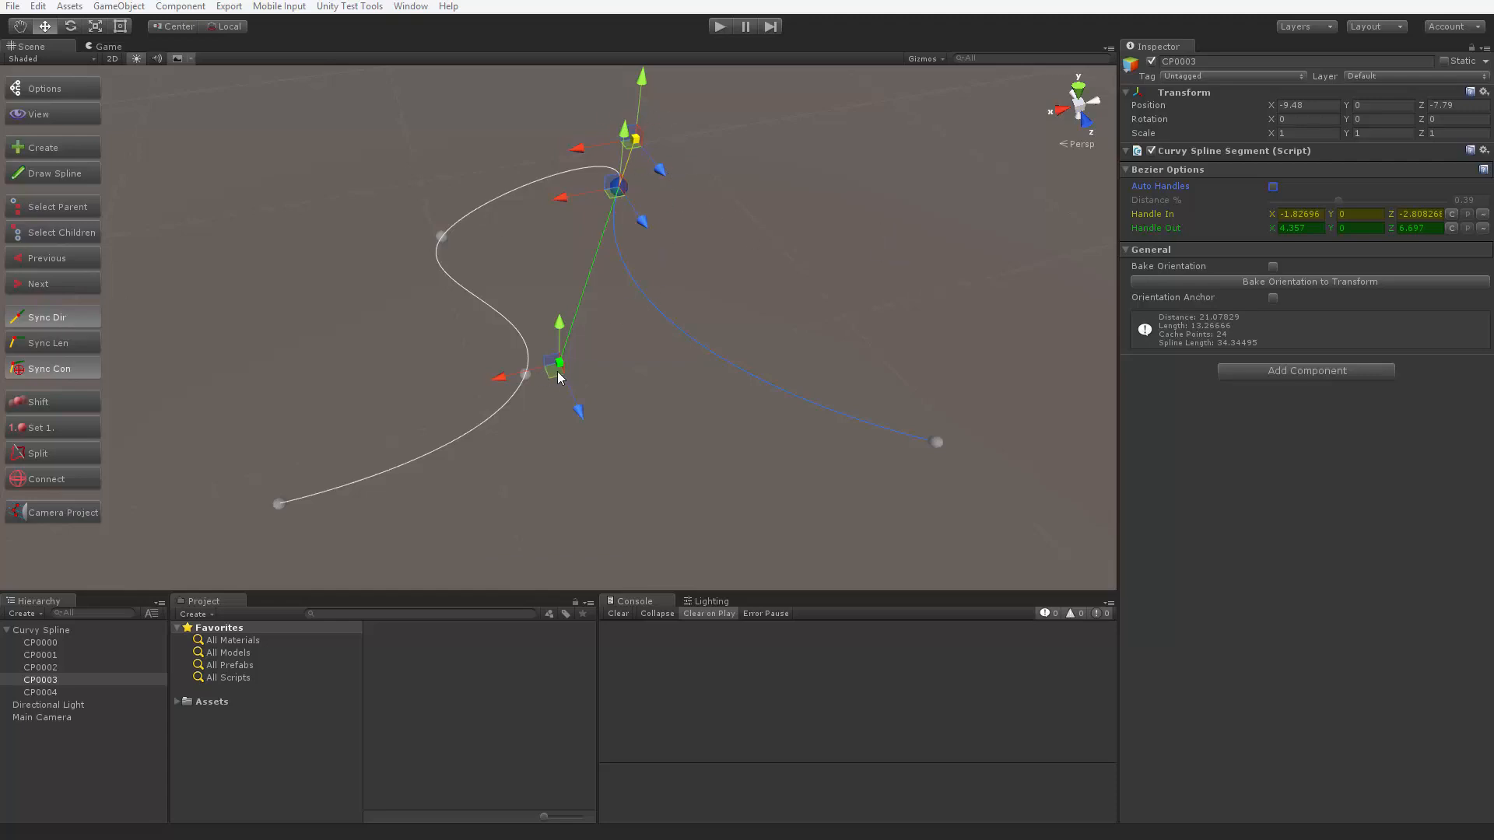
pyautogui.moveTo(558, 372); pyautogui.dragTo(623, 372)
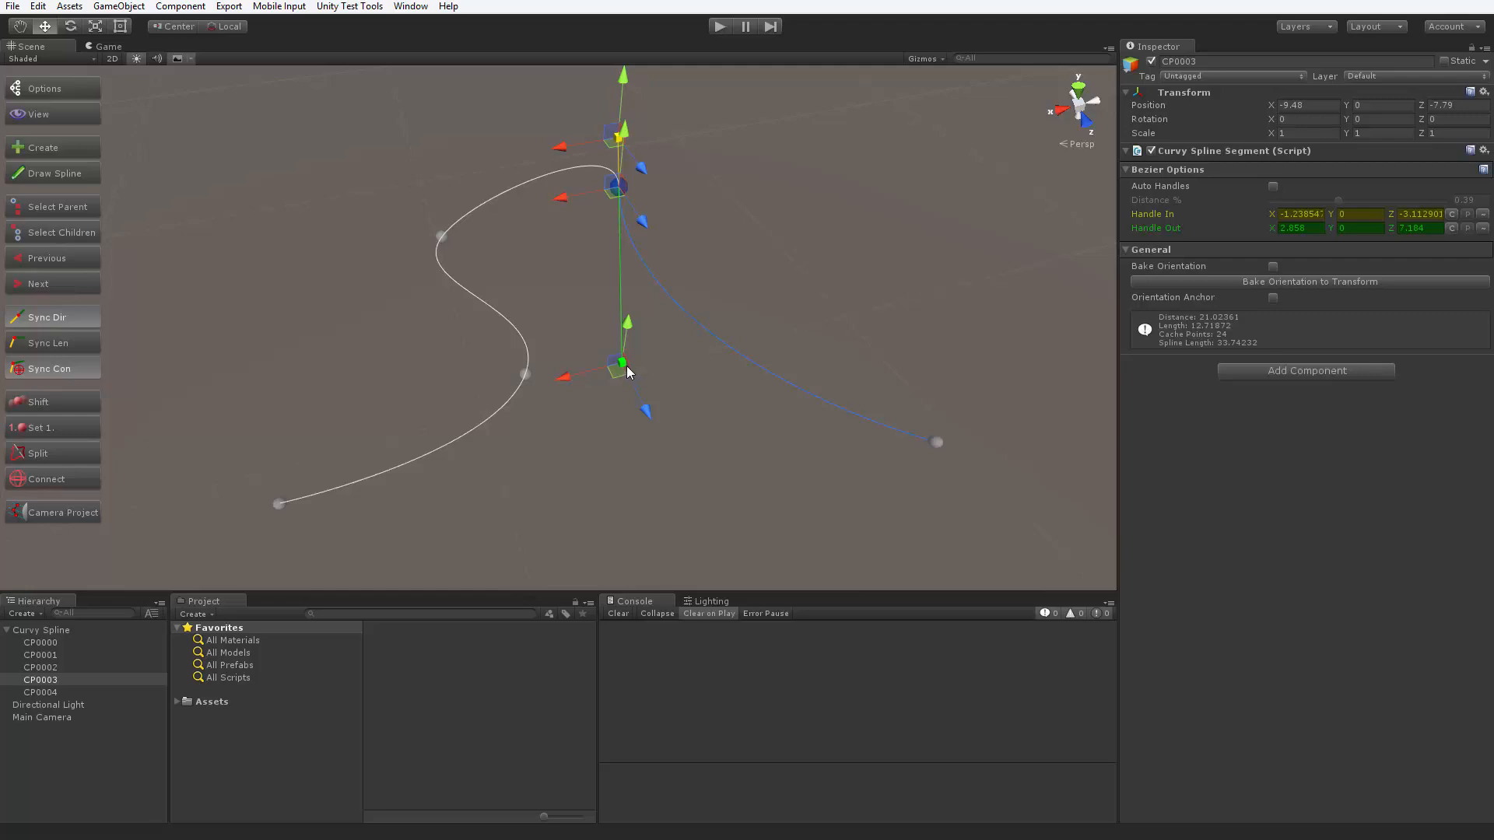
# Disable Sync Dir and move CP0003's handles independently, out to about X -8.53, Z -3.2 and in to about X -0.27, Z -9.68
pyautogui.click(62, 317)
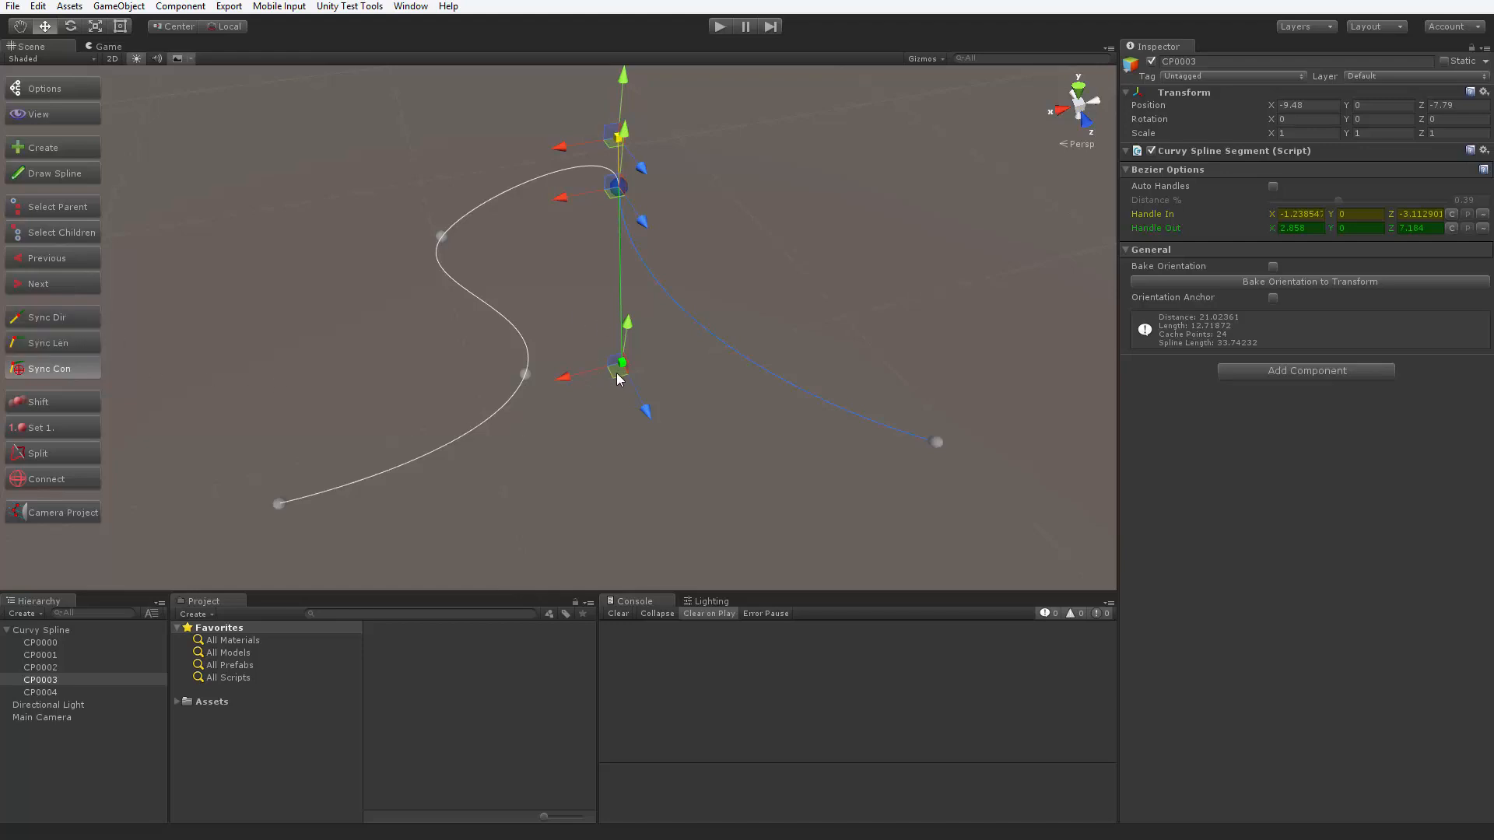
pyautogui.moveTo(622, 363); pyautogui.dragTo(776, 109)
pyautogui.moveTo(611, 143); pyautogui.dragTo(536, 79)
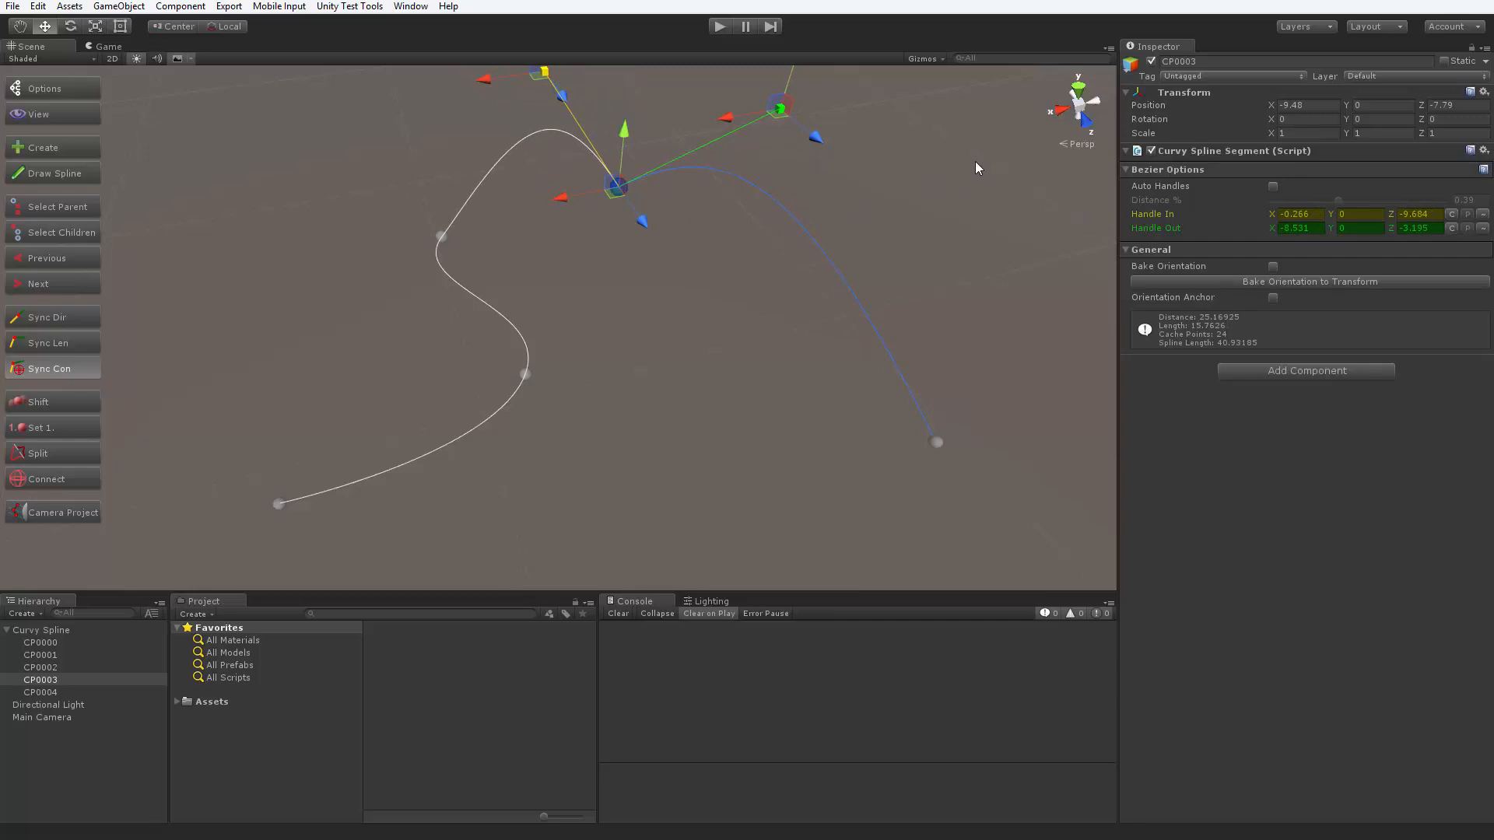
# Set CP0003's Handle Out to 0 on X and Z, and adjust its X value to about -6.19
pyautogui.moveTo(779, 110); pyautogui.dragTo(663, 160)
pyautogui.click(1285, 228)
pyautogui.write('0')
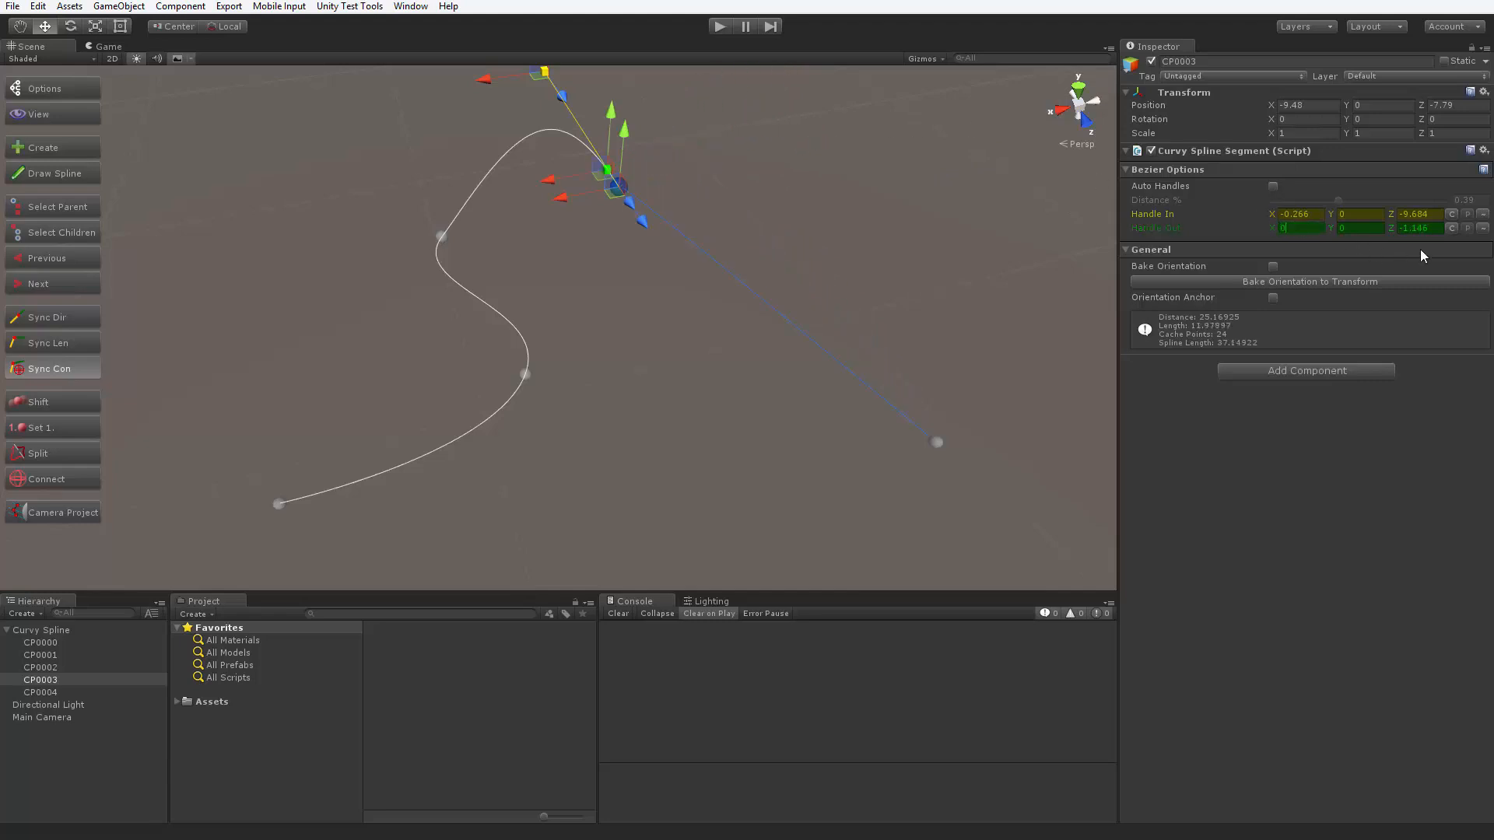
pyautogui.write('0')
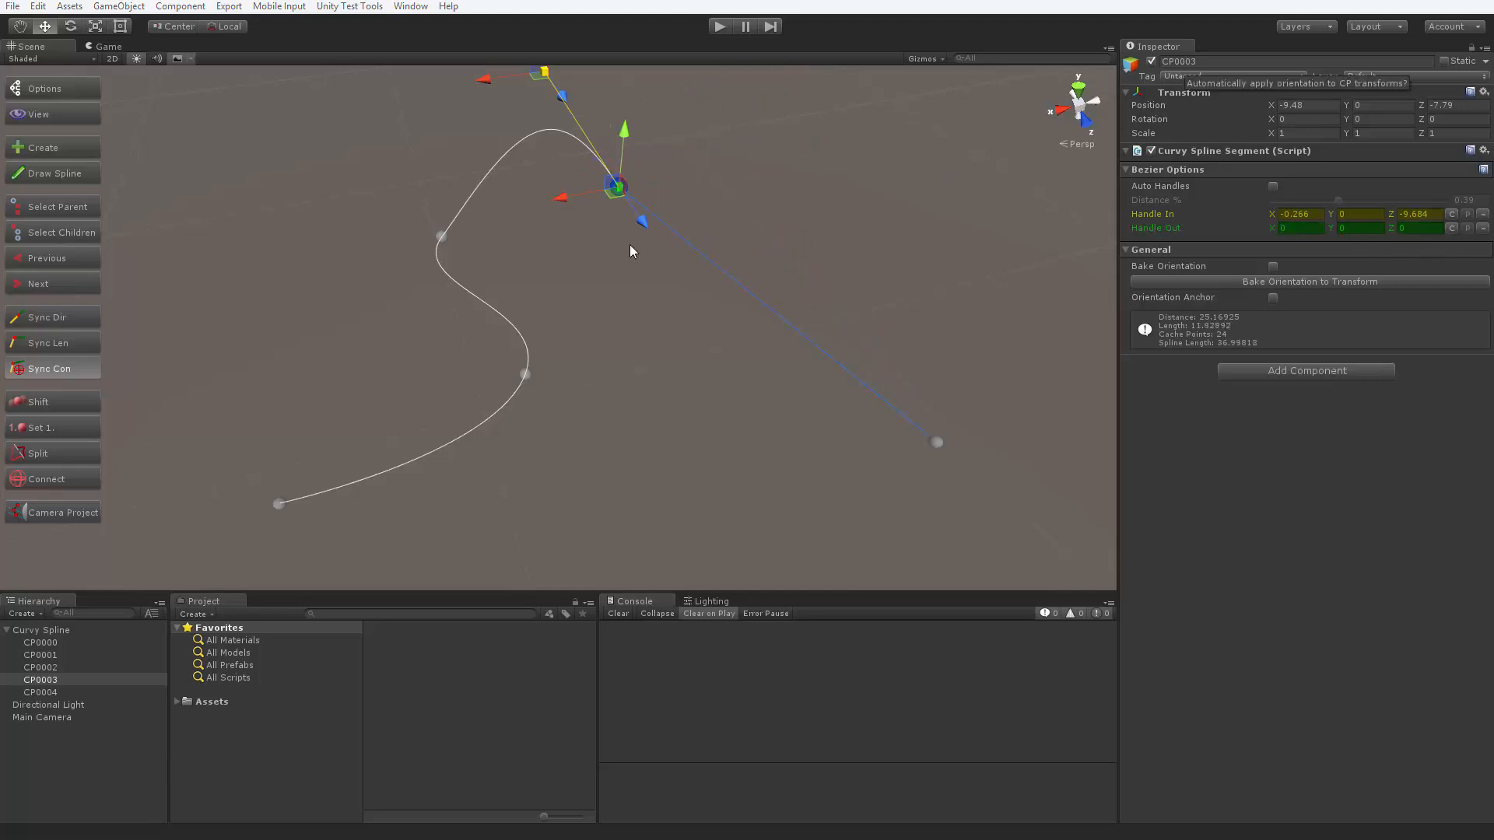
pyautogui.moveTo(1270, 229); pyautogui.dragTo(901, 376)
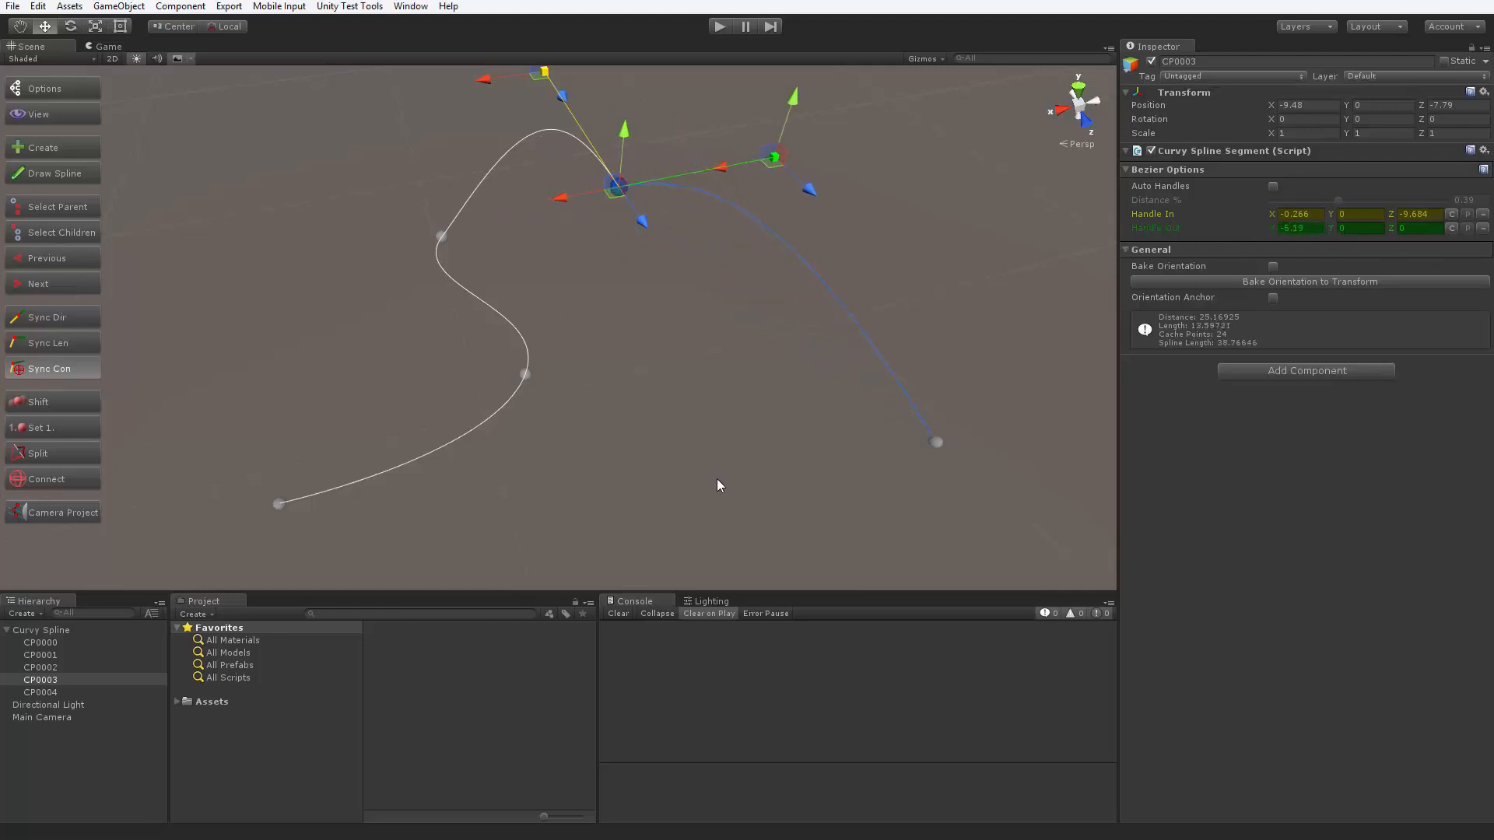
# Enable Sync Len and test it by repositioning CP0003's out handle, ending with Auto Handles turned on
pyautogui.click(87, 344)
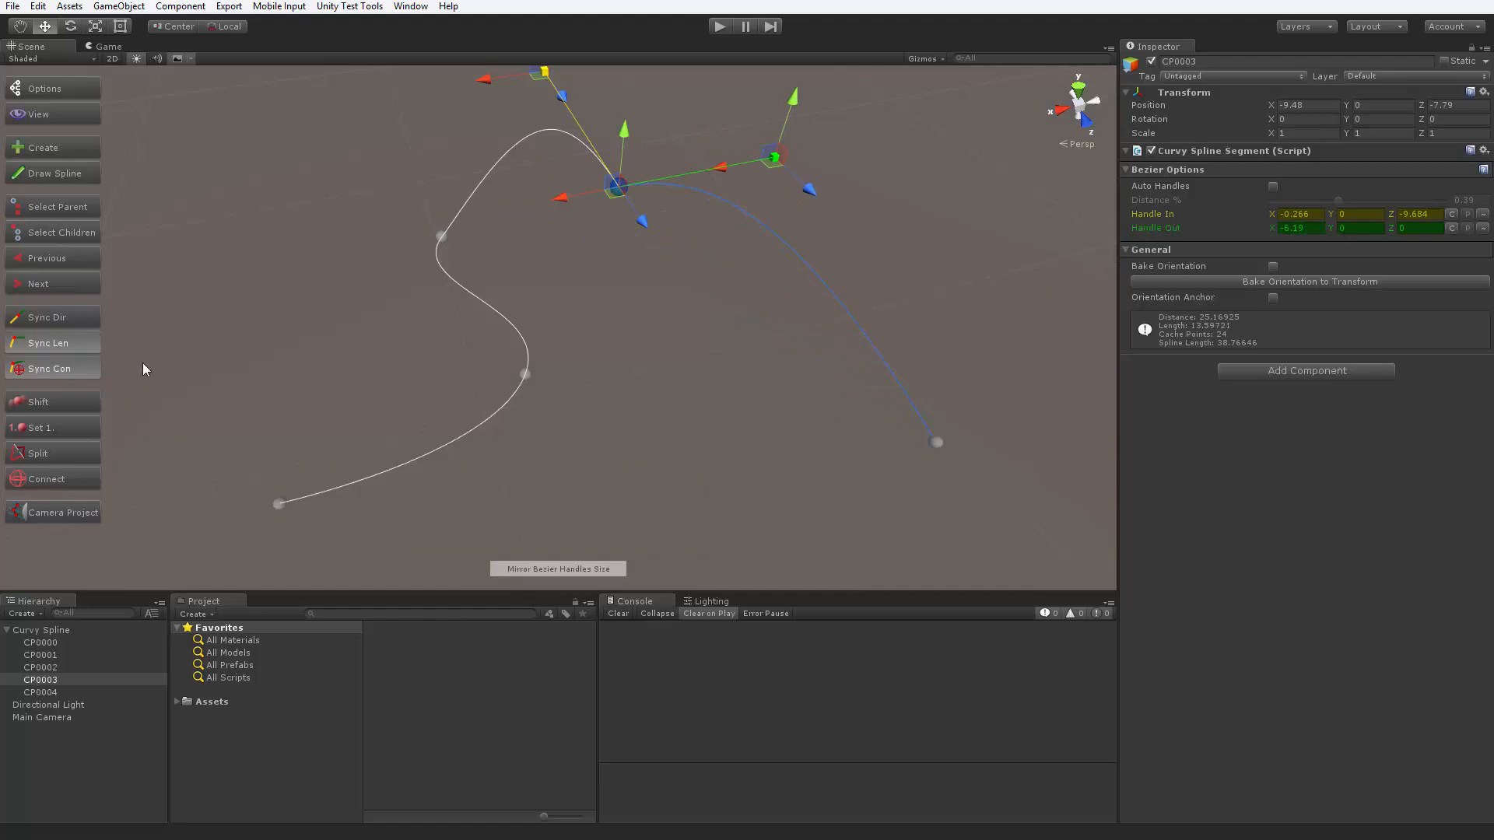
pyautogui.moveTo(774, 168); pyautogui.dragTo(692, 186)
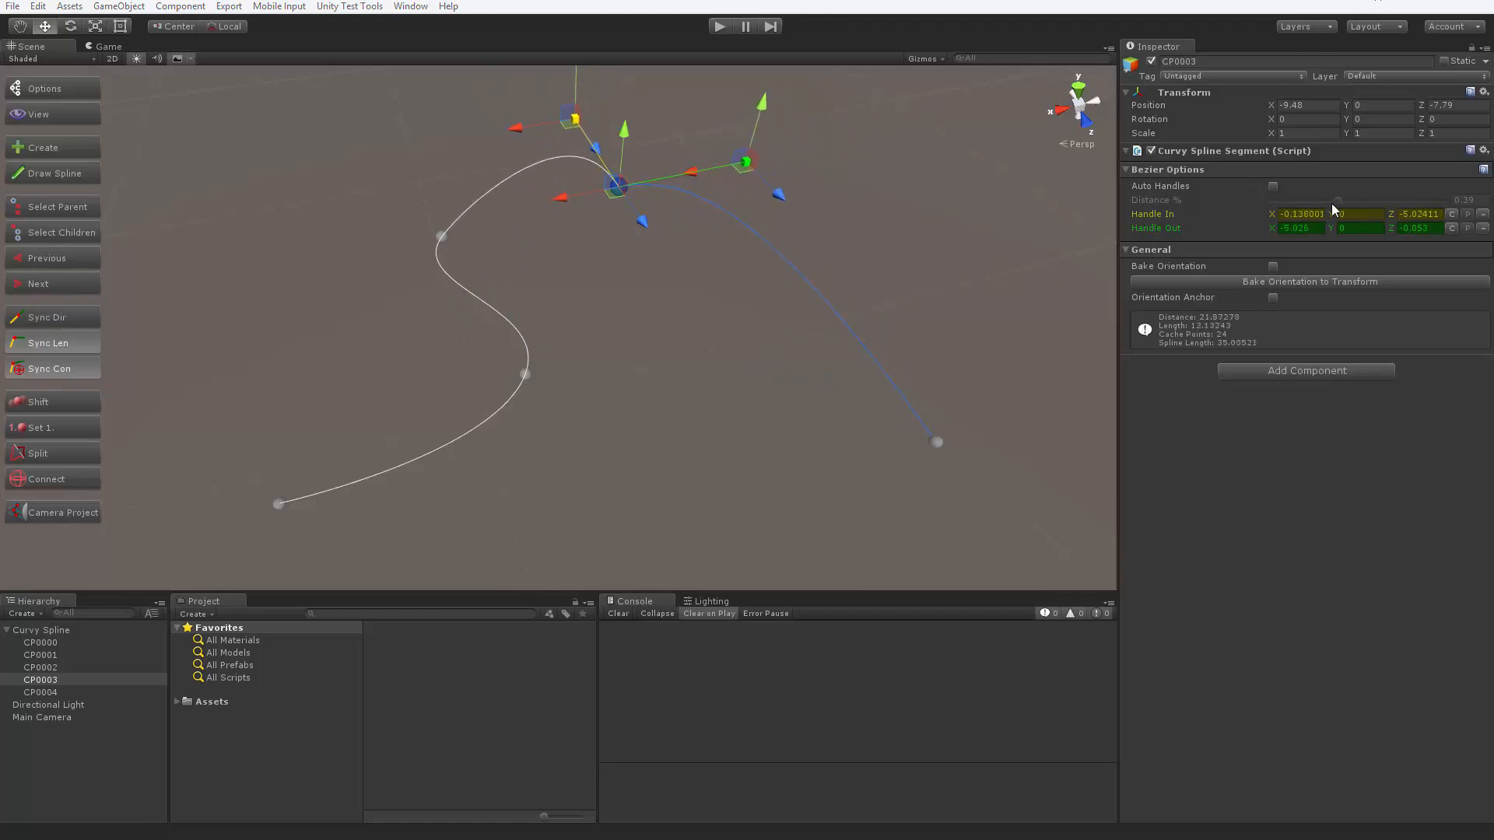
pyautogui.click(1273, 186)
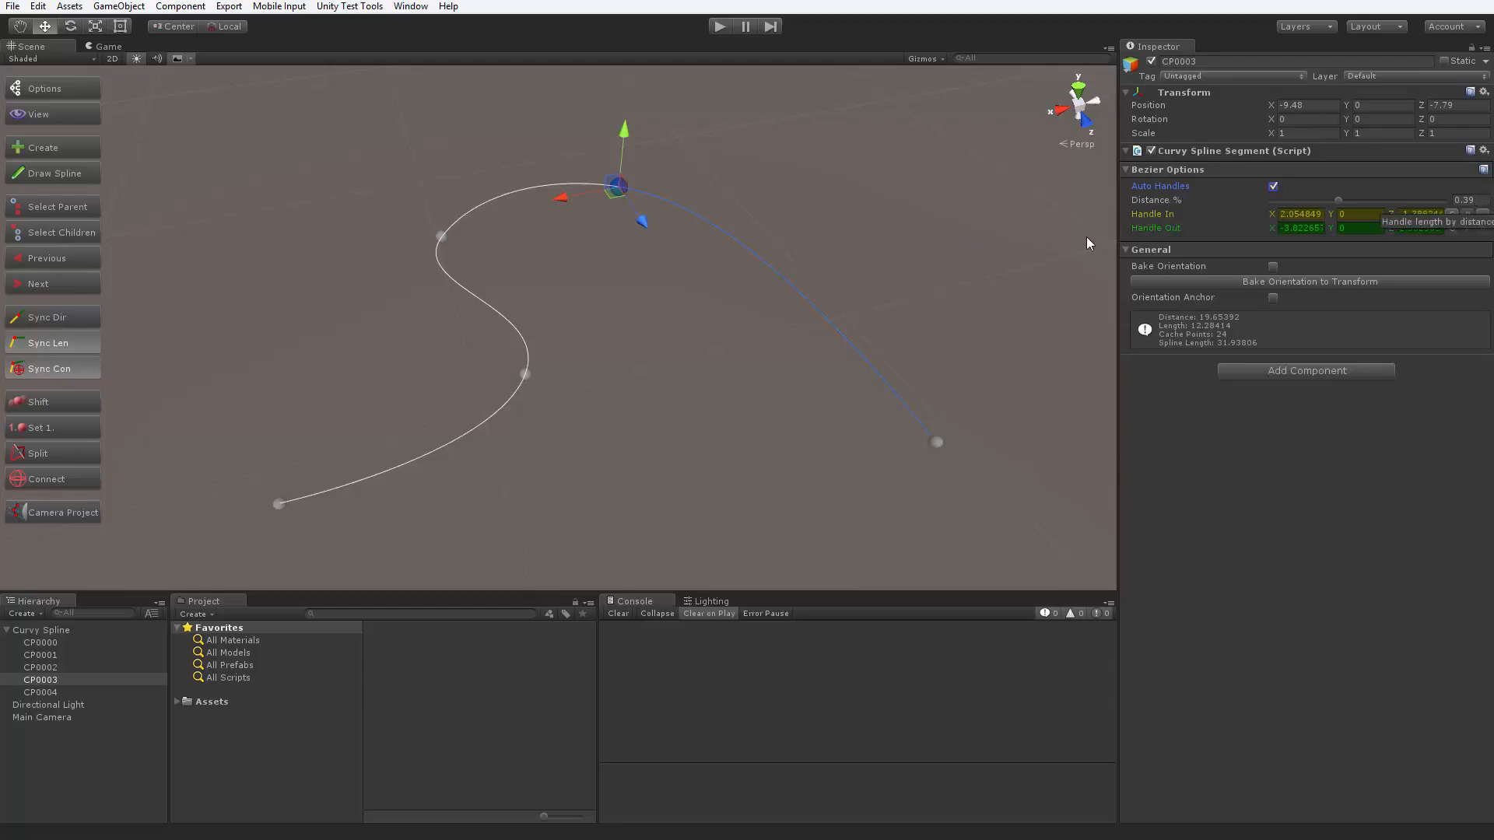
# Test CP0003's Auto Handles with Distance % at 1 and at 0, ending with Auto Handles turned off
pyautogui.moveTo(1341, 199); pyautogui.dragTo(1467, 218)
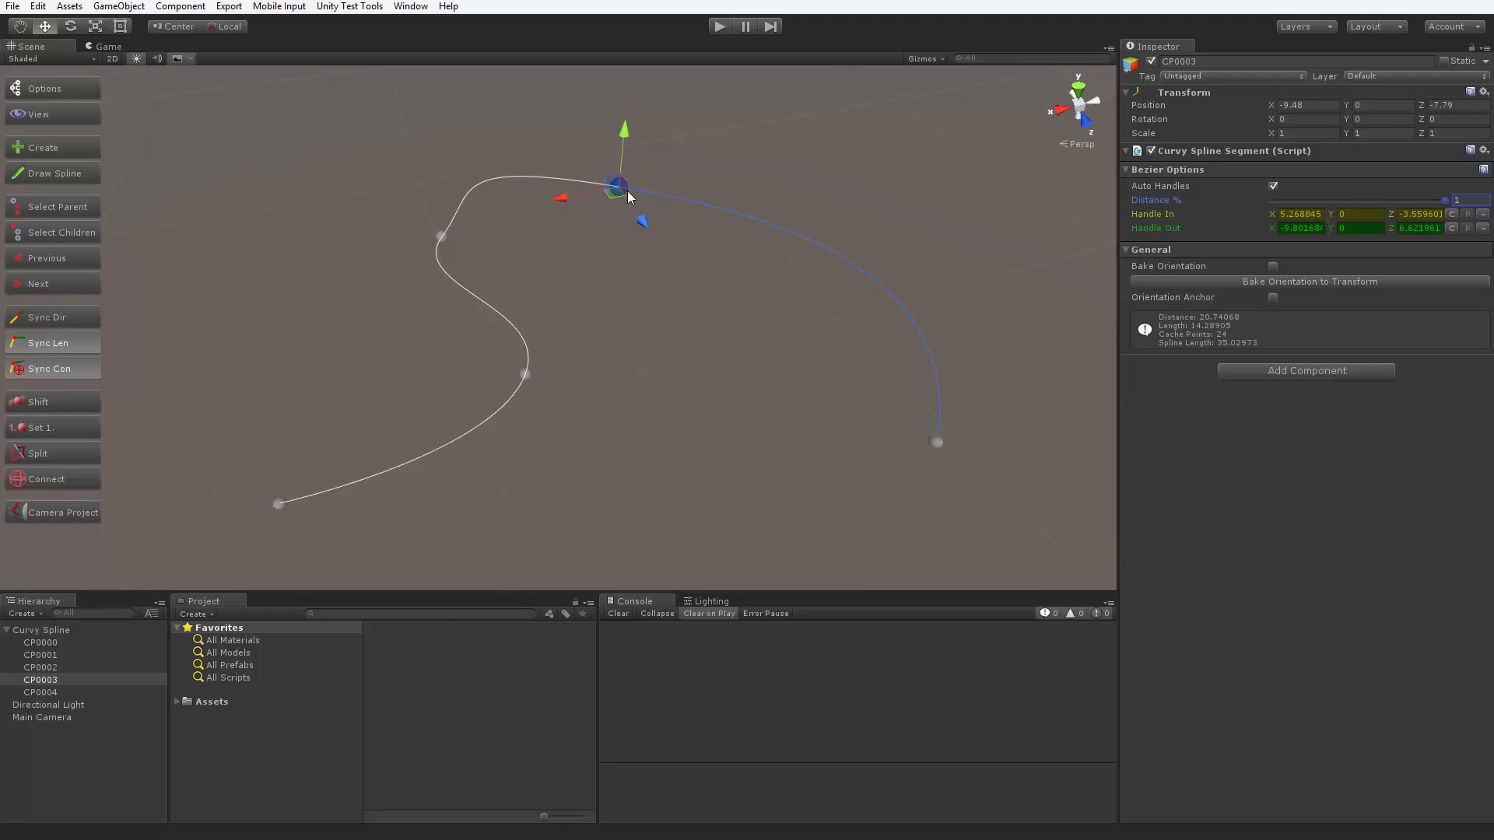
pyautogui.click(1272, 186)
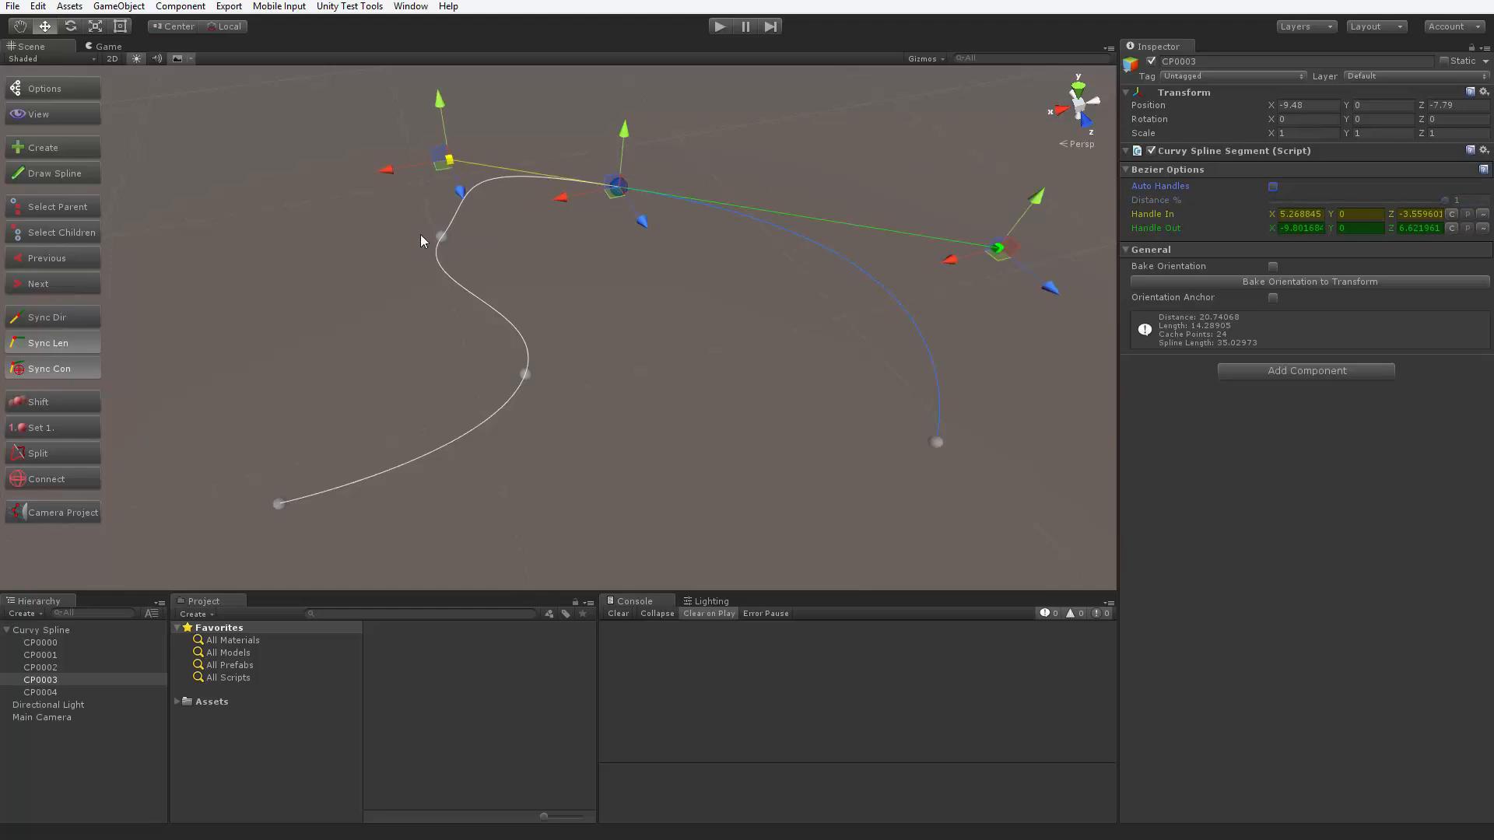
pyautogui.click(1272, 187)
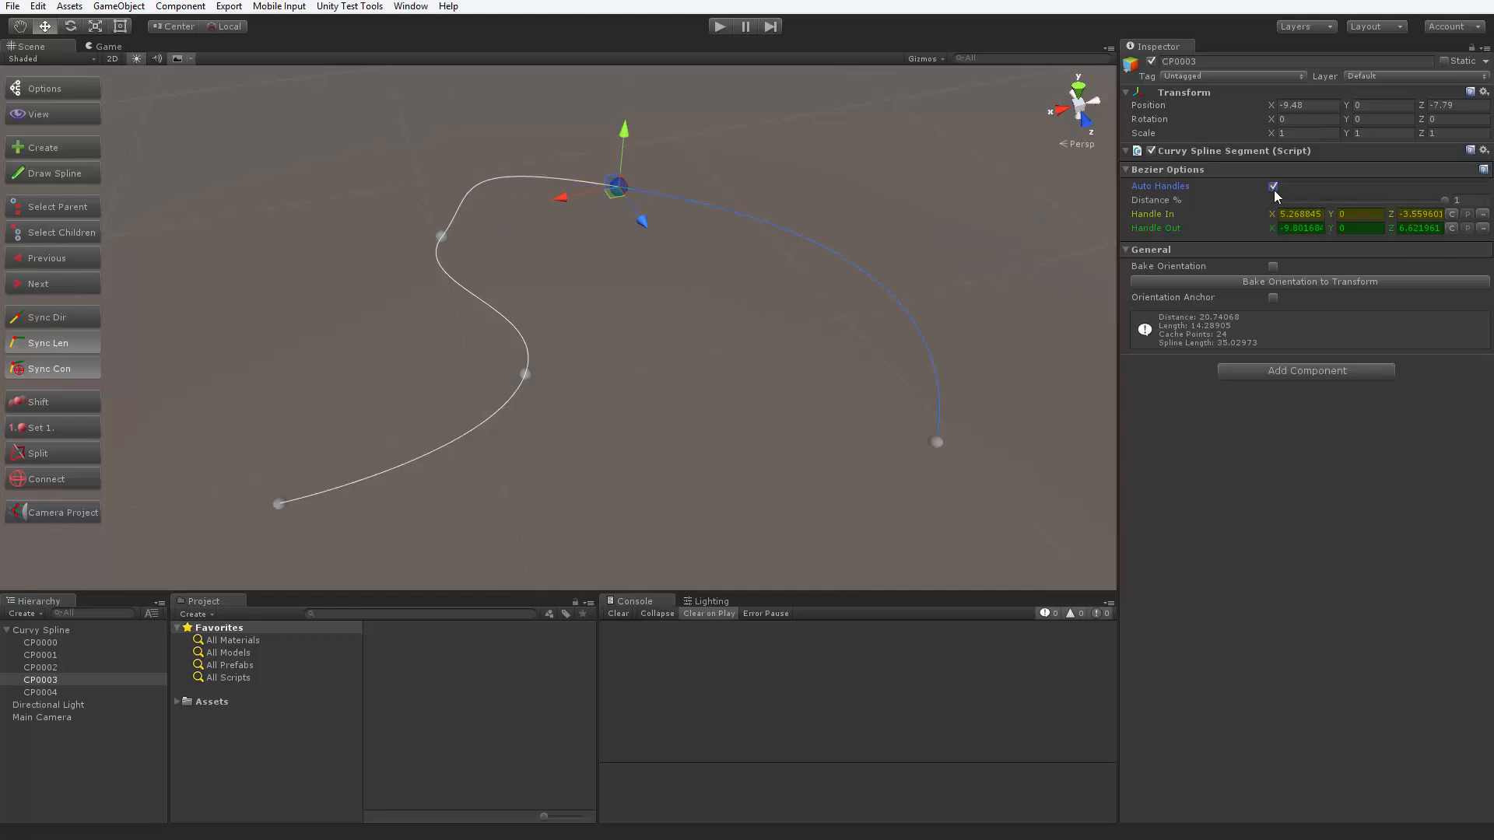
pyautogui.moveTo(1444, 199); pyautogui.dragTo(1283, 182)
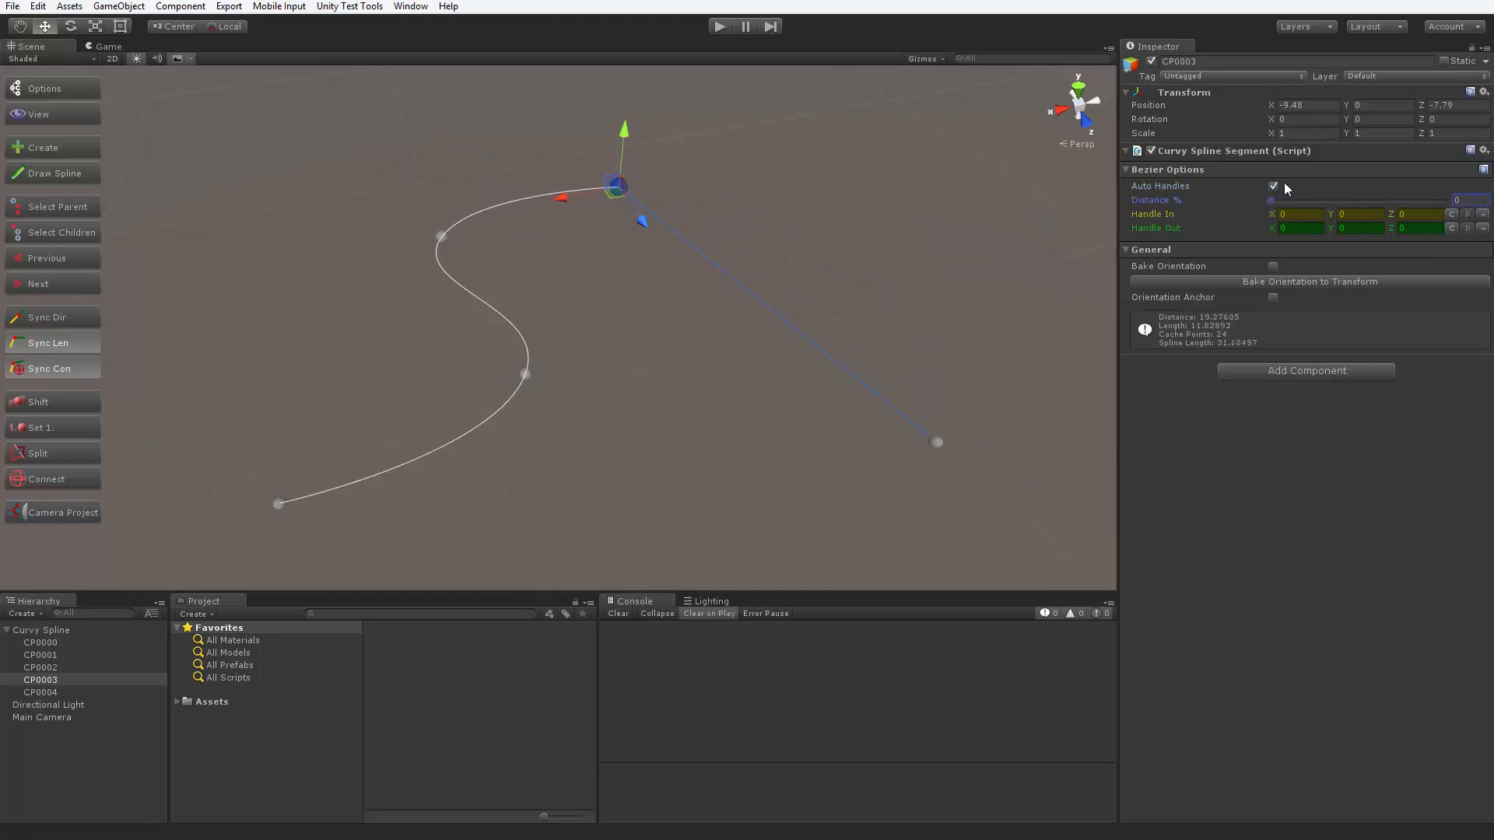
pyautogui.click(1273, 186)
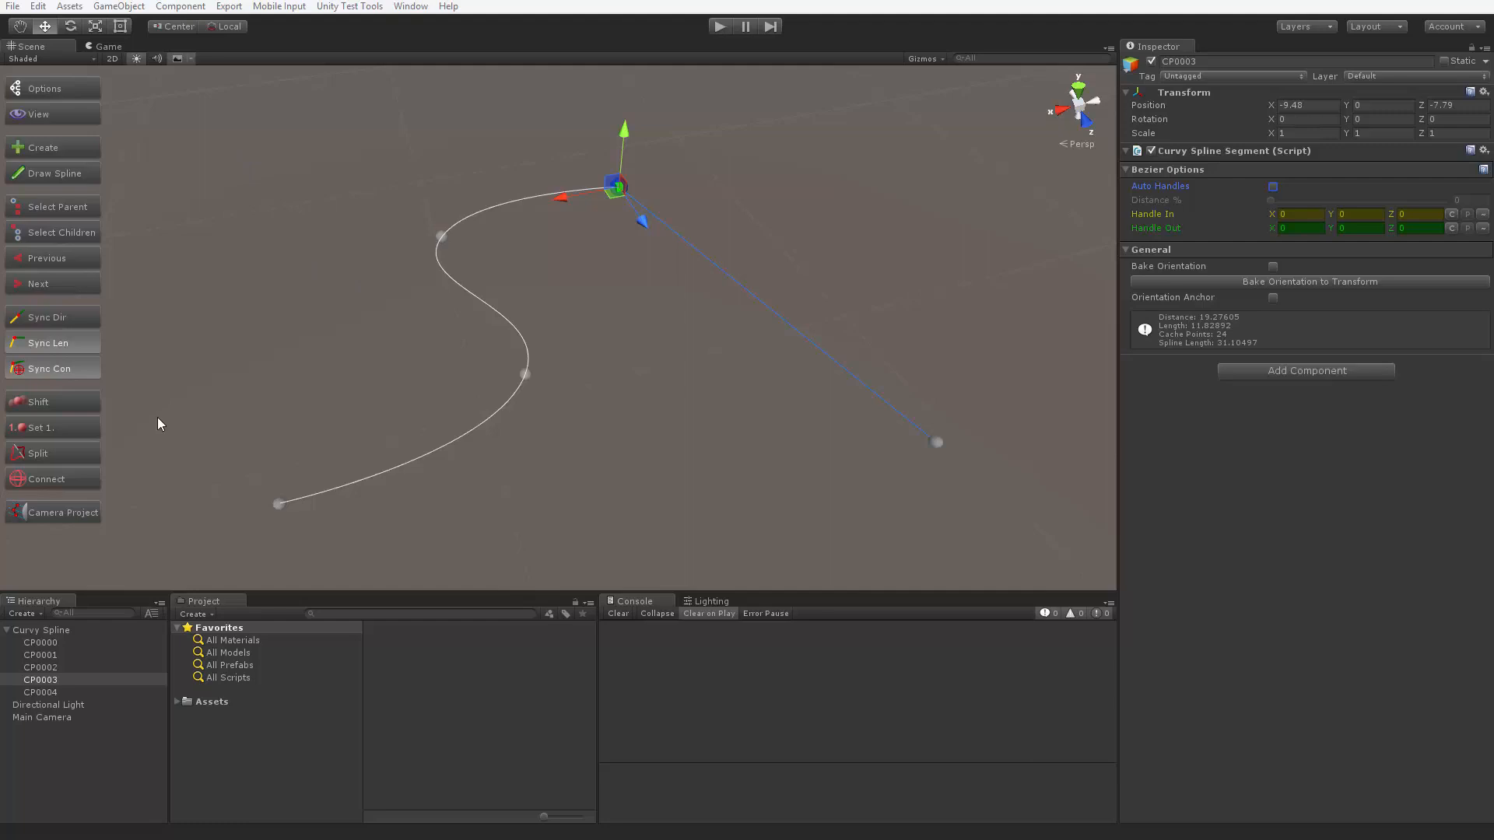
# Switch the selection between the parent spline and its children, ending with all control points selected
pyautogui.click(61, 209)
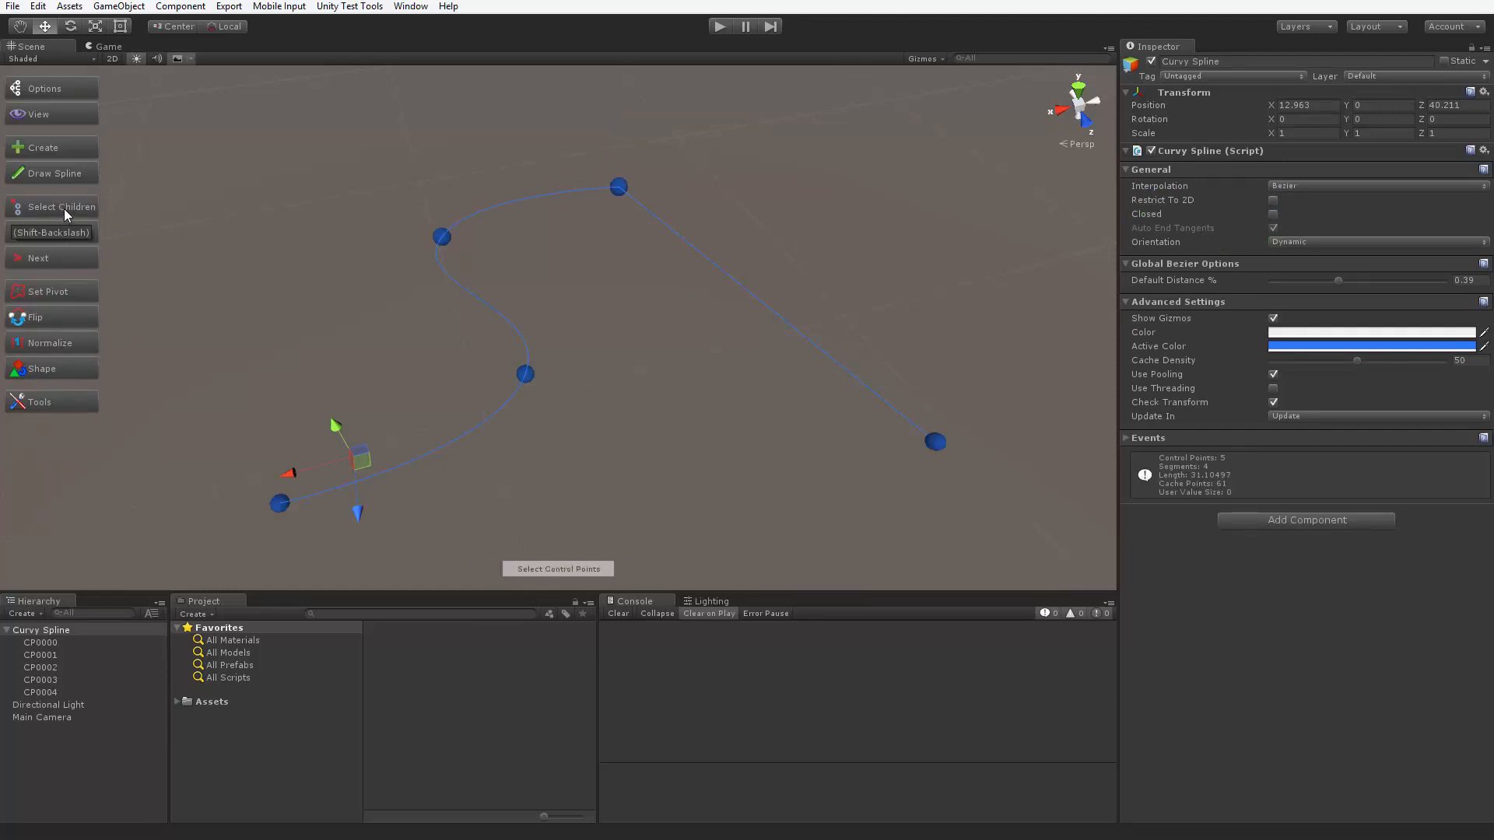
pyautogui.click(64, 207)
pyautogui.click(77, 207)
pyautogui.click(76, 207)
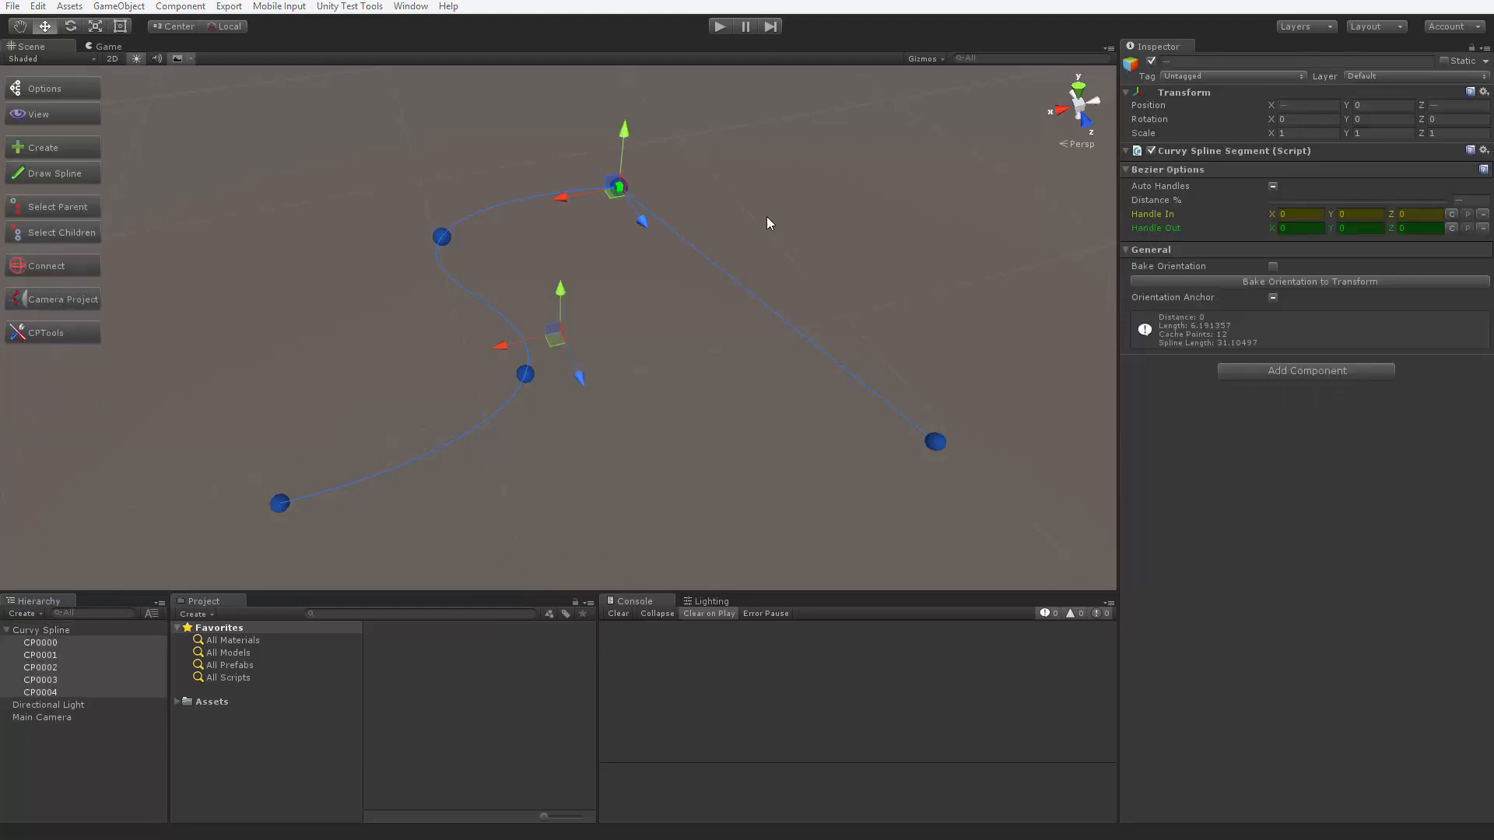
# Select CP0002, step back through the previous control points to CP0000, and step forward to the spline's last point
pyautogui.click(442, 238)
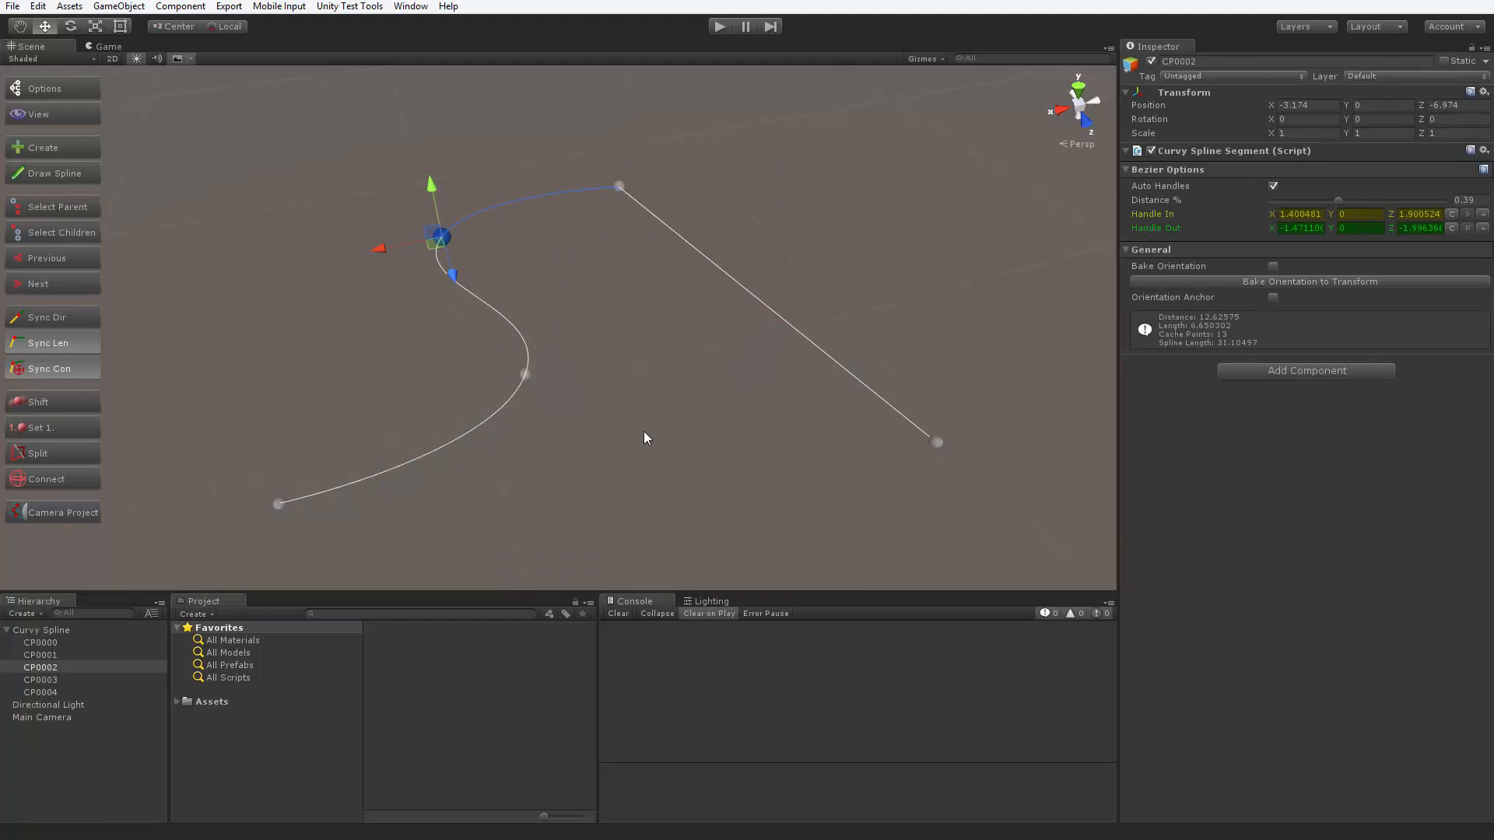
pyautogui.click(88, 267)
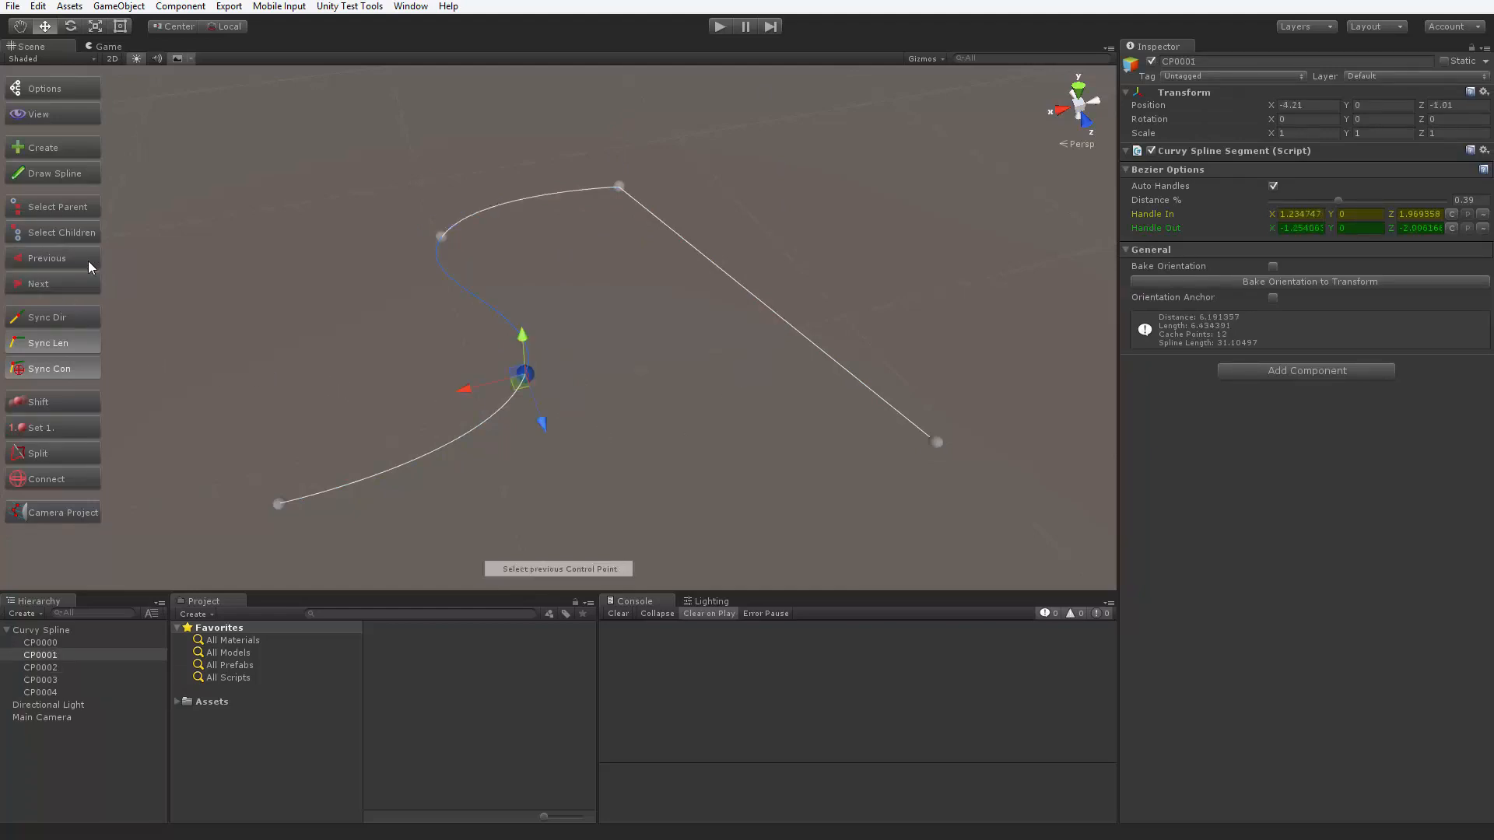
pyautogui.click(87, 261)
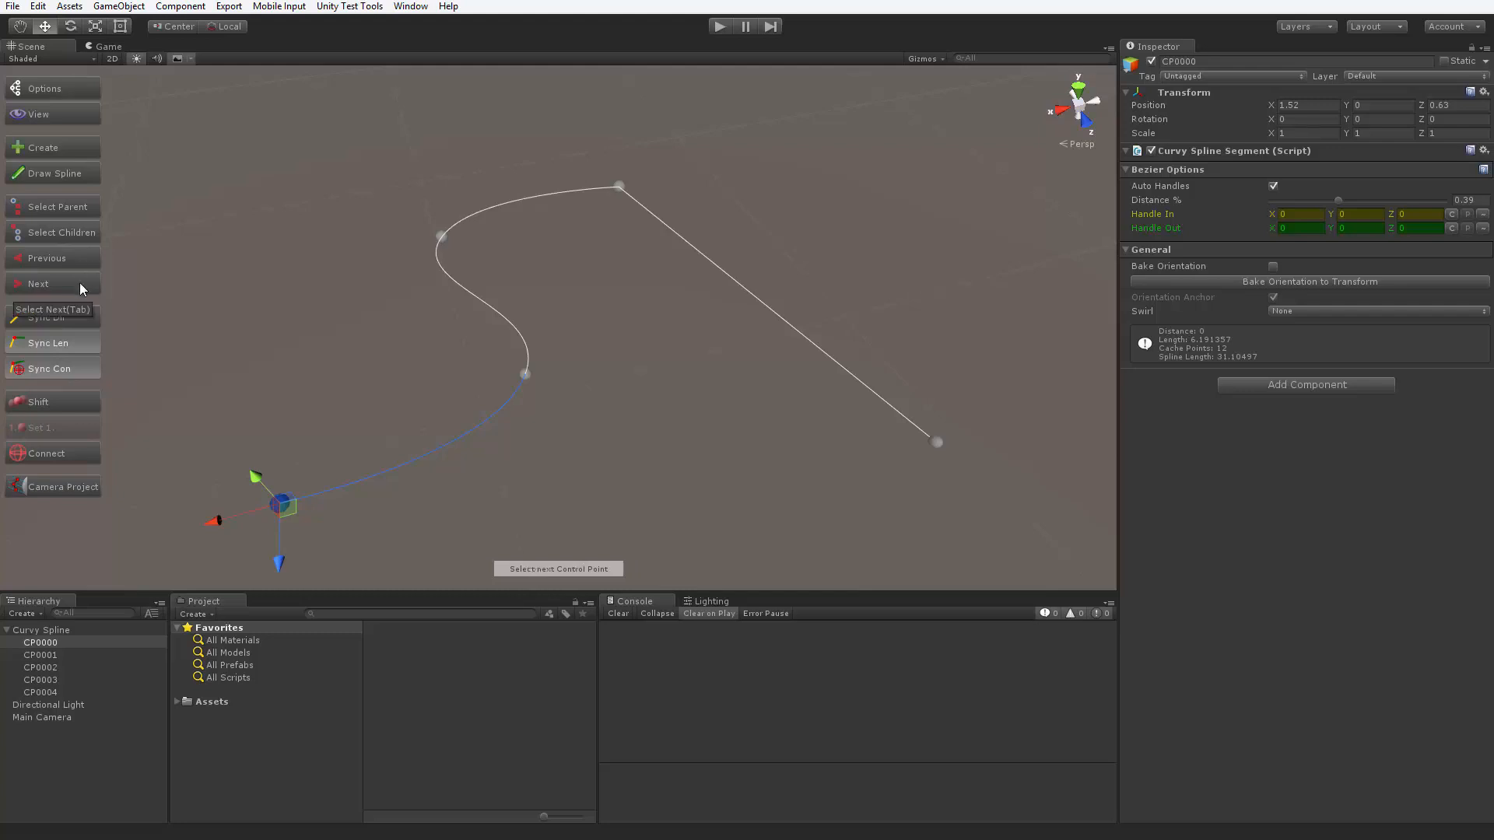
pyautogui.click(79, 283)
pyautogui.click(80, 283)
pyautogui.click(79, 282)
pyautogui.click(80, 283)
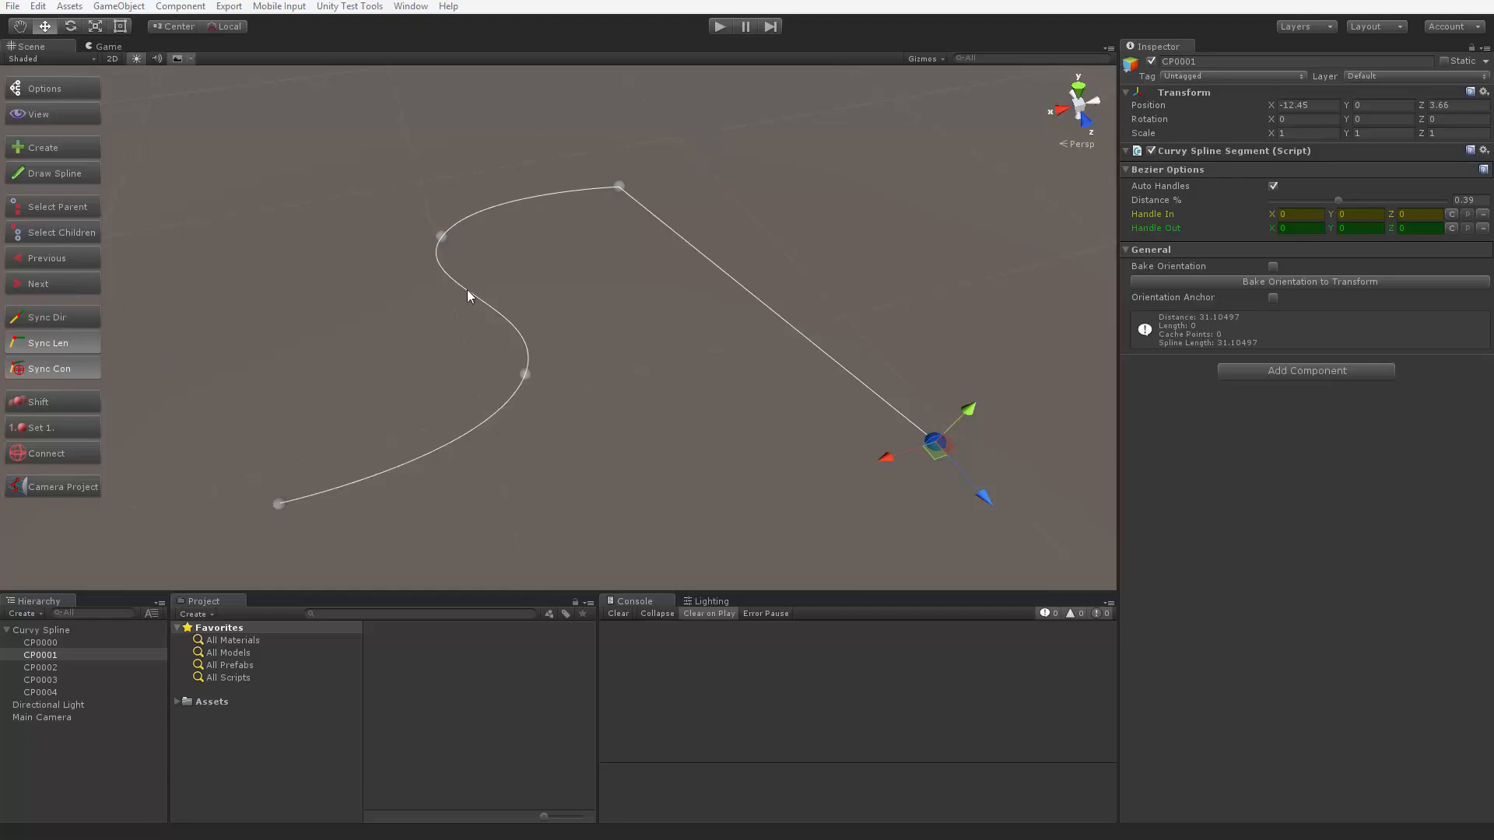
# Set the sharp corner point's Distance % to 0.652 and move the point to about X -9.9, Y 1.28, Z -7.36
pyautogui.click(617, 187)
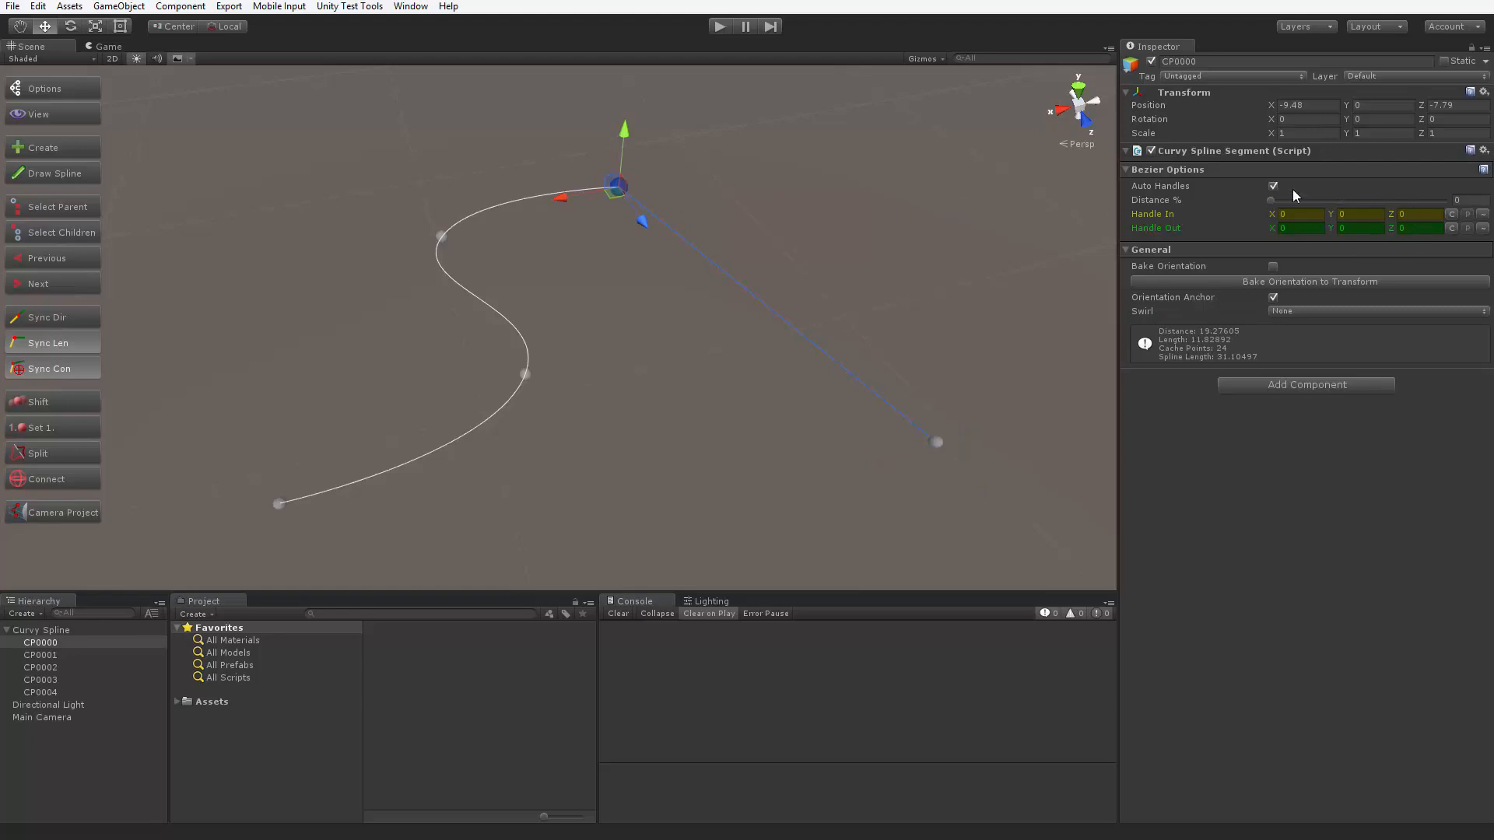
pyautogui.moveTo(1293, 198); pyautogui.dragTo(1383, 201)
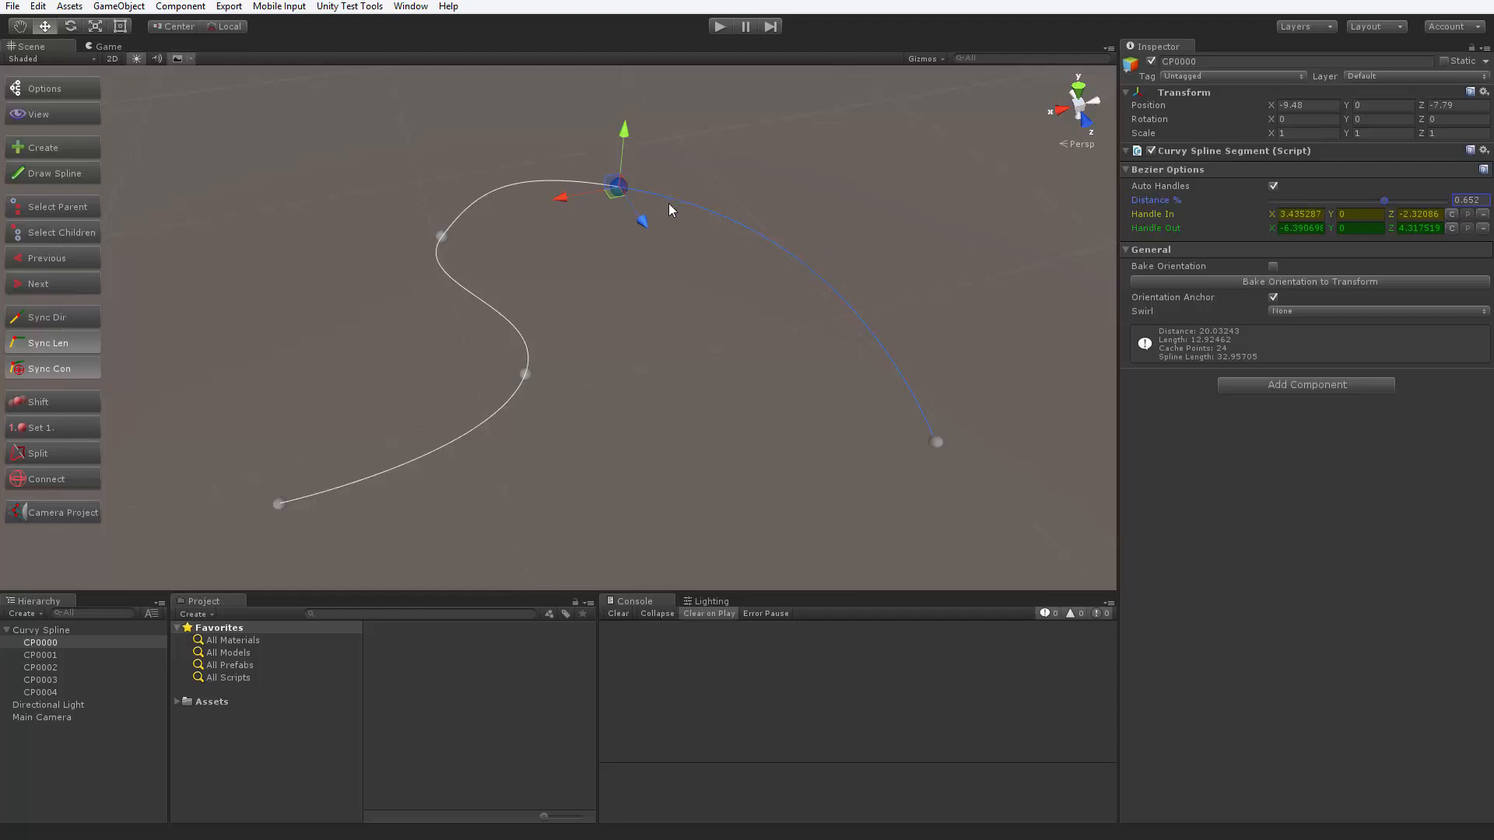
pyautogui.moveTo(617, 187); pyautogui.dragTo(657, 166)
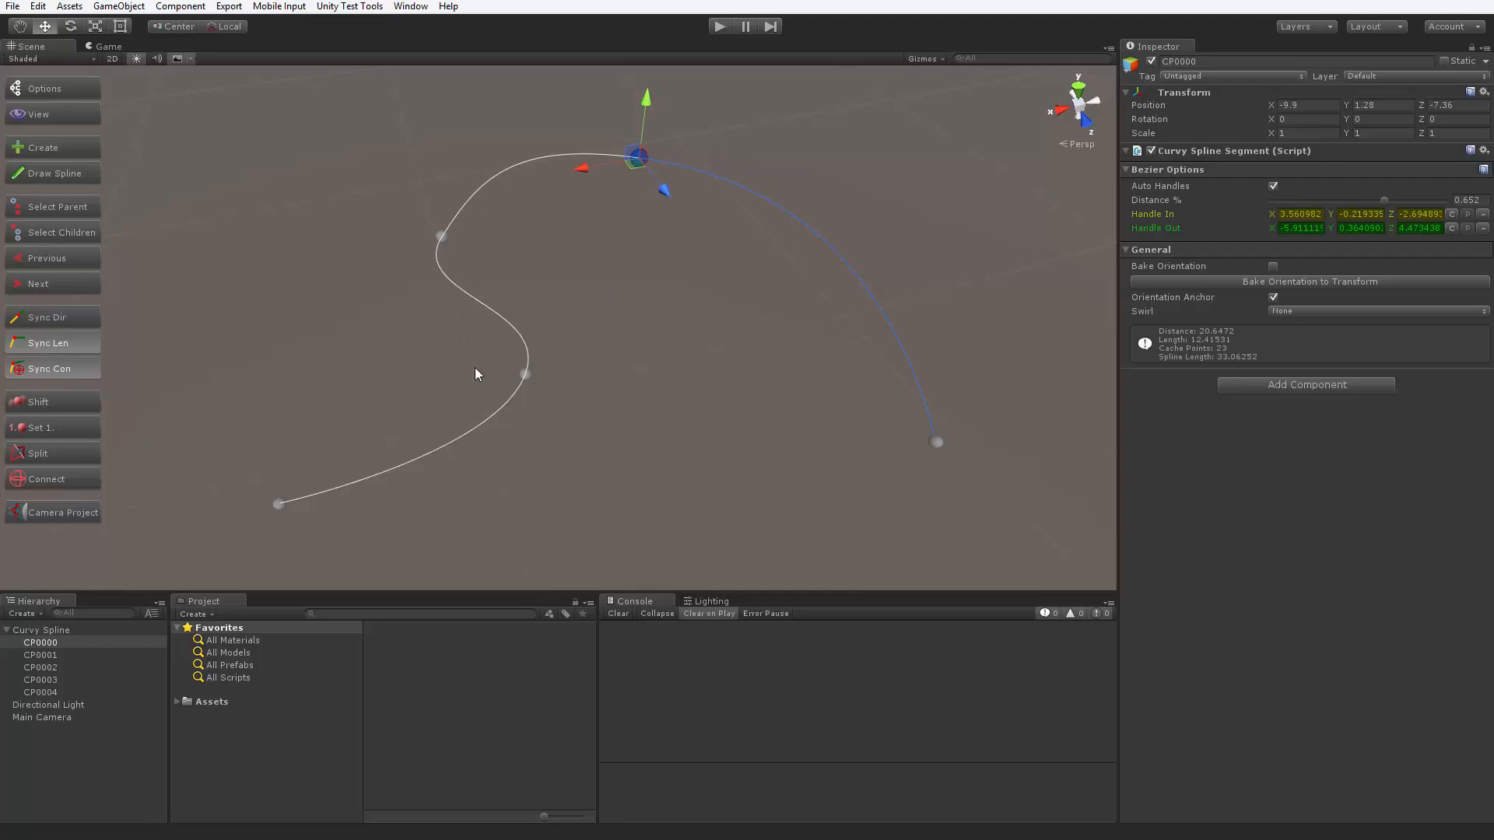
# Shift the control point at X -3.174, Z -6.974 along the curve toward the next point, to about X -7.575, Y 1.04, Z -8.731
pyautogui.click(441, 235)
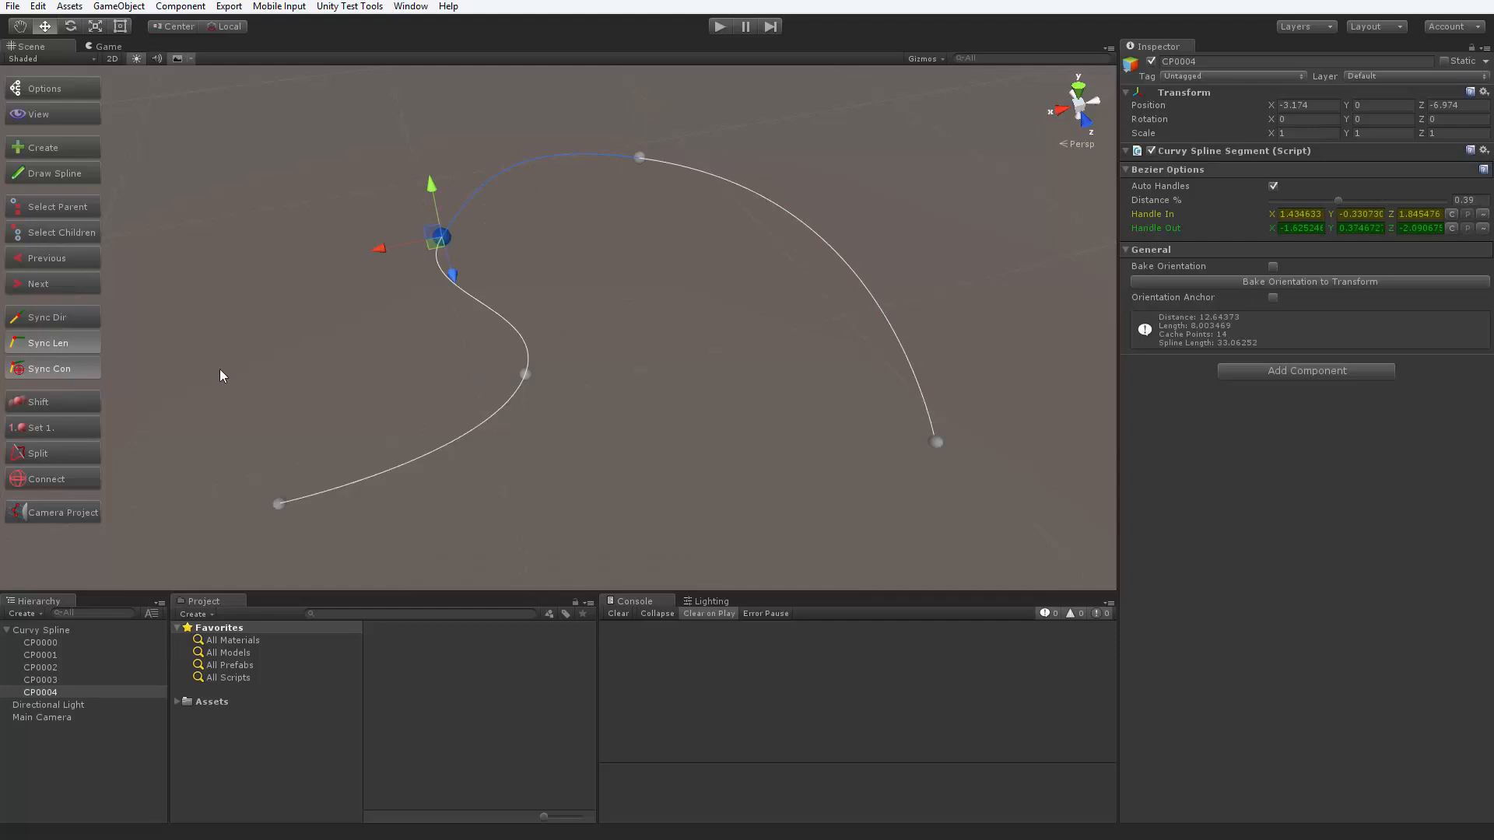
pyautogui.click(73, 403)
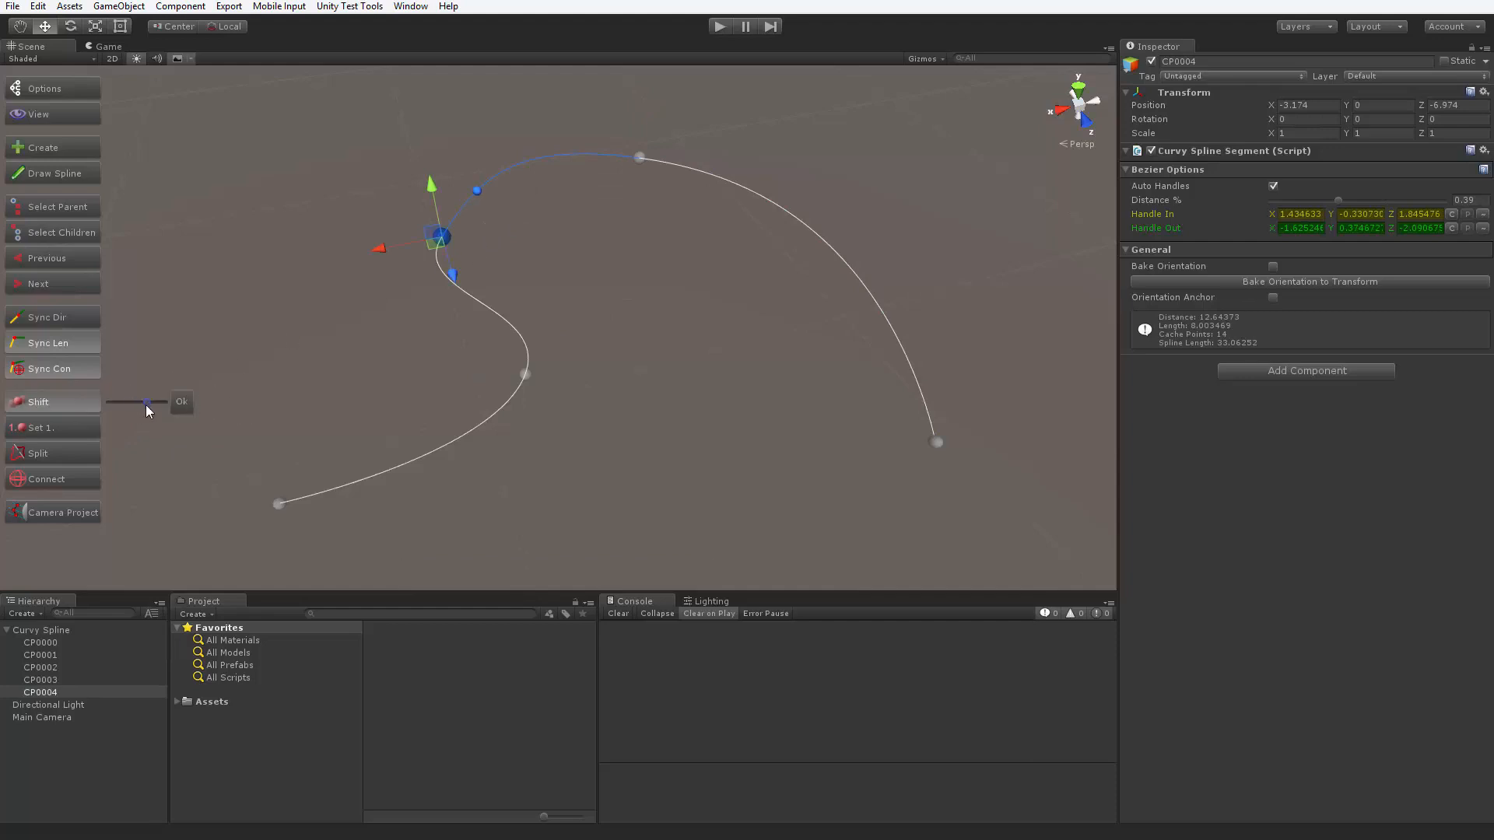
pyautogui.moveTo(146, 405); pyautogui.dragTo(160, 406)
pyautogui.click(184, 401)
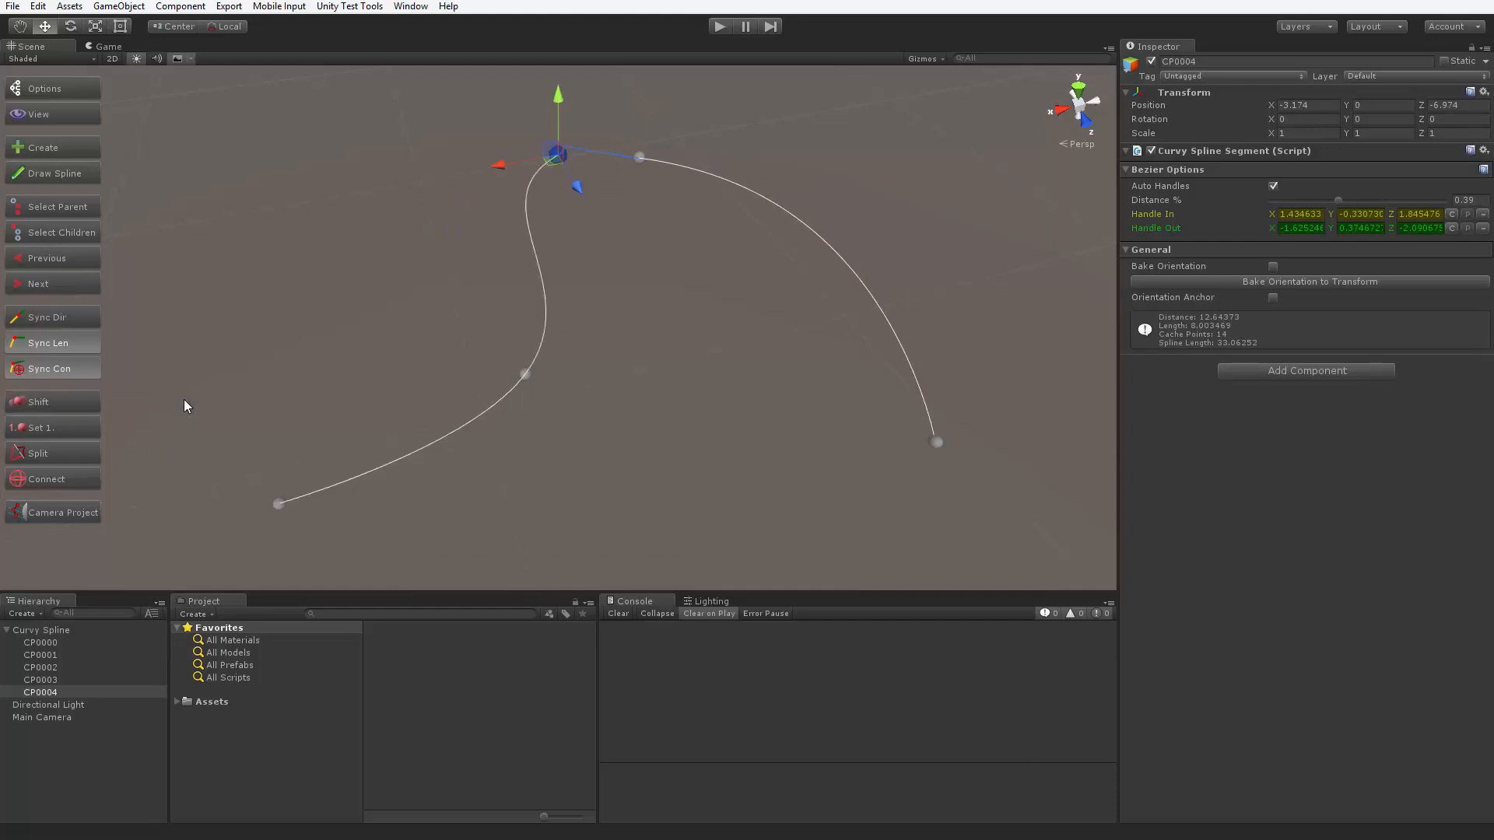
# Shift the same control point back along the curve toward the previous point, to about X -4.825, Y 0.07, Z -1.727
pyautogui.click(76, 398)
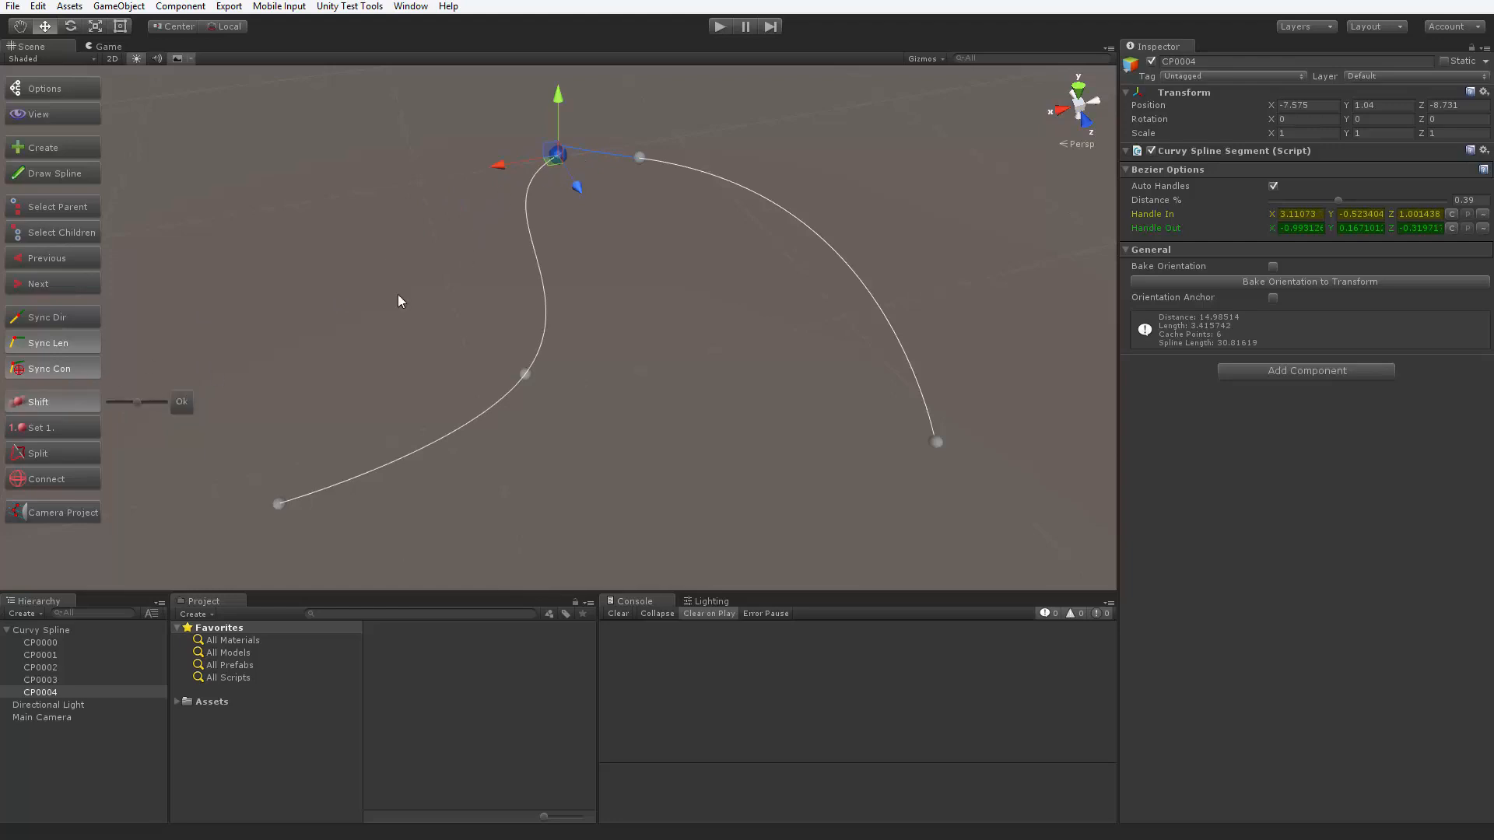
pyautogui.moveTo(128, 400); pyautogui.dragTo(99, 407)
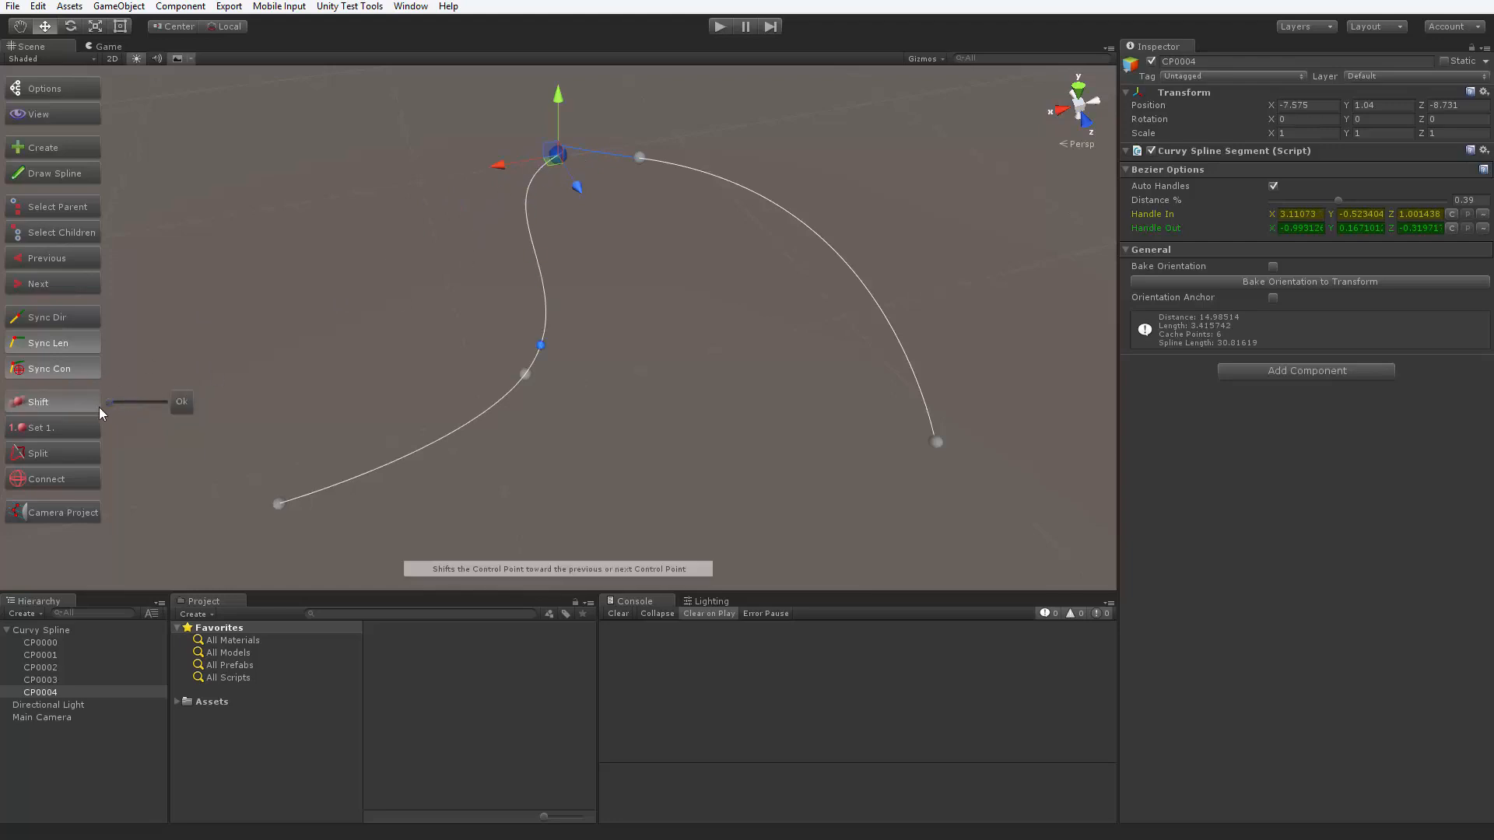
pyautogui.click(184, 401)
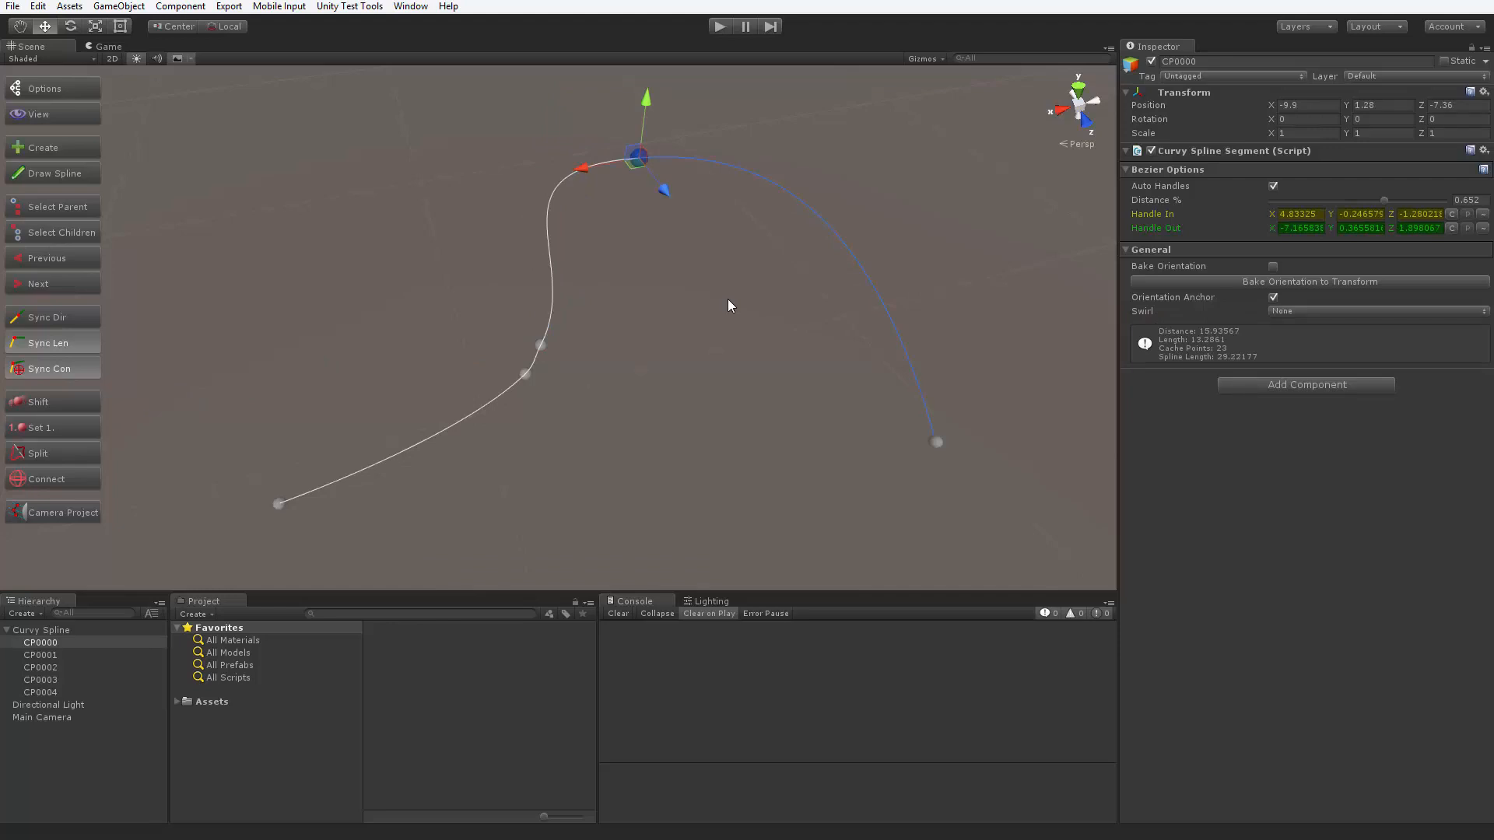
# Make different control points the spline's first point in turn, ending with the one at X -12.45, Z 3.66
pyautogui.click(78, 426)
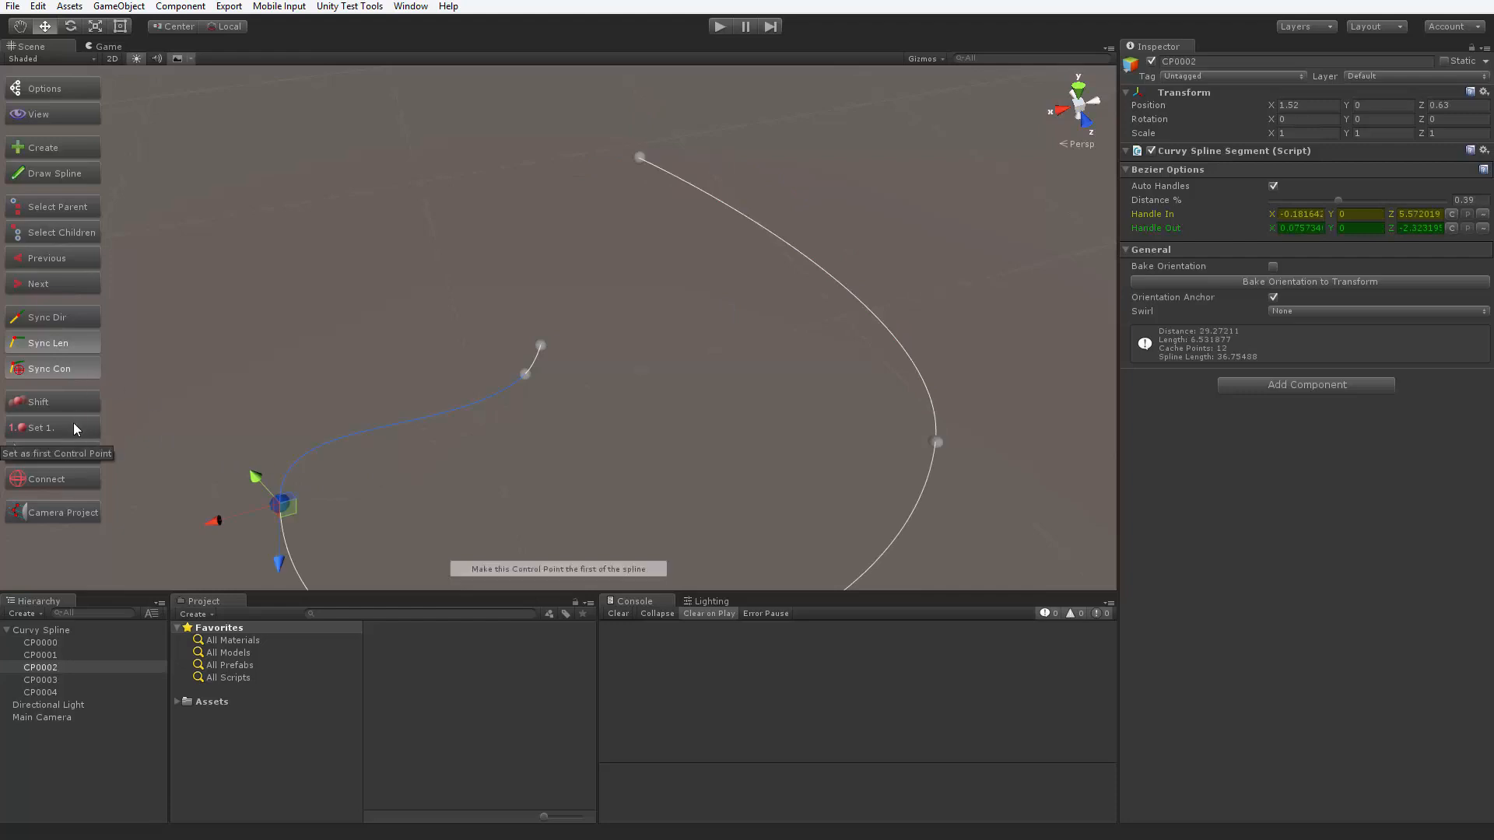
pyautogui.click(540, 347)
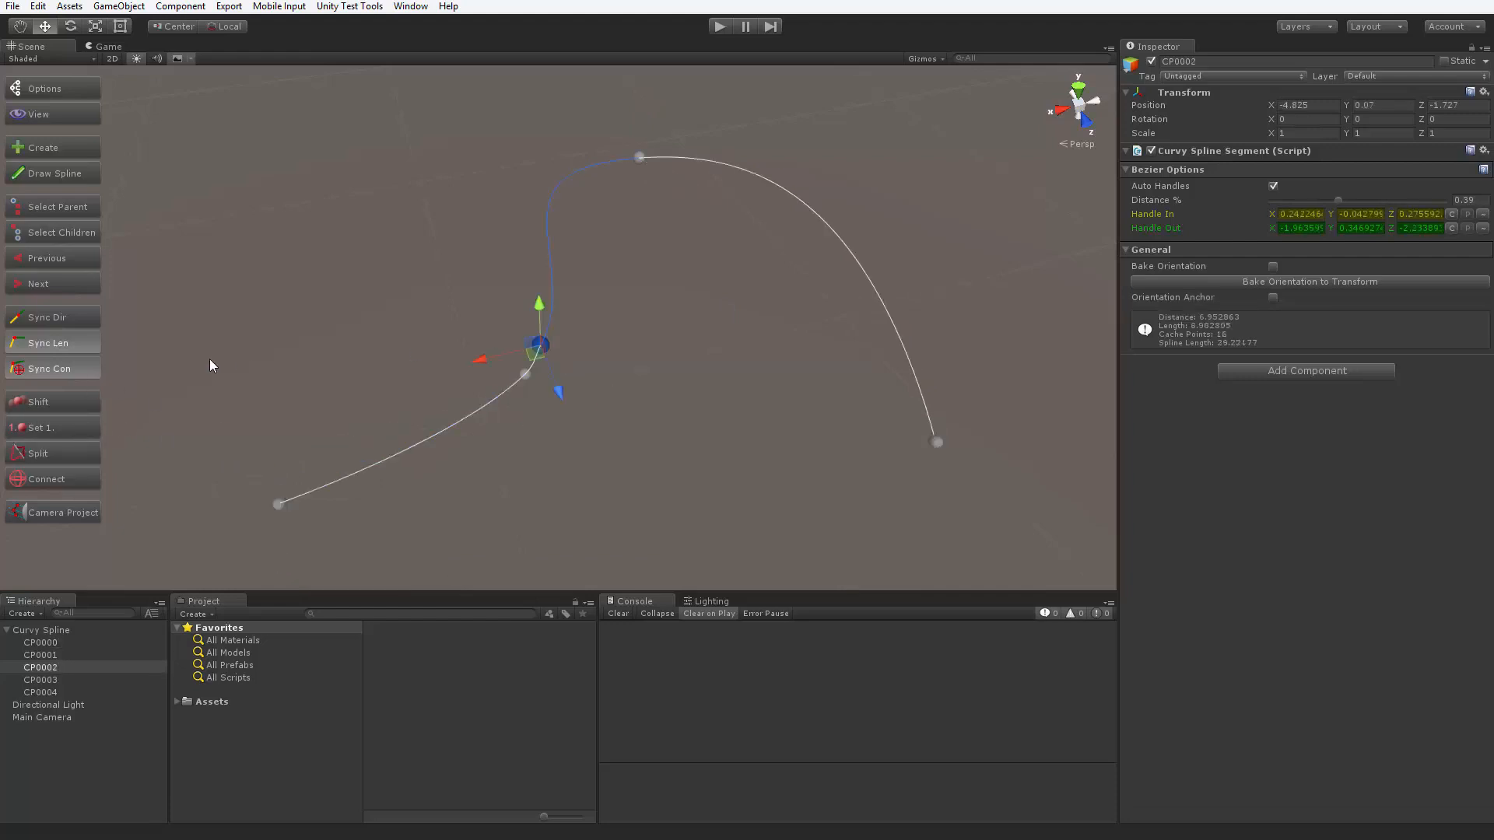
pyautogui.click(63, 424)
pyautogui.click(938, 442)
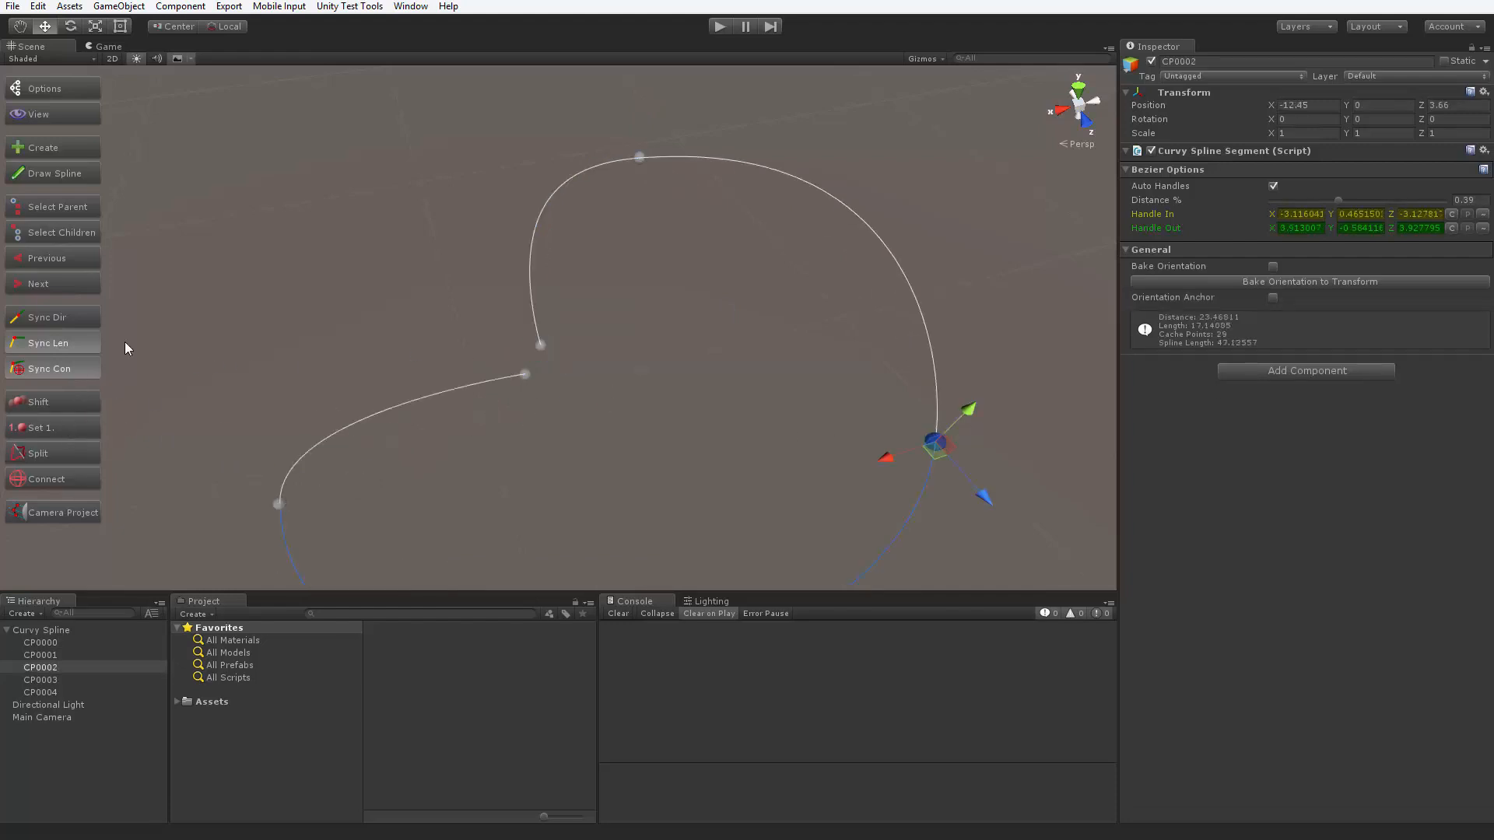
pyautogui.click(47, 427)
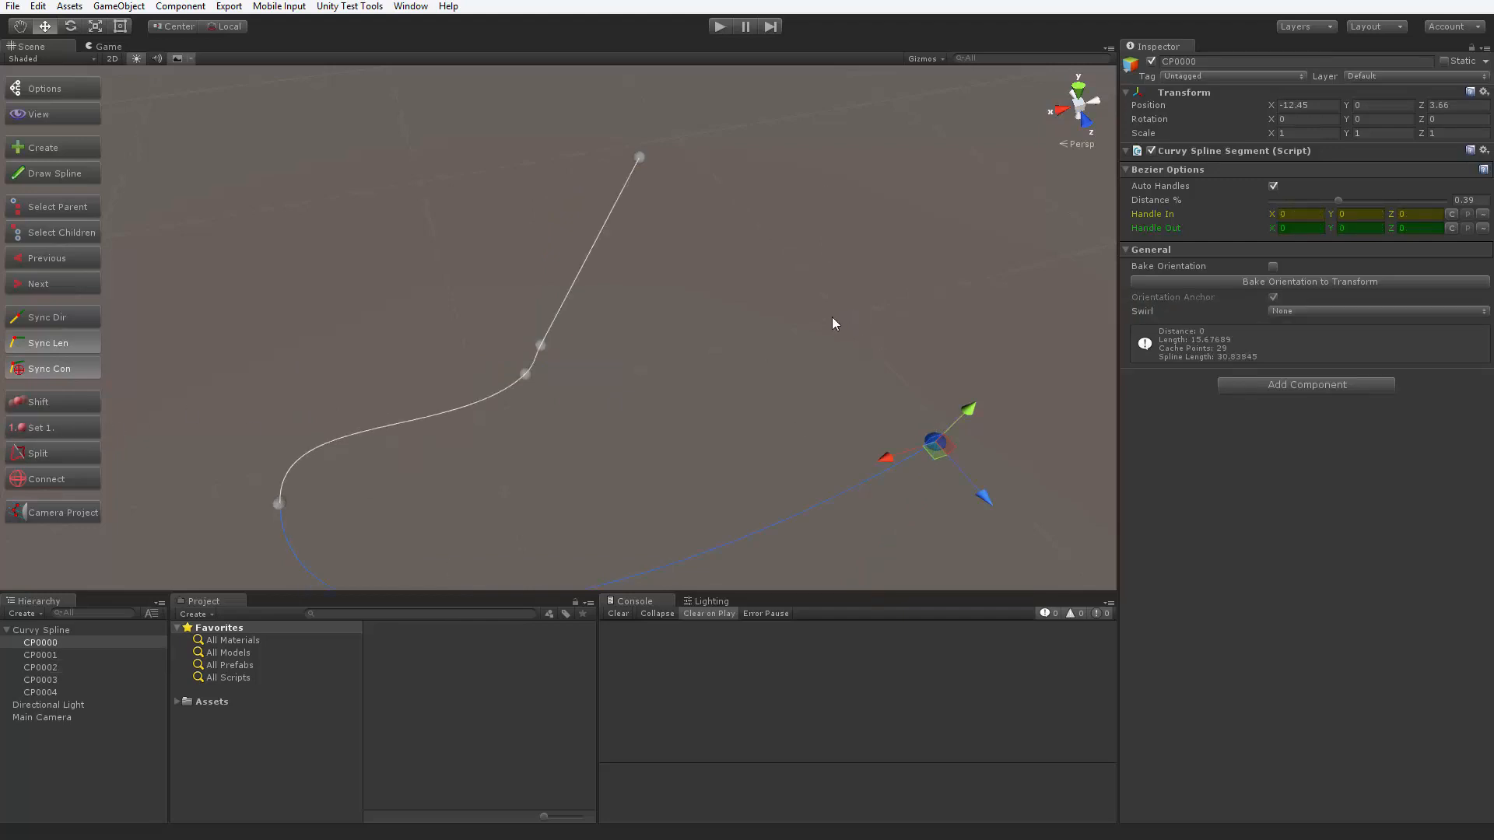
# Split the spline at its middle control point and select CP0001 of the separated Curvy Spline_parted
pyautogui.click(524, 374)
pyautogui.click(72, 456)
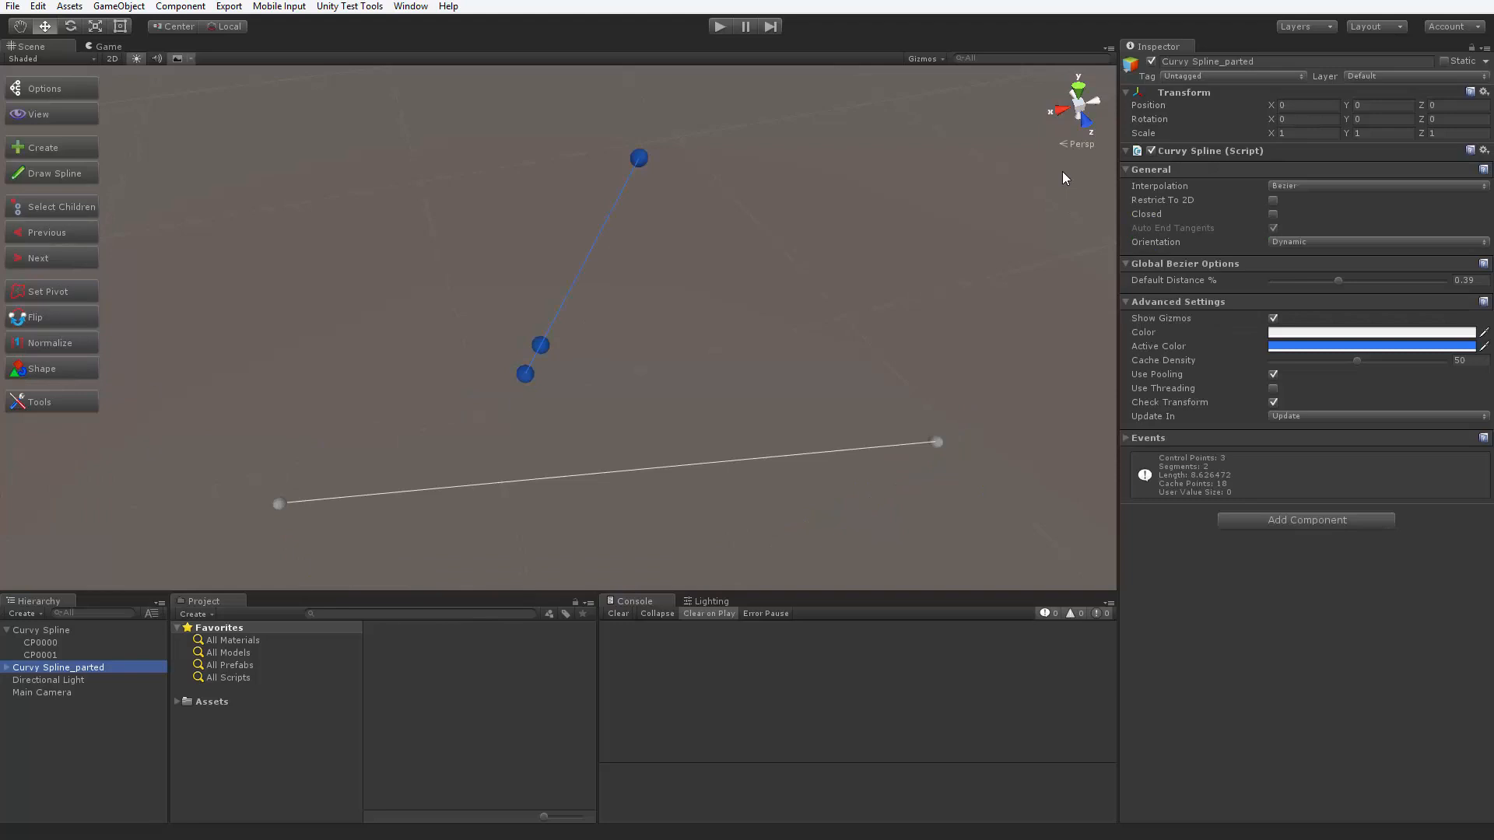
pyautogui.click(541, 344)
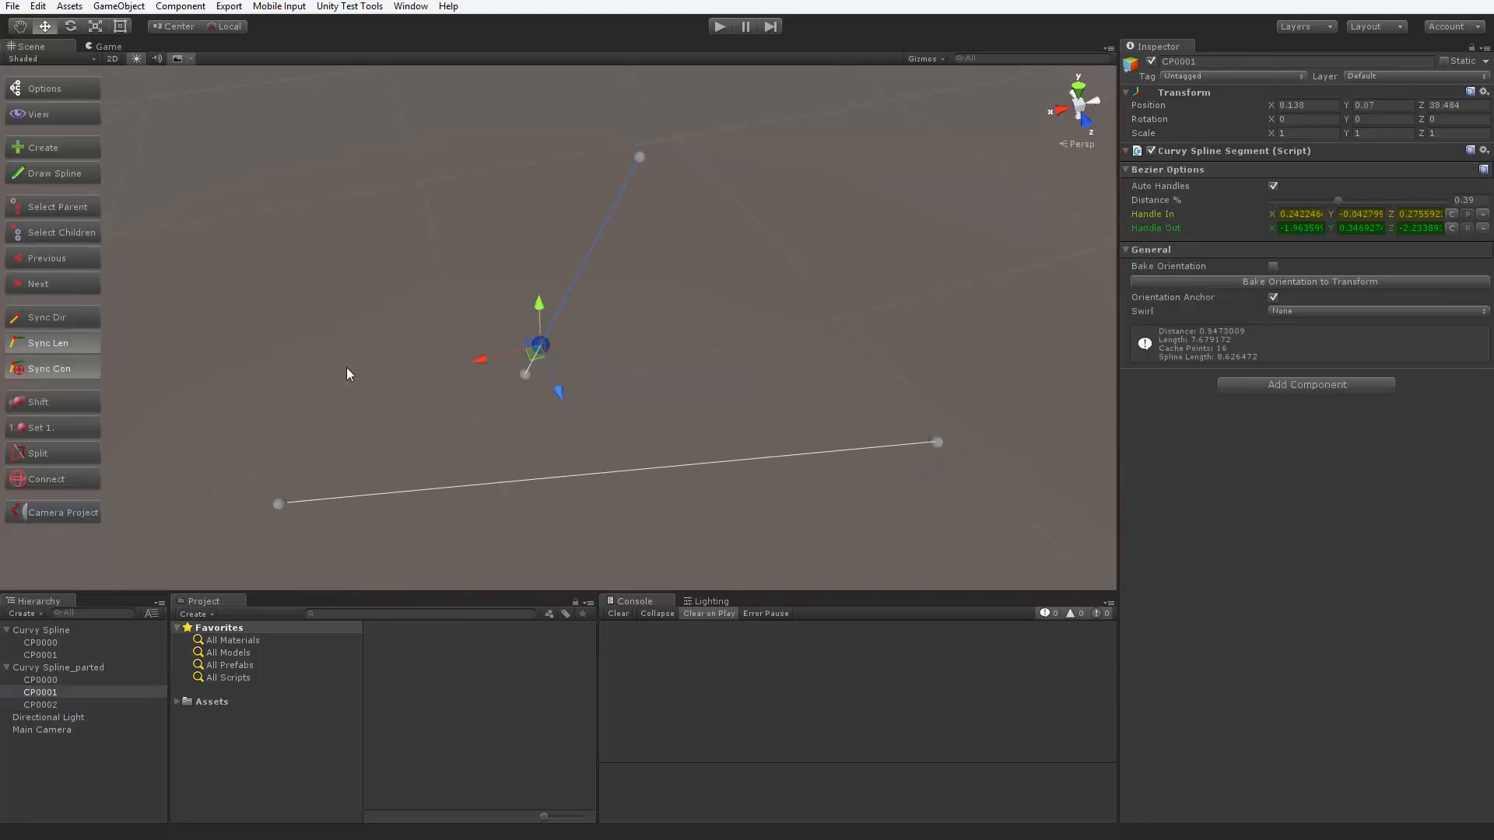
pyautogui.click(81, 371)
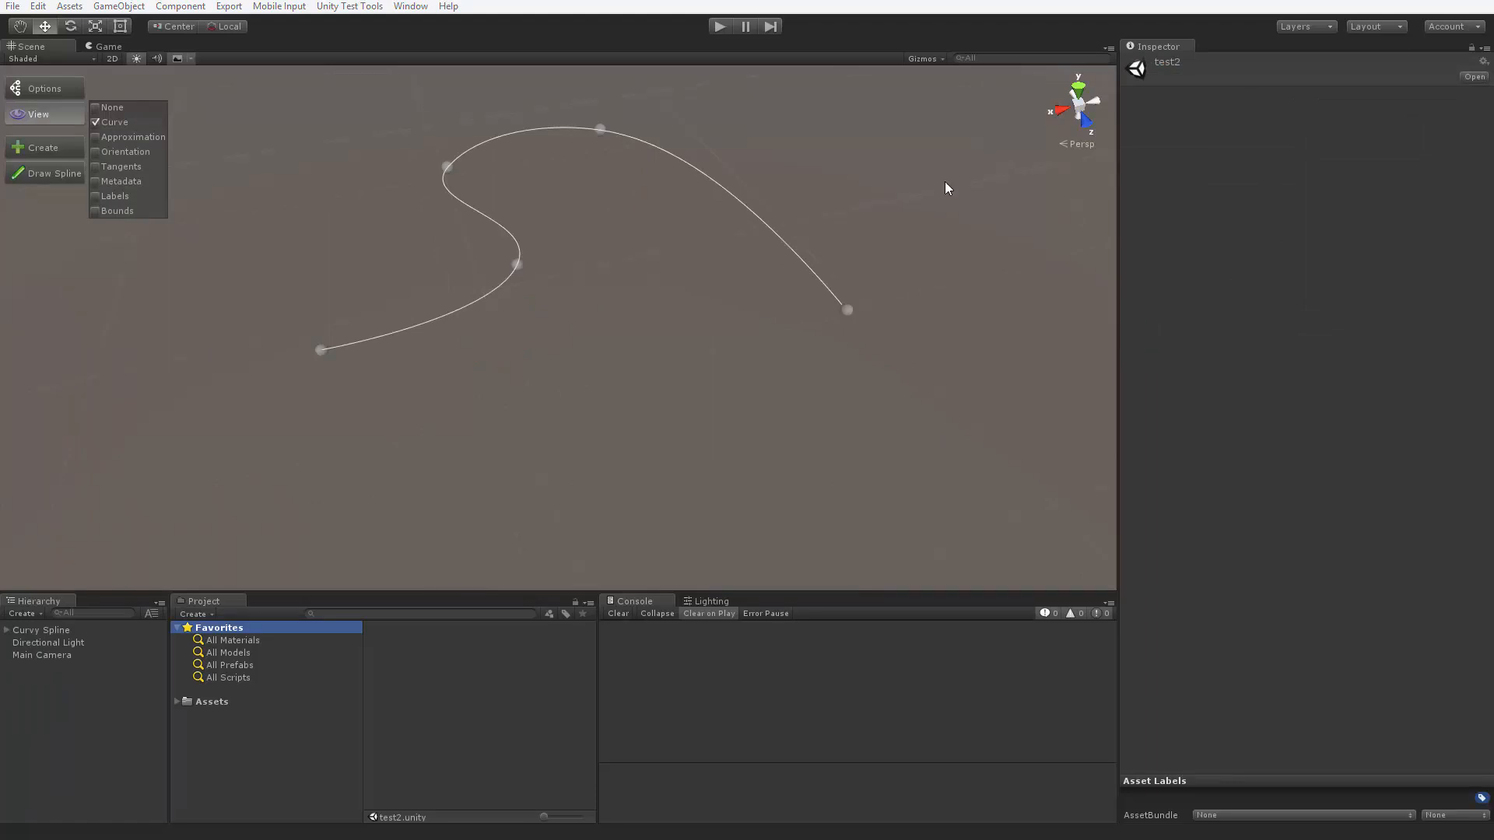
# Enable Restrict To 2D on the Curvy Spline and move CP0001 along X to about -5.72
pyautogui.click(49, 630)
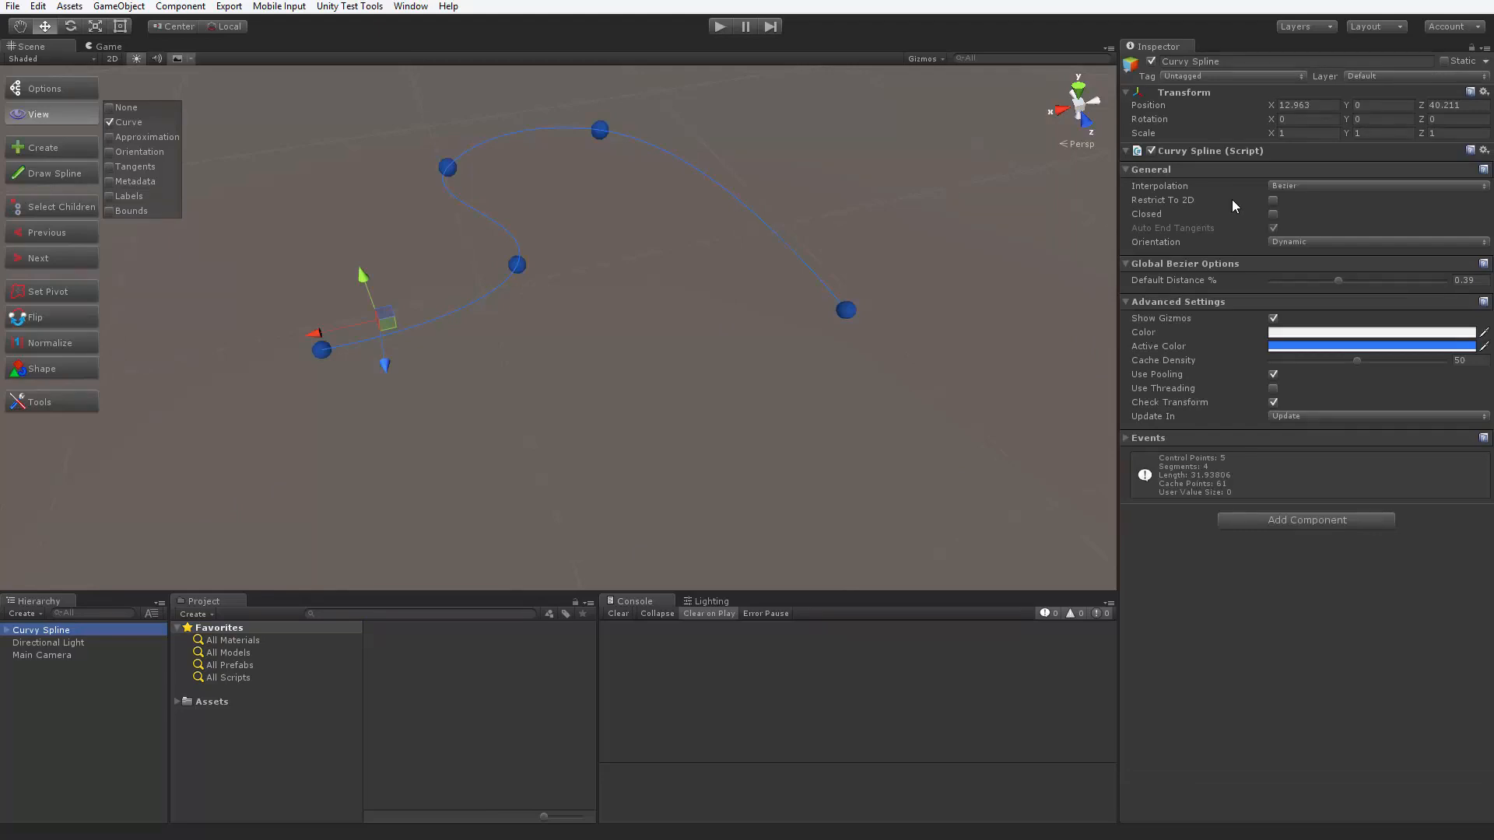
pyautogui.click(1273, 200)
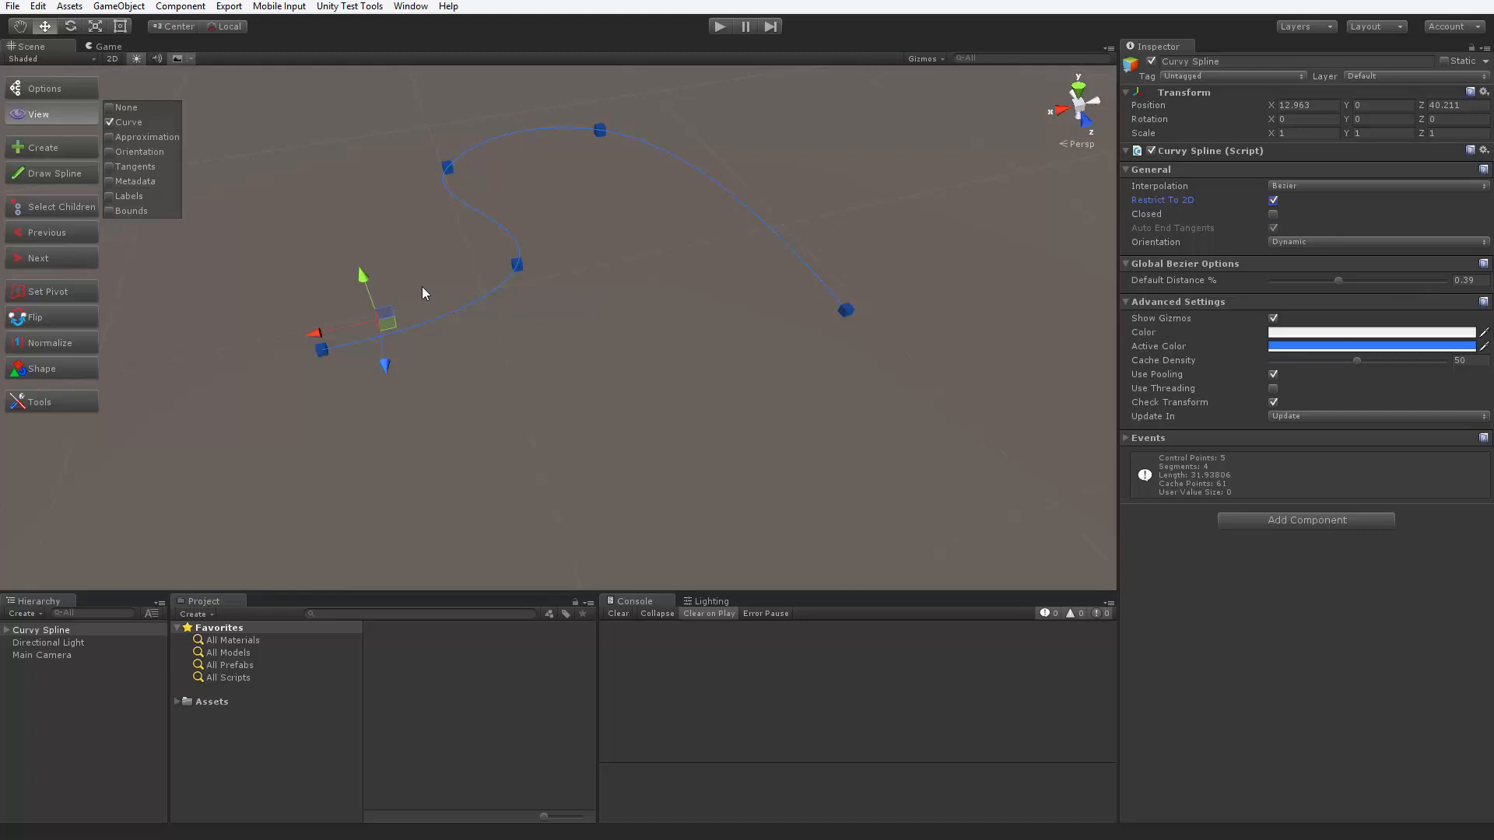
pyautogui.click(517, 264)
pyautogui.moveTo(459, 281); pyautogui.dragTo(505, 269)
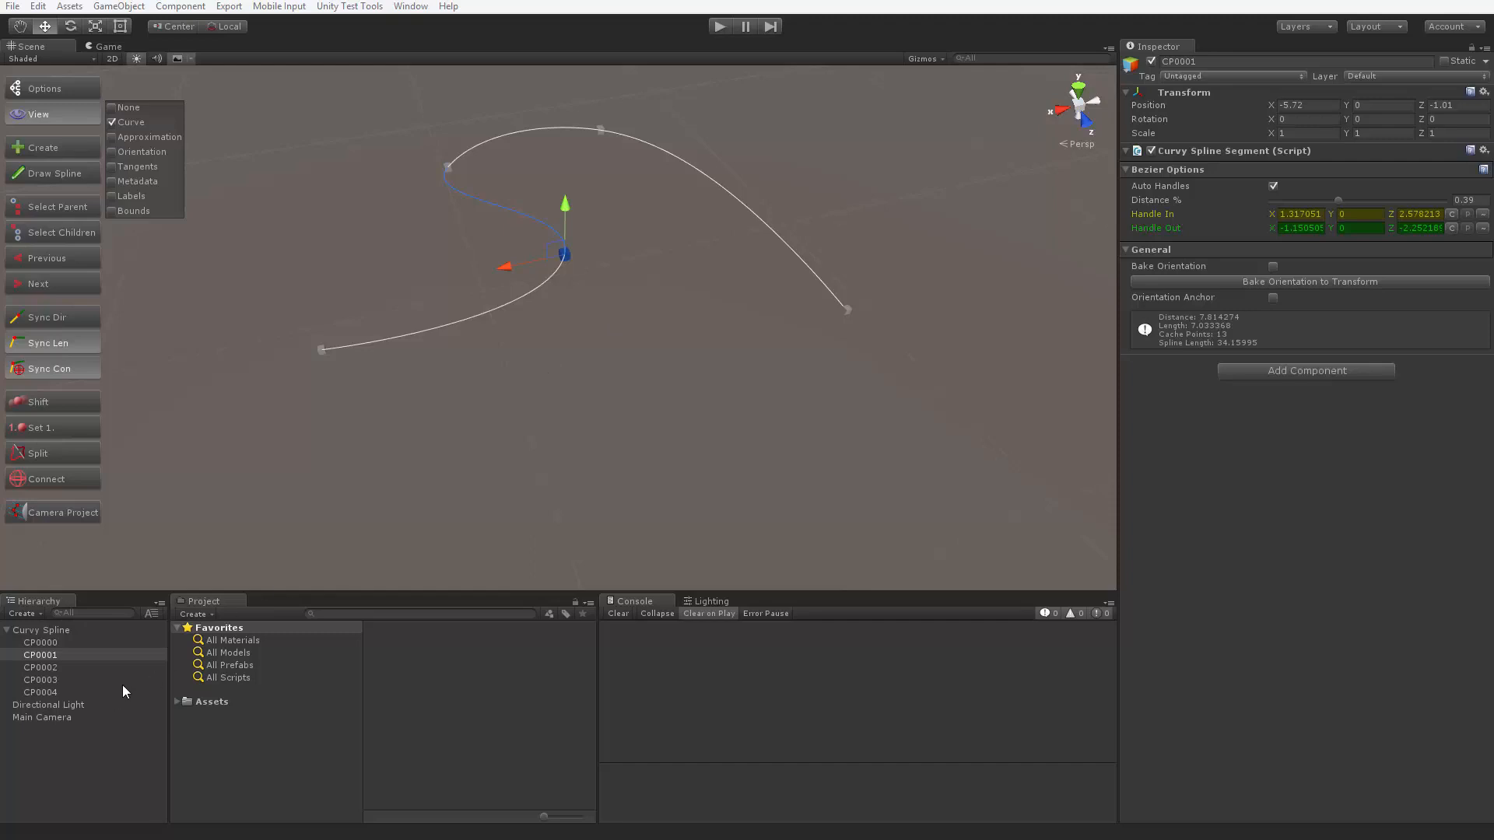
# Make the Curvy Spline planar and raise CP0003 to about Y 4.205
pyautogui.click(47, 631)
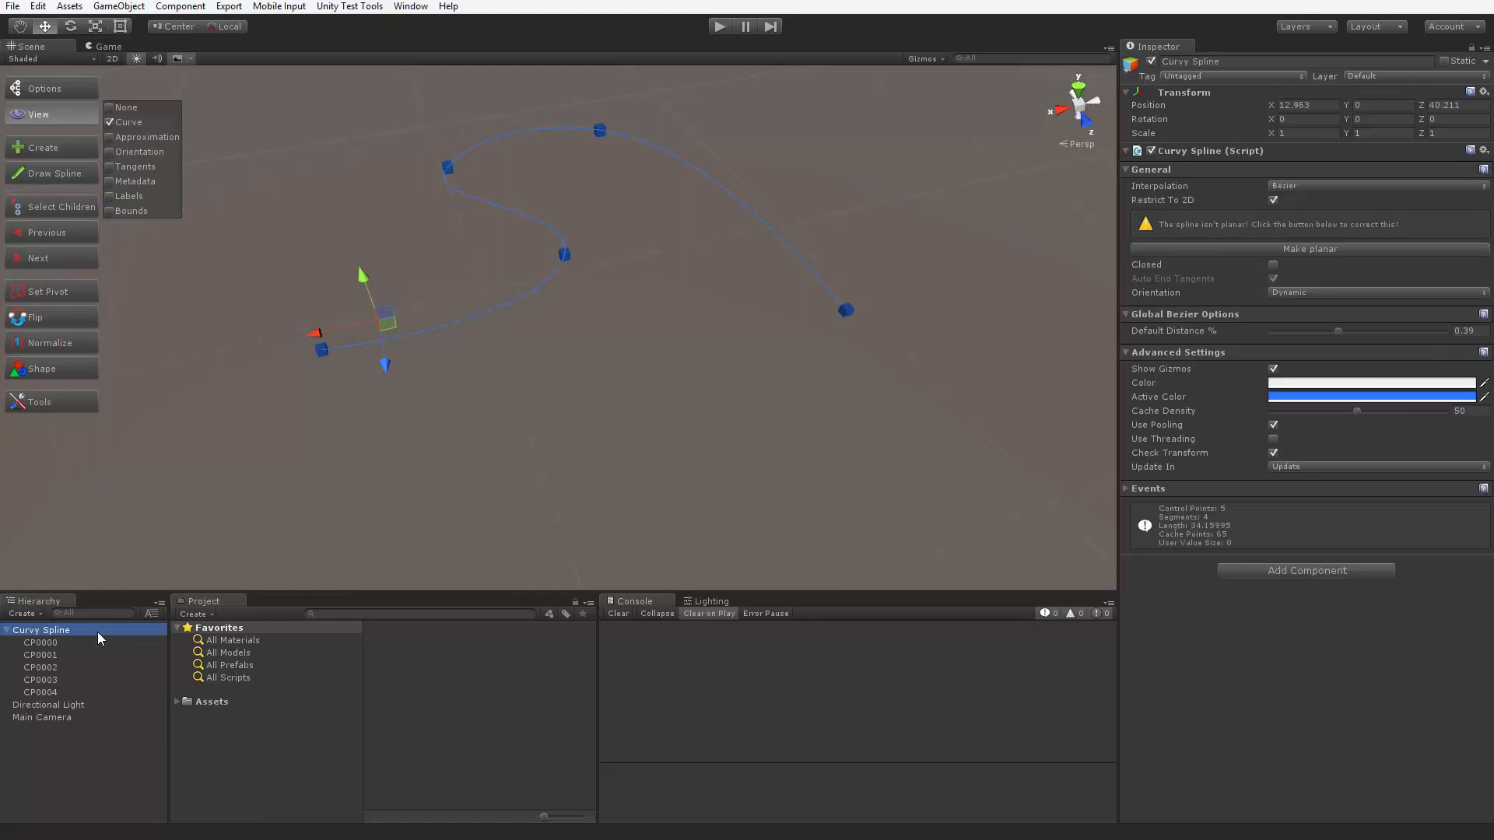
pyautogui.click(1261, 249)
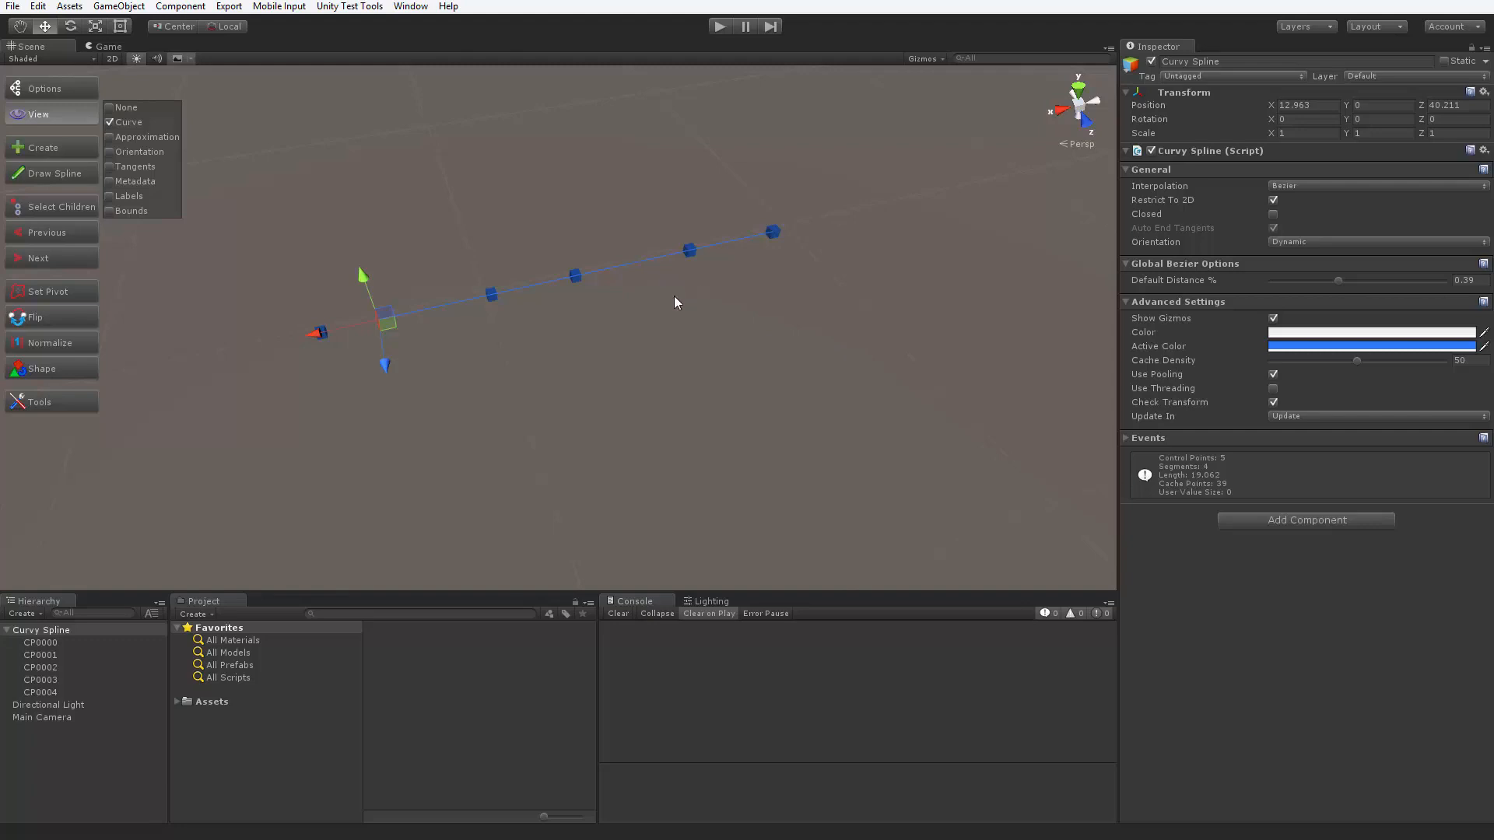
pyautogui.click(691, 251)
pyautogui.moveTo(703, 202); pyautogui.dragTo(716, 99)
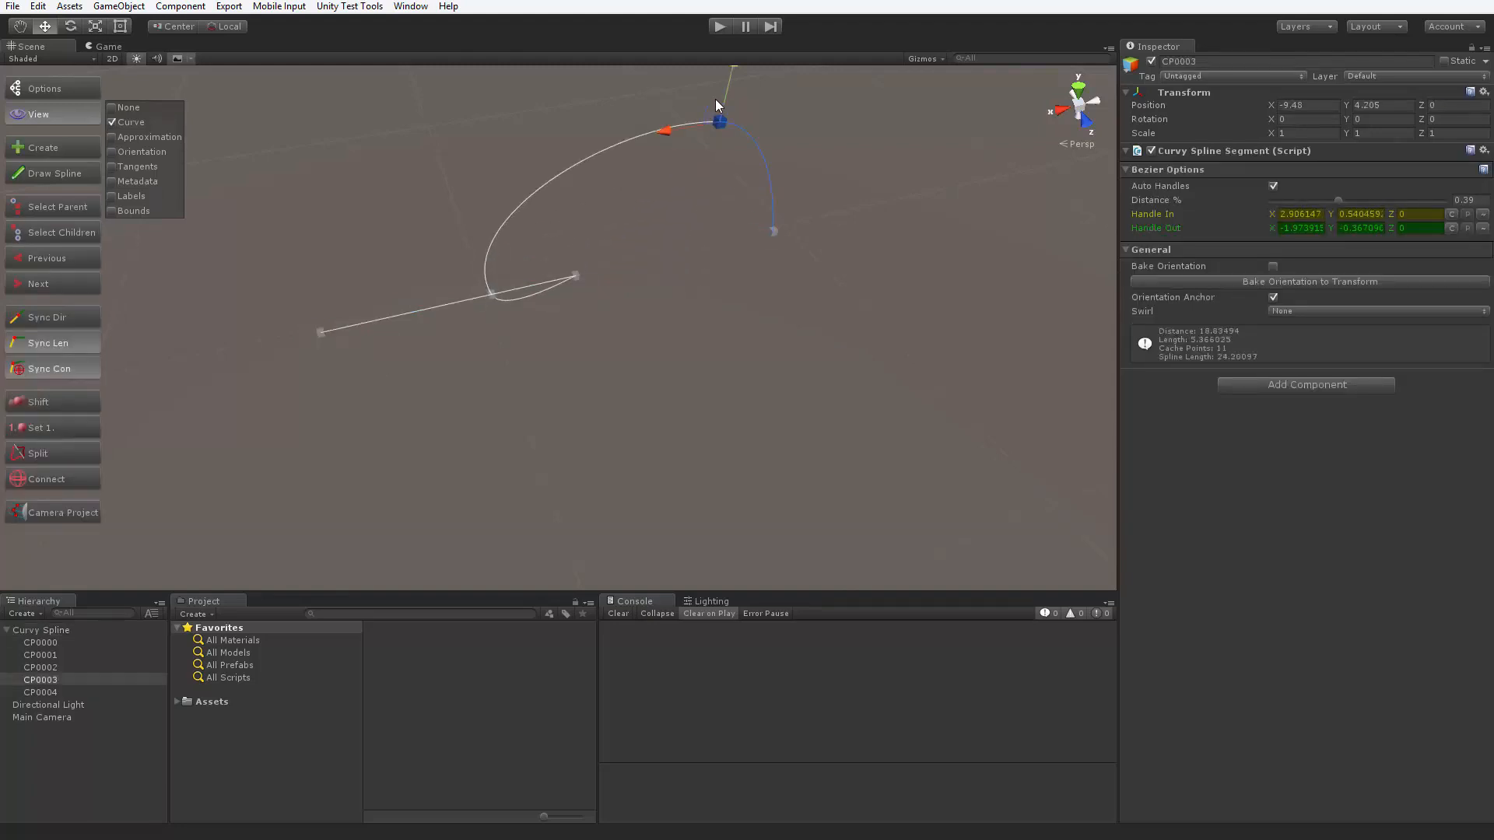
# Lower CP0001 to about Y -5.129 and move CP0002 along X to about -5.802
pyautogui.click(576, 278)
pyautogui.moveTo(578, 246); pyautogui.dragTo(576, 354)
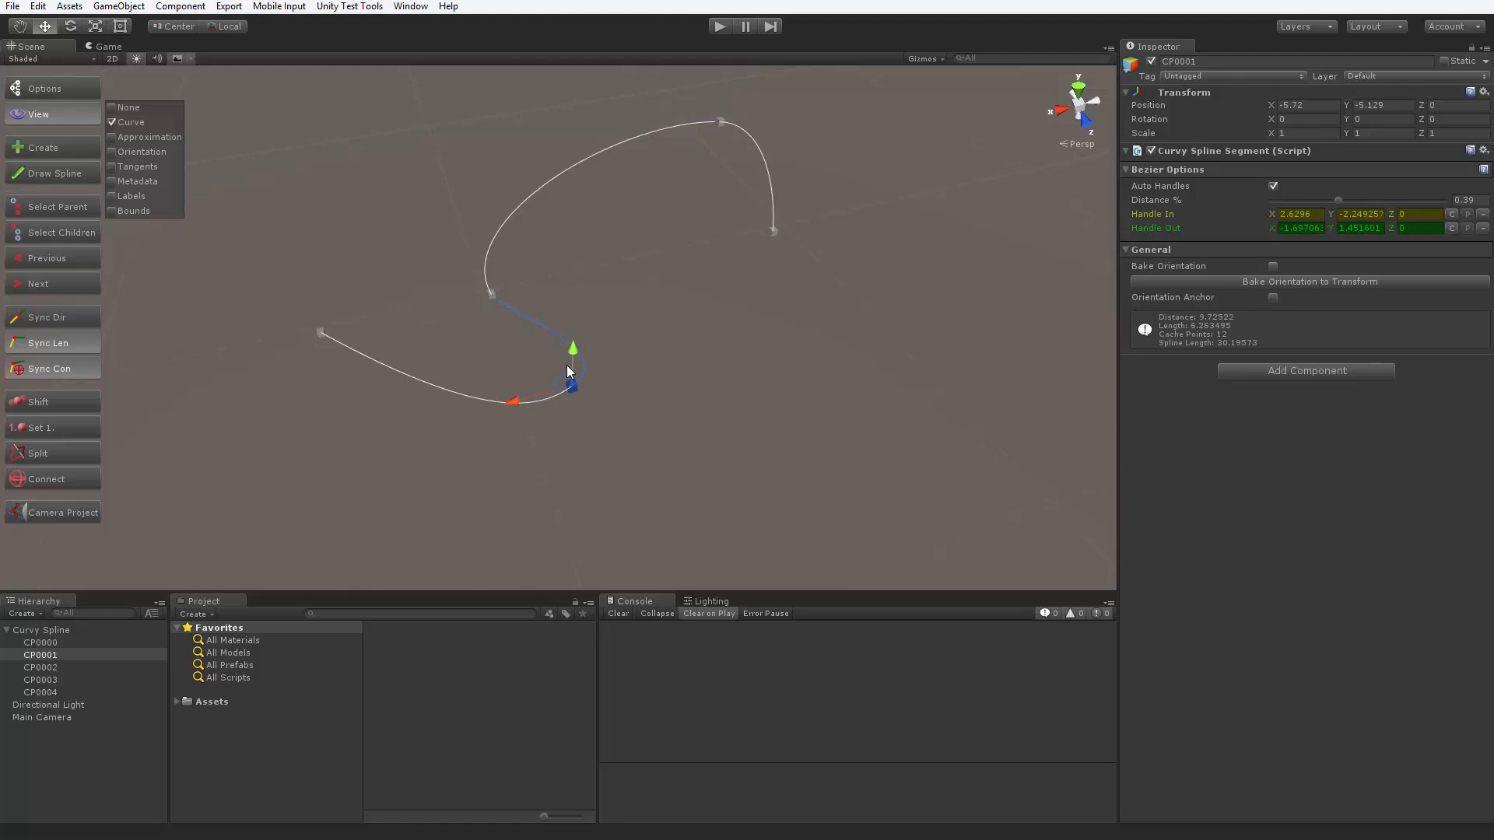
pyautogui.click(490, 296)
pyautogui.moveTo(481, 306); pyautogui.dragTo(728, 256)
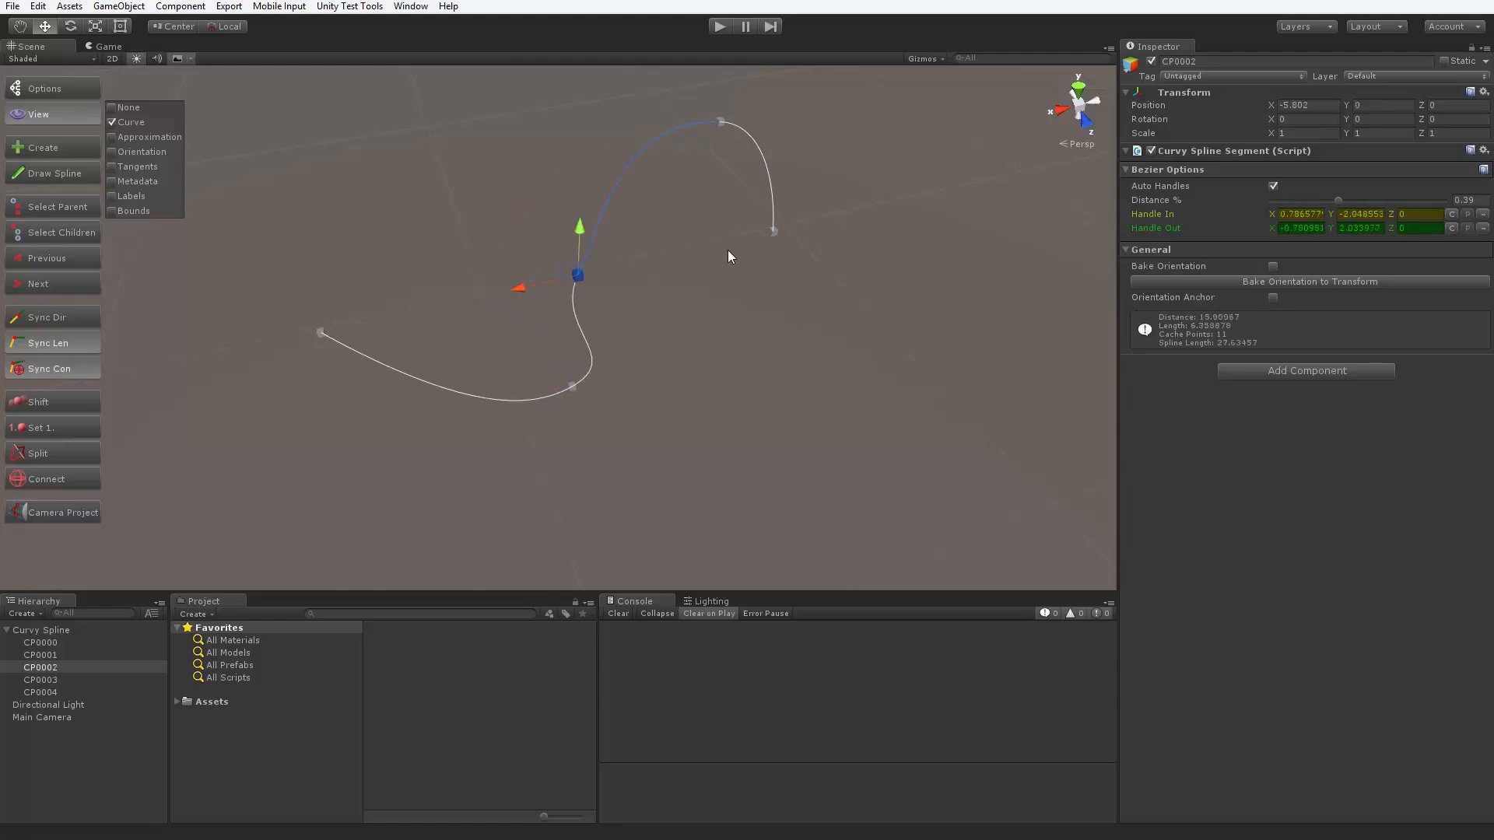
# Reposition the spline's end control point CP0004 and turn the Curvy Spline's Closed option on and off again
pyautogui.click(773, 232)
pyautogui.moveTo(793, 183); pyautogui.dragTo(745, 312)
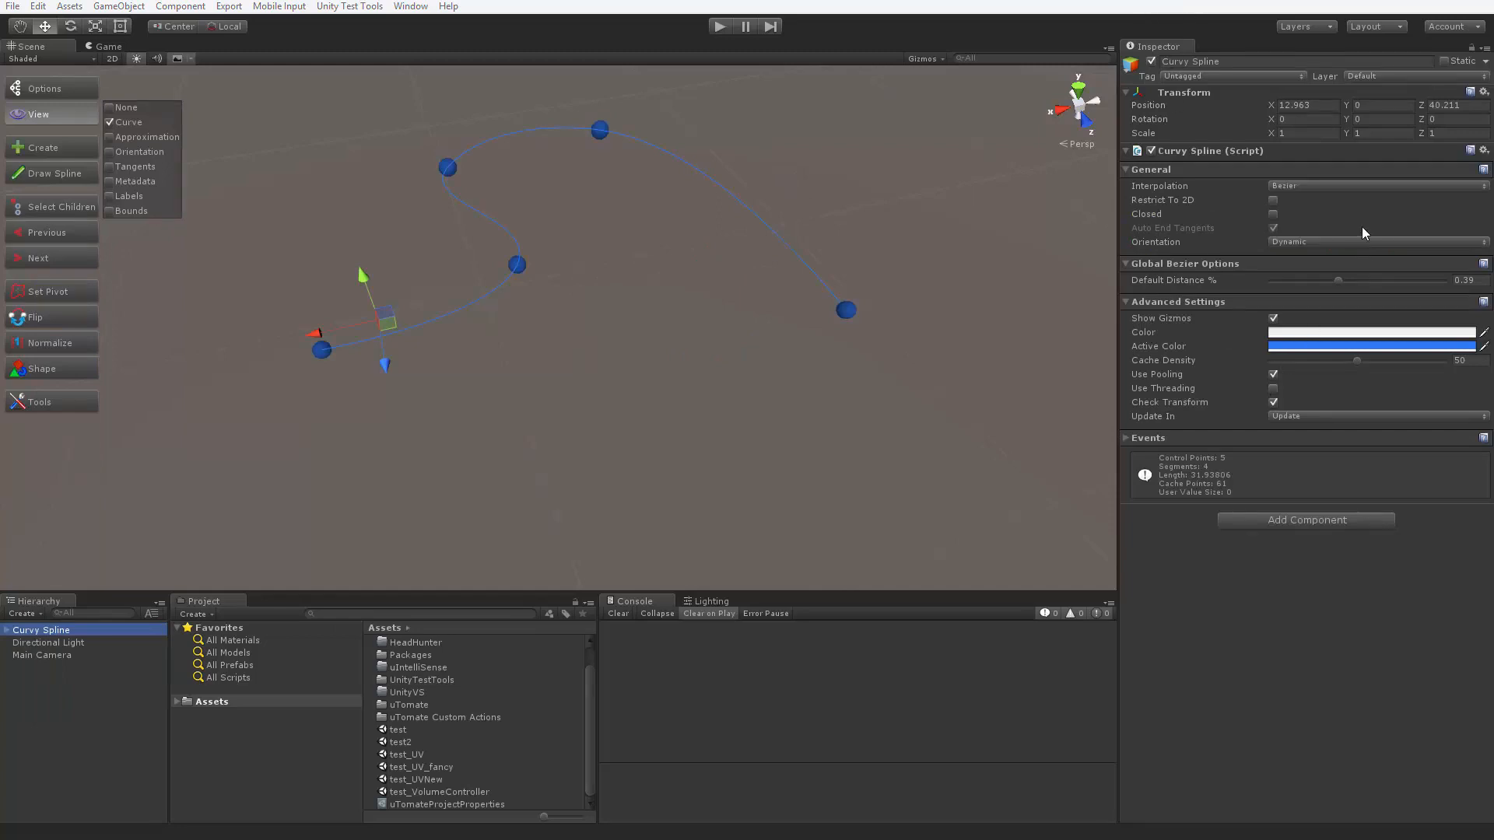
pyautogui.click(1274, 215)
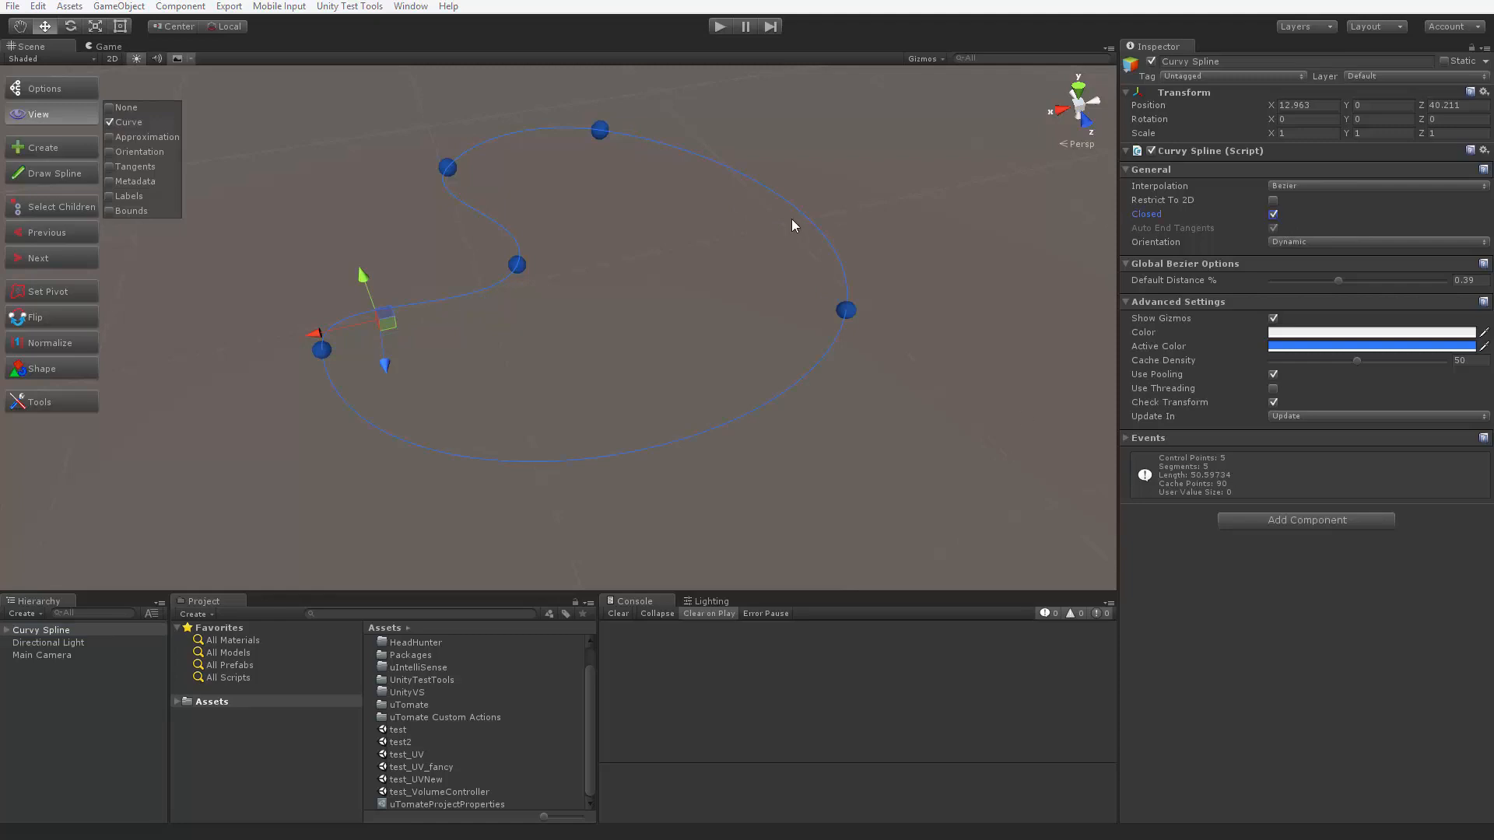
pyautogui.click(1272, 214)
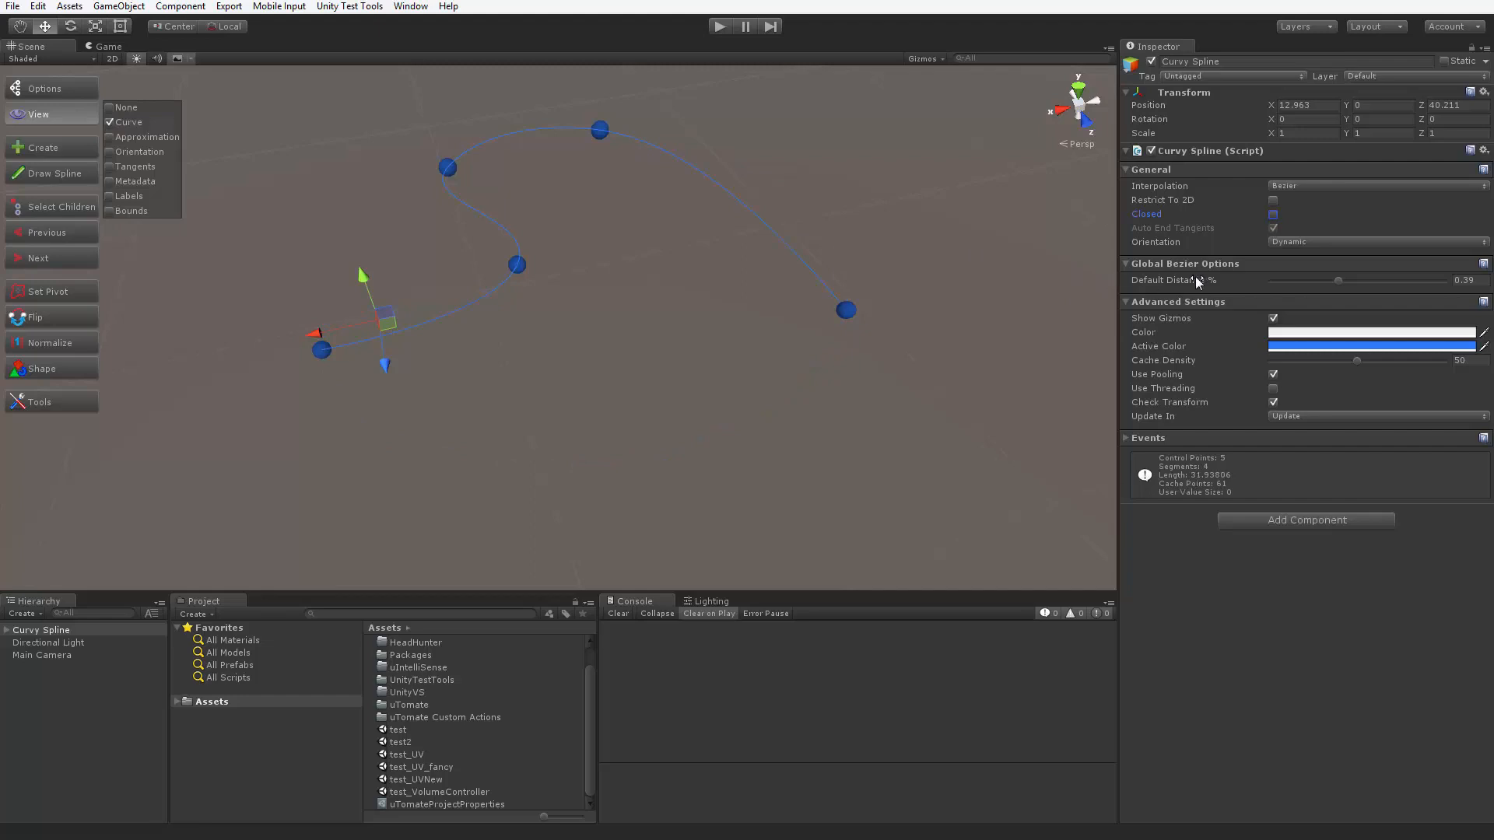
# Set the Curvy Spline's Interpolation to Catmull Rom and disable Auto End Tangents
pyautogui.click(1318, 187)
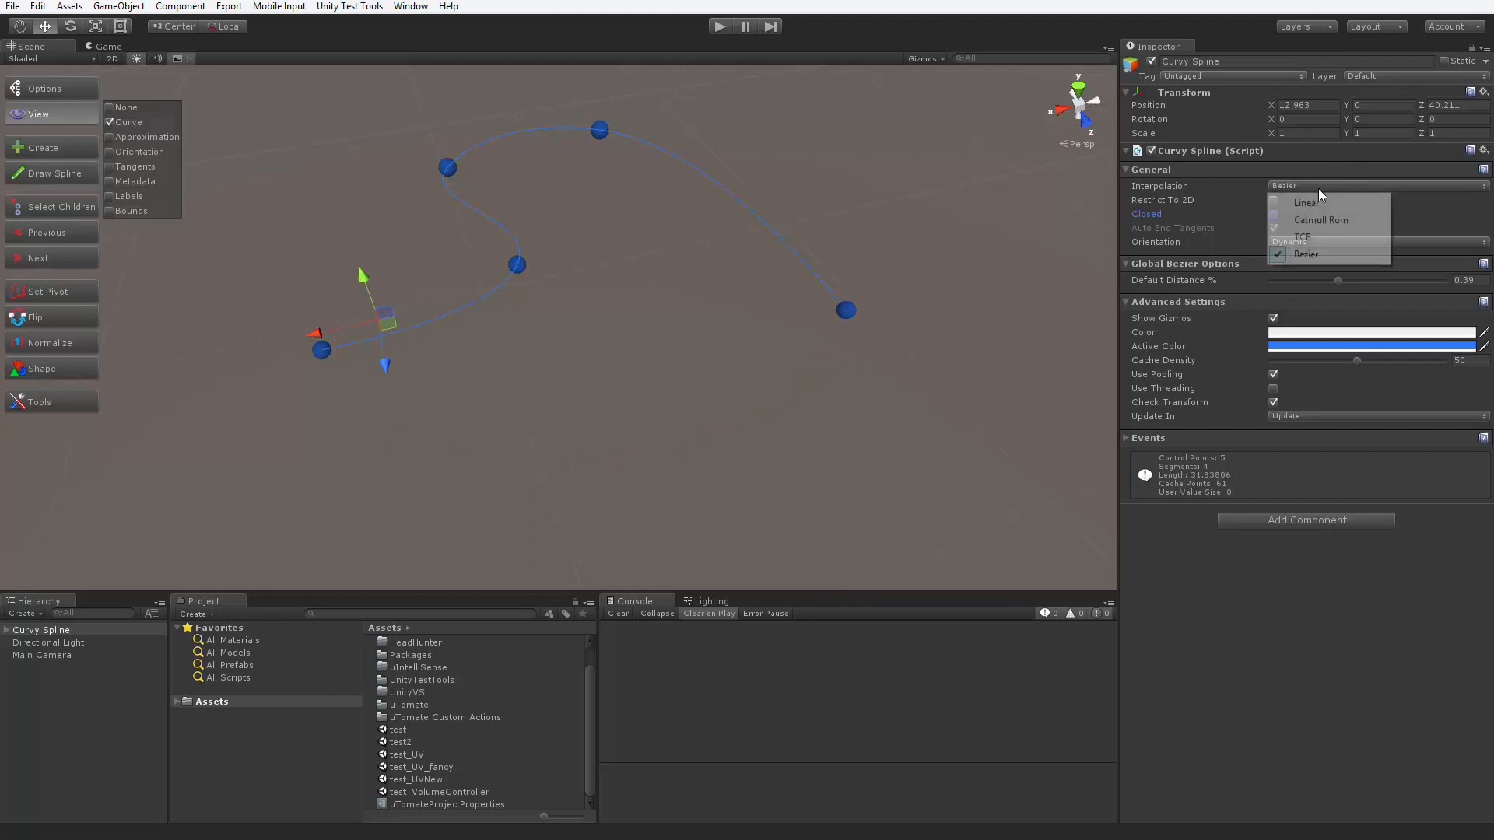
pyautogui.click(1313, 215)
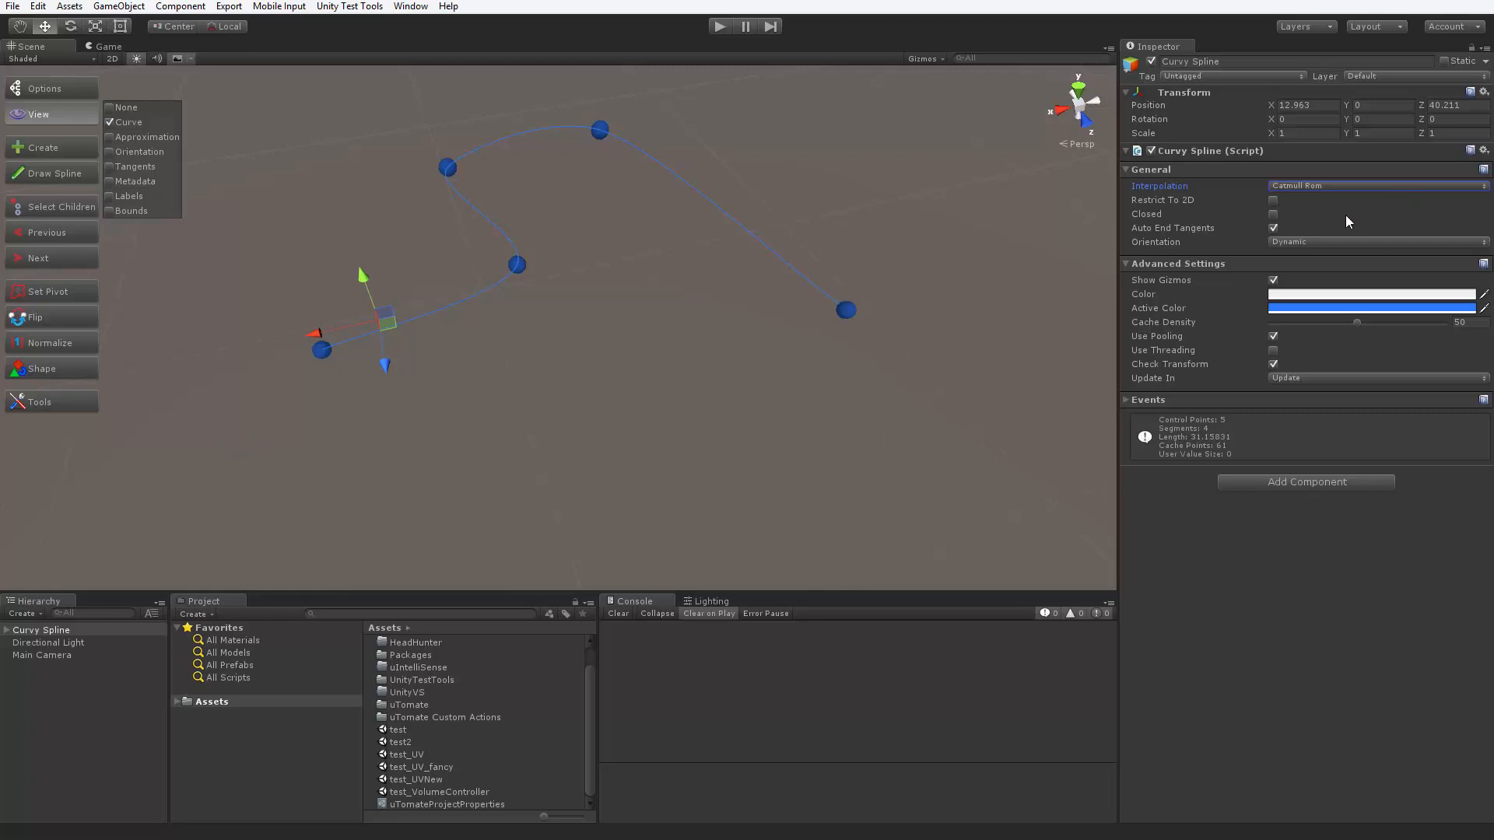
pyautogui.click(1273, 228)
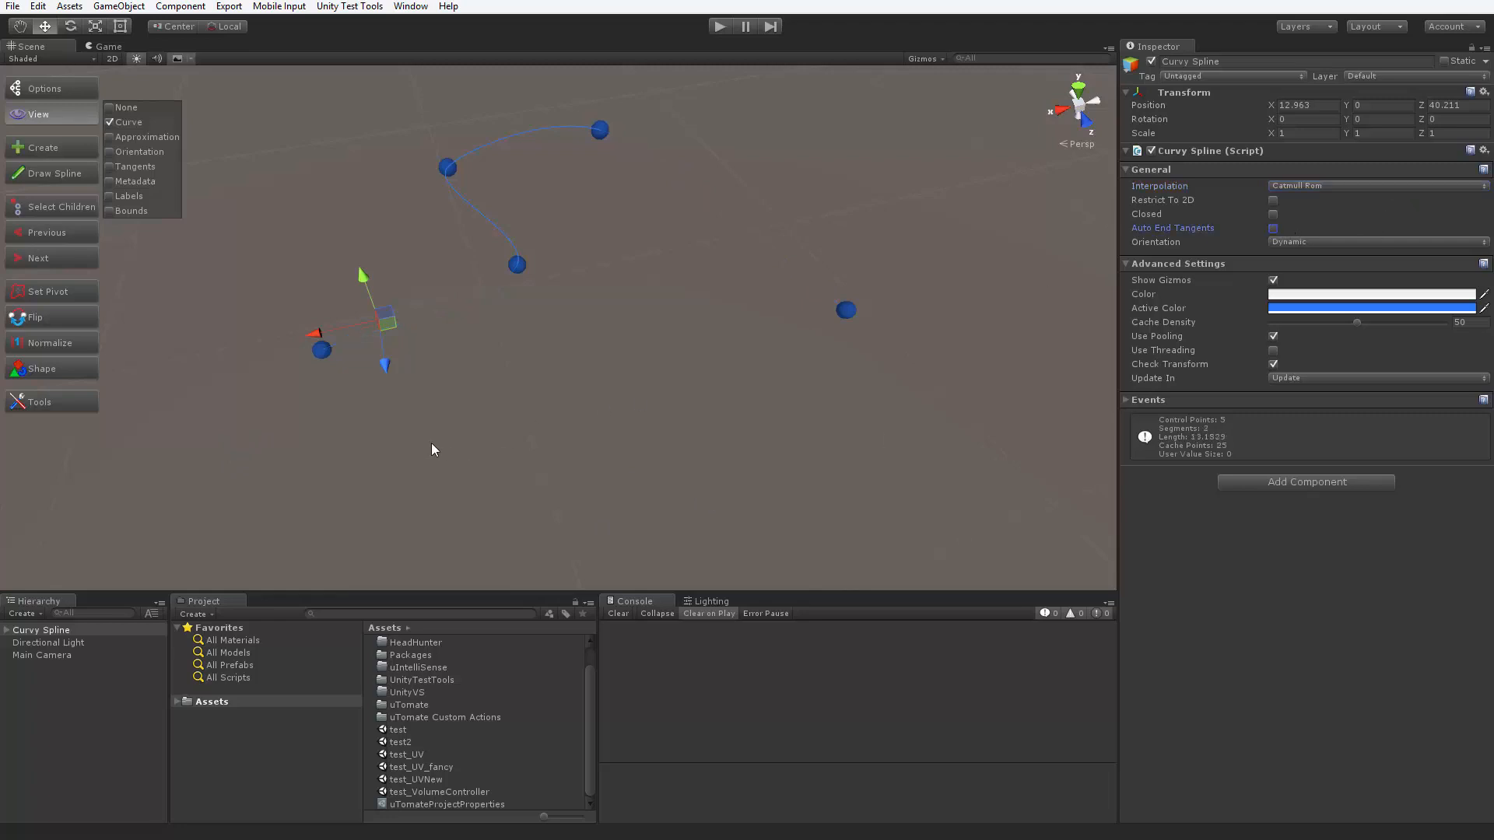
# Move the end control point CP0004 outward to about X -14.1 and pull the opposite end point CP0000 outward as well
pyautogui.click(846, 313)
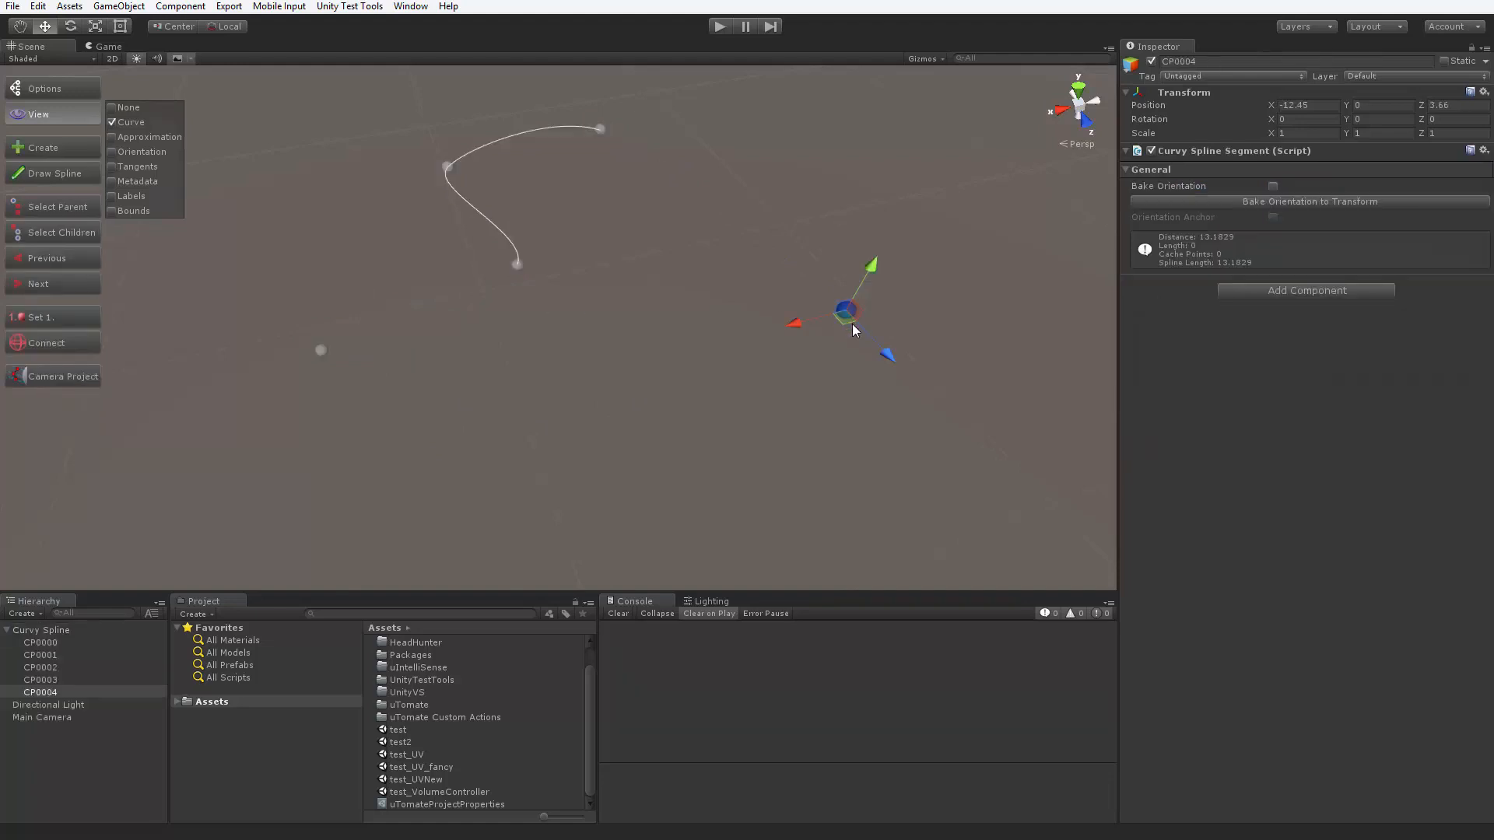
pyautogui.moveTo(850, 322); pyautogui.dragTo(955, 356)
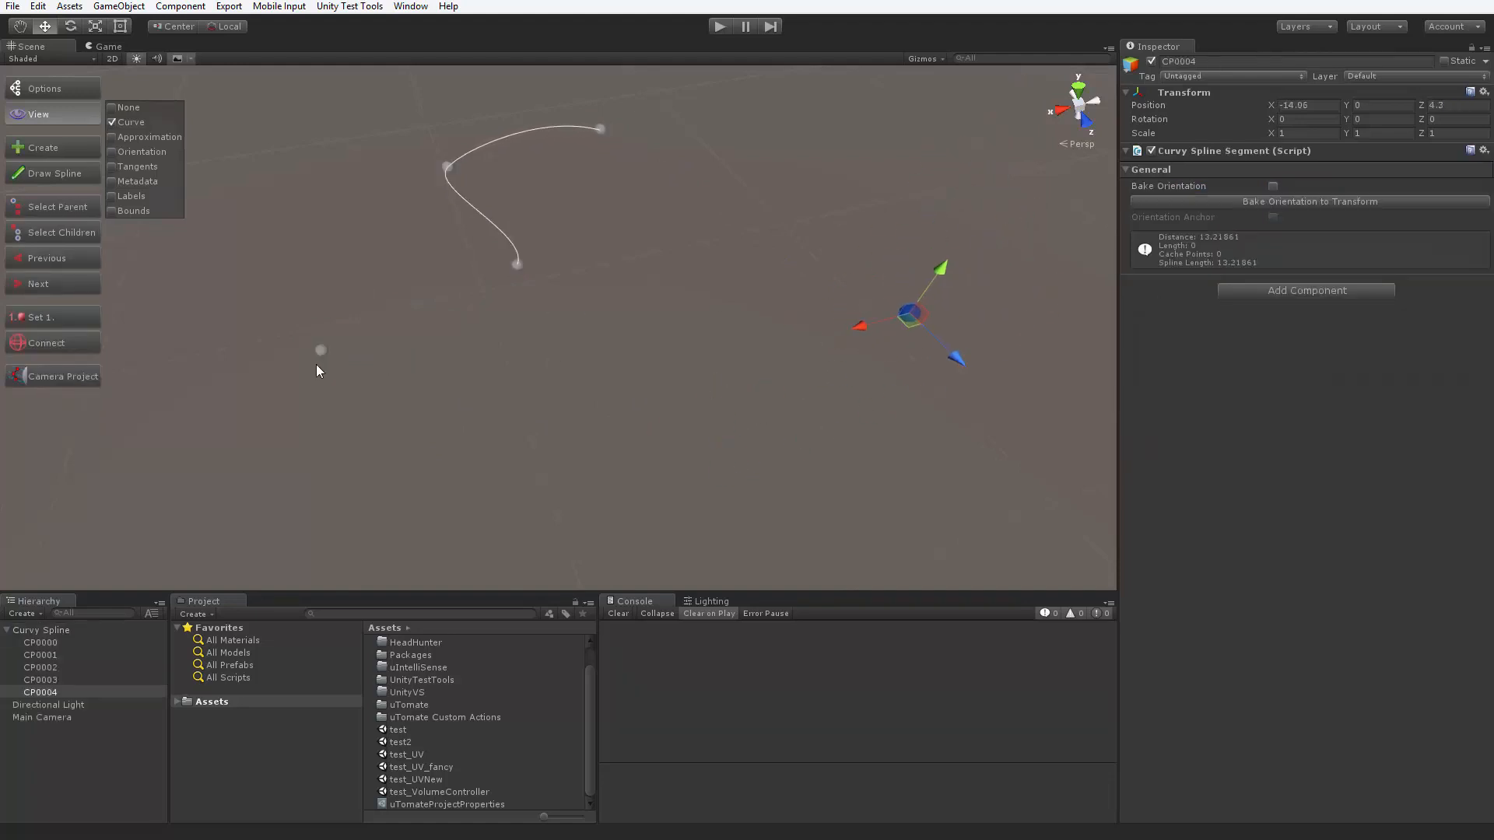
pyautogui.click(320, 352)
pyautogui.moveTo(330, 356); pyautogui.dragTo(312, 385)
# Re-enable Auto End Tangents on the Curvy Spline and check which Orientation modes are available, keeping Dynamic
pyautogui.click(47, 630)
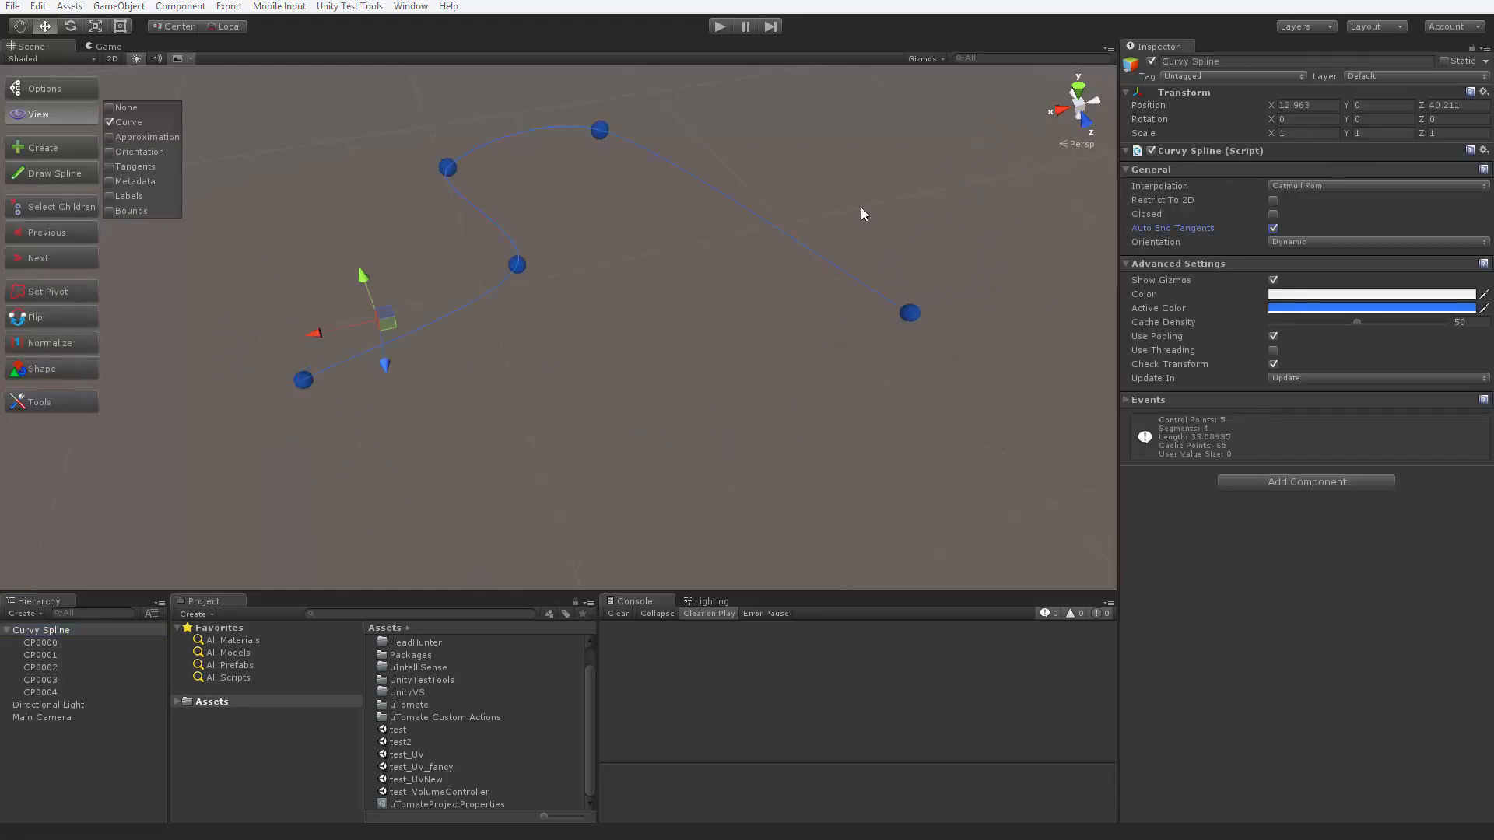
pyautogui.click(1290, 242)
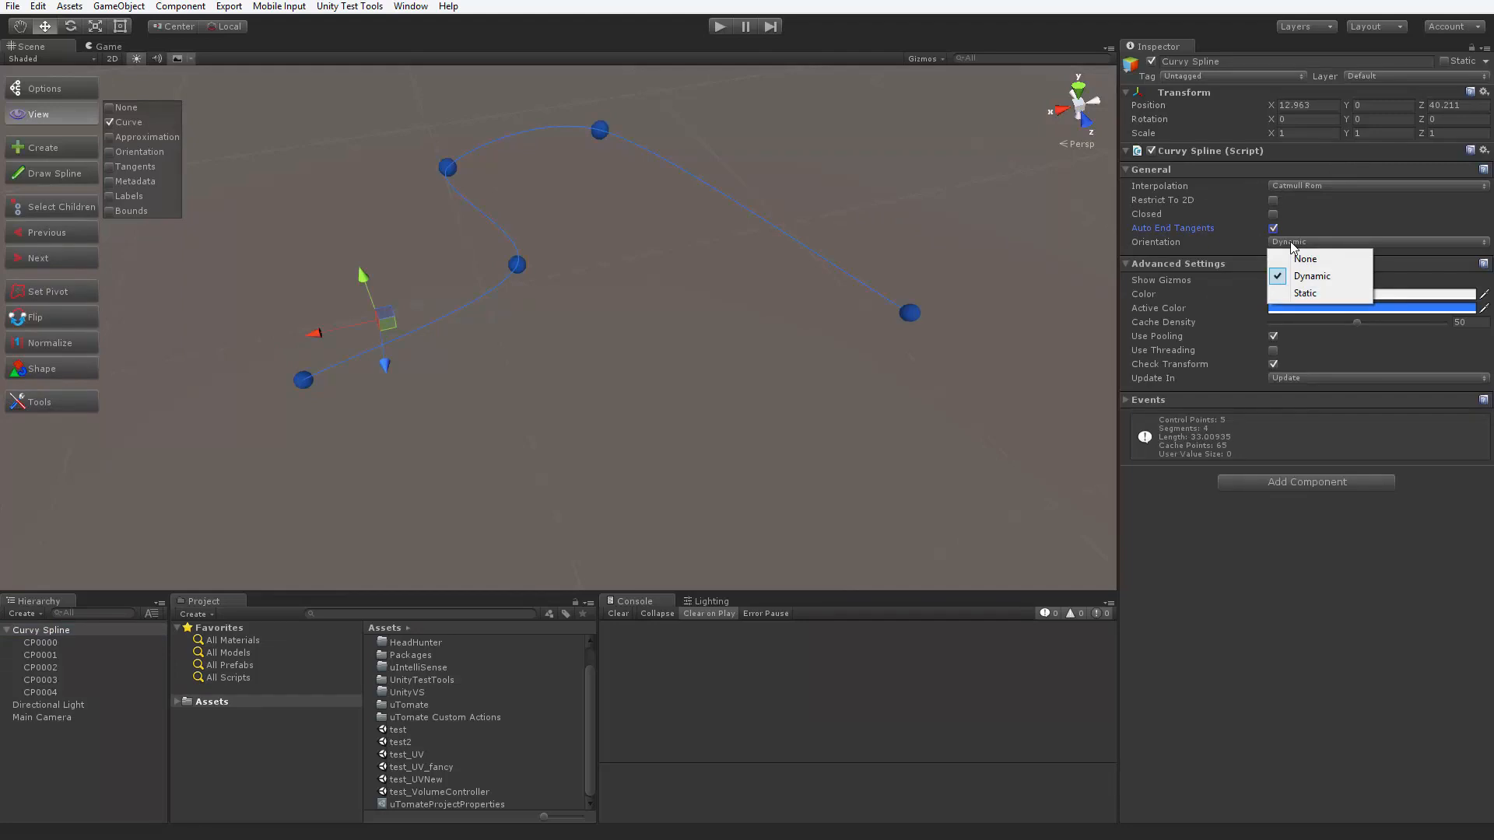
pyautogui.click(1012, 241)
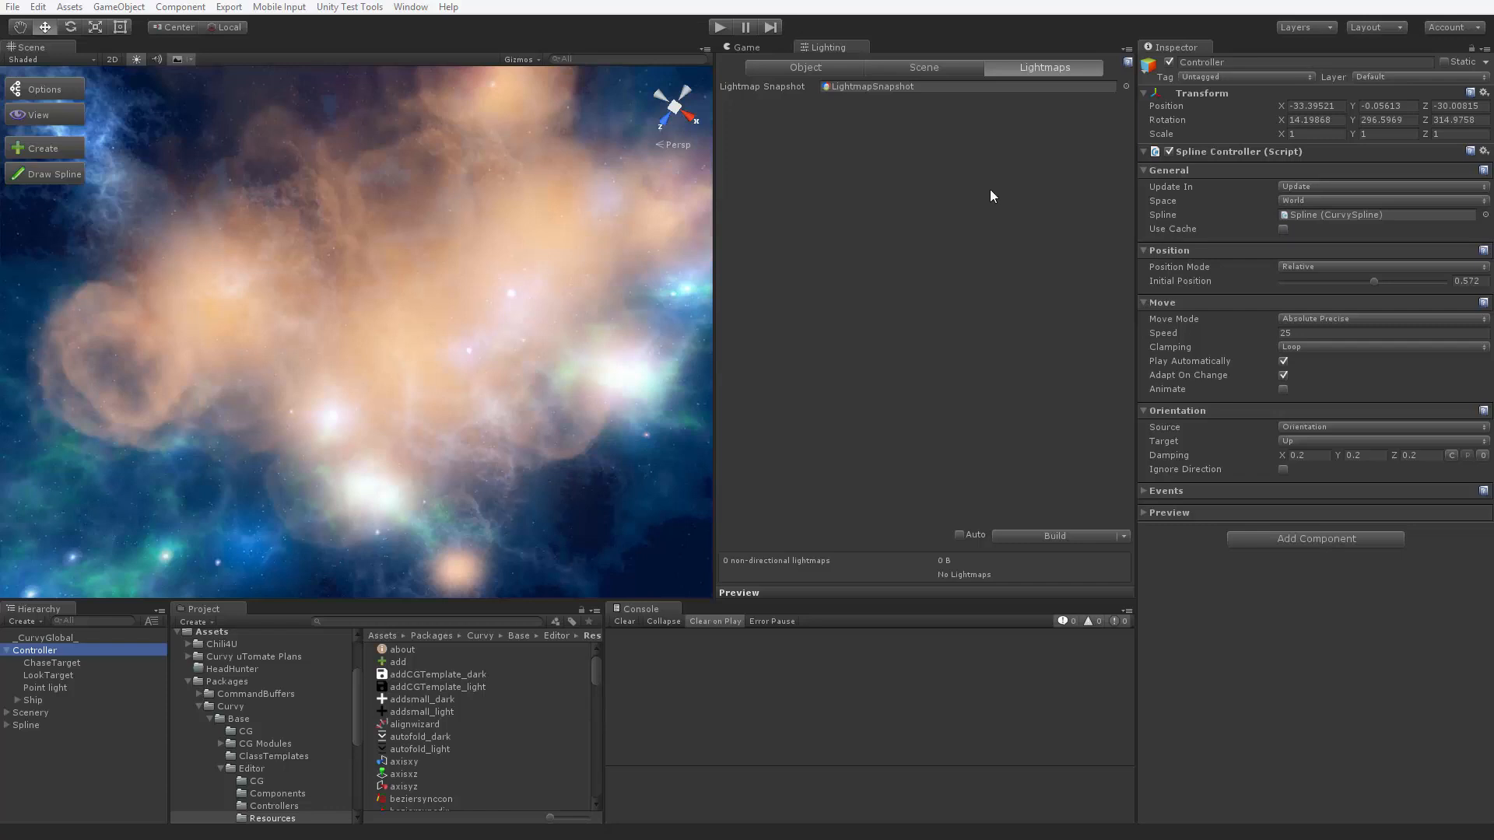
# Play the spaceship scene and examine how the ship travels along the spline
pyautogui.click(721, 28)
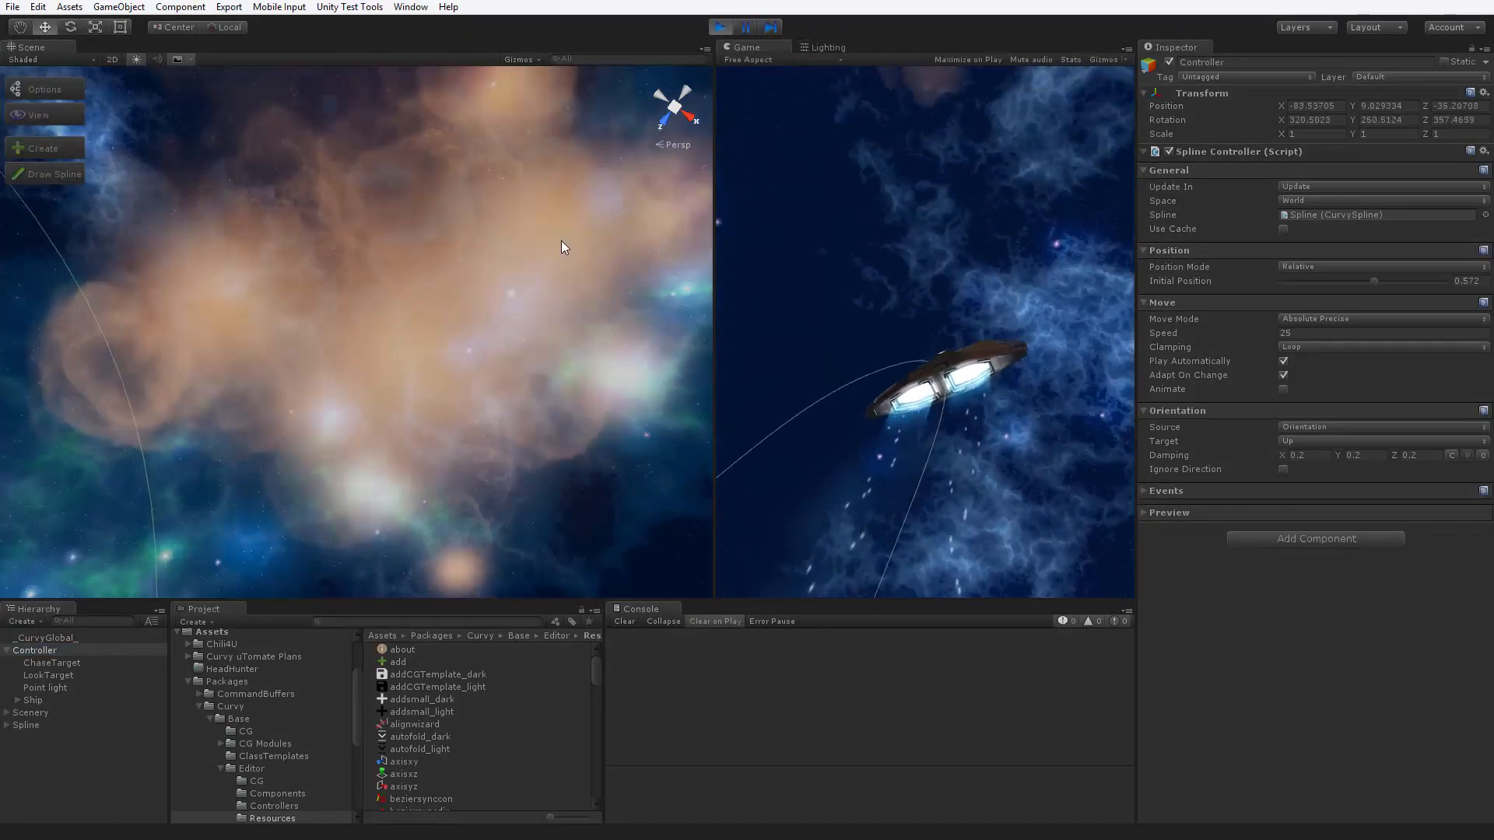
pyautogui.moveTo(561, 242); pyautogui.dragTo(609, 601, button='right')
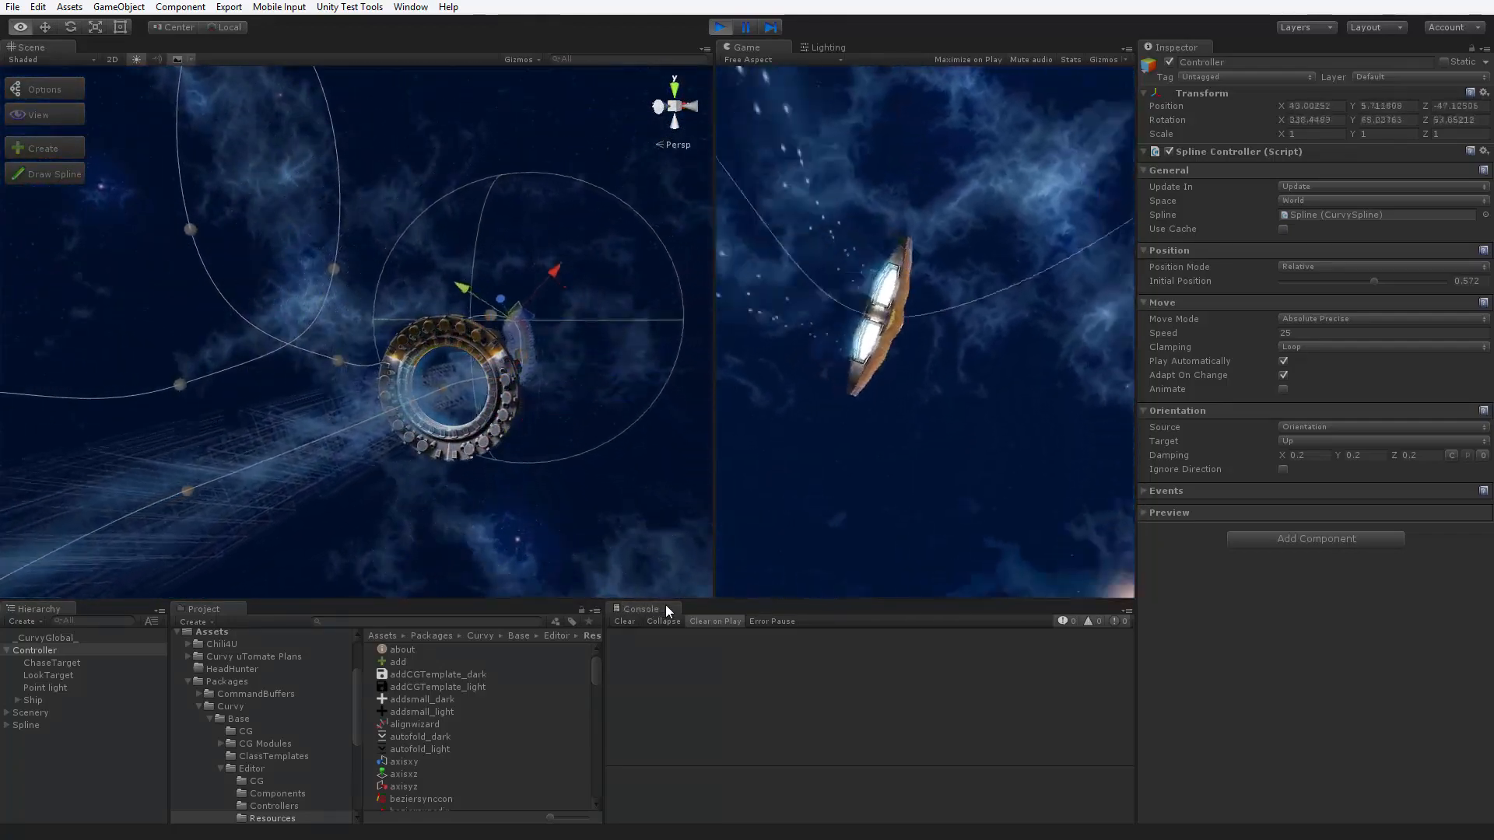
pyautogui.moveTo(665, 595); pyautogui.dragTo(645, 250, button='right')
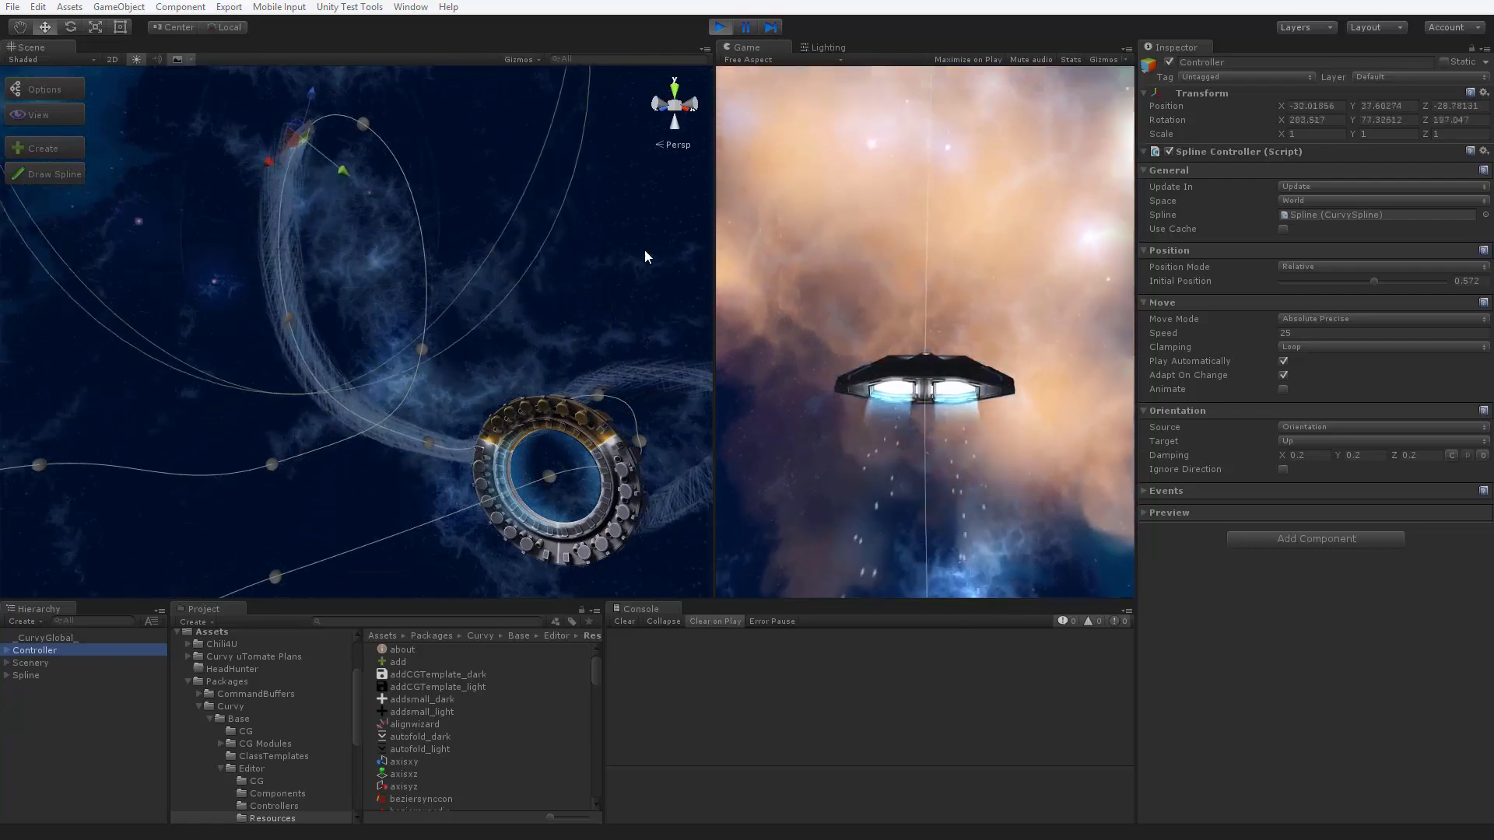
pyautogui.click(645, 251)
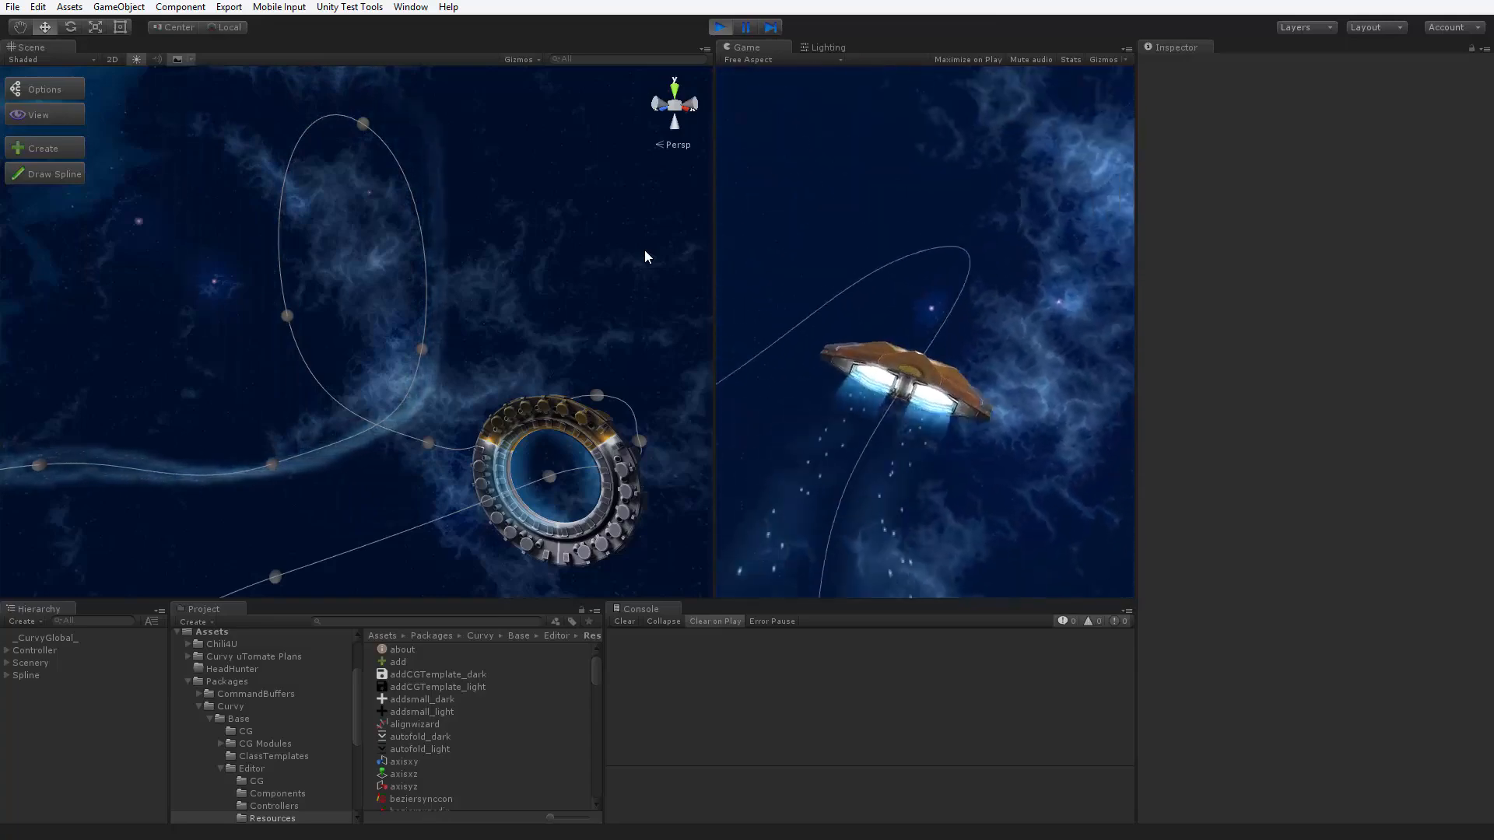
pyautogui.press('alt')
pyautogui.keyDown('alt'); pyautogui.moveTo(640, 253); pyautogui.dragTo(319, 322); pyautogui.keyUp('alt')
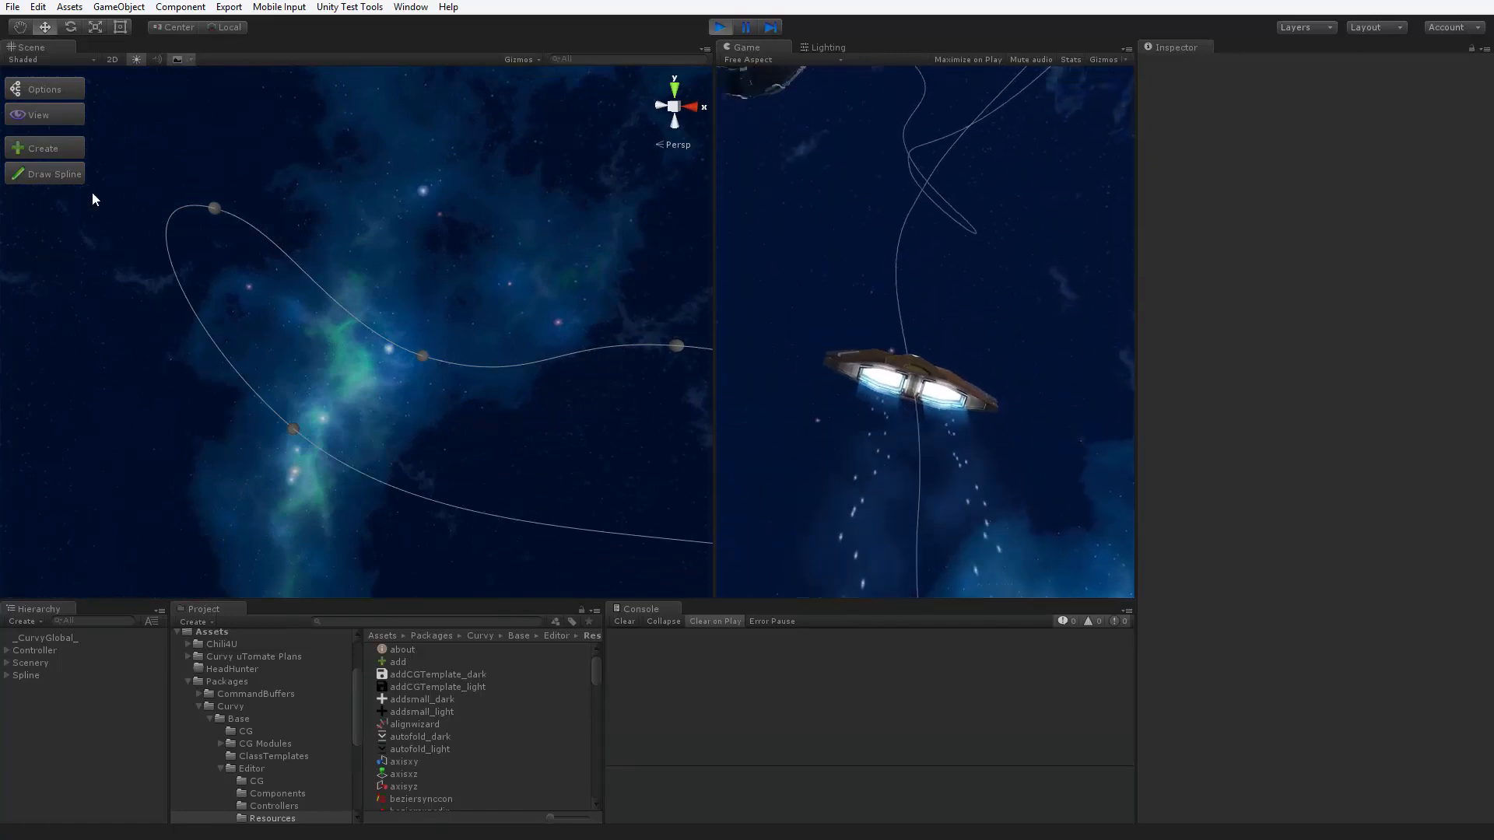
# Display the spline's Tangents in the Scene view and examine them along the curve
pyautogui.click(66, 113)
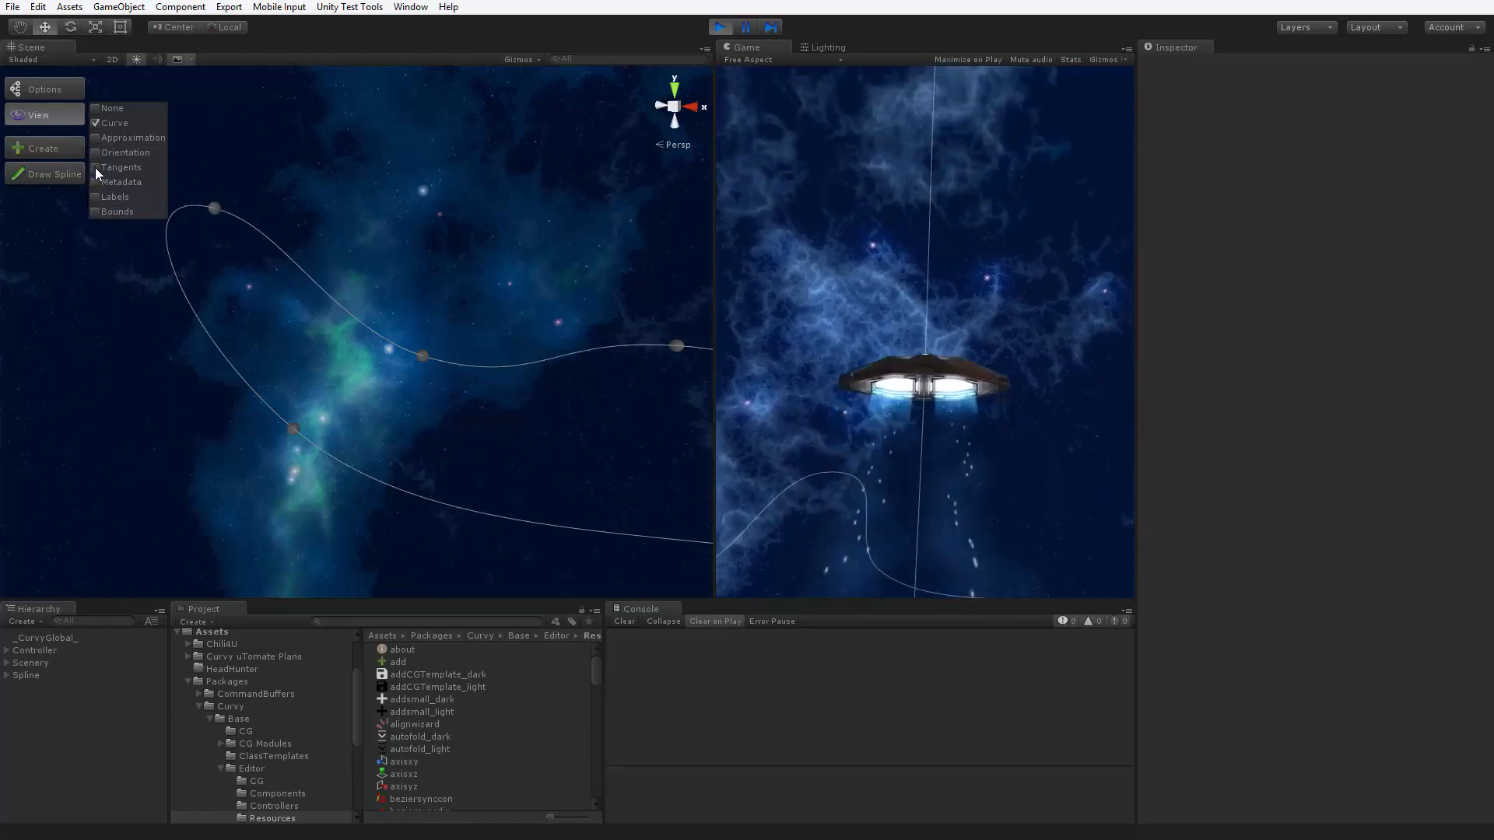
pyautogui.click(95, 166)
pyautogui.keyDown('alt'); pyautogui.moveTo(317, 357); pyautogui.dragTo(250, 287); pyautogui.keyUp('alt')
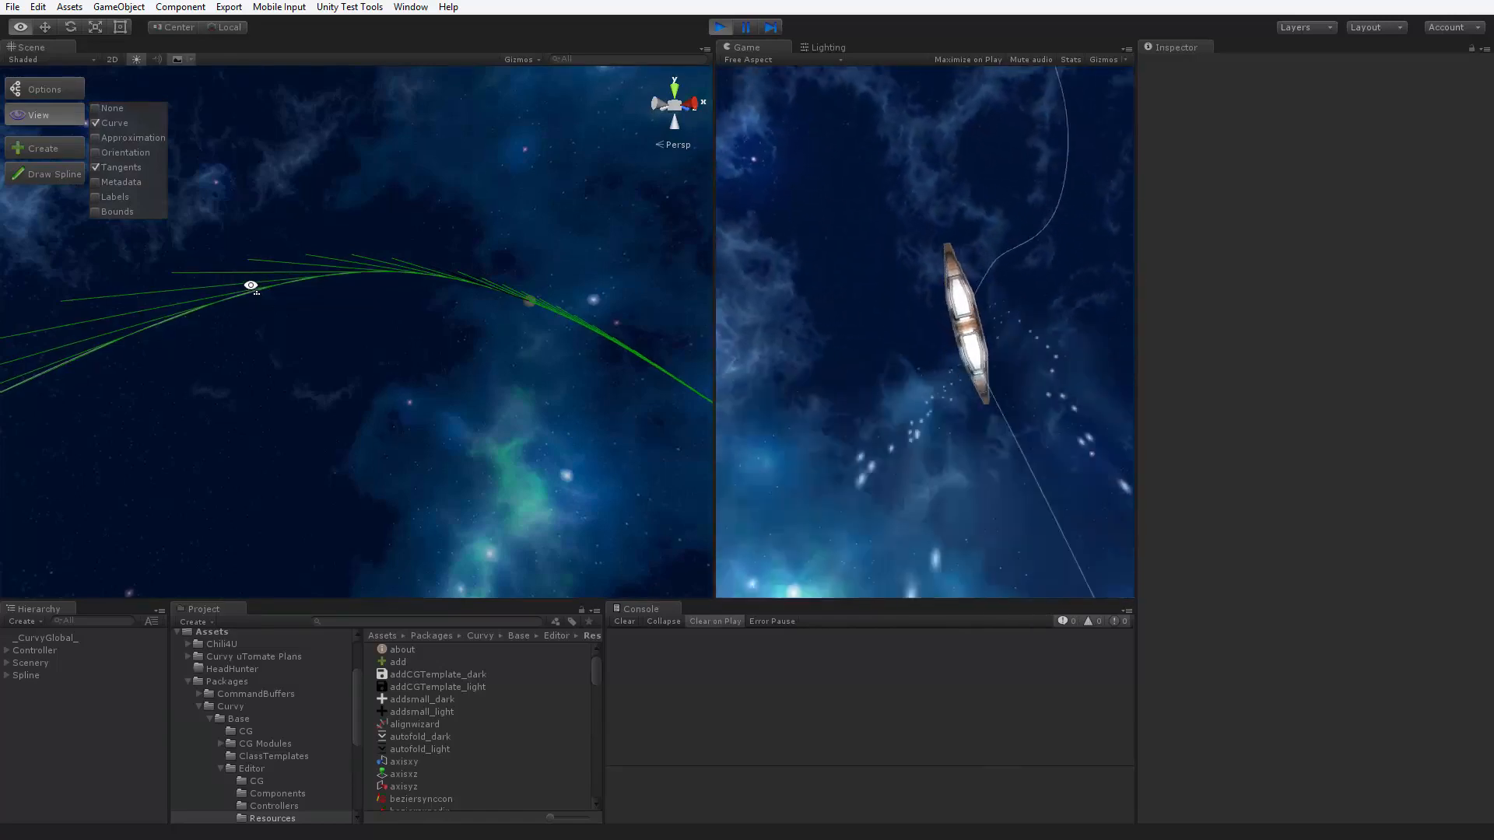
pyautogui.moveTo(250, 286); pyautogui.dragTo(1183, 487, button='right')
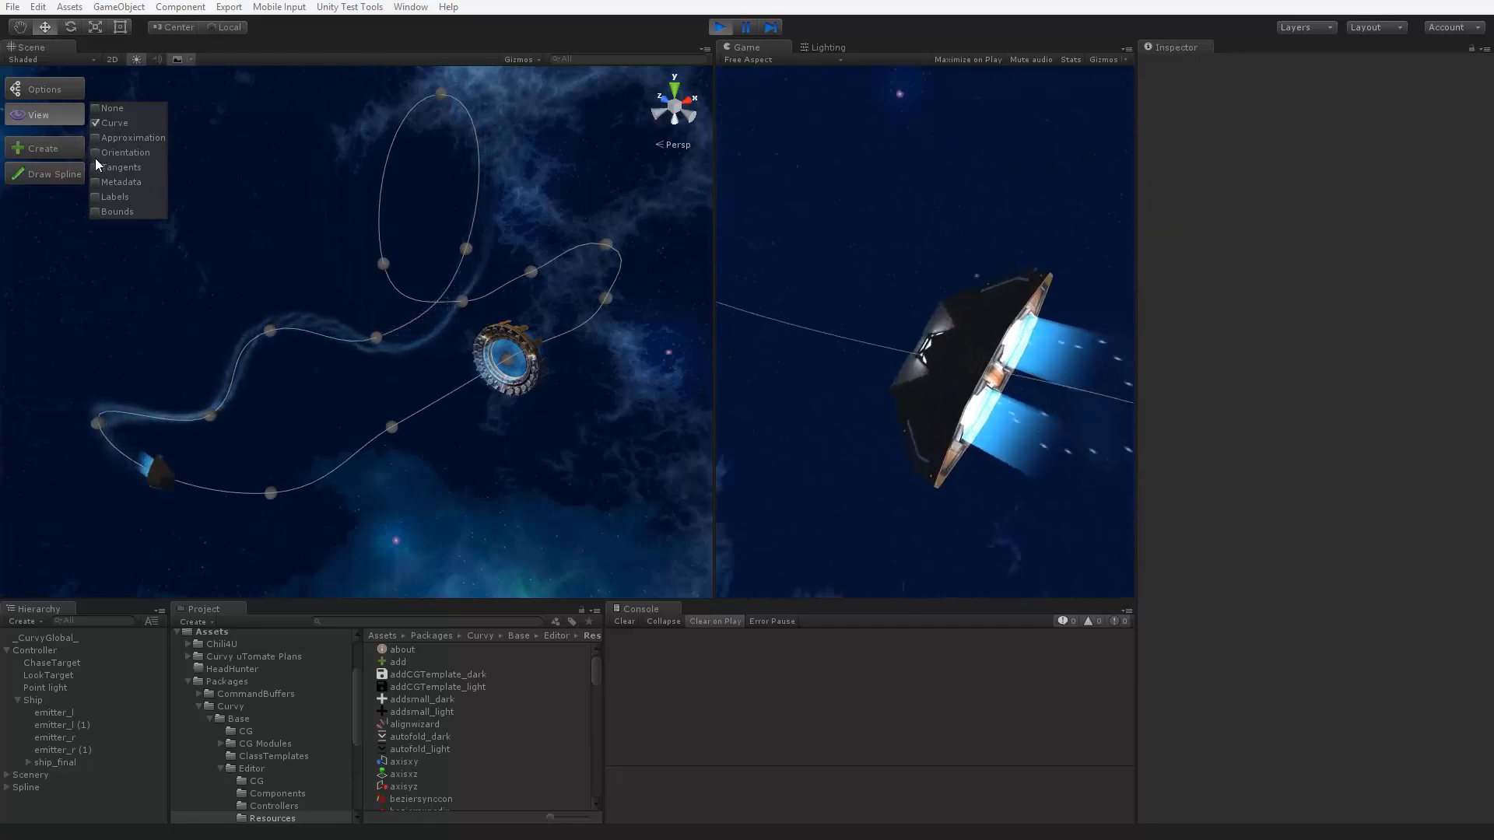
# Display the spline's Orientation instead of its tangents, examine it along the flight path, and stop playing the scene
pyautogui.click(95, 153)
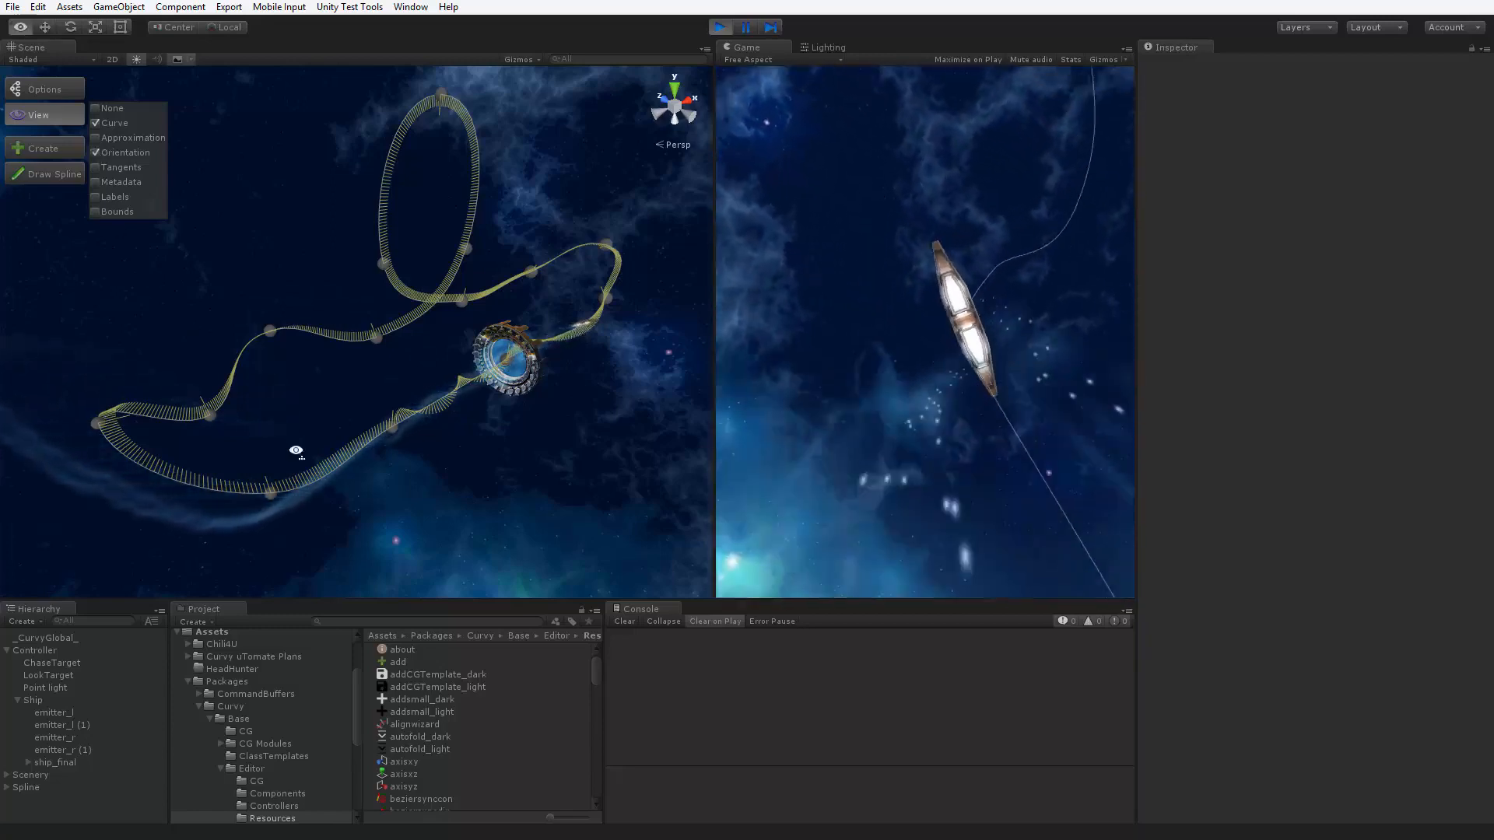
pyautogui.press('w')
pyautogui.moveTo(296, 451); pyautogui.dragTo(0, 408, button='right')
pyautogui.moveTo(1492, 409); pyautogui.dragTo(895, 335, button='right')
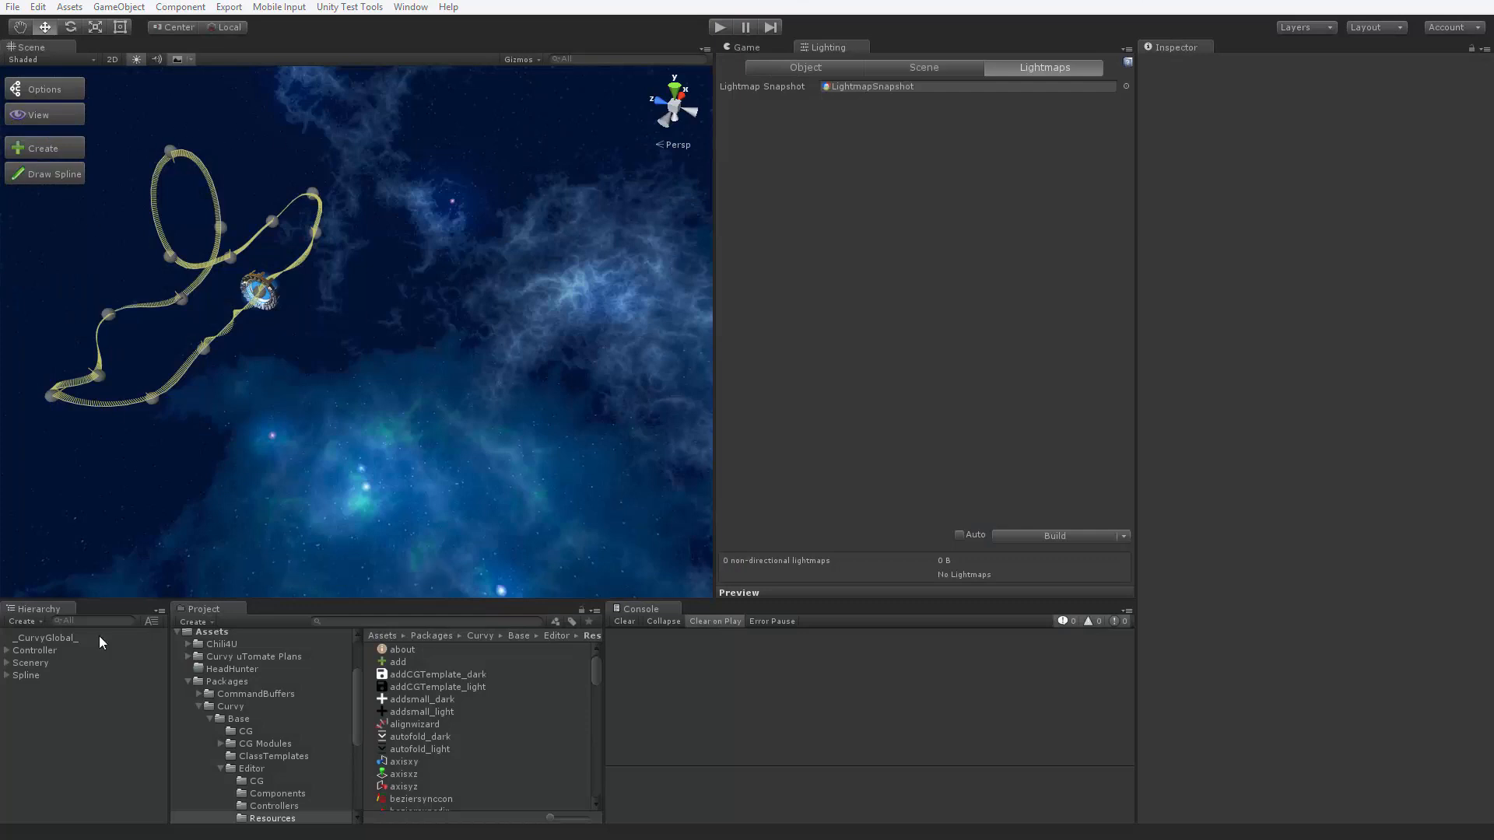
# Create a new Curvy spline beside the existing flight path, draw six control points in a loop, and make it Closed
pyautogui.rightClick(48, 756)
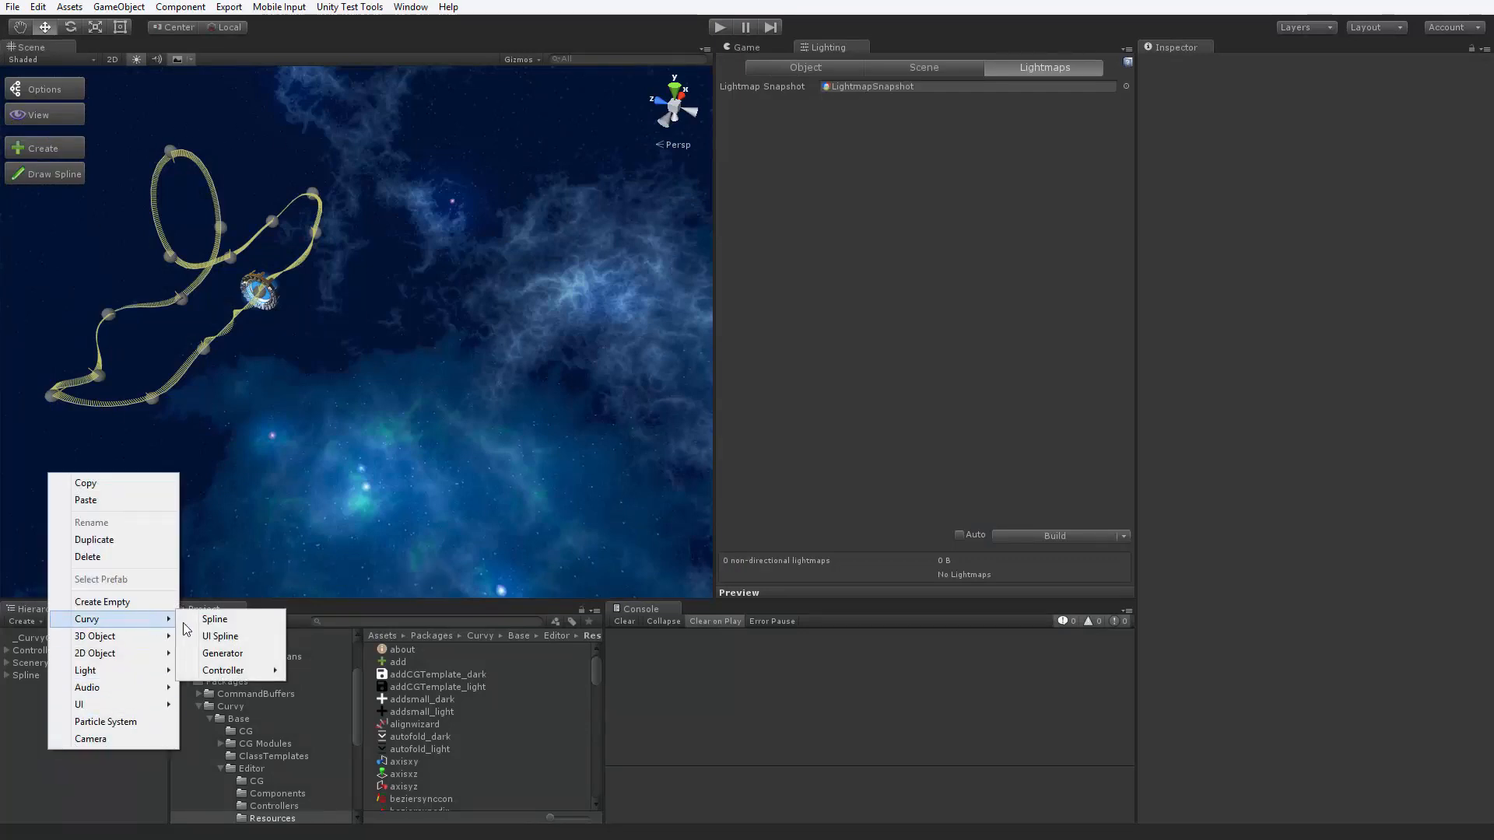
pyautogui.click(213, 620)
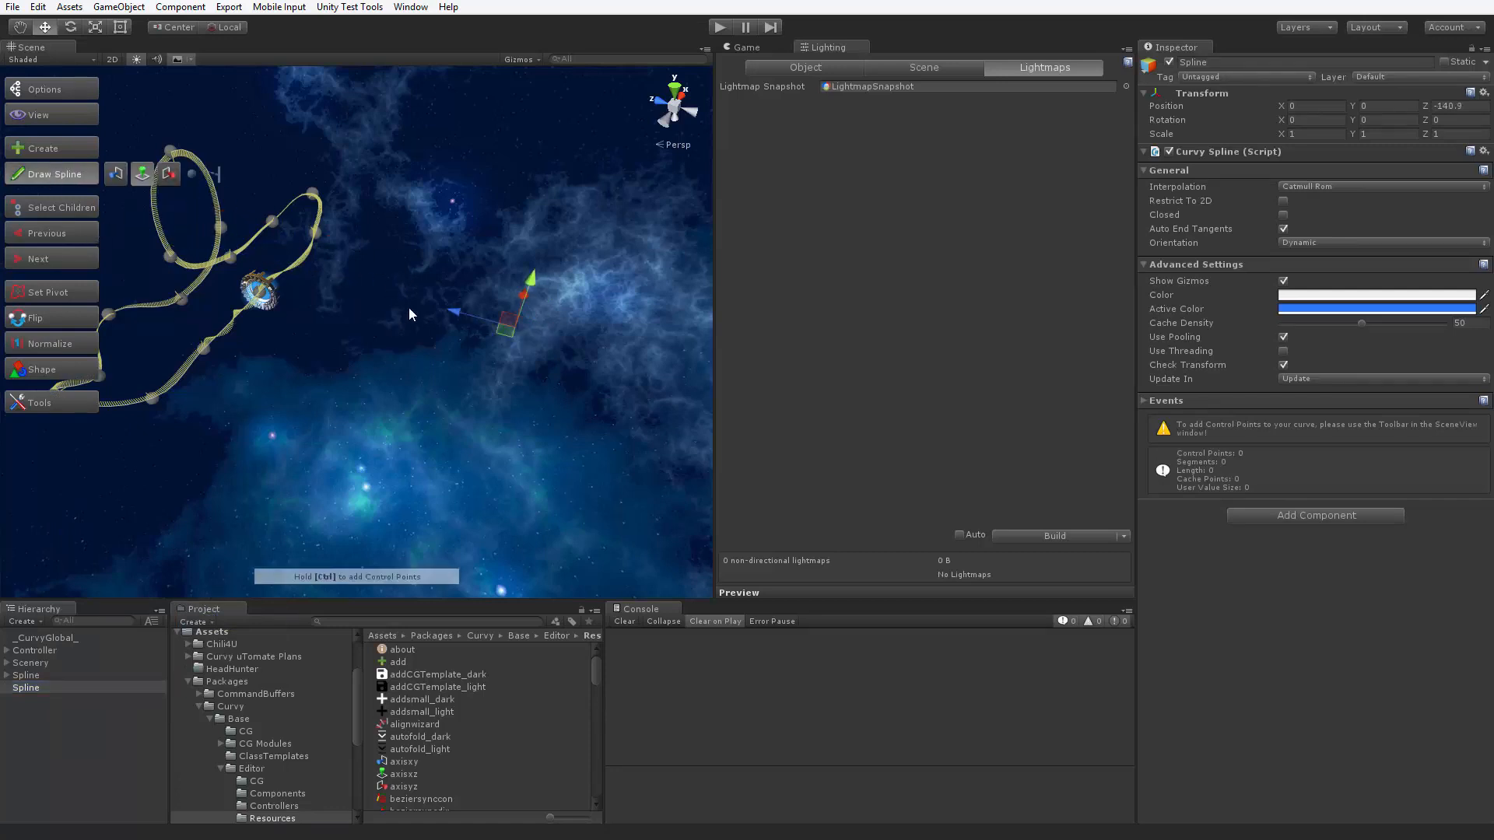
pyautogui.click(456, 278)
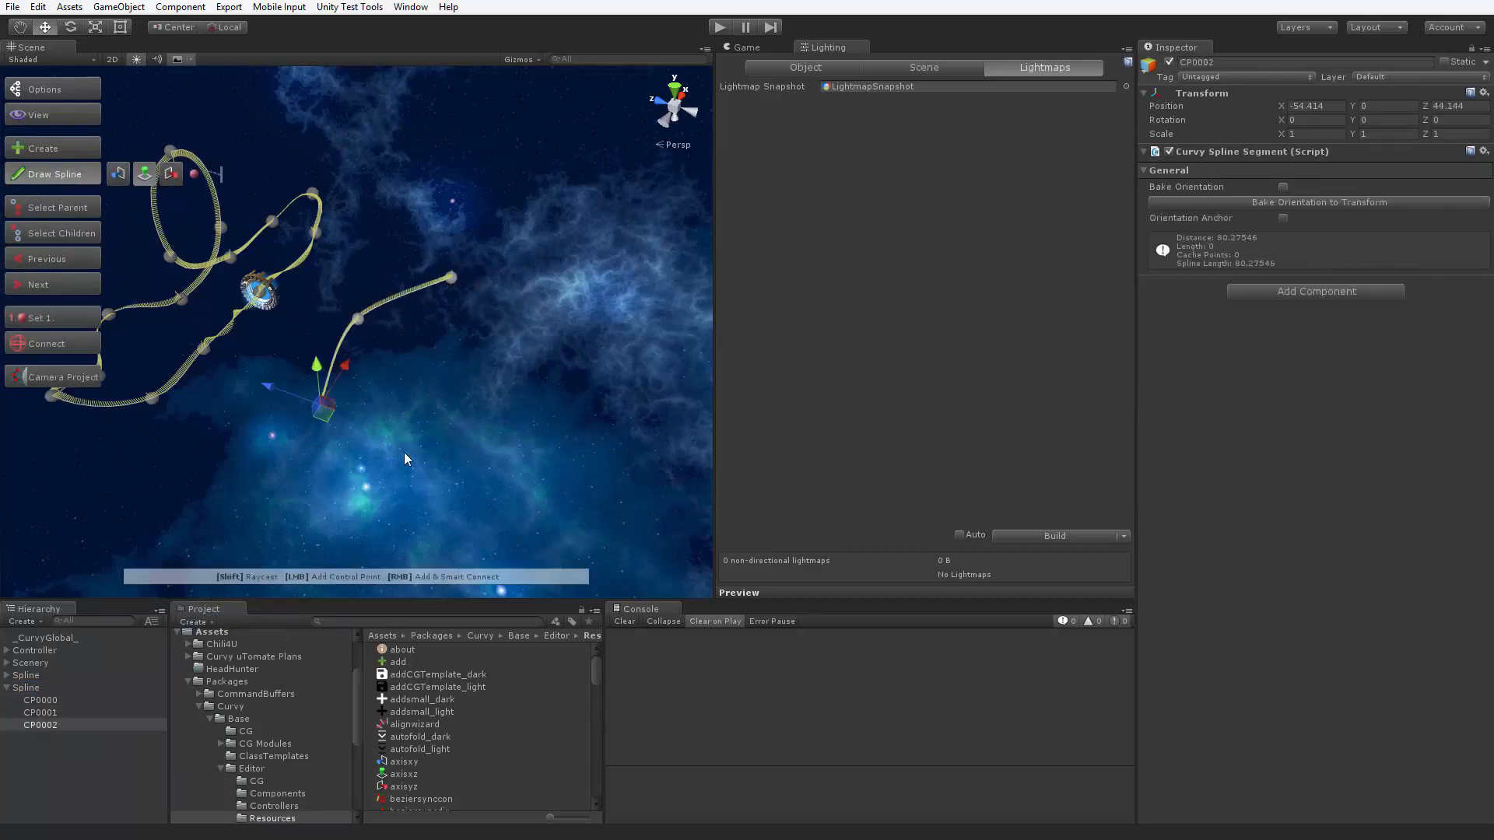
pyautogui.keyDown('ctrl'); pyautogui.click(614, 310); pyautogui.keyUp('ctrl')
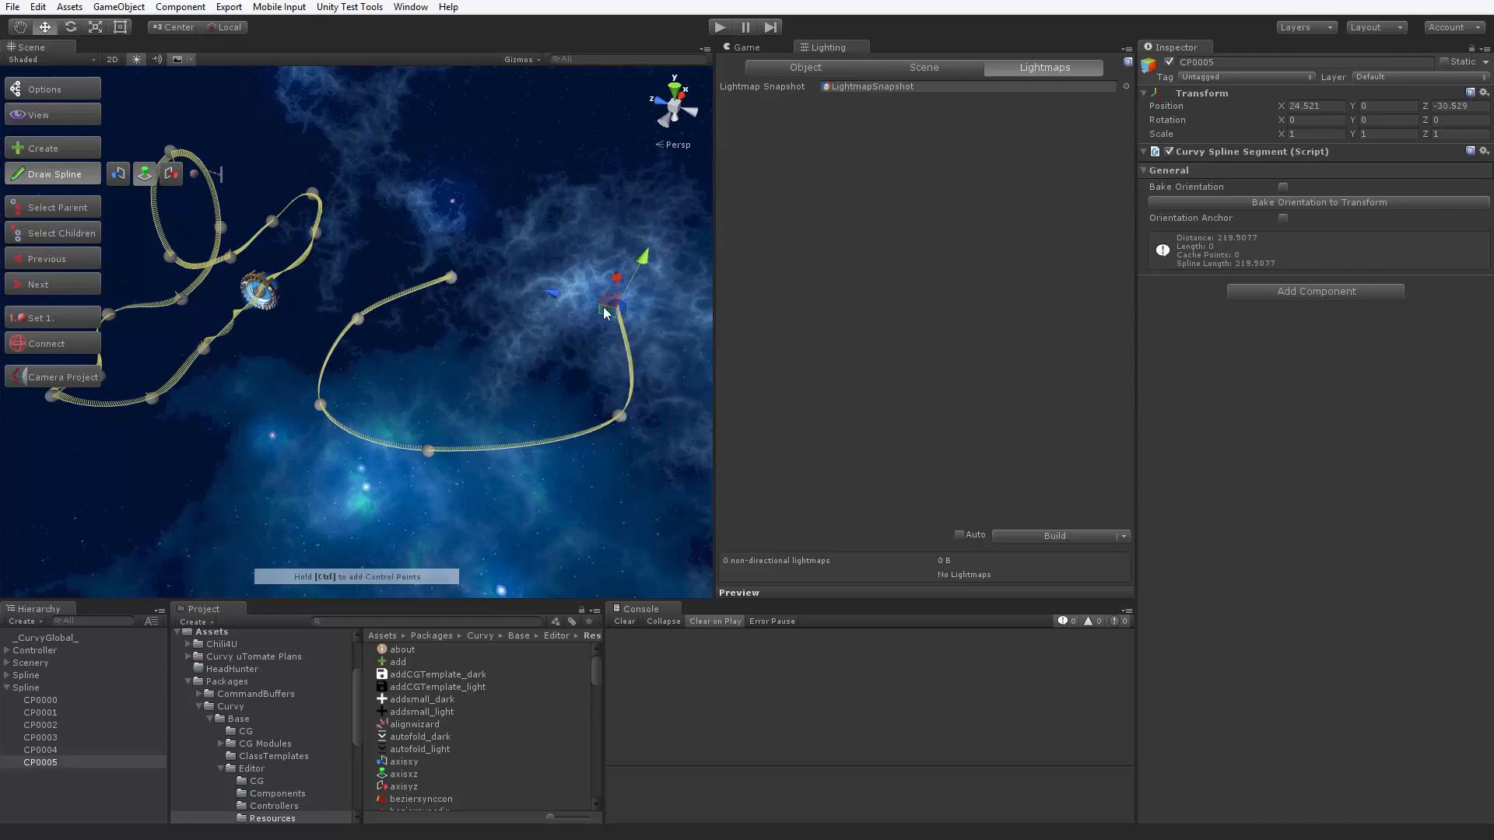
pyautogui.click(26, 688)
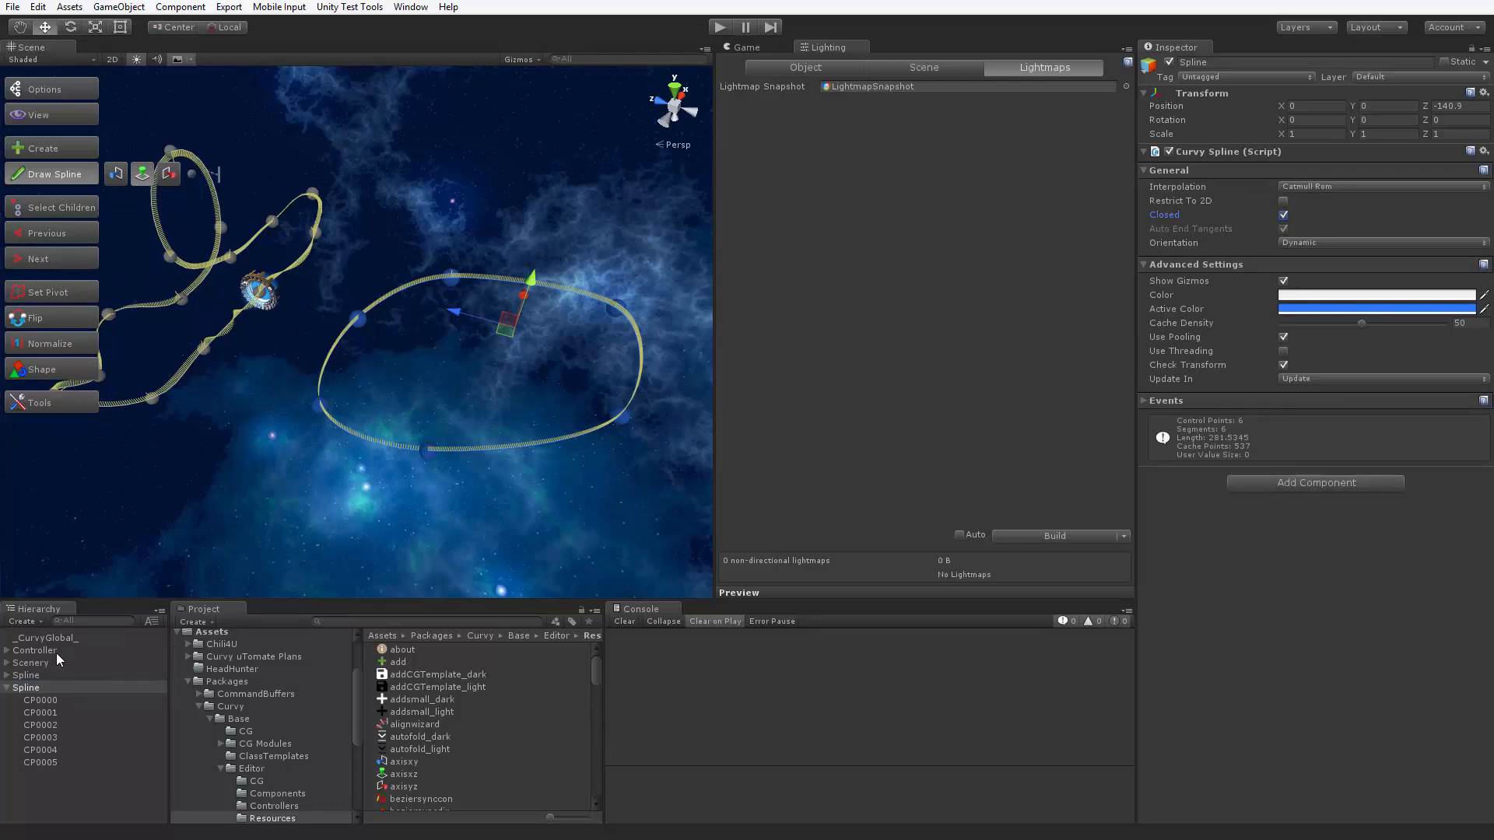
# Assign the new spline to the Controller's Spline Controller and play the scene
pyautogui.click(35, 650)
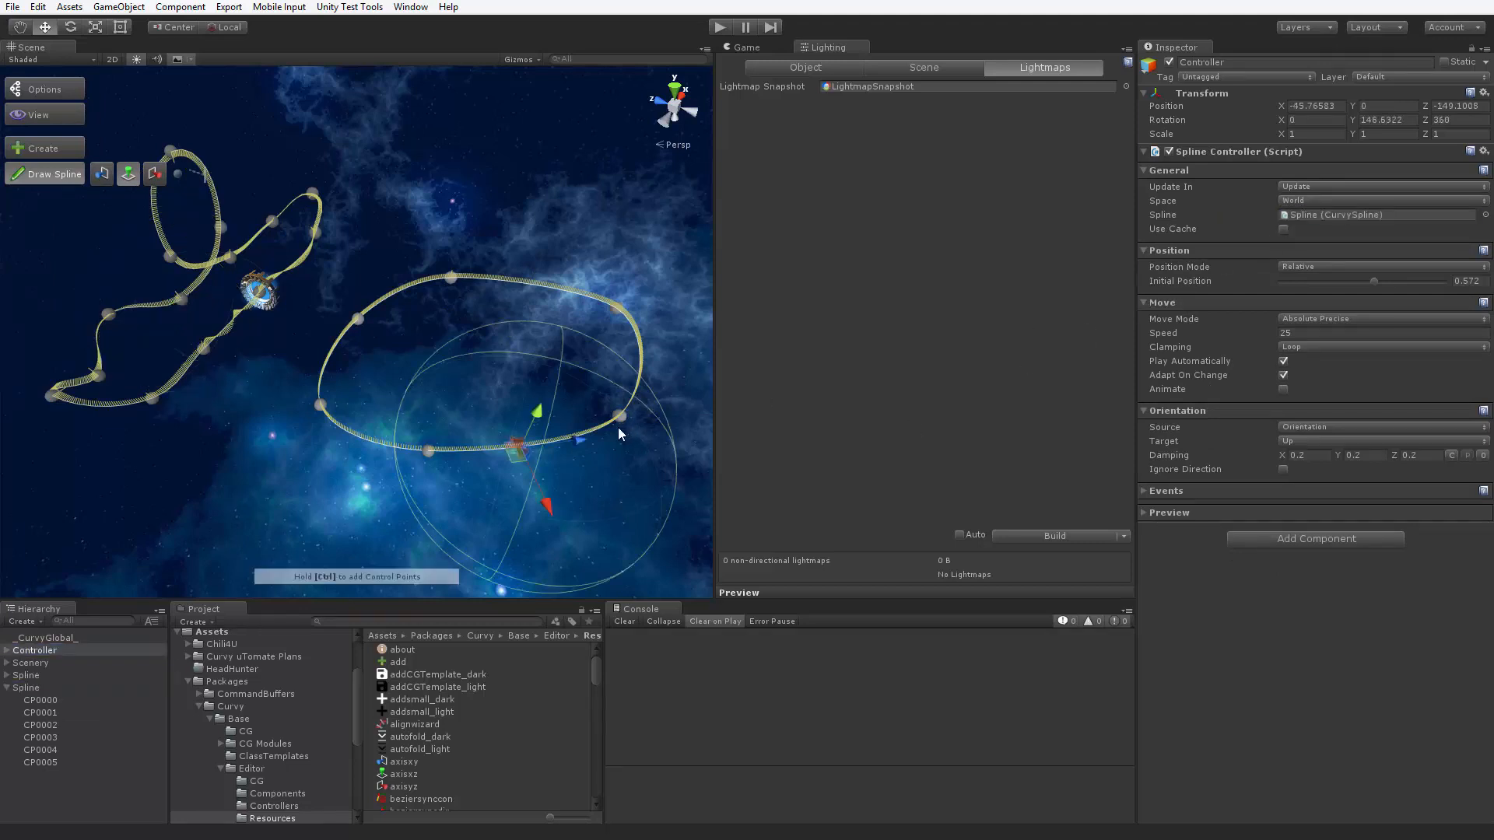
pyautogui.click(725, 31)
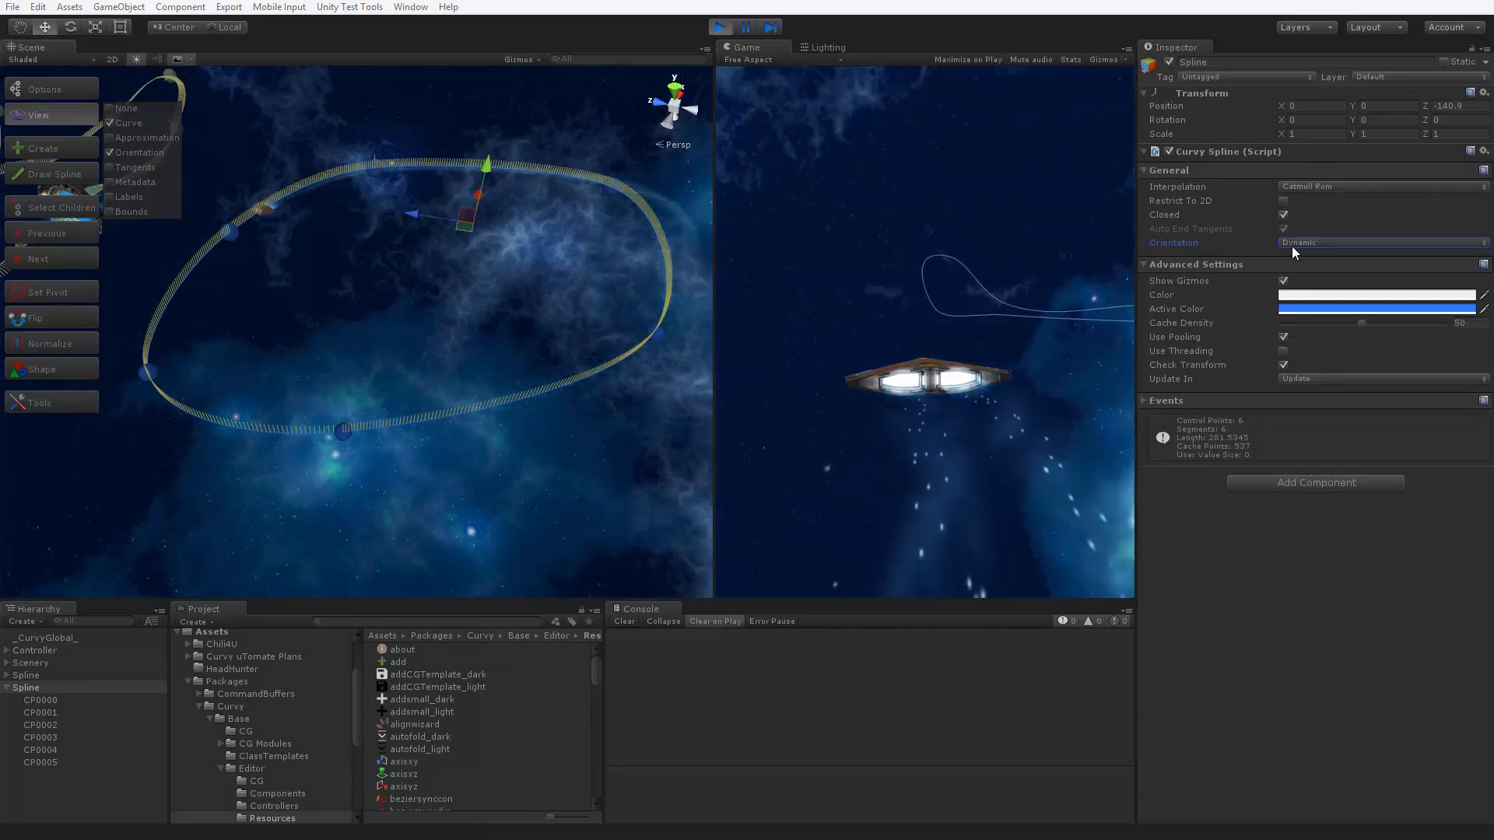
# Try Orientation None on the new spline while the ship is flying, and switch the Orientation to Static
pyautogui.click(1291, 246)
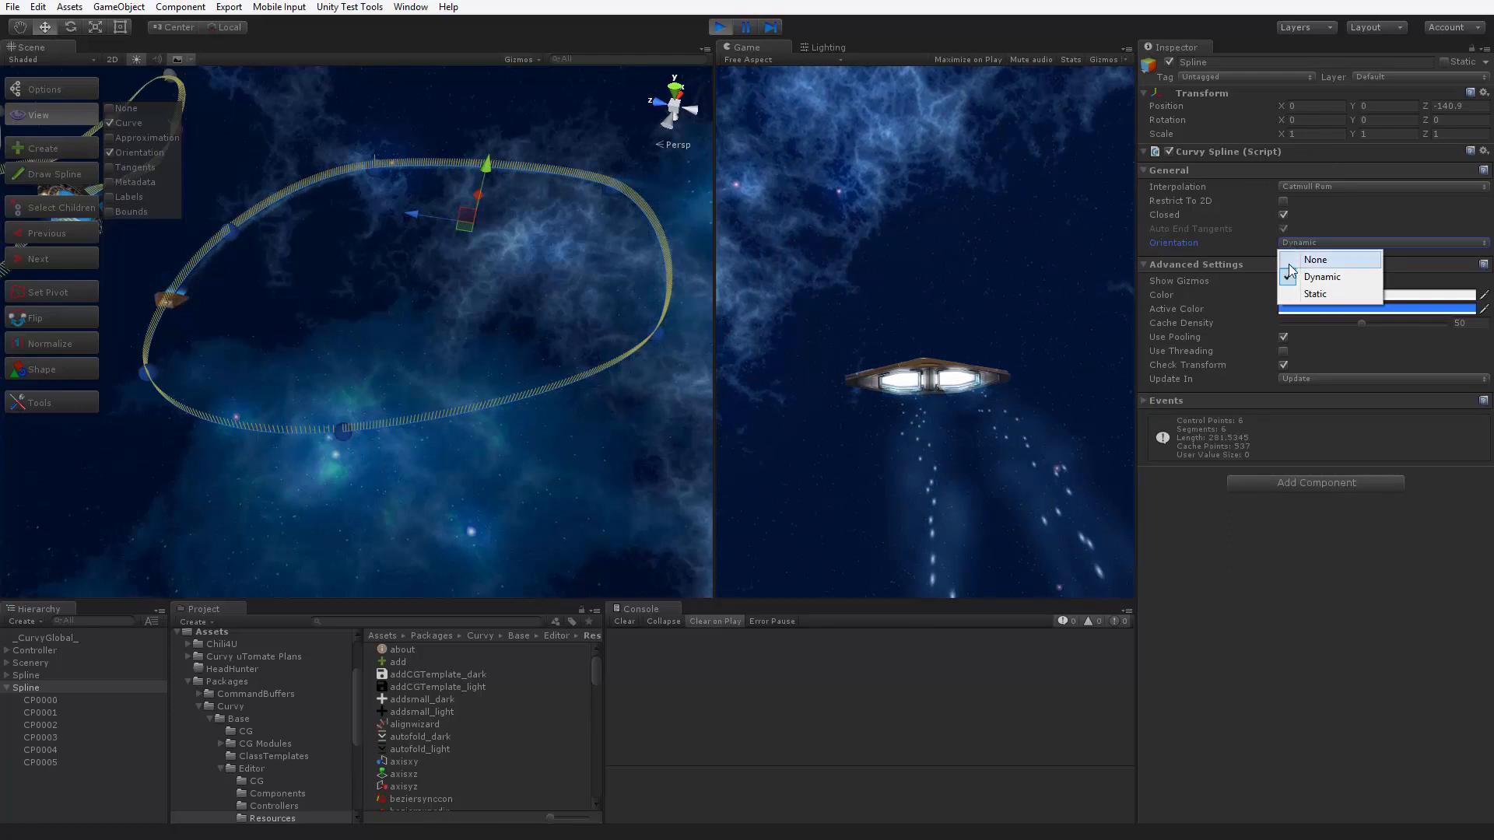
pyautogui.click(1293, 260)
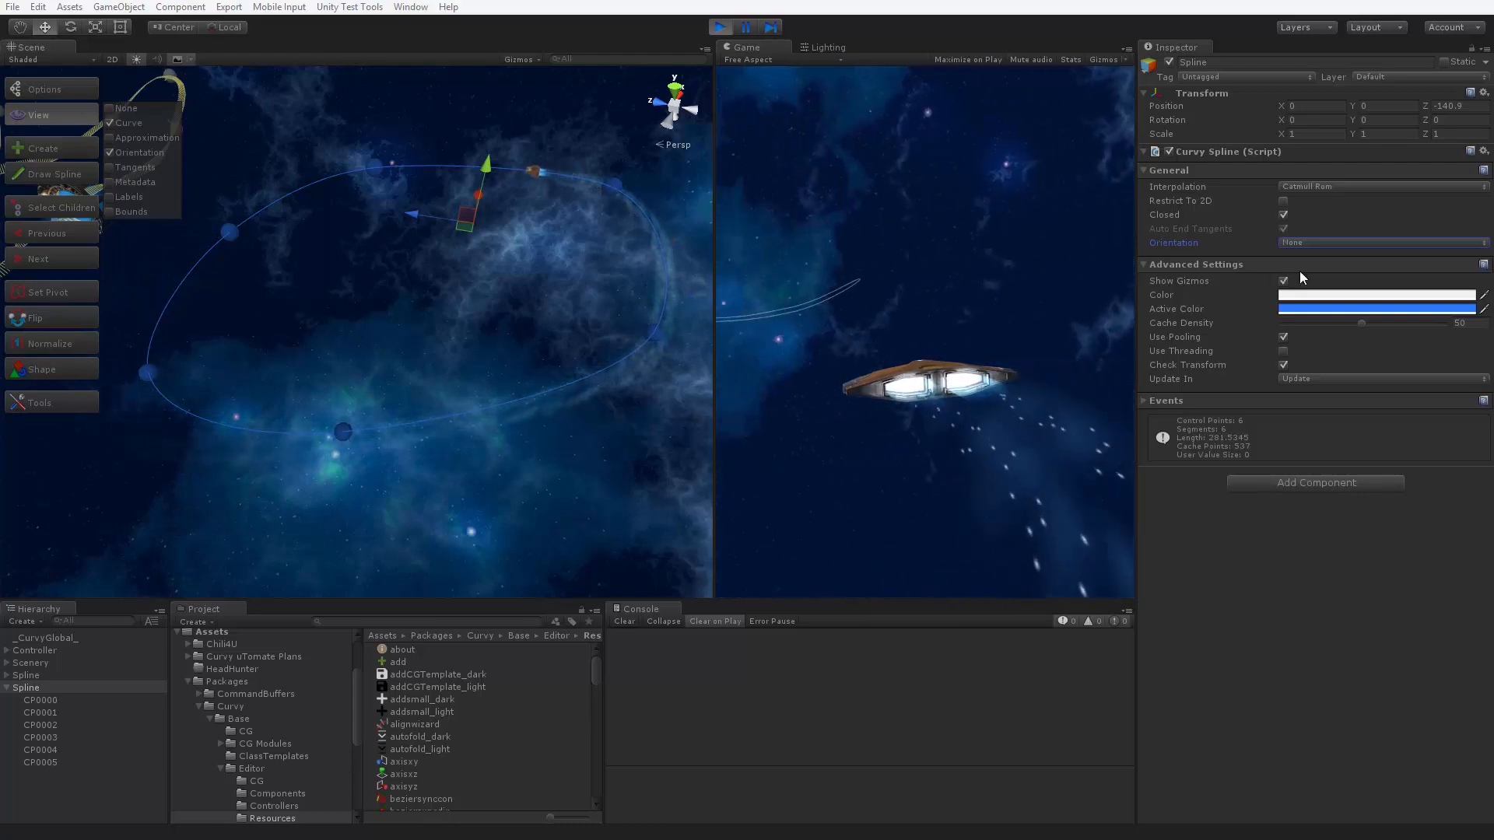
pyautogui.click(1332, 242)
pyautogui.click(1315, 287)
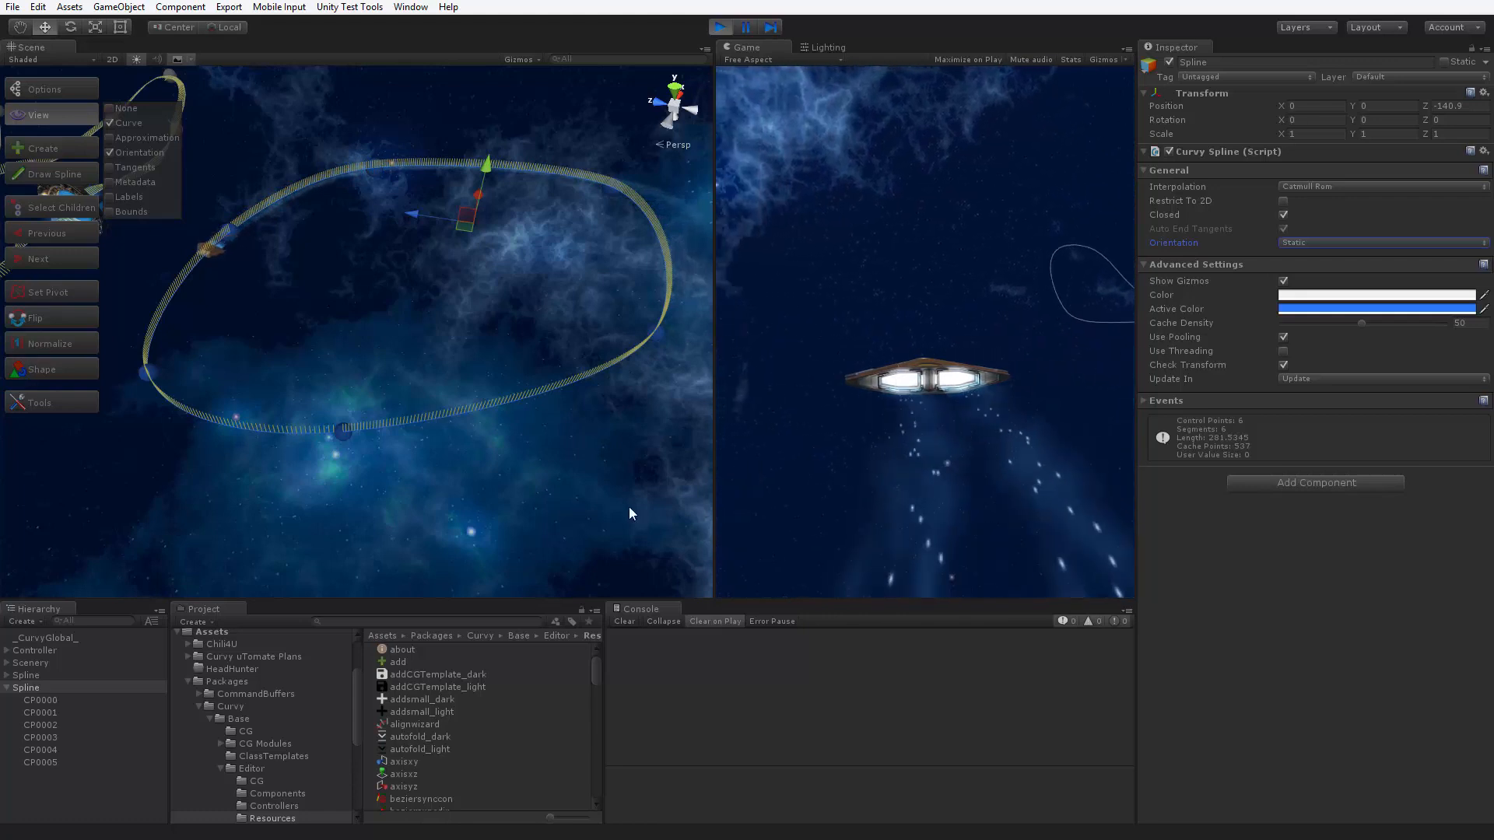
# Rotate the new spline's control point CP0003 to about 278.3 on Z and examine the orientation around it
pyautogui.click(345, 430)
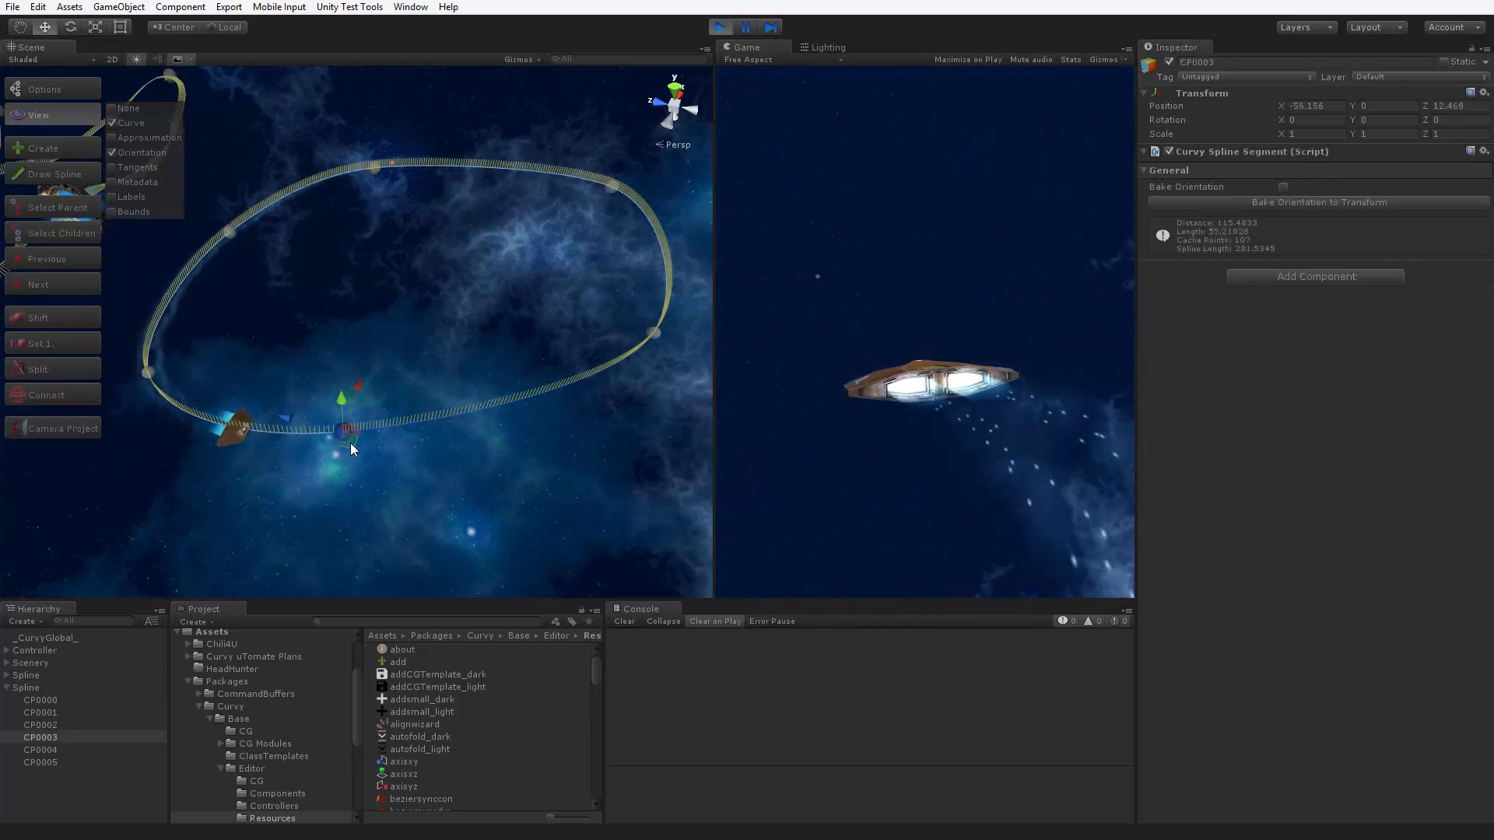
pyautogui.press('e')
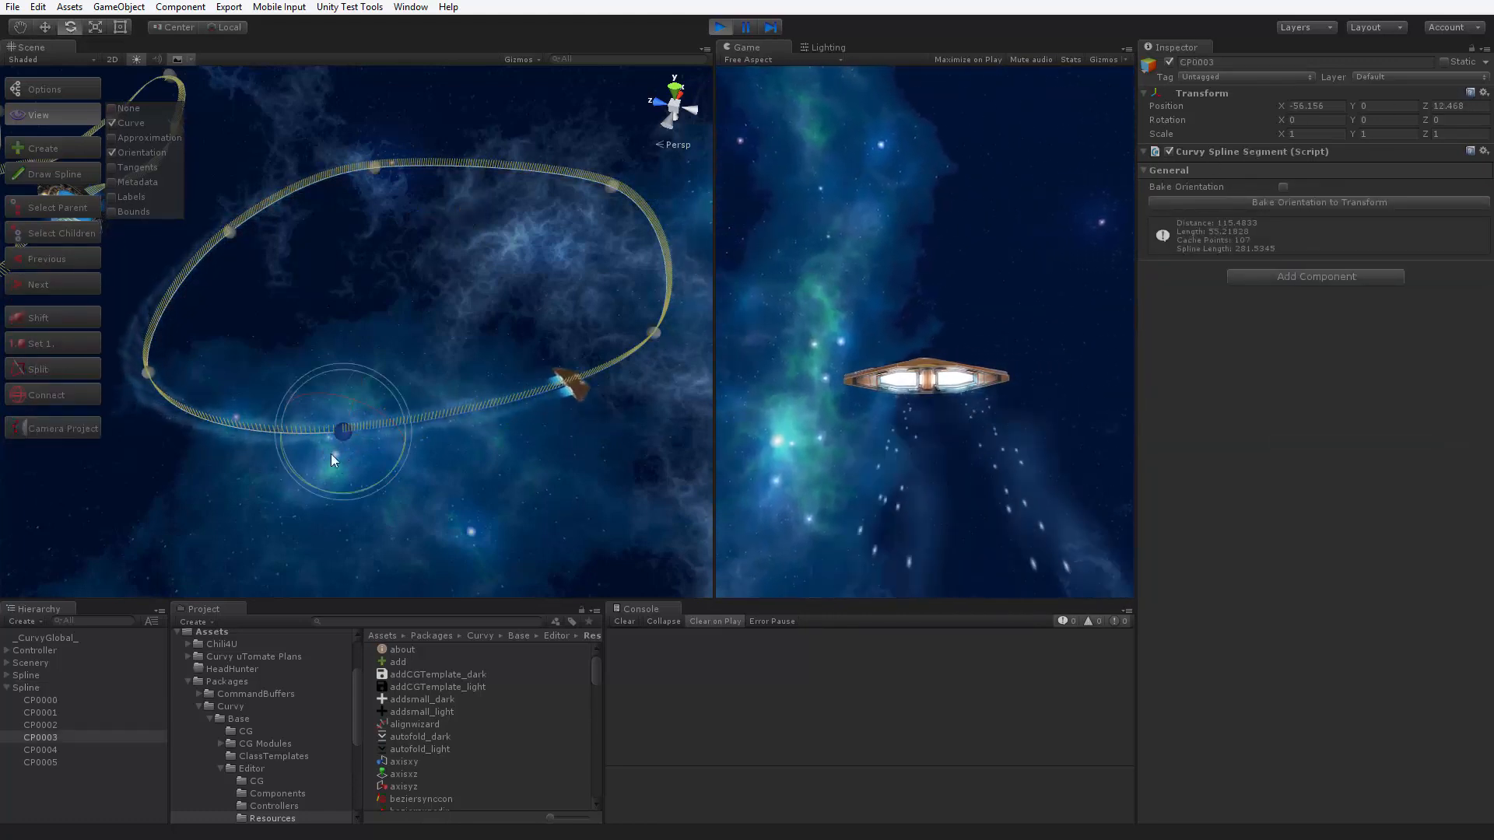
pyautogui.moveTo(328, 455); pyautogui.dragTo(372, 405)
pyautogui.moveTo(500, 316); pyautogui.dragTo(689, 285, button='right')
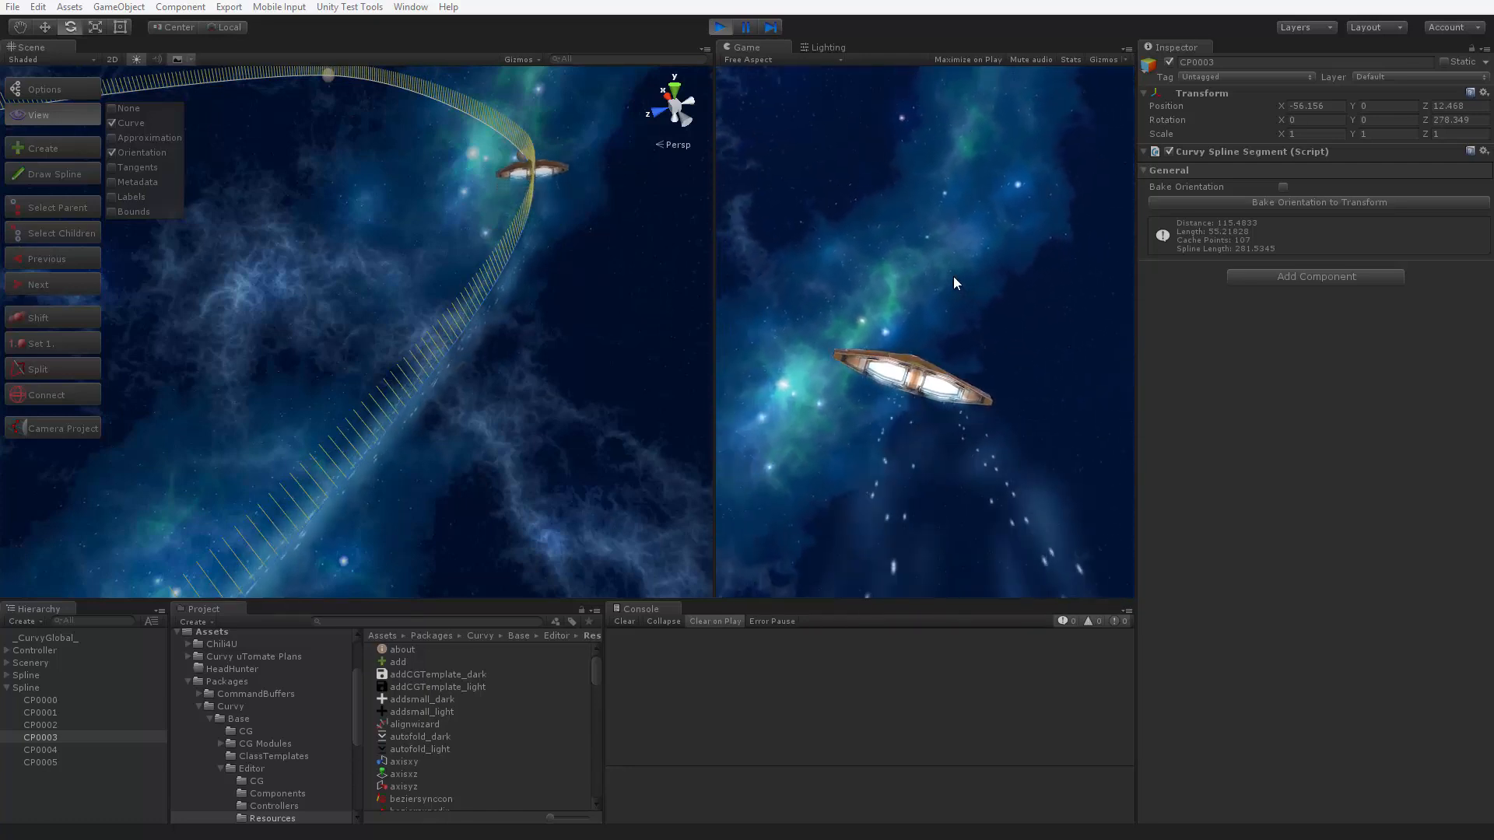
pyautogui.keyDown('alt'); pyautogui.moveTo(652, 261); pyautogui.dragTo(547, 296); pyautogui.keyUp('alt')
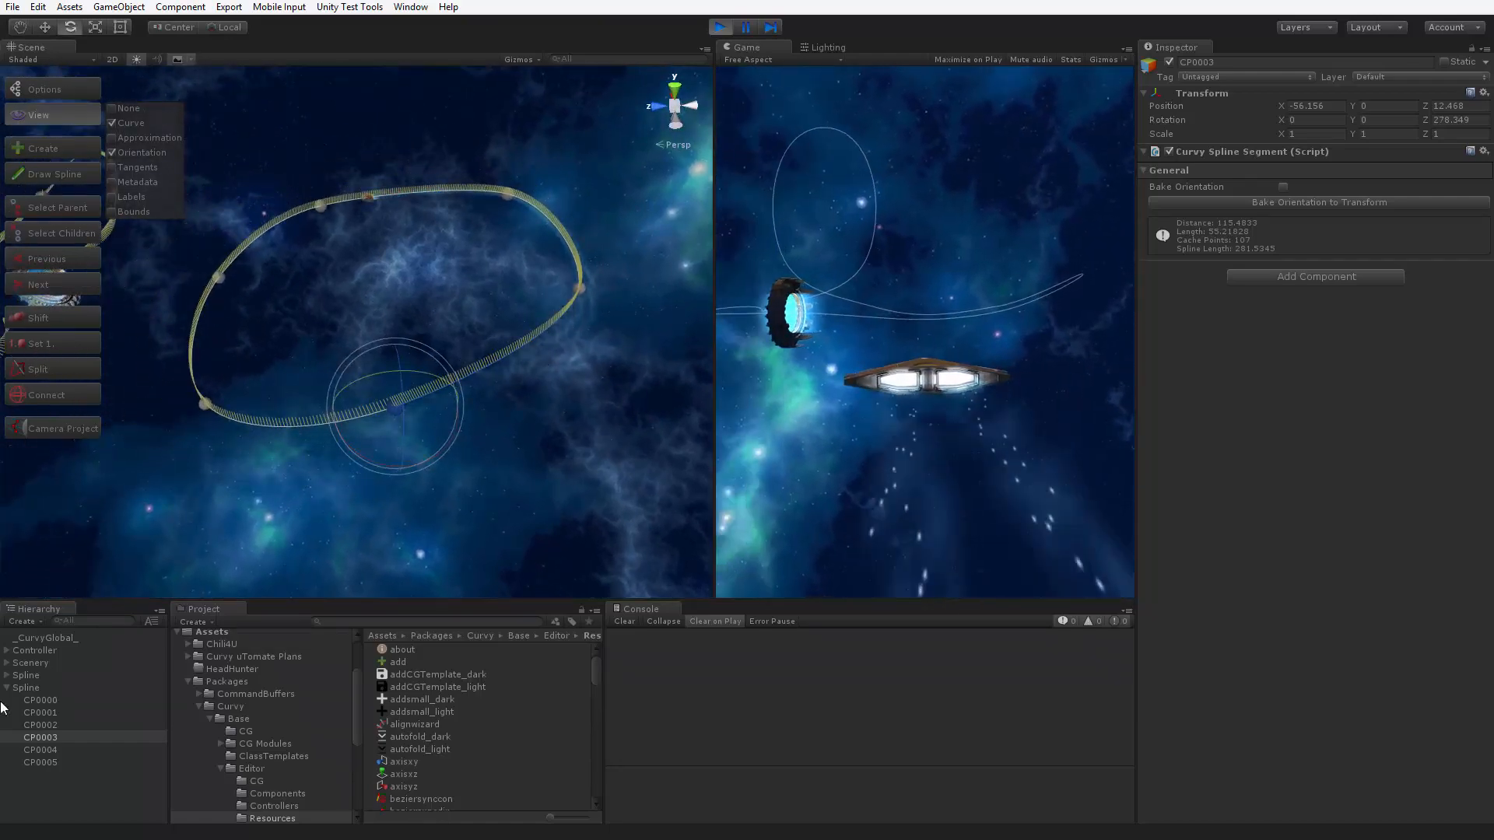
# Switch the new spline's Orientation from Static to Dynamic while the ship is flying
pyautogui.click(26, 688)
pyautogui.click(1334, 243)
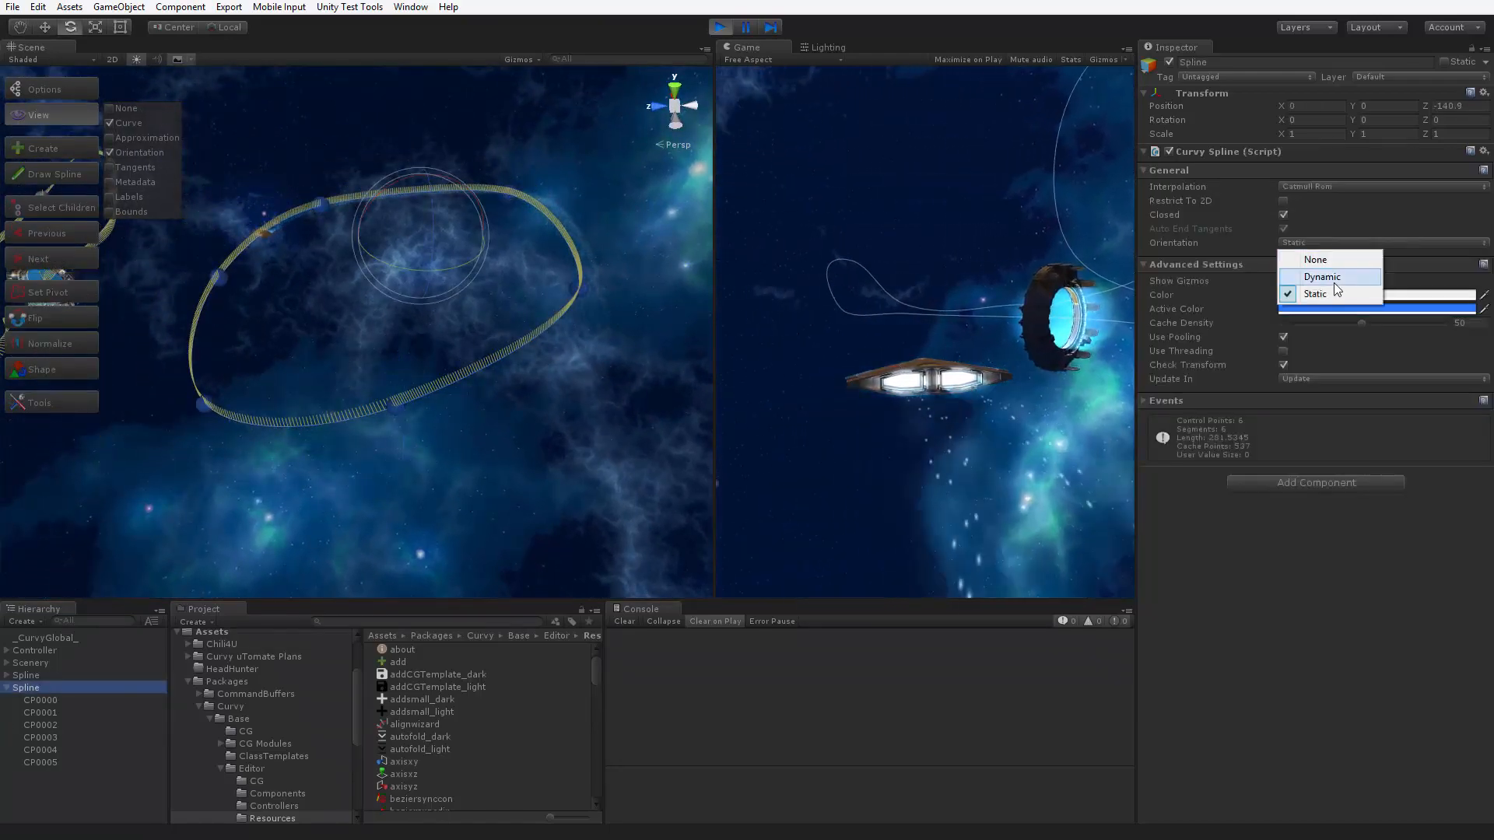
pyautogui.click(1335, 283)
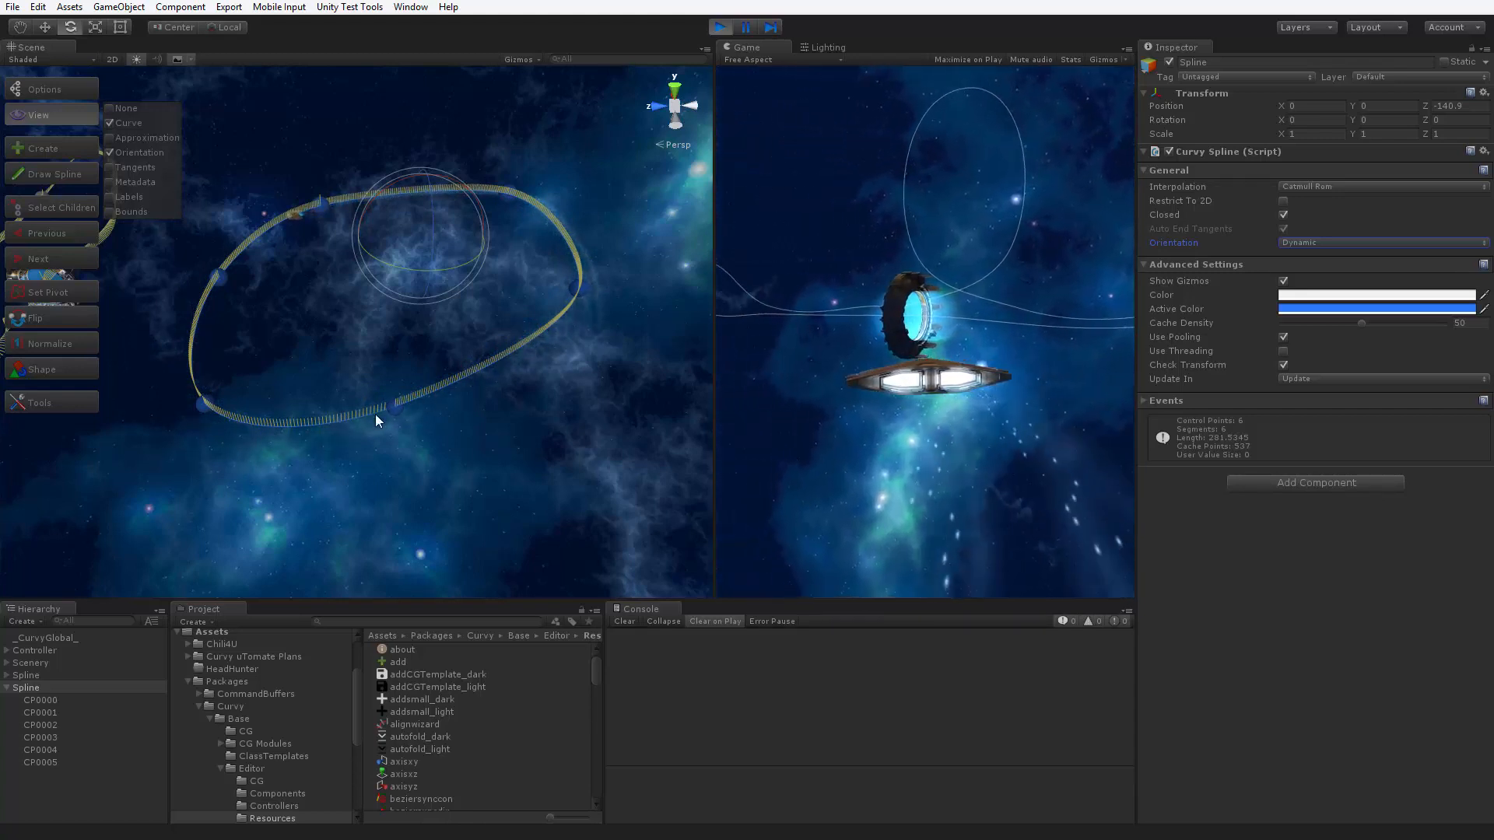
# Stop playing the scene and enable Orientation Anchor on the new spline's control point CP0002
pyautogui.click(202, 403)
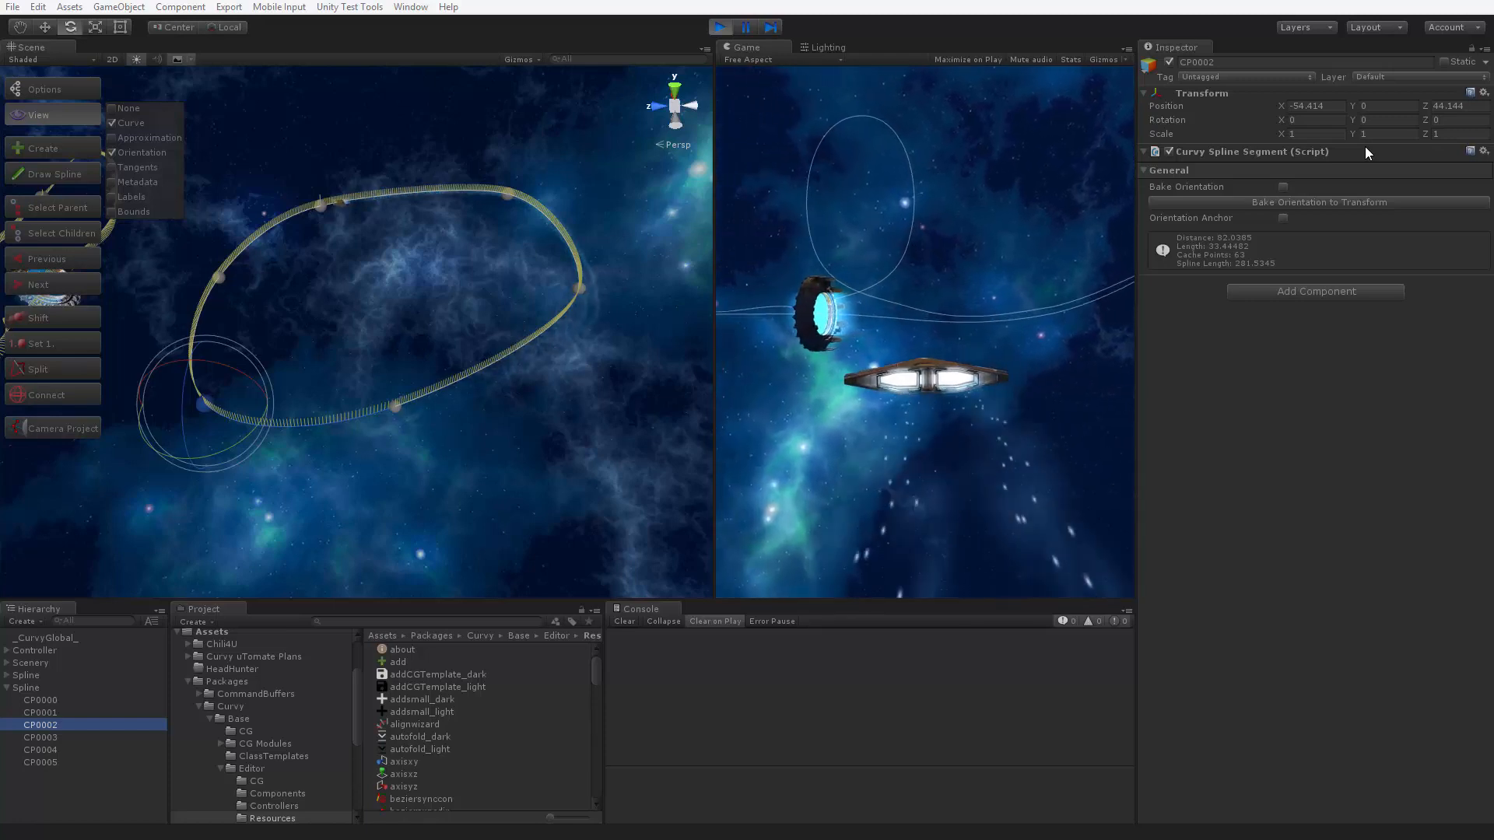
pyautogui.click(721, 28)
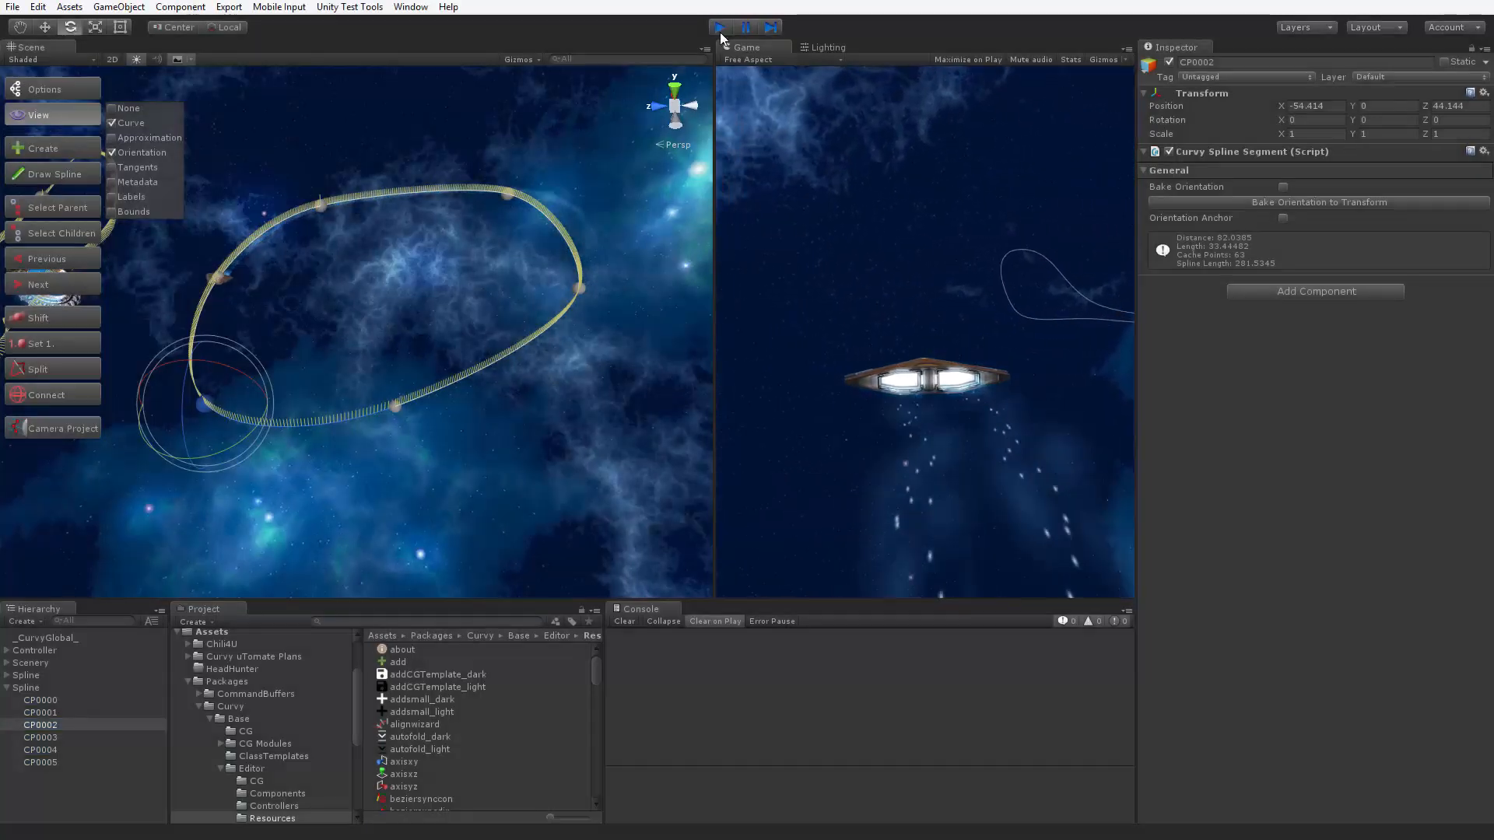
pyautogui.click(41, 700)
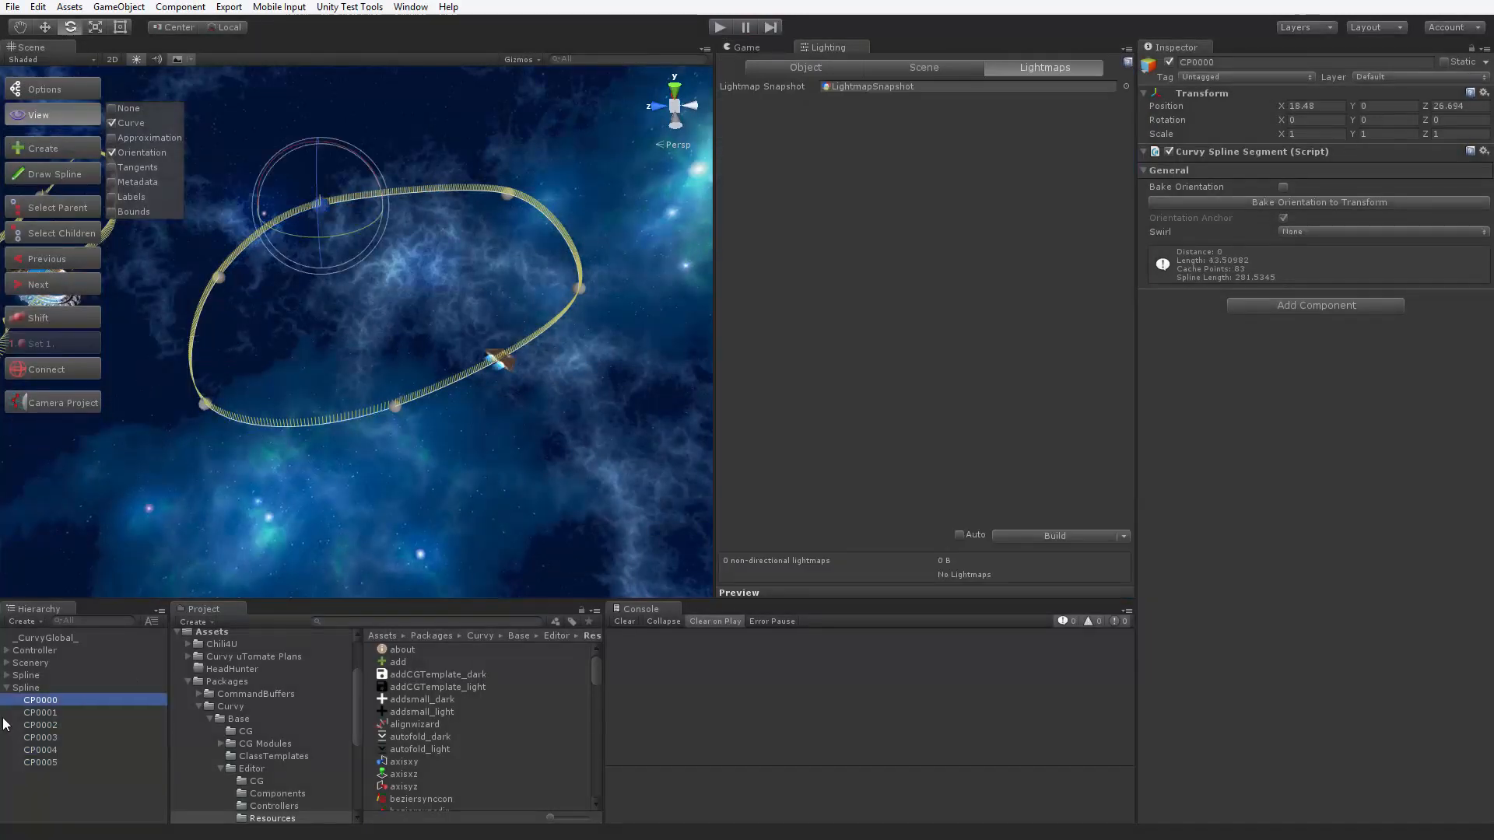
pyautogui.click(56, 726)
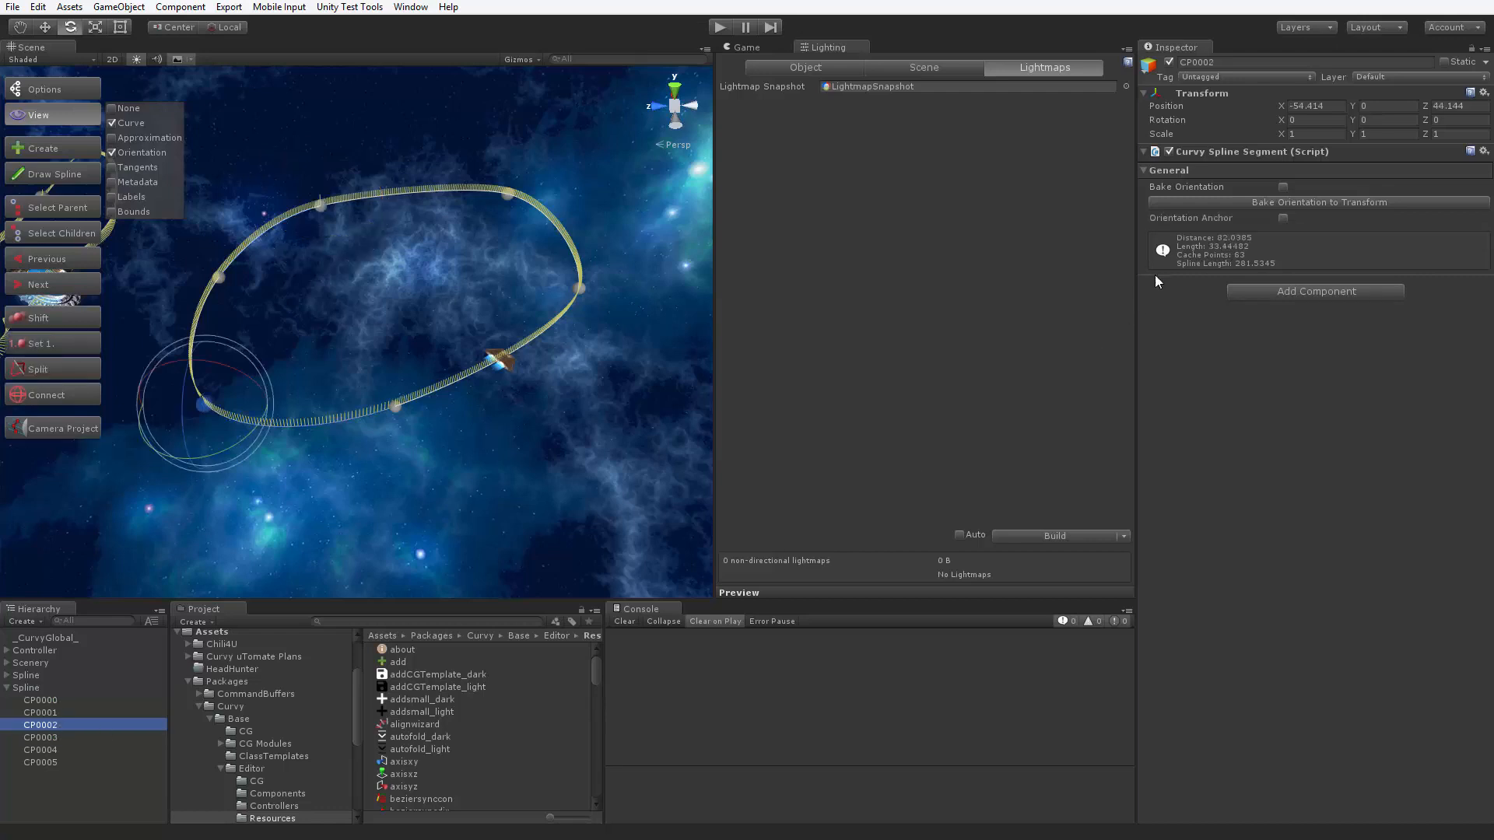
pyautogui.click(1282, 219)
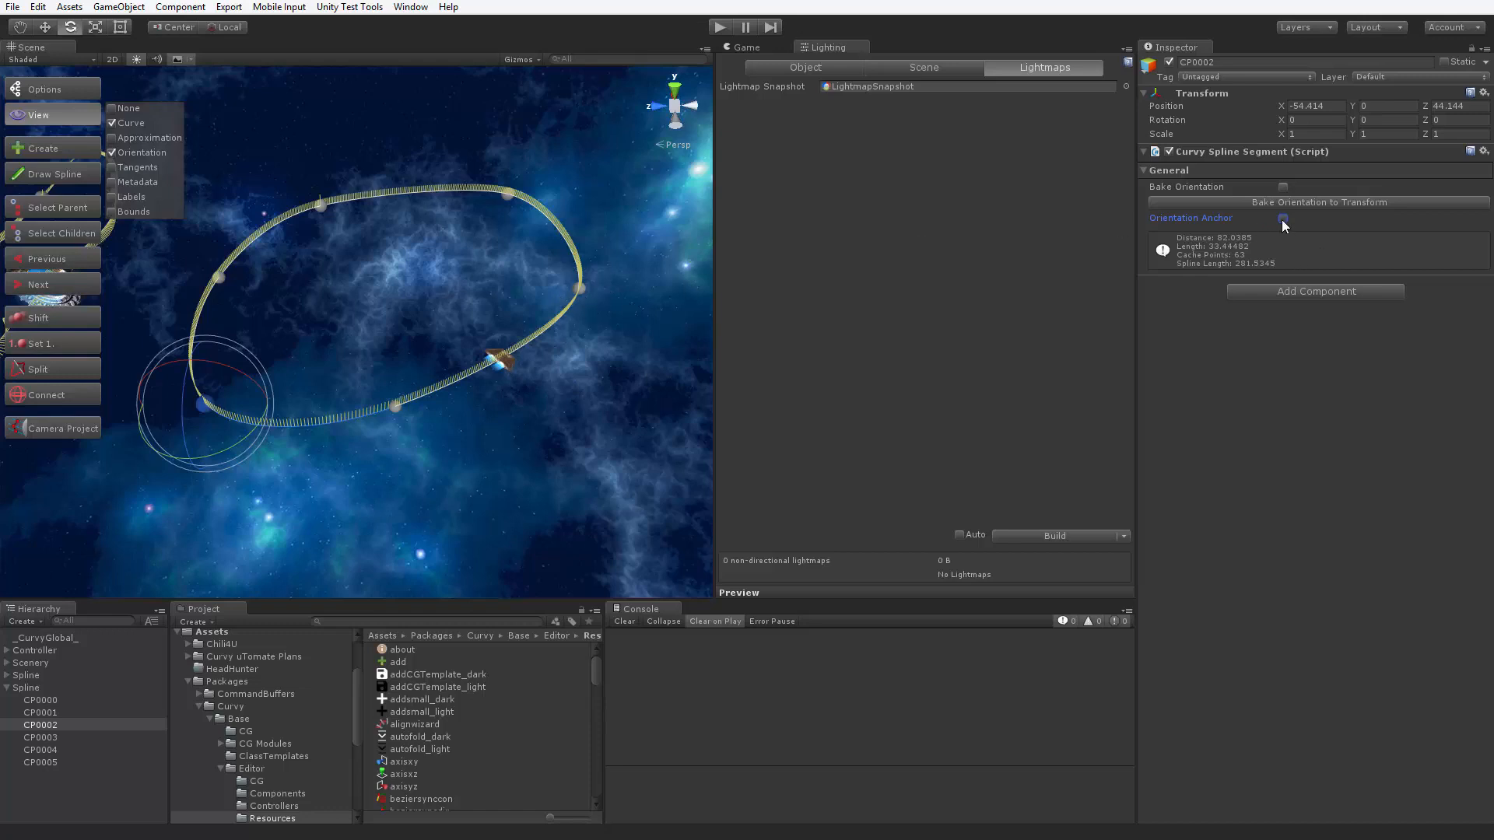
# Make CP0004 an Orientation Anchor, bake the orientation to its transform, and rotate it to about 21.9 on Z
pyautogui.click(579, 288)
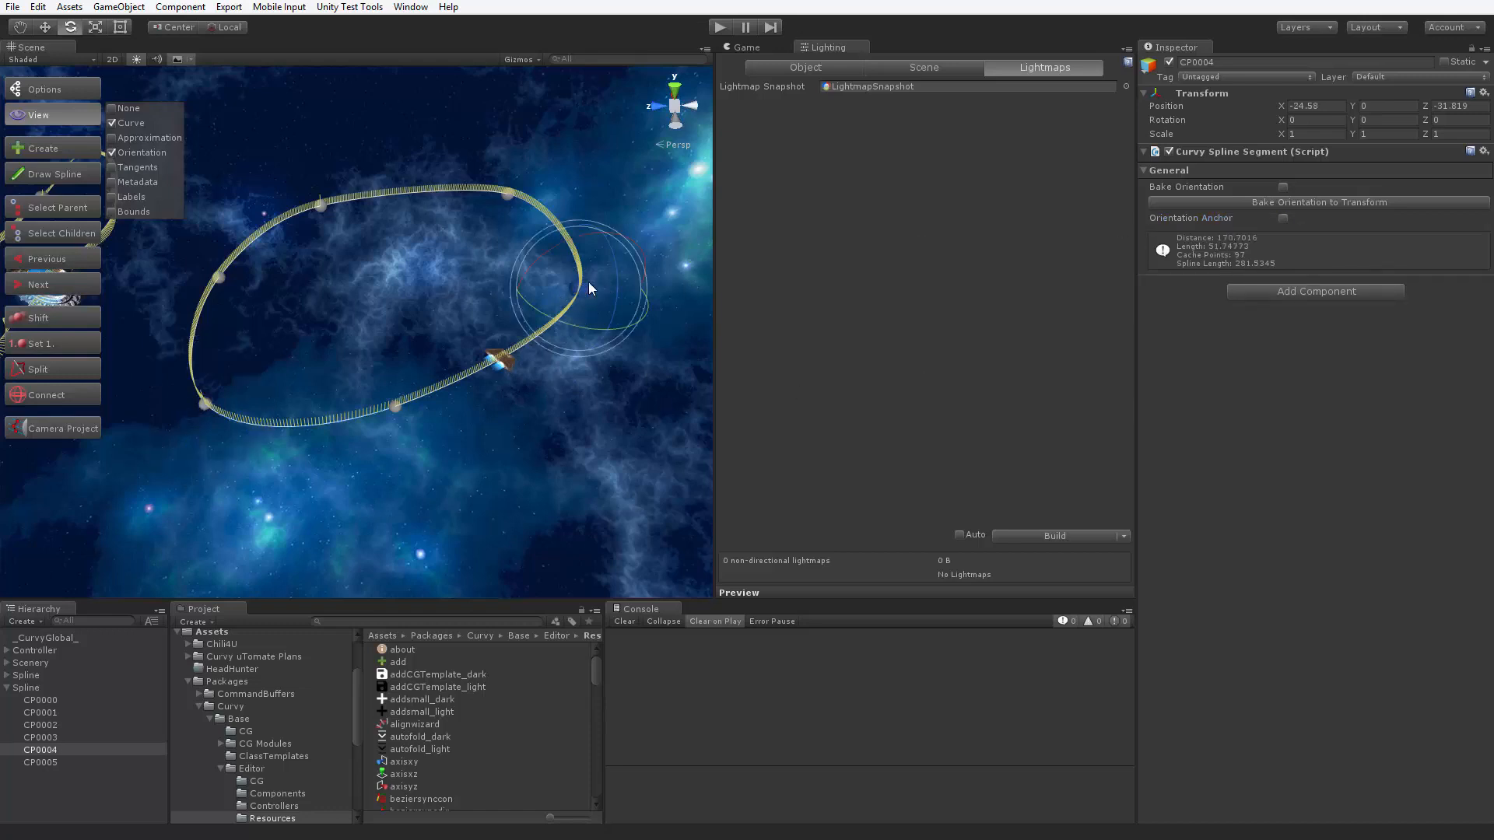
pyautogui.click(1282, 218)
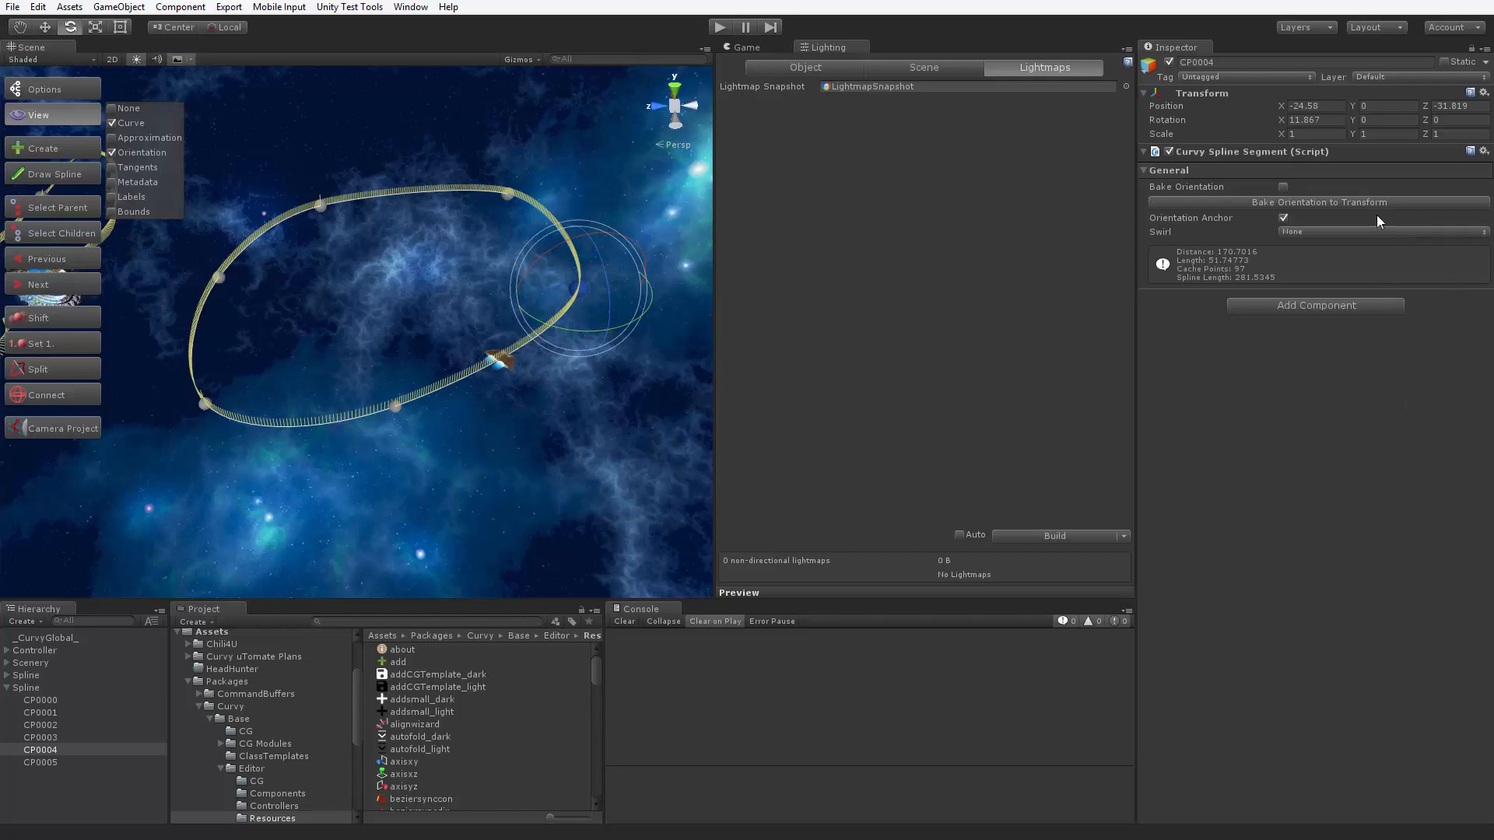
pyautogui.click(1360, 200)
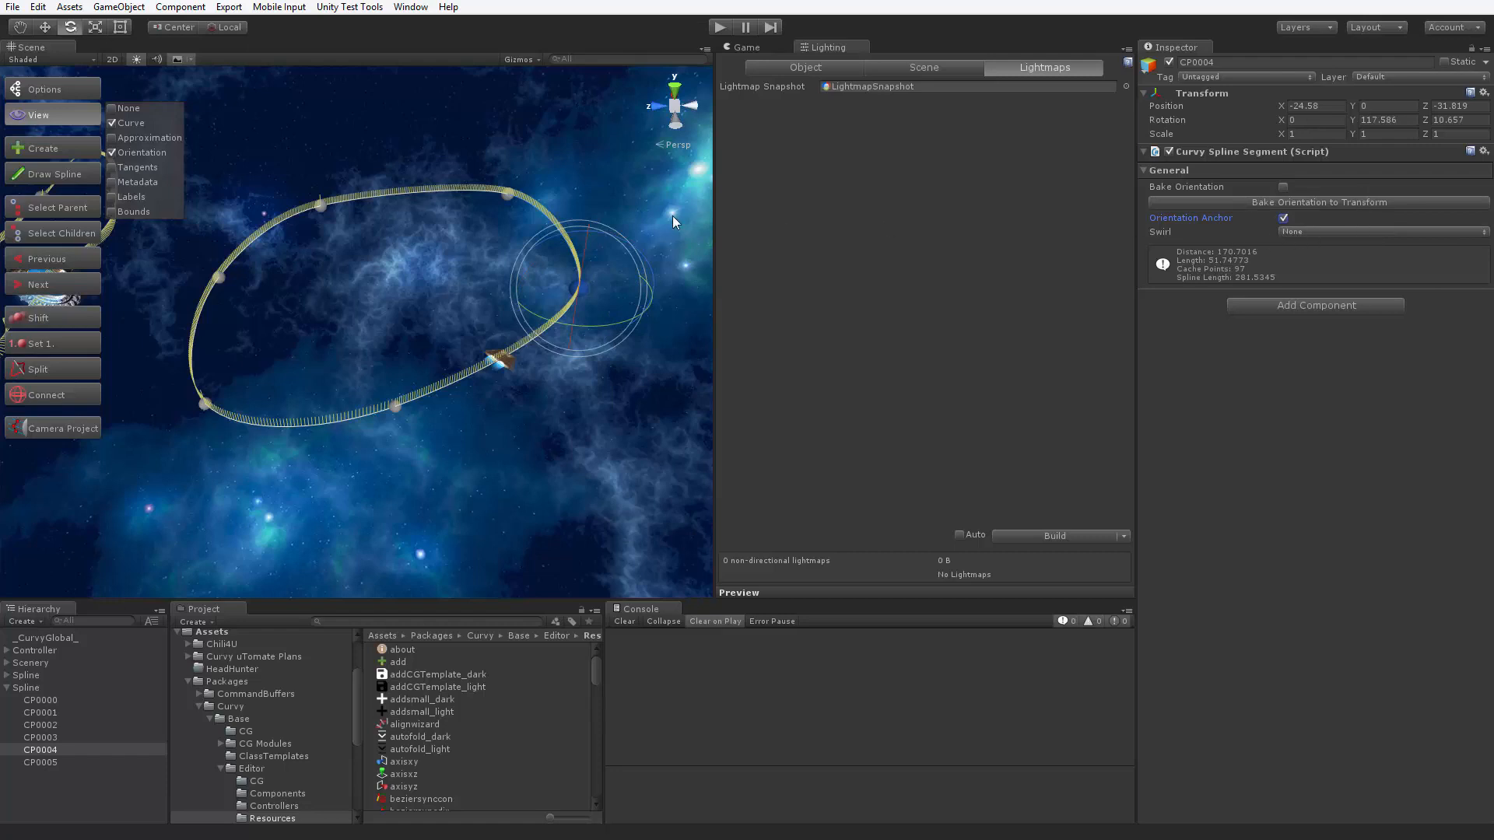
pyautogui.moveTo(604, 243)
pyautogui.mouseDown()
pyautogui.moveTo(563, 245)
pyautogui.moveTo(576, 245)
pyautogui.mouseUp()
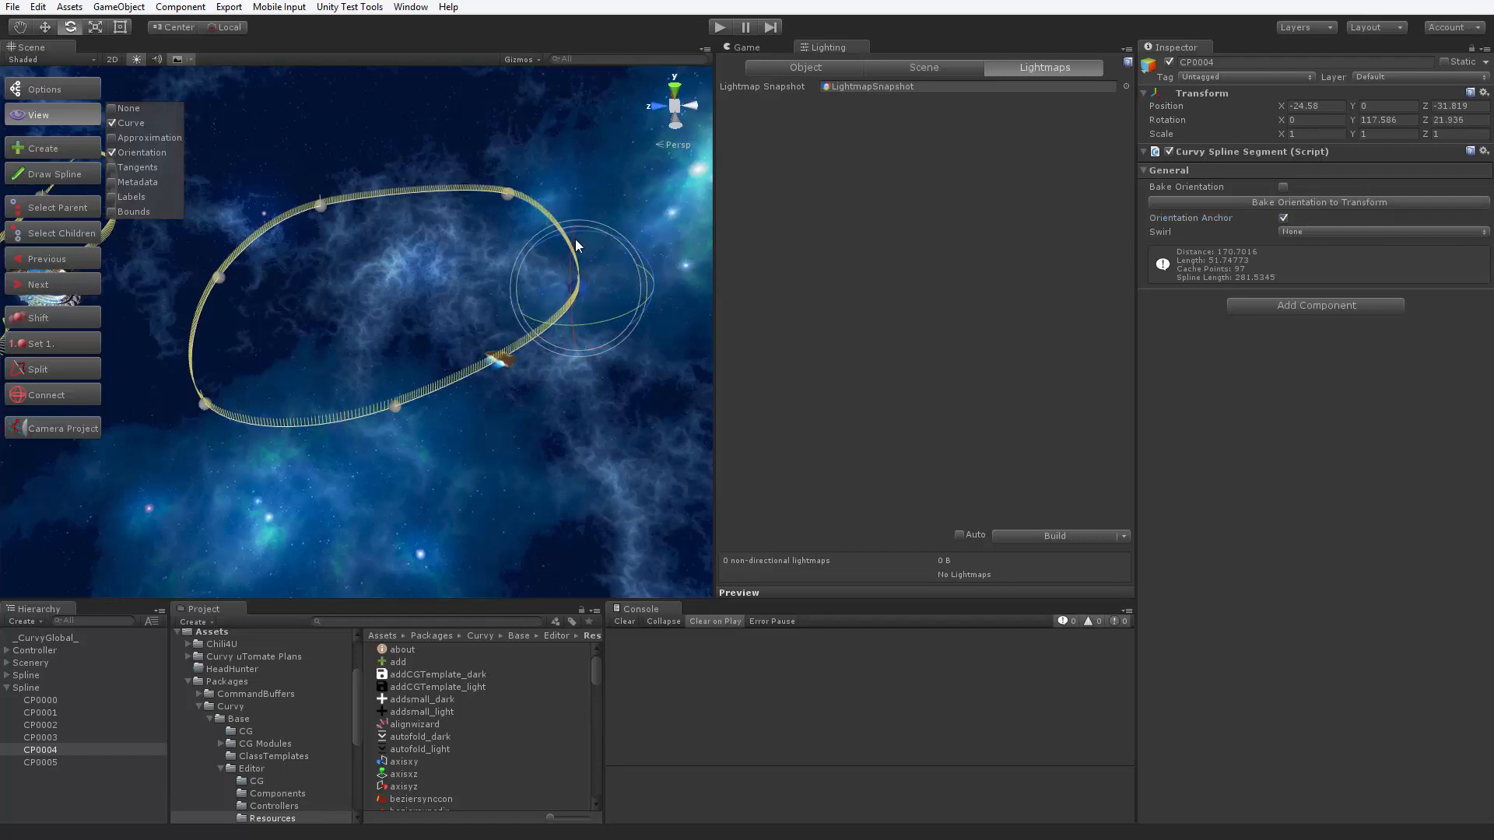
# Bake the orientation to the transform of anchor CP0002 and rotate it to about 80.9 on Z
pyautogui.click(205, 408)
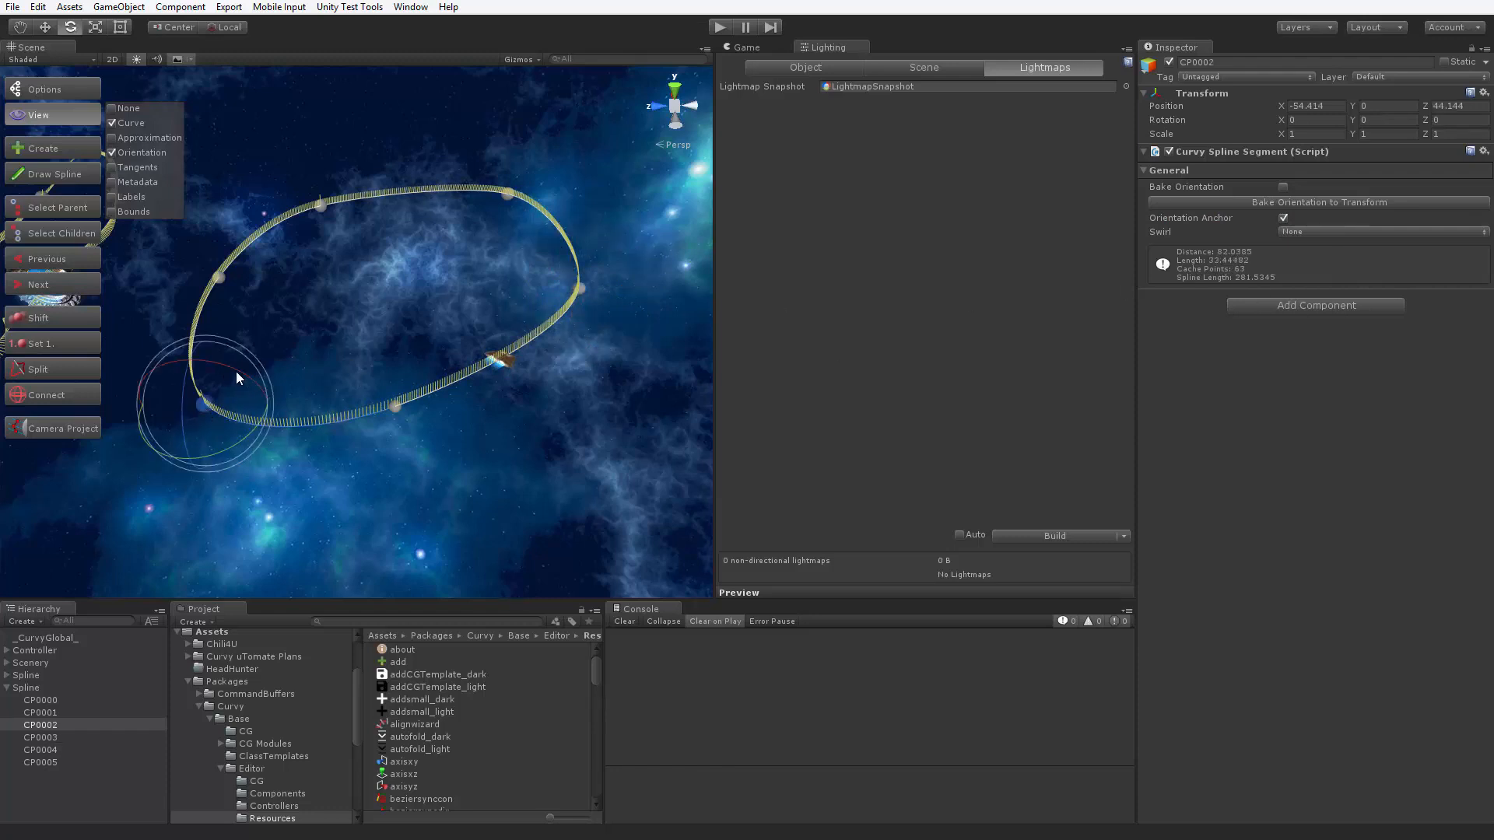
pyautogui.moveTo(236, 374); pyautogui.dragTo(233, 448)
pyautogui.click(1206, 204)
pyautogui.moveTo(171, 377); pyautogui.dragTo(398, 321)
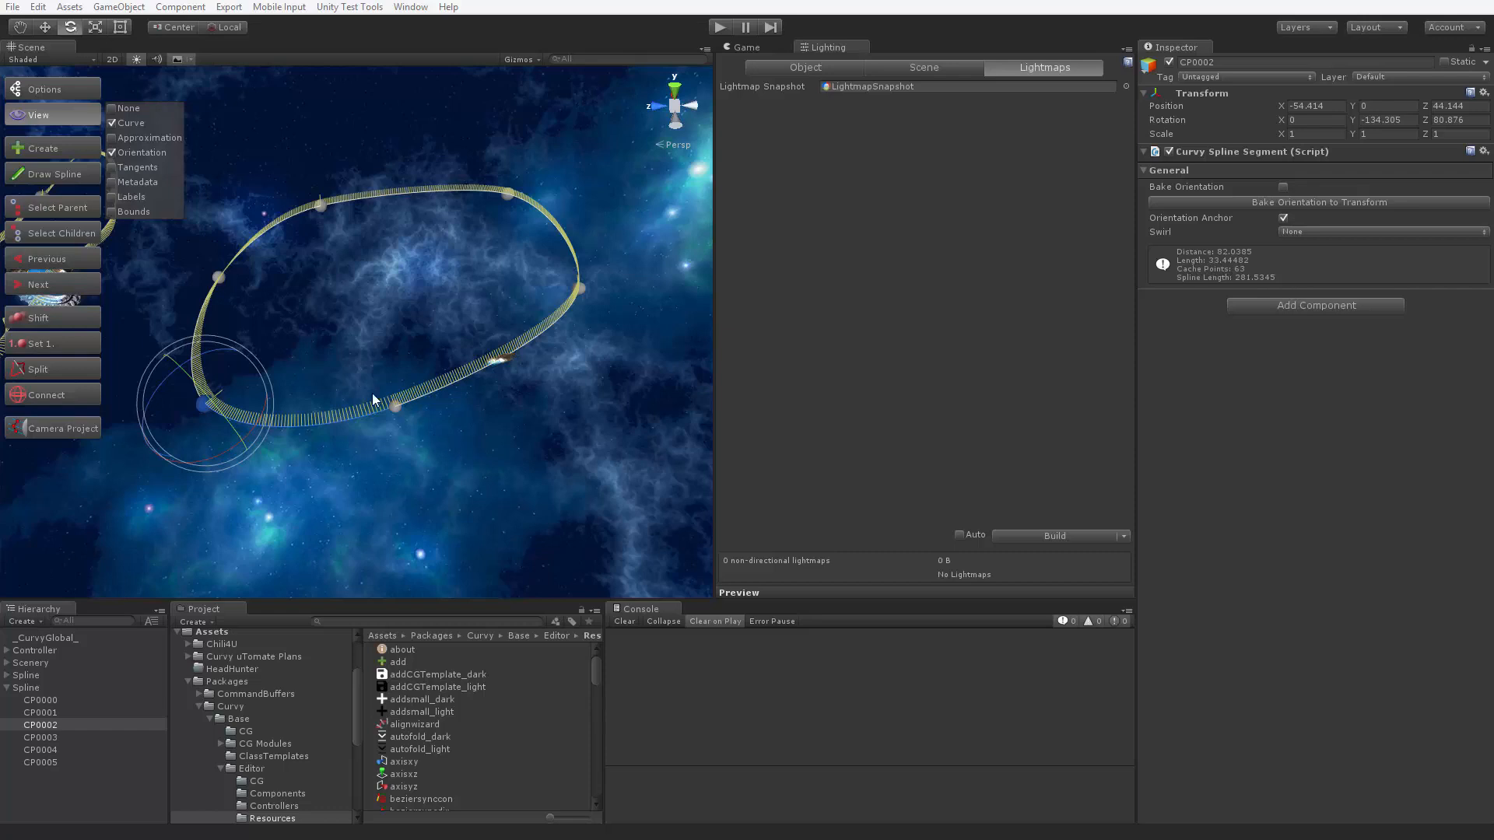
# Rotate the non-anchor points CP0003 and CP0001, and turn anchor CP0002 further around Z, to compare their influence on the orientation
pyautogui.click(394, 406)
pyautogui.moveTo(398, 372); pyautogui.dragTo(362, 520)
pyautogui.click(220, 276)
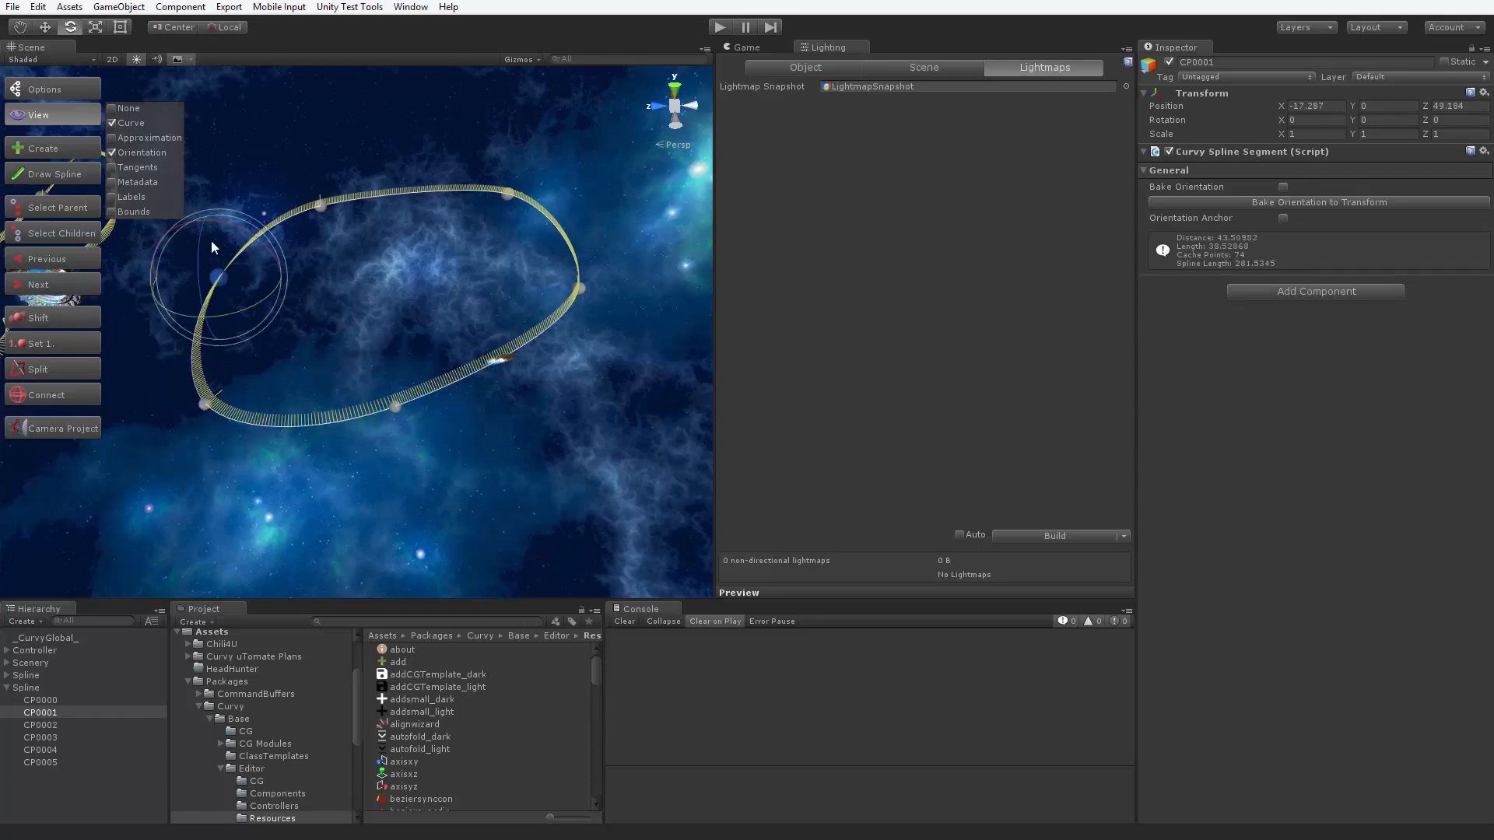
pyautogui.moveTo(211, 239); pyautogui.dragTo(235, 369)
pyautogui.click(202, 404)
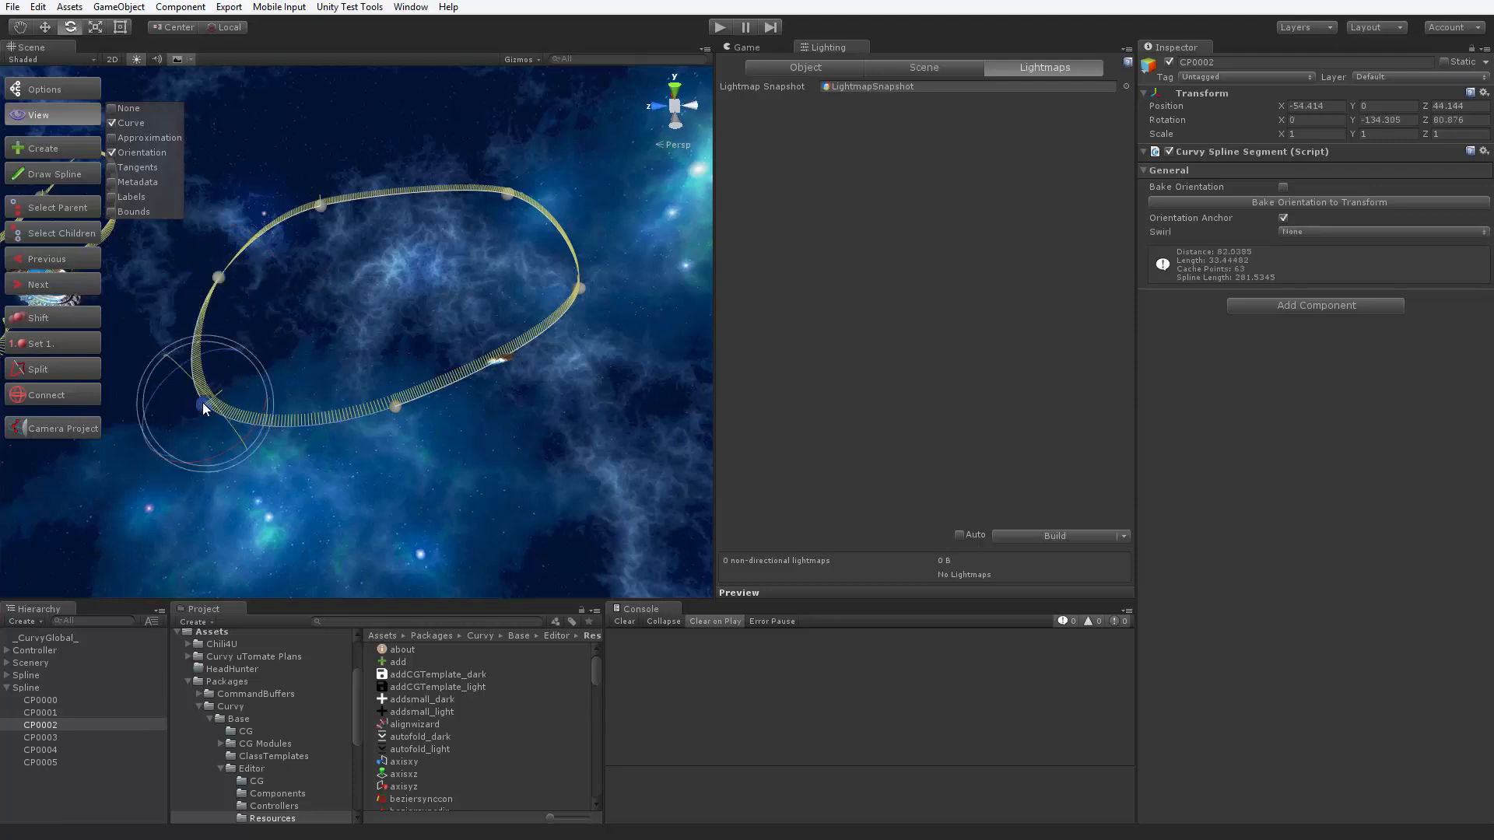
pyautogui.moveTo(150, 403); pyautogui.dragTo(327, 448)
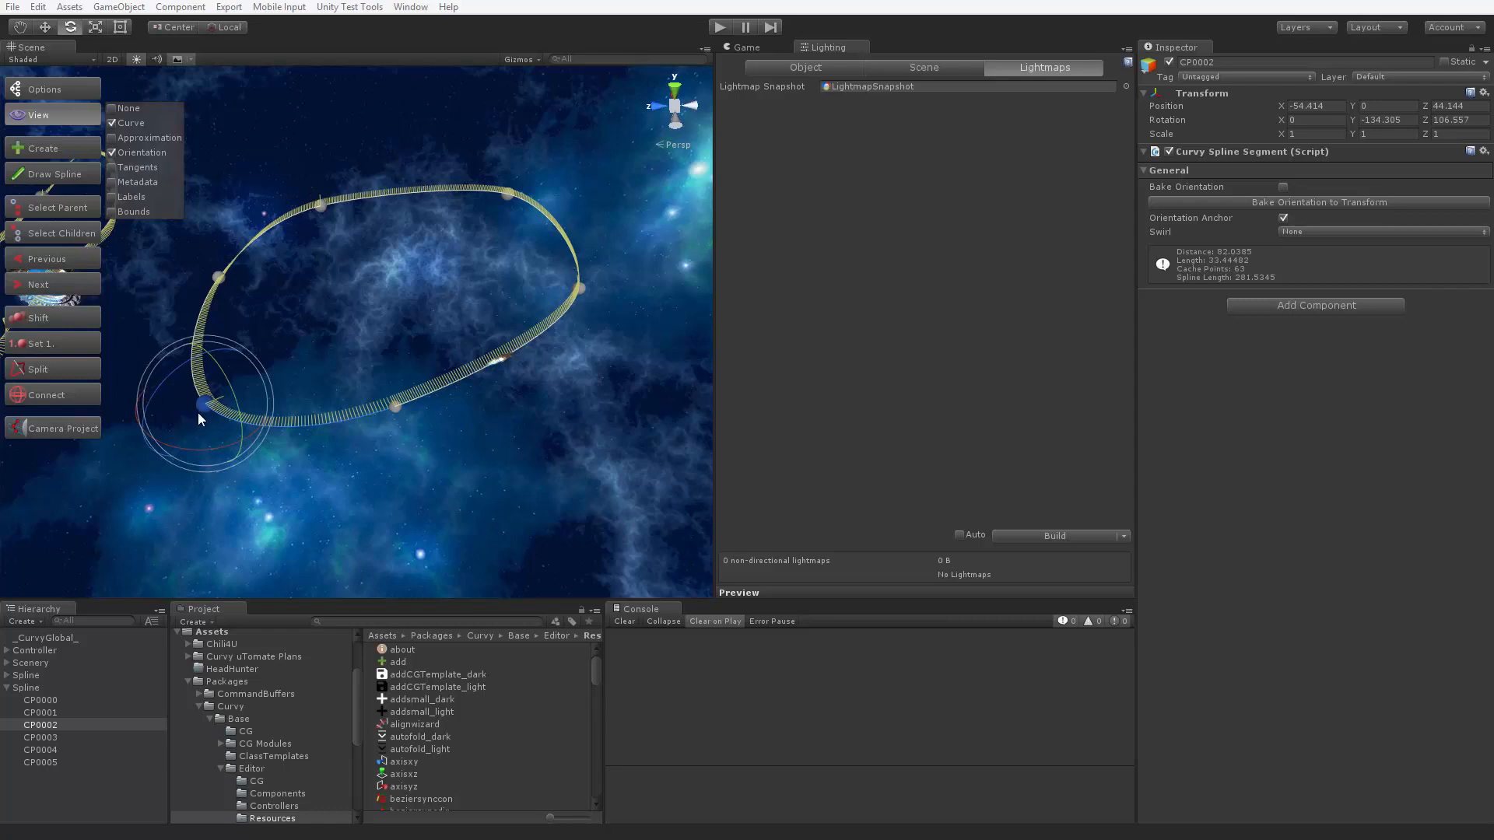
# Set the Swirl of anchor CP0004 to Segment, trying 2 Turns and raising them to 4
pyautogui.click(579, 288)
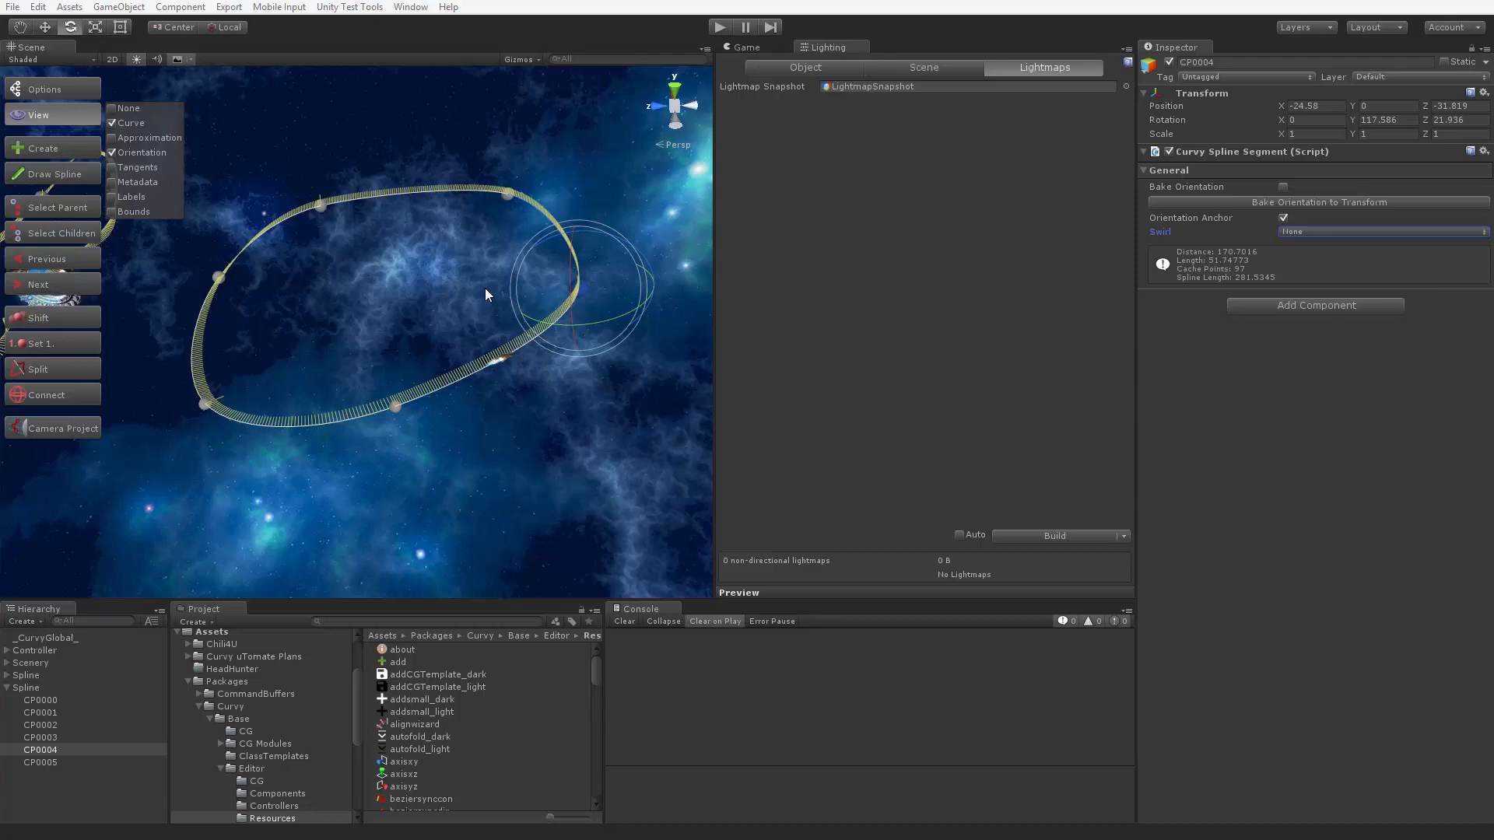
pyautogui.moveTo(484, 288); pyautogui.dragTo(499, 242, button='right')
pyautogui.press('w')
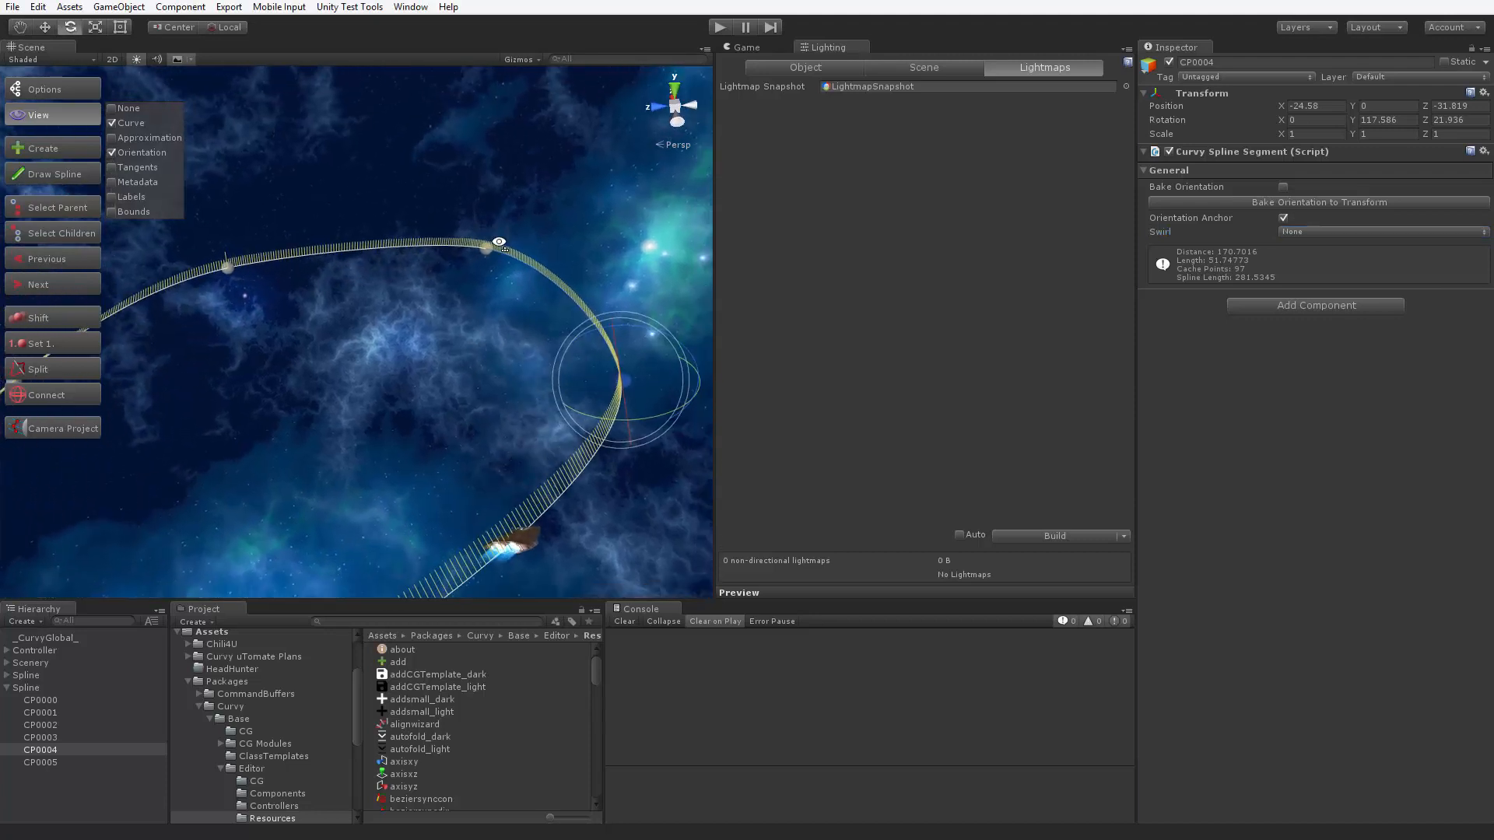
pyautogui.click(1322, 232)
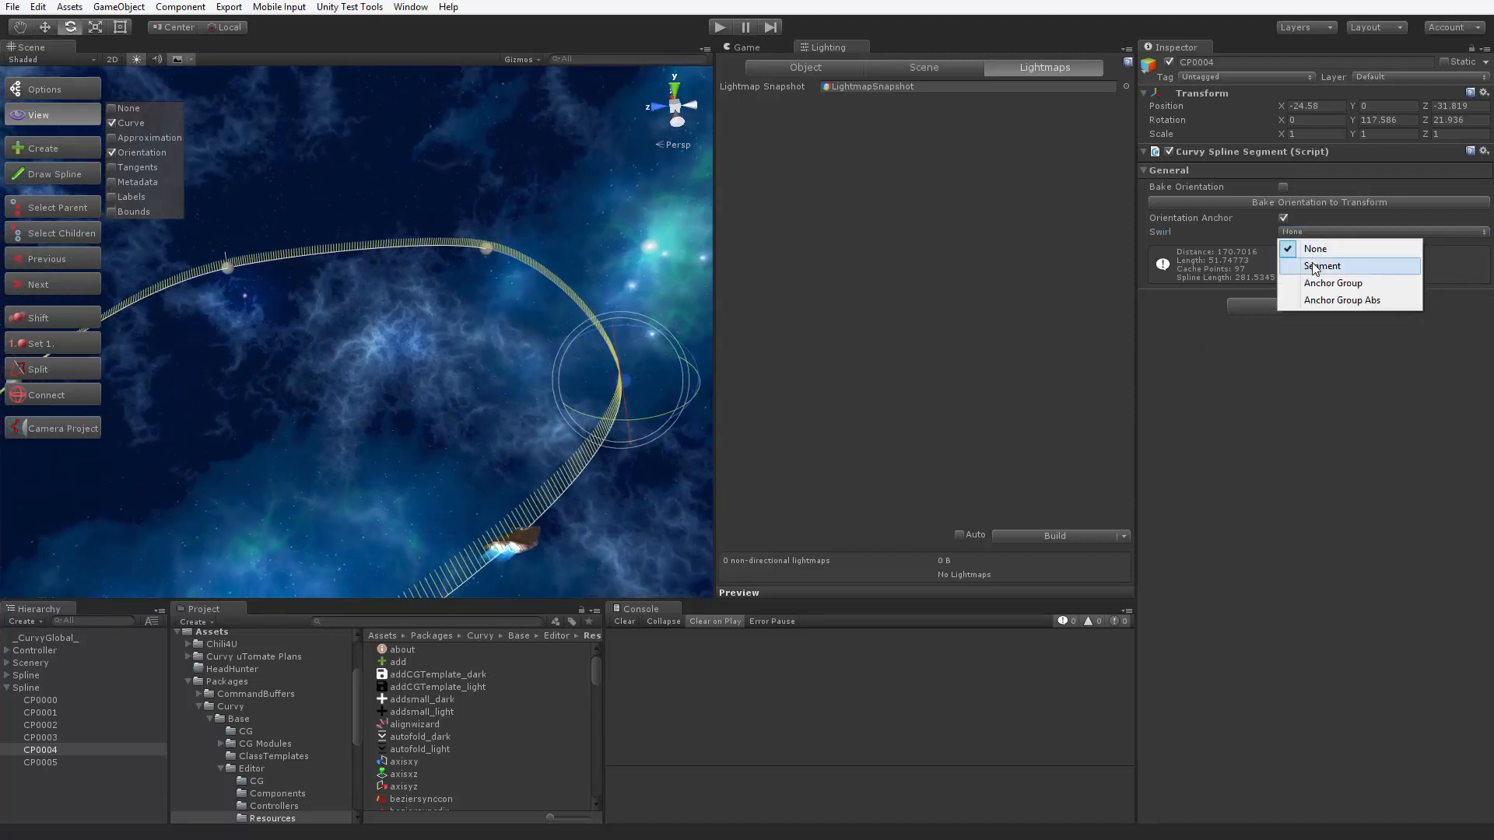
pyautogui.click(1311, 264)
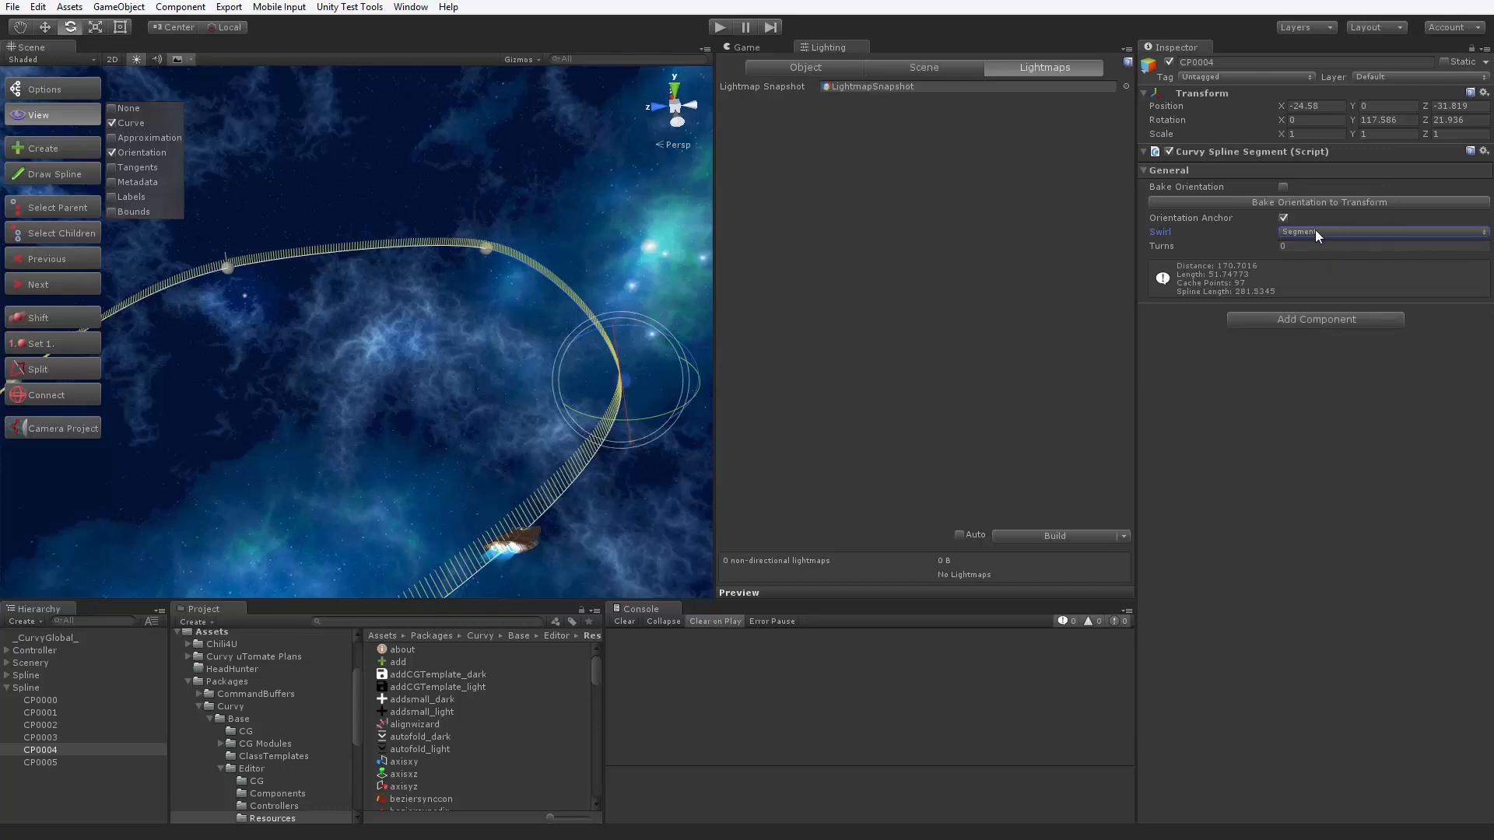
pyautogui.moveTo(1229, 245); pyautogui.dragTo(1340, 250)
pyautogui.write('2')
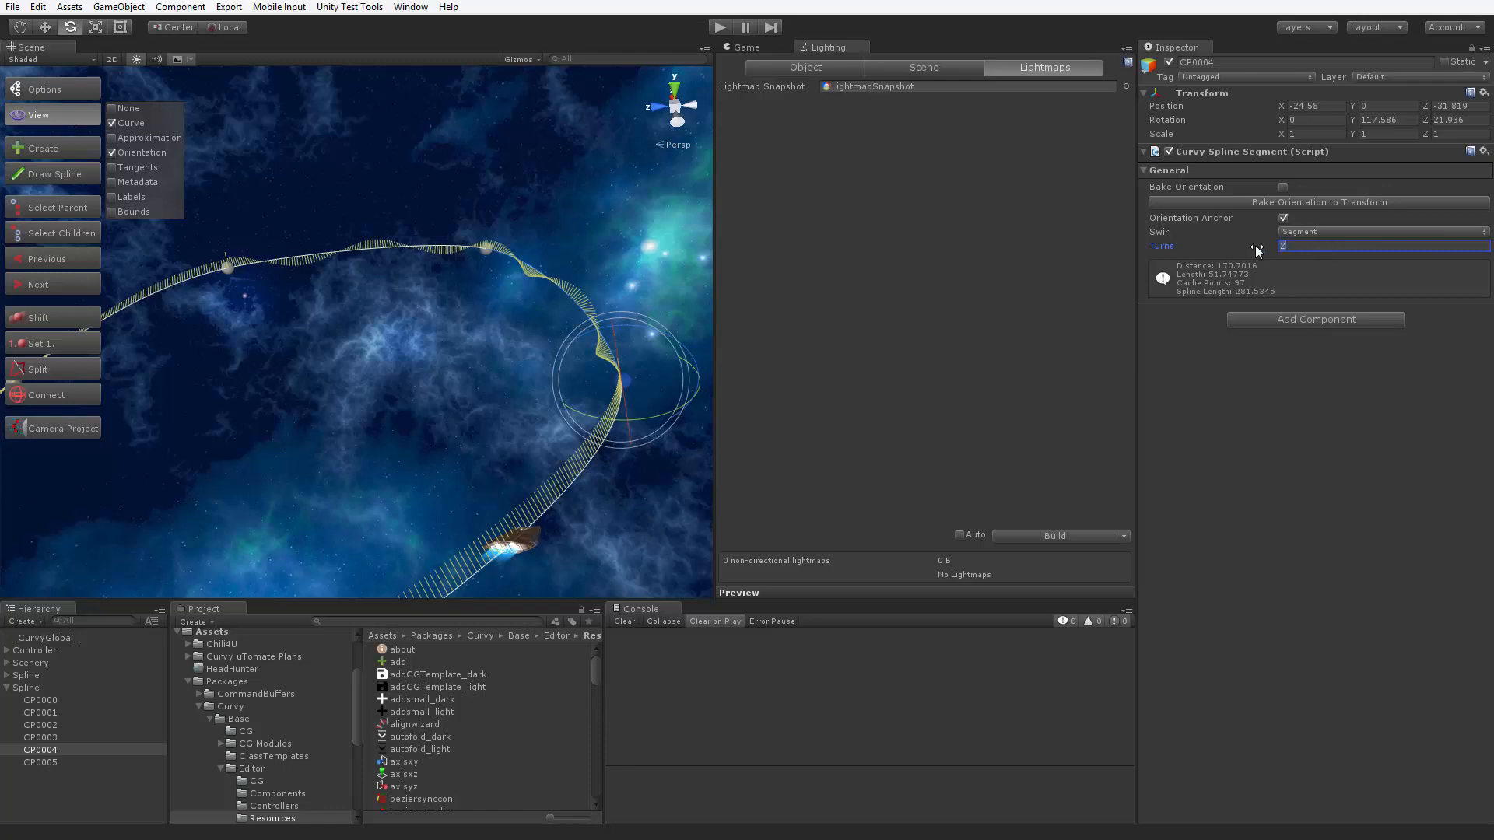
pyautogui.moveTo(1253, 245); pyautogui.dragTo(1271, 249)
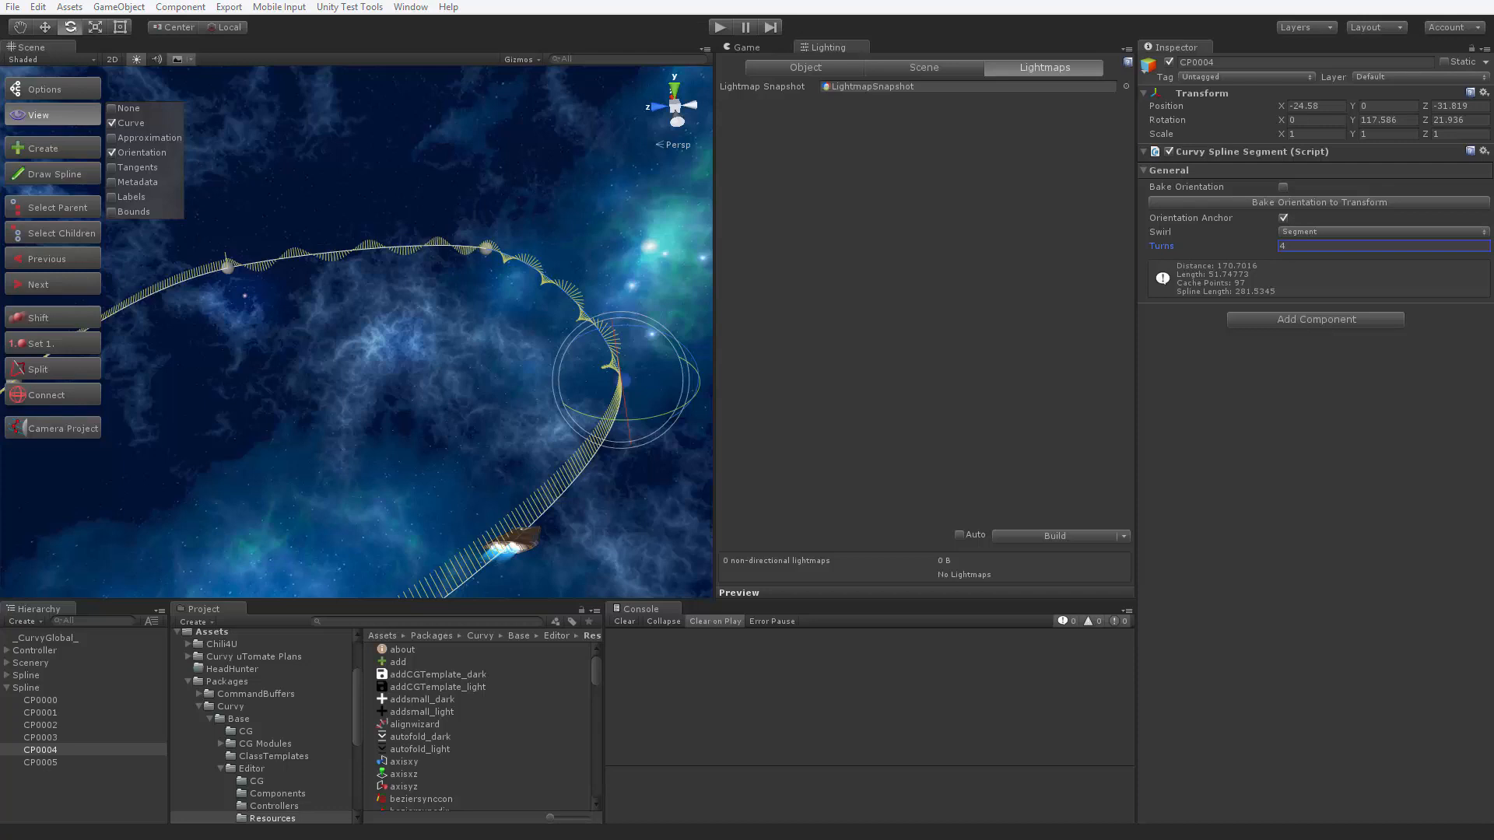
# Change CP0004's Swirl to Anchor Group and set its Turns to 3
pyautogui.click(1323, 231)
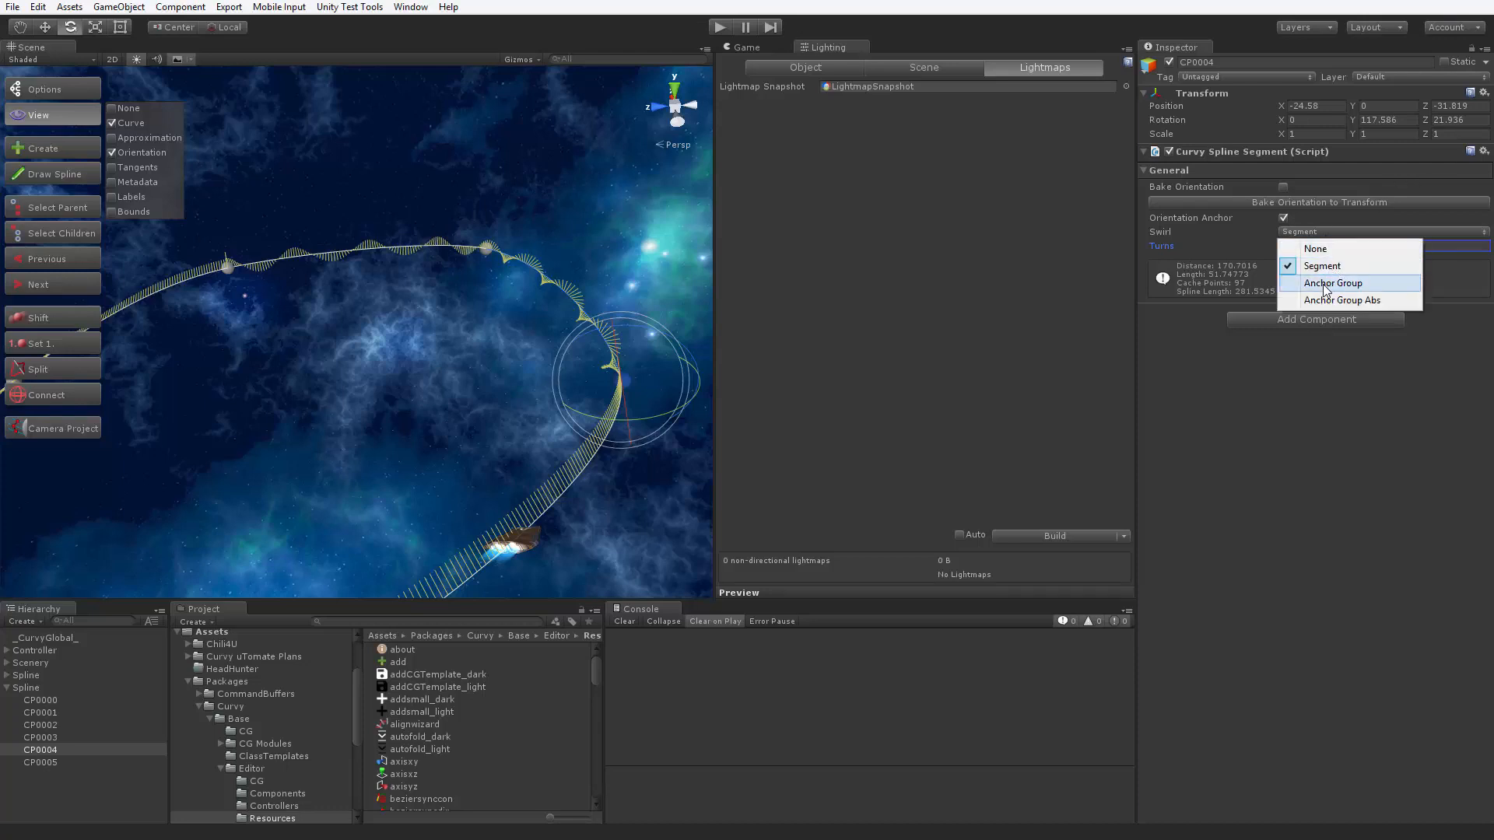
pyautogui.click(1323, 284)
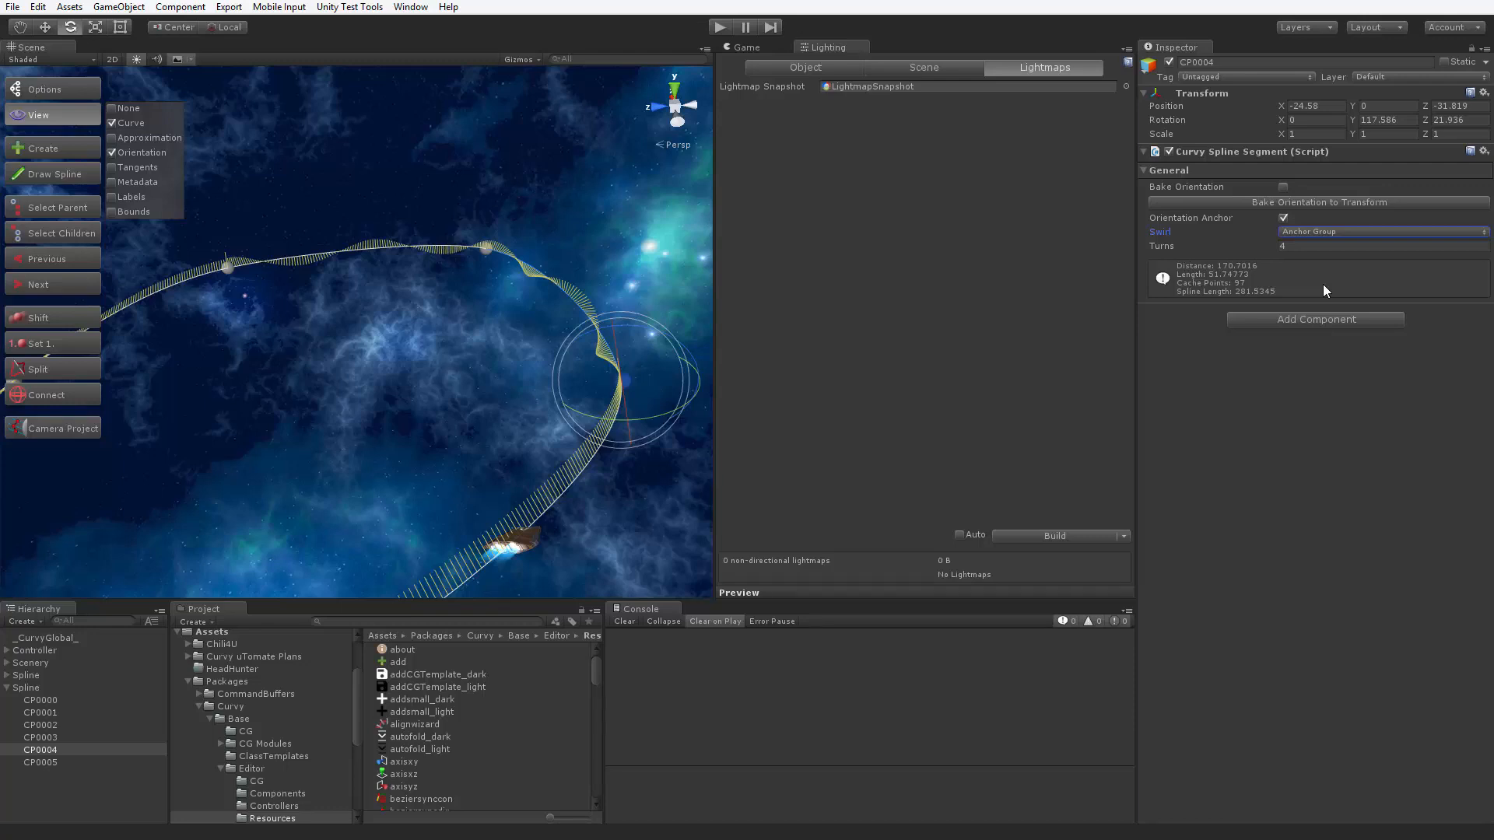
pyautogui.click(1322, 246)
pyautogui.write('3')
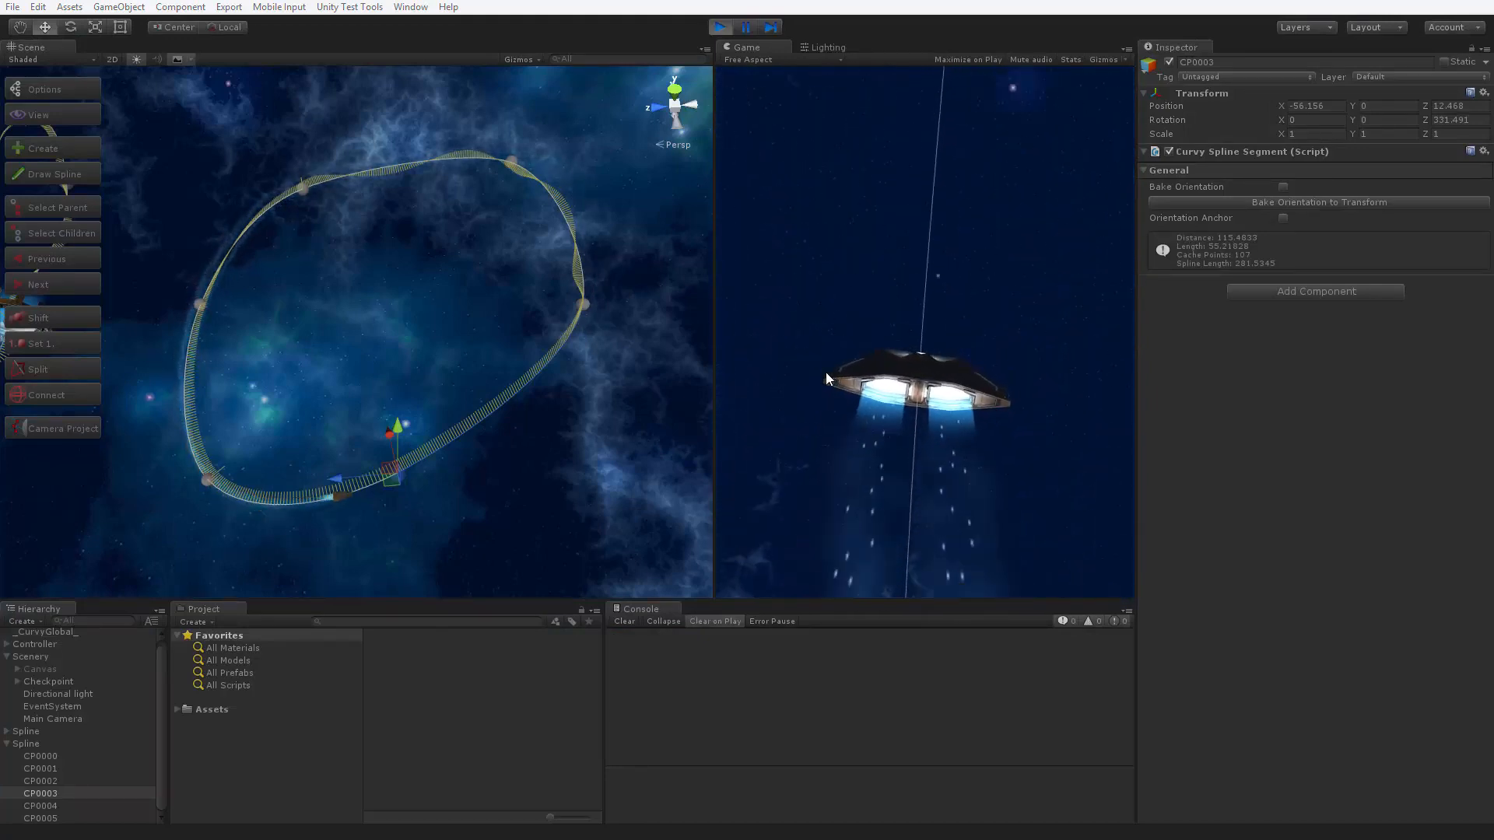
# With the scene playing, move CP0003 close to CP0004, and move CP0005 to about -12.8, 0, -19.6
pyautogui.moveTo(390, 477); pyautogui.dragTo(615, 404)
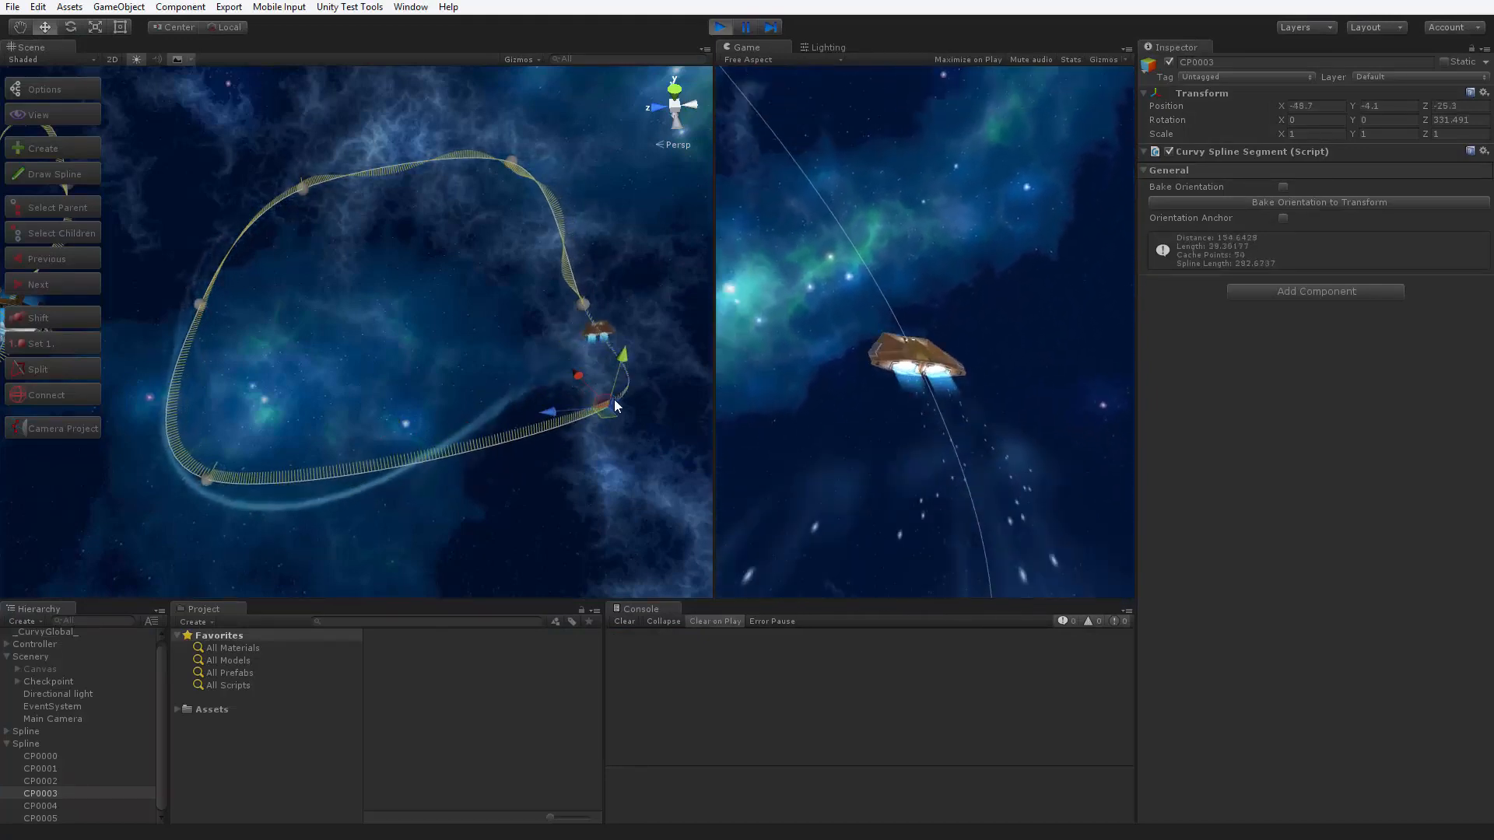
pyautogui.click(511, 162)
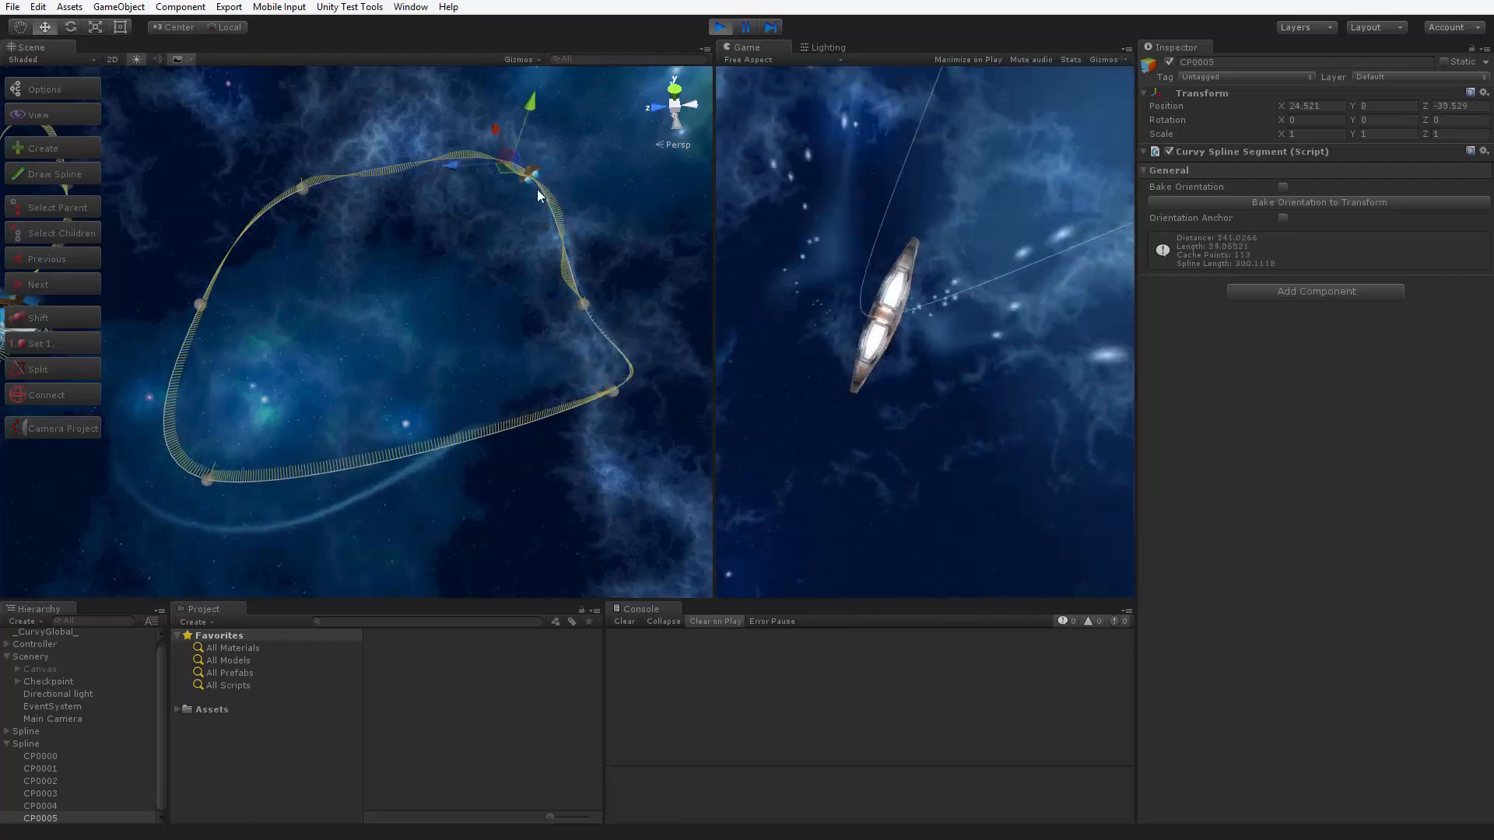
pyautogui.moveTo(501, 166); pyautogui.dragTo(500, 275)
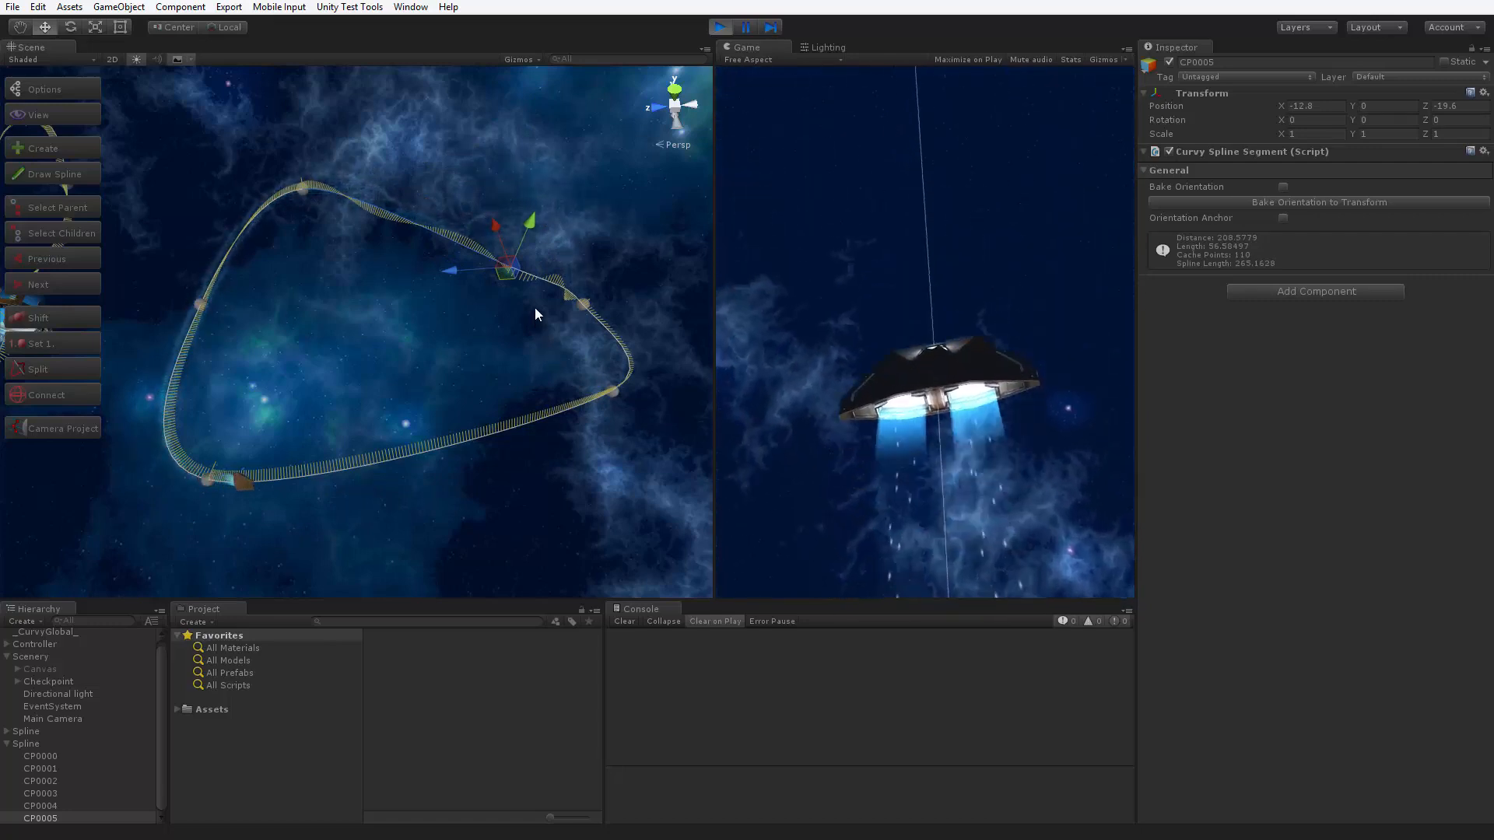
# Examine the swirl along the reshaped segments and switch CP0004's Swirl from Segment to Anchor Group Abs
pyautogui.keyDown('alt'); pyautogui.moveTo(536, 314); pyautogui.dragTo(490, 259); pyautogui.keyUp('alt')
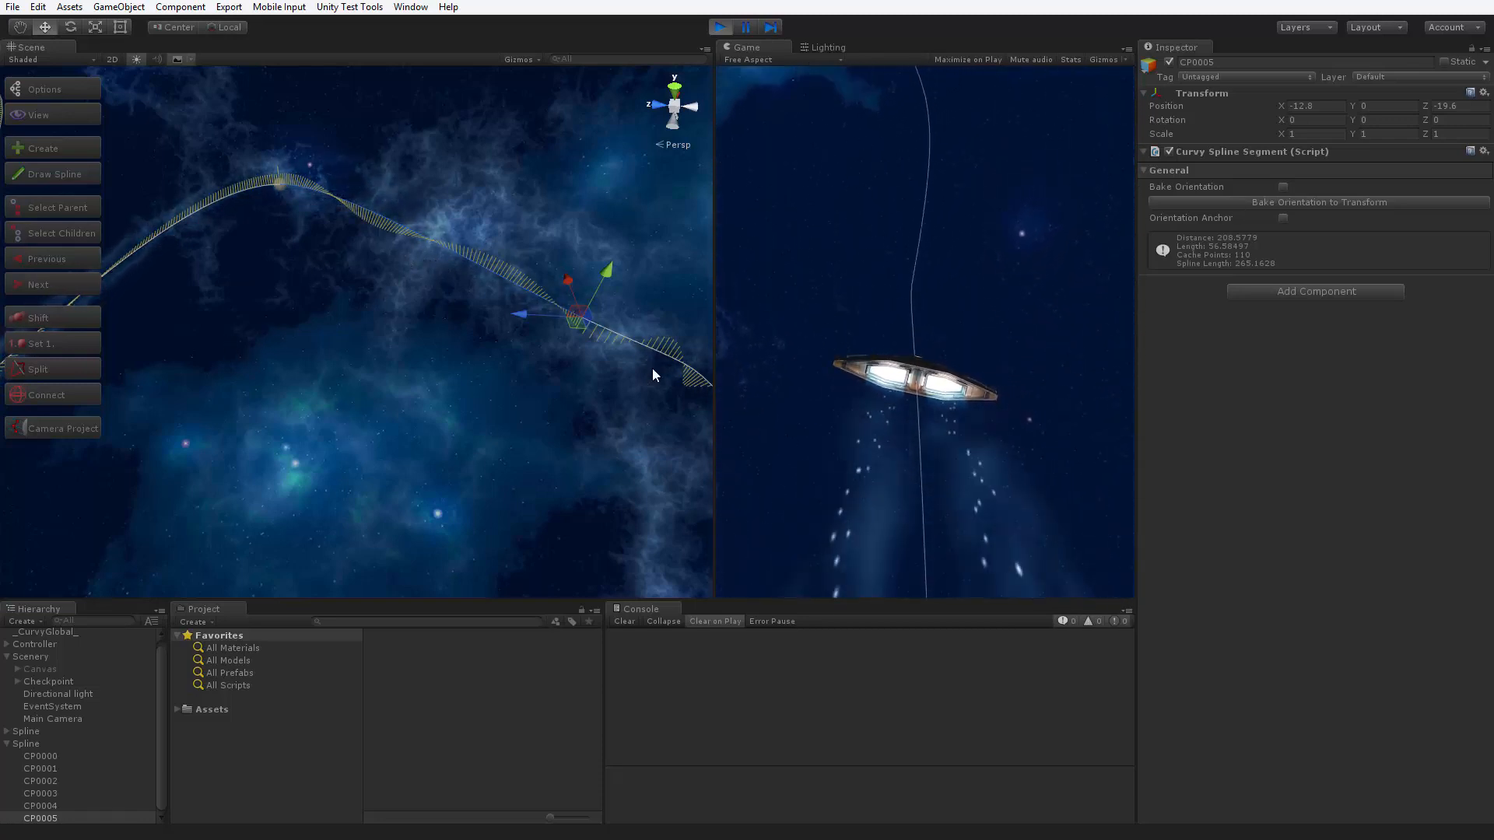
pyautogui.moveTo(422, 472); pyautogui.dragTo(419, 471, button='middle')
pyautogui.press('w')
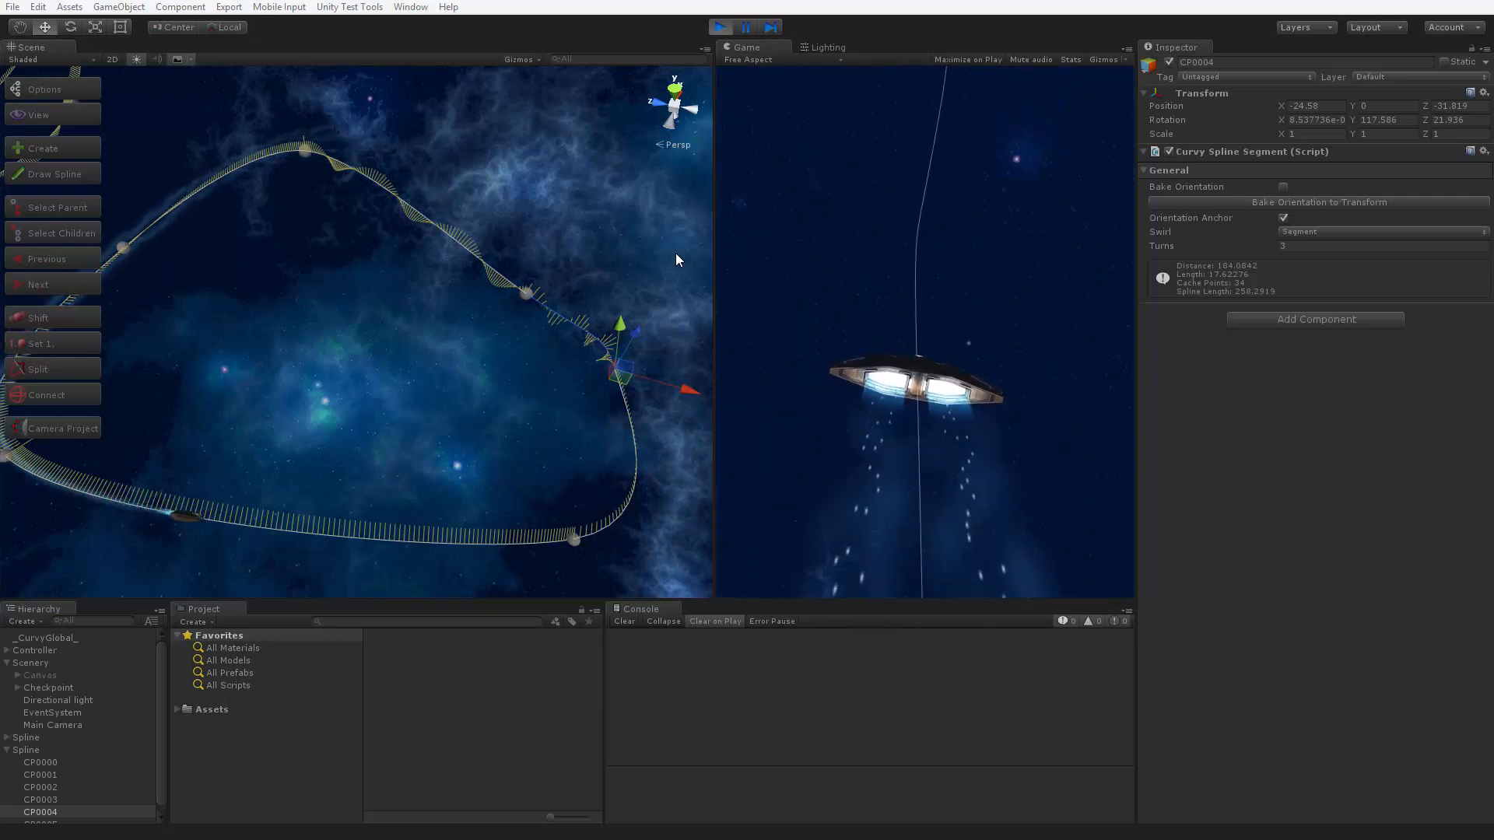
pyautogui.click(1310, 233)
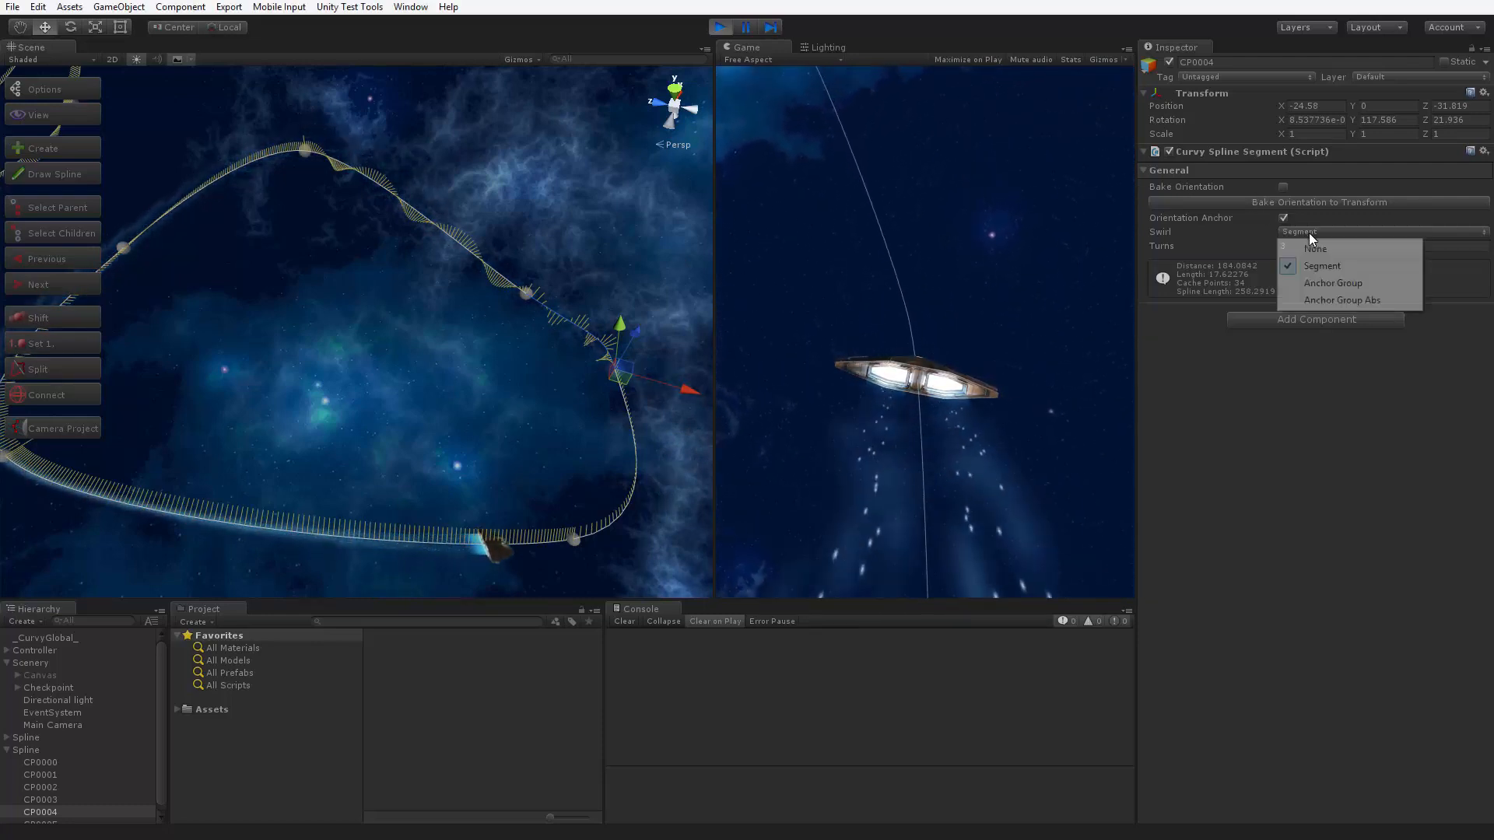
pyautogui.click(1342, 300)
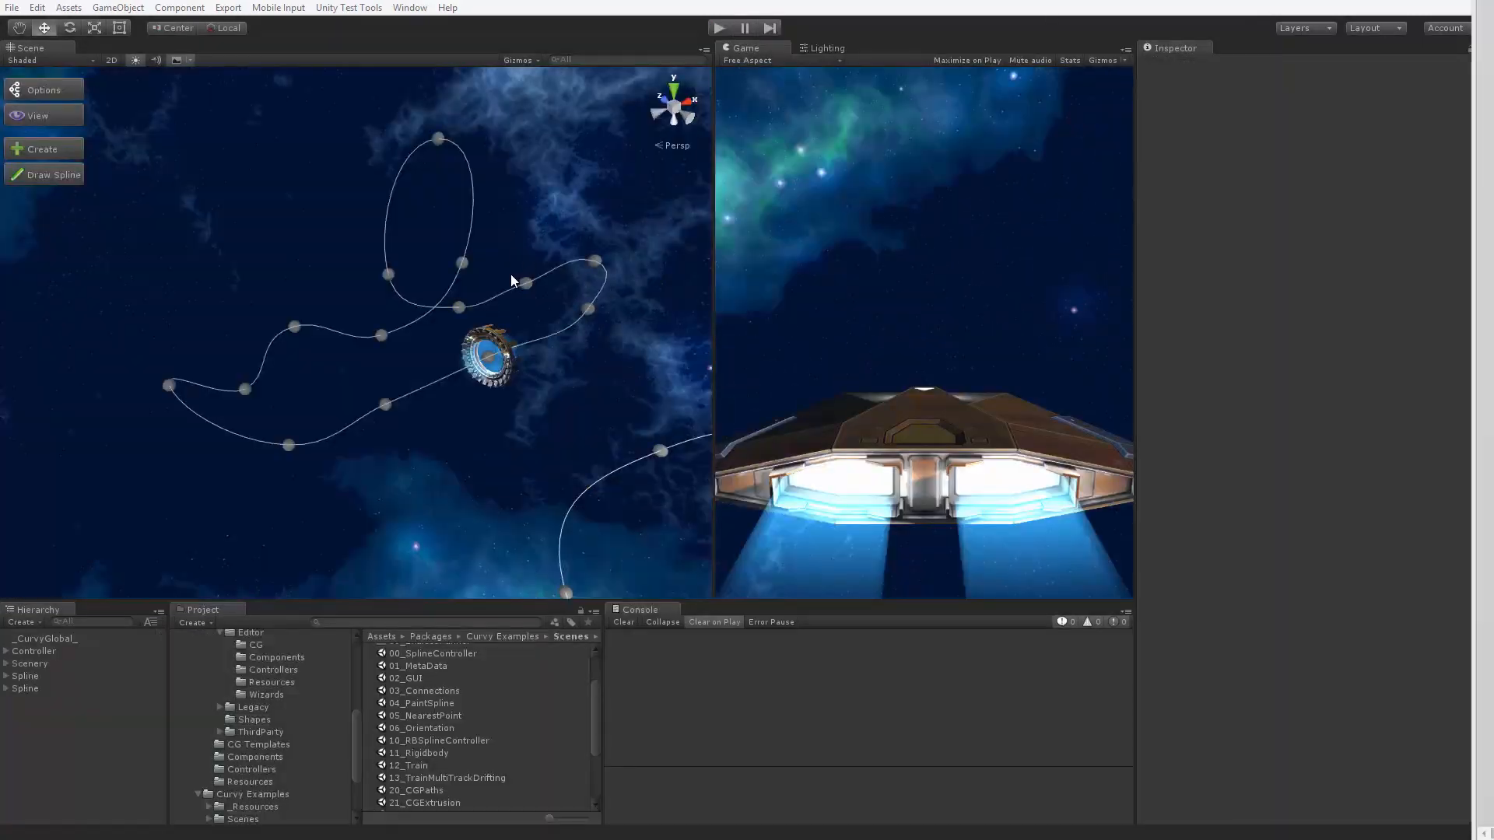
# Turn off Show Gizmos in the original flight path spline's advanced settings and deselect the spline to check the scene
pyautogui.click(53, 676)
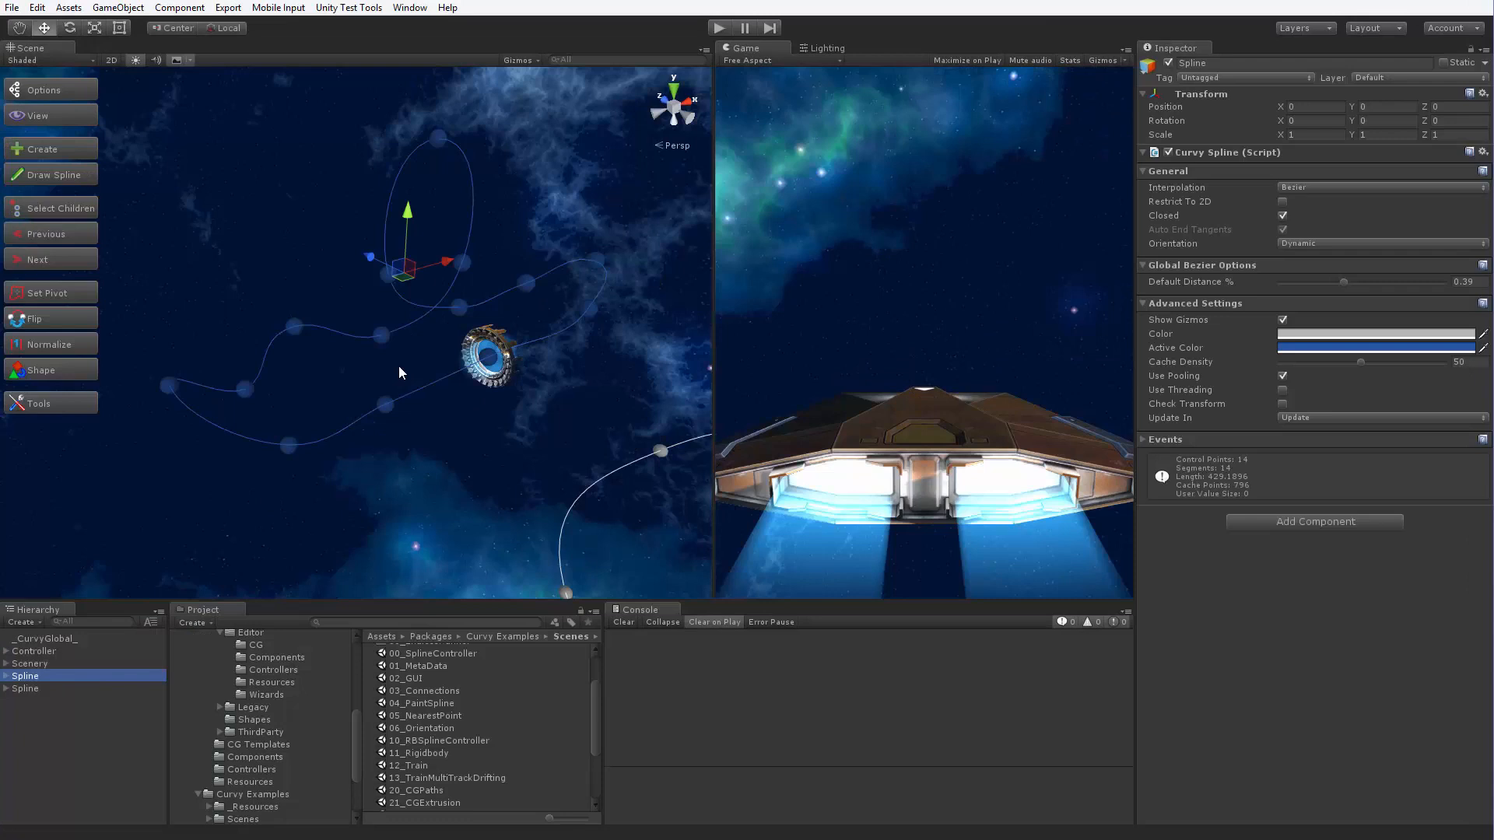
pyautogui.click(1144, 303)
pyautogui.click(1143, 302)
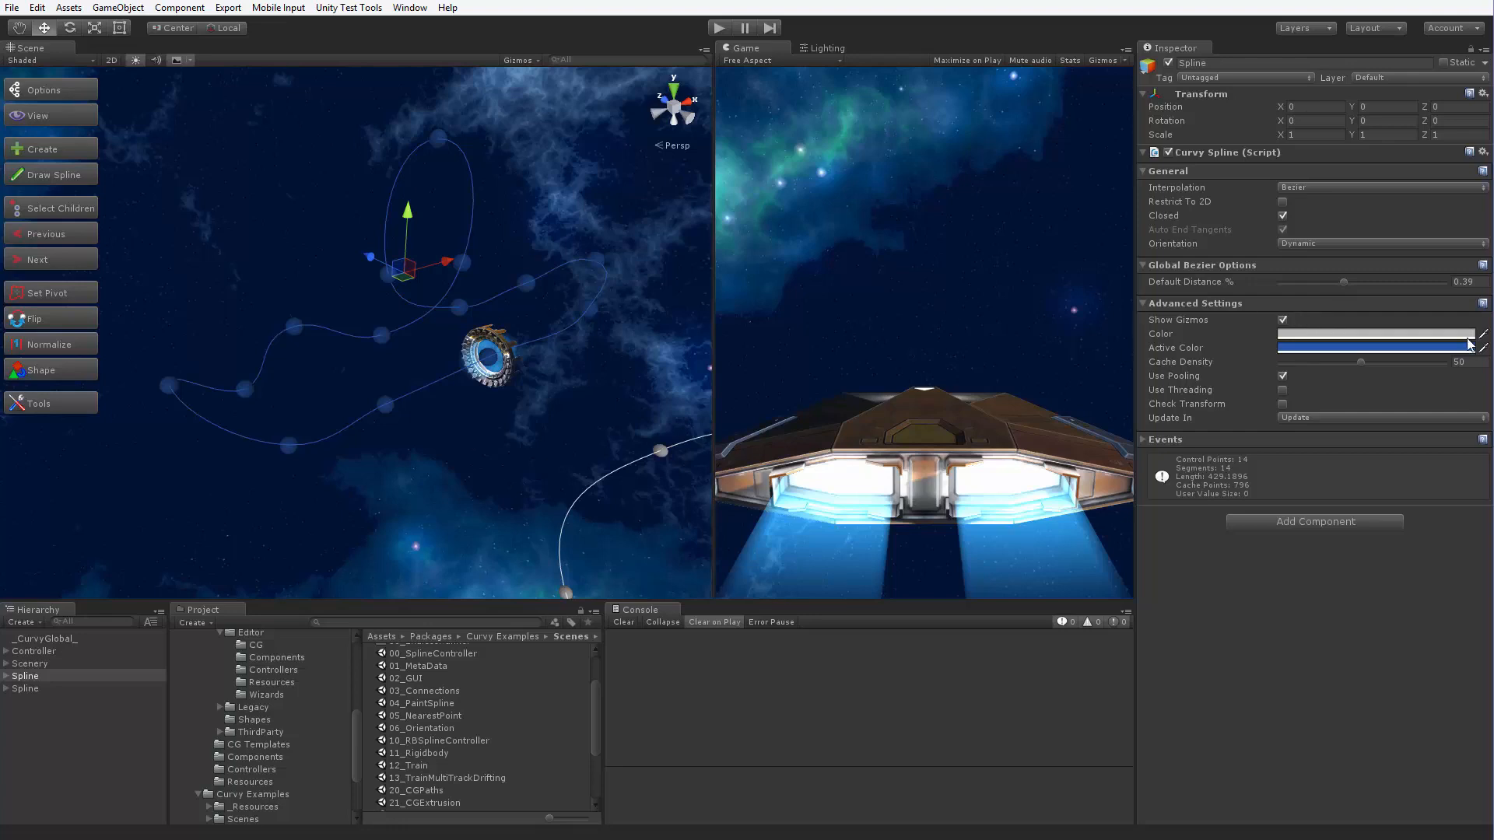
pyautogui.click(1282, 321)
pyautogui.click(400, 486)
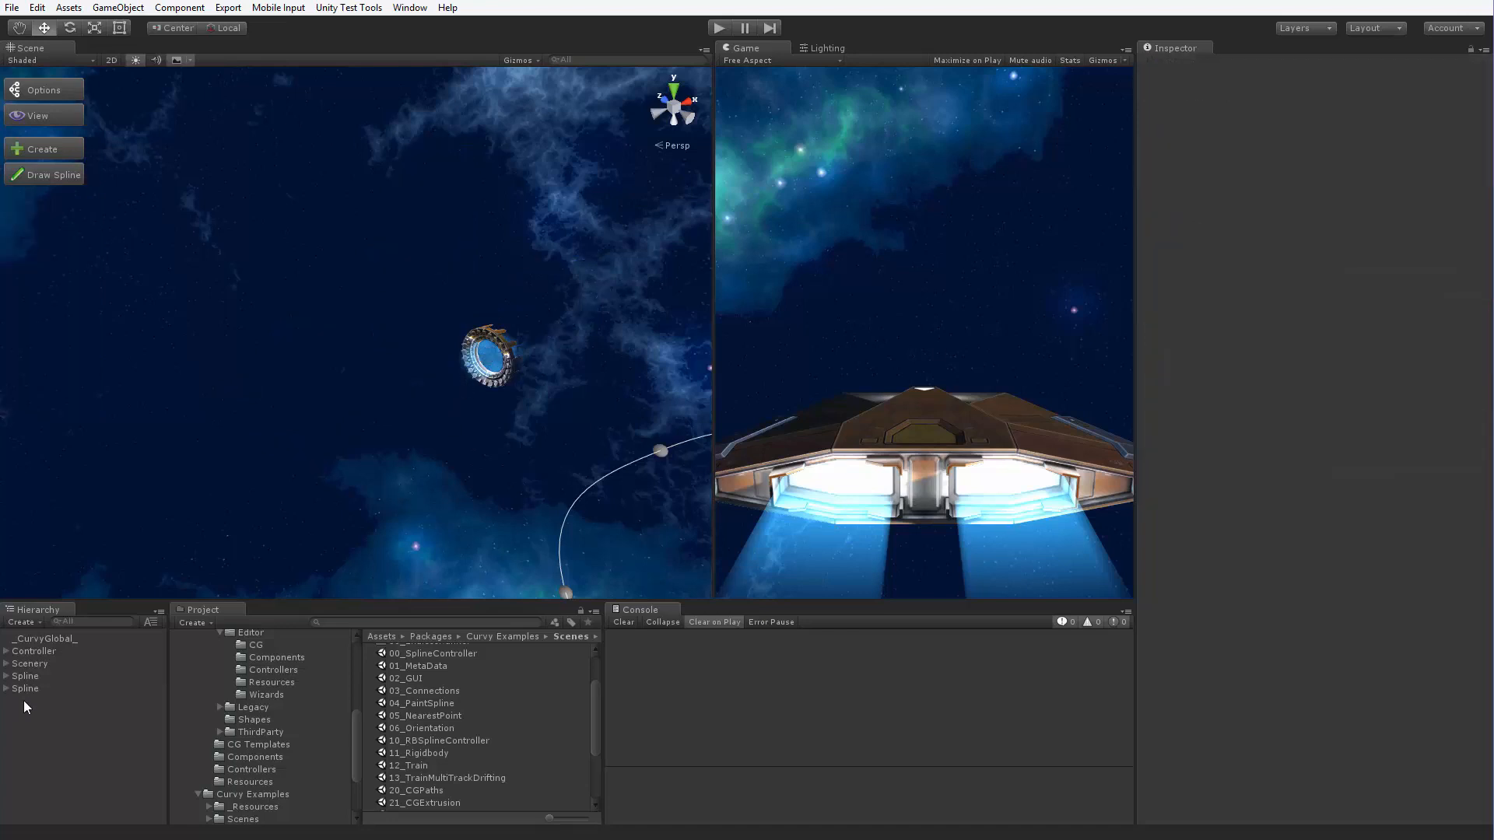
# Turn Show Gizmos back on for the original flight path spline and deselect it to check the scene
pyautogui.click(39, 675)
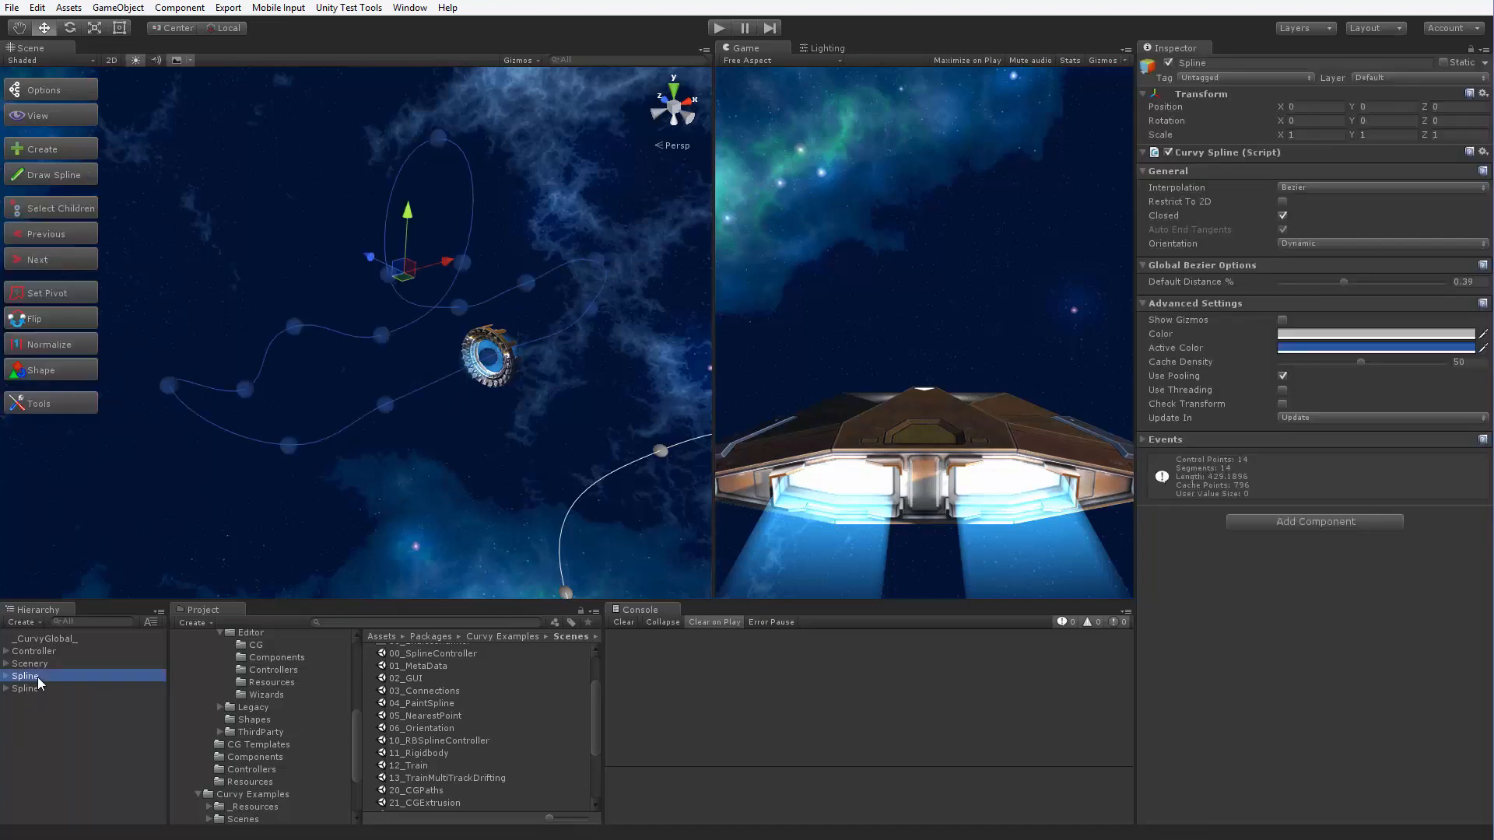
pyautogui.click(1282, 320)
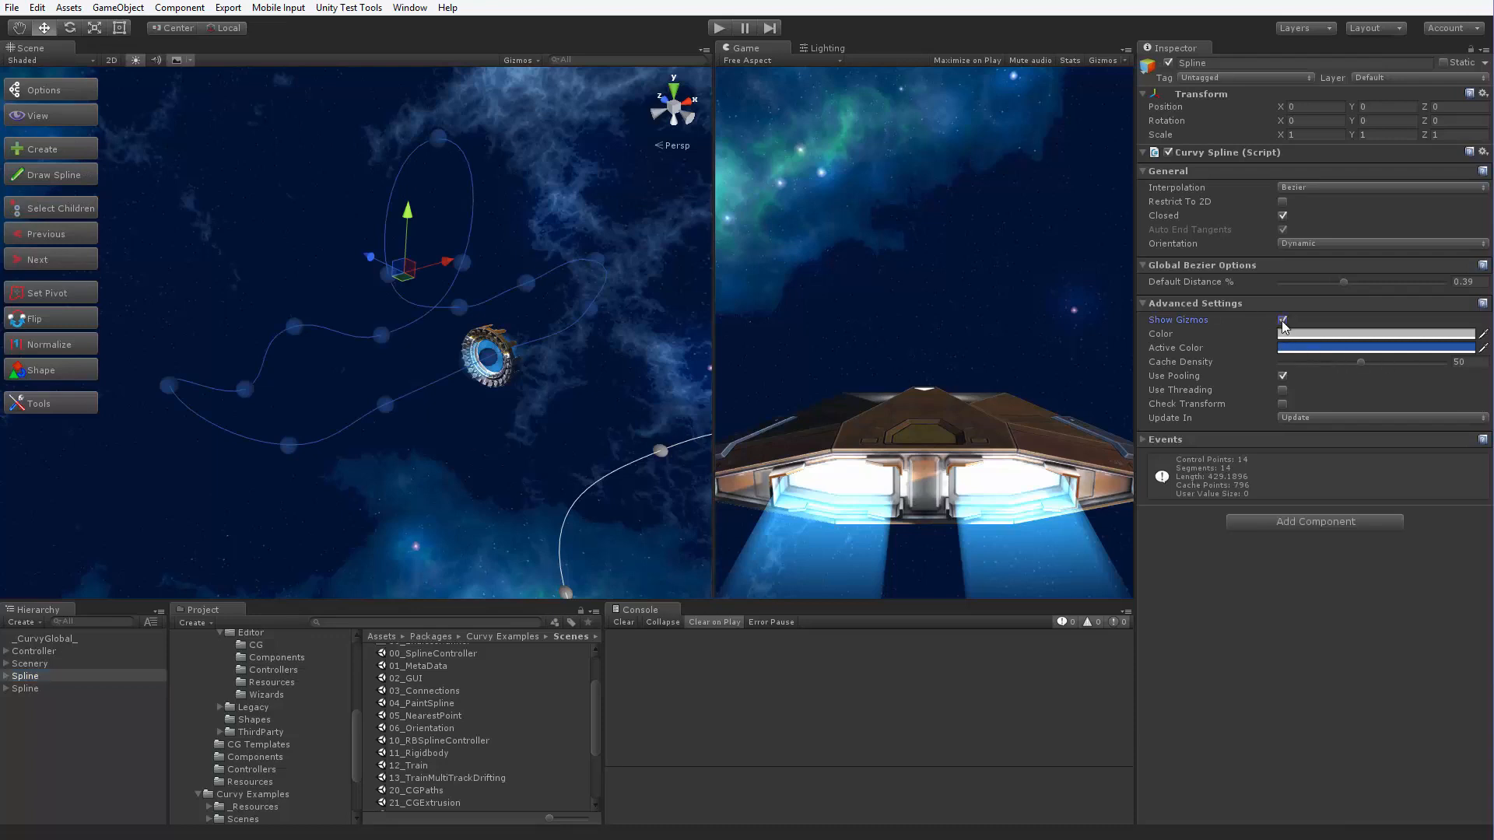
pyautogui.click(311, 510)
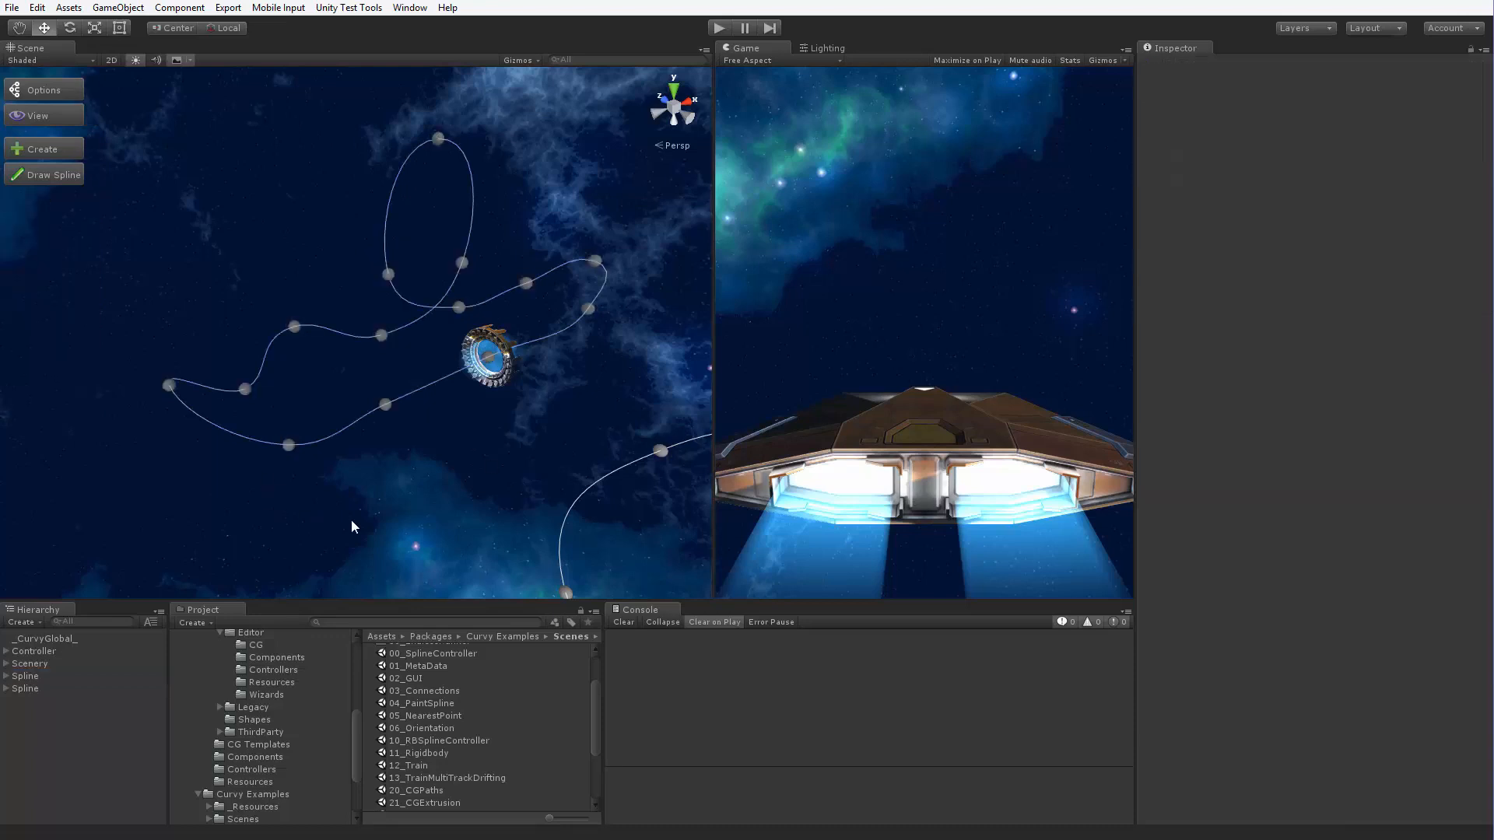
# Change the original flight path spline's Active Color to green by shifting the hue
pyautogui.click(37, 676)
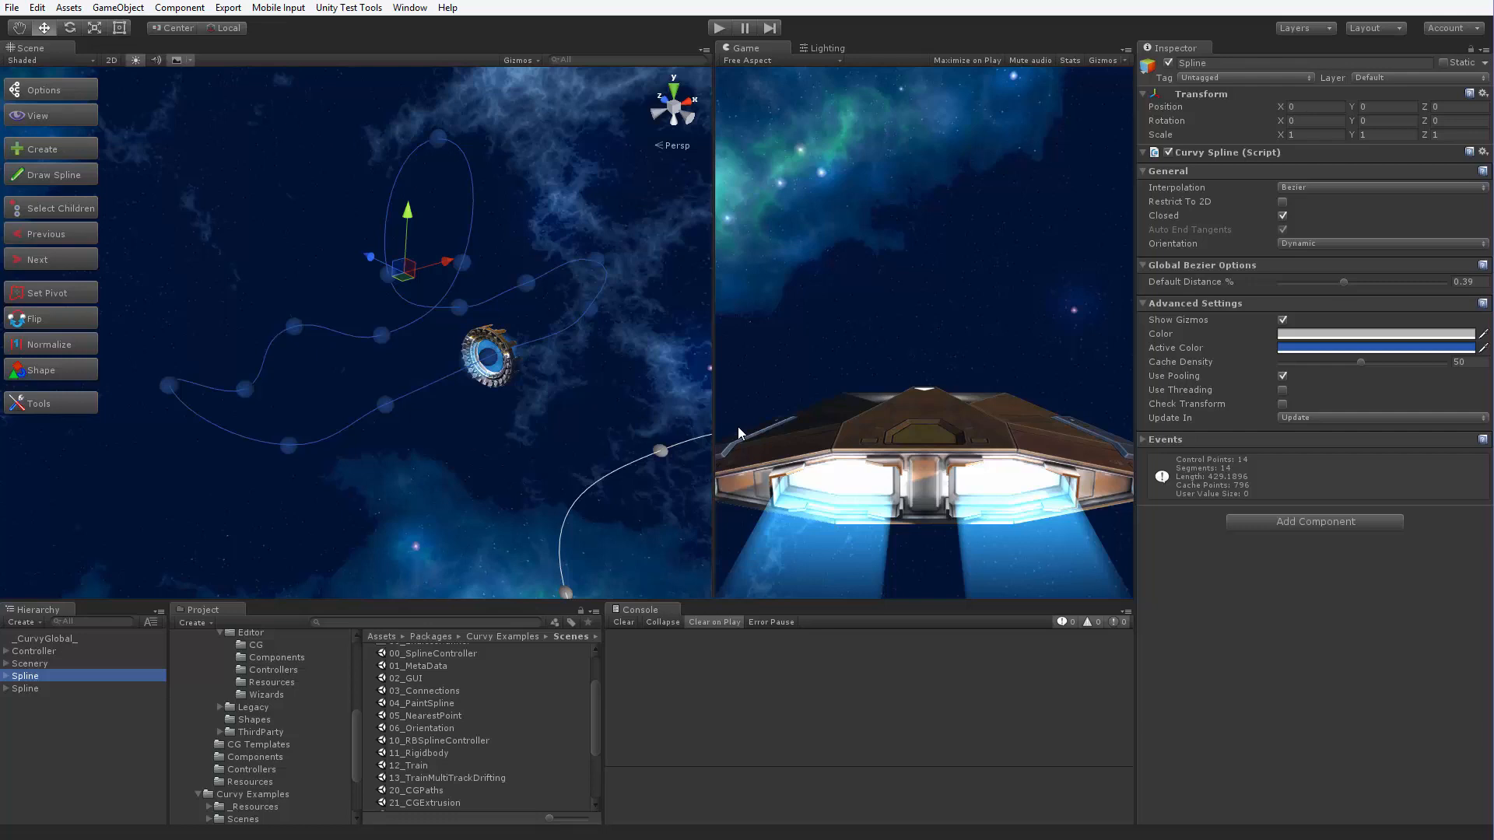
pyautogui.click(774, 362)
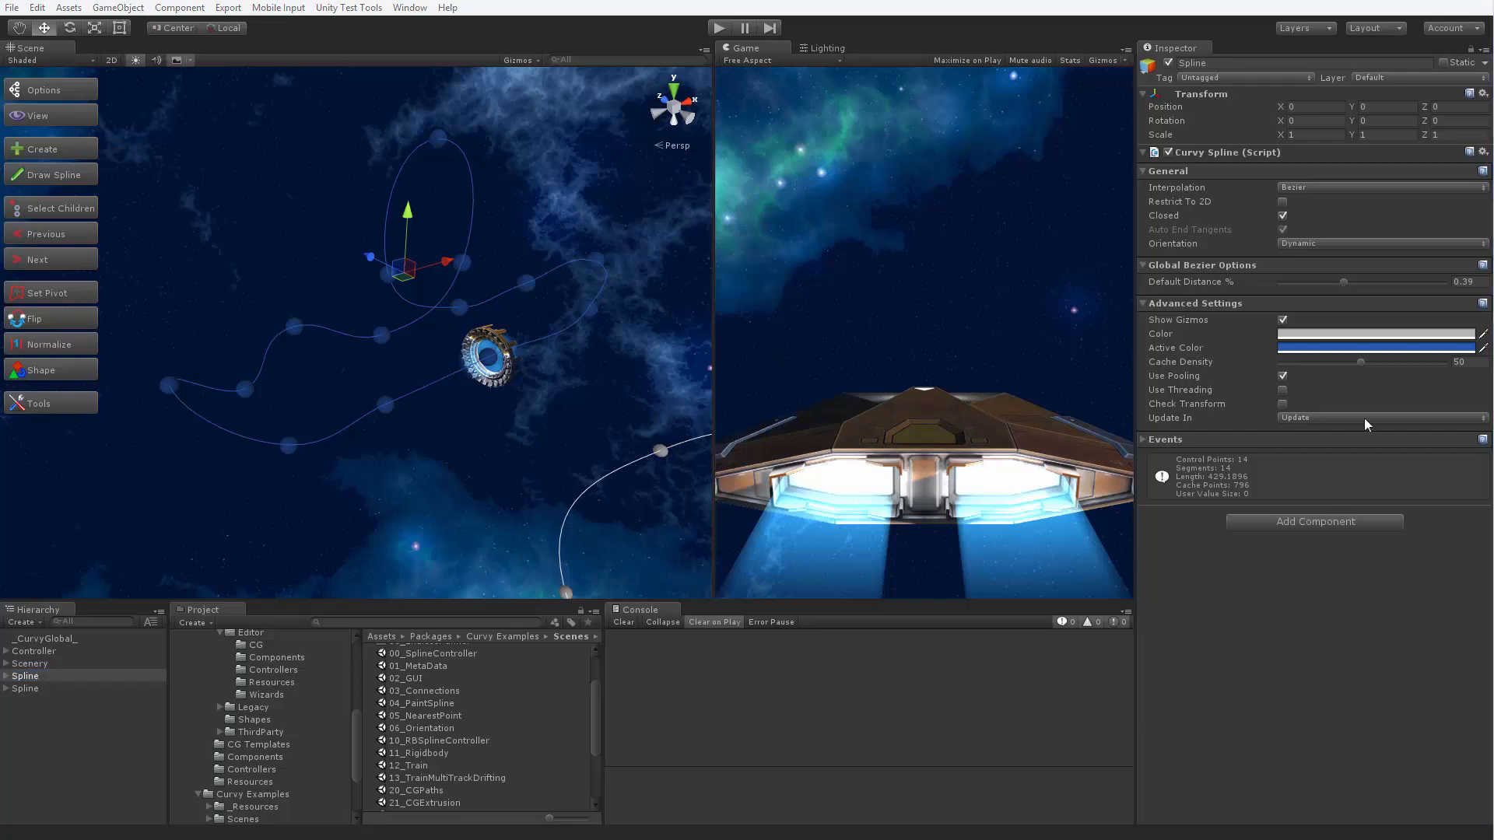
pyautogui.click(1381, 349)
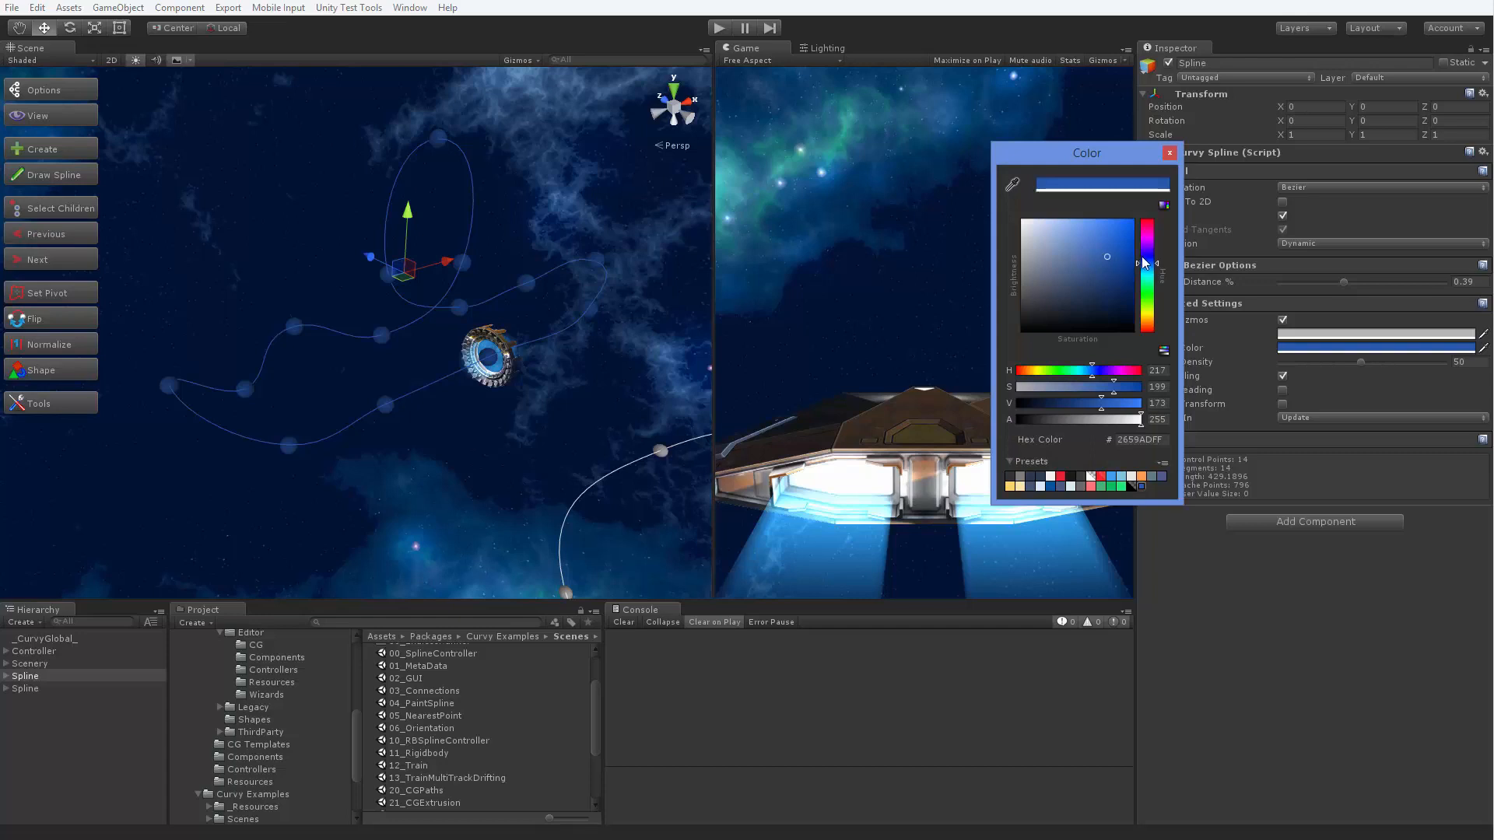
pyautogui.moveTo(1147, 264); pyautogui.dragTo(1146, 298)
pyautogui.click(762, 264)
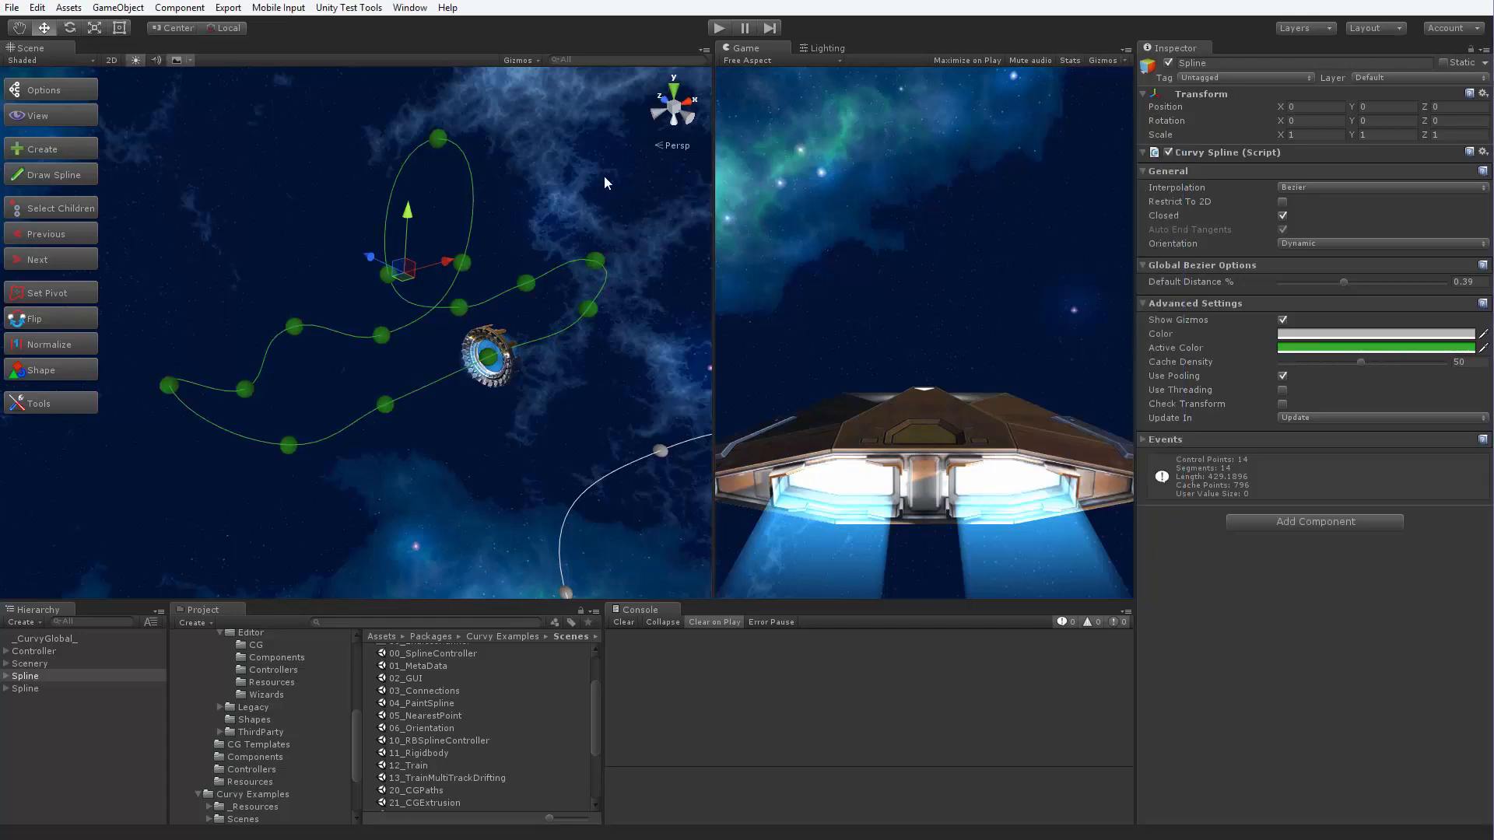
pyautogui.click(593, 188)
# Change the same spline's Color to white and deselect it to check the unselected curve
pyautogui.click(36, 675)
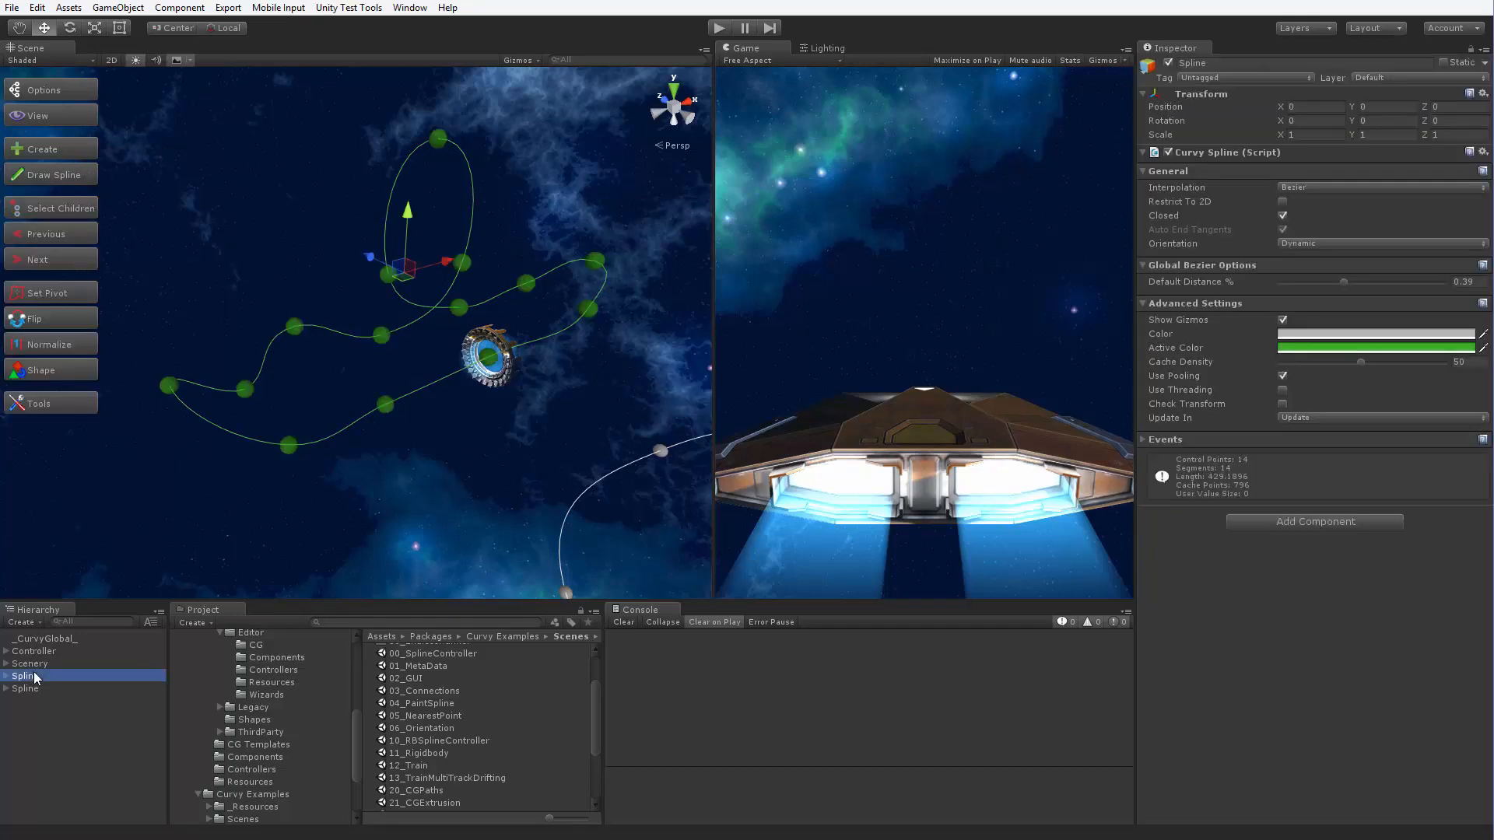
pyautogui.click(1428, 333)
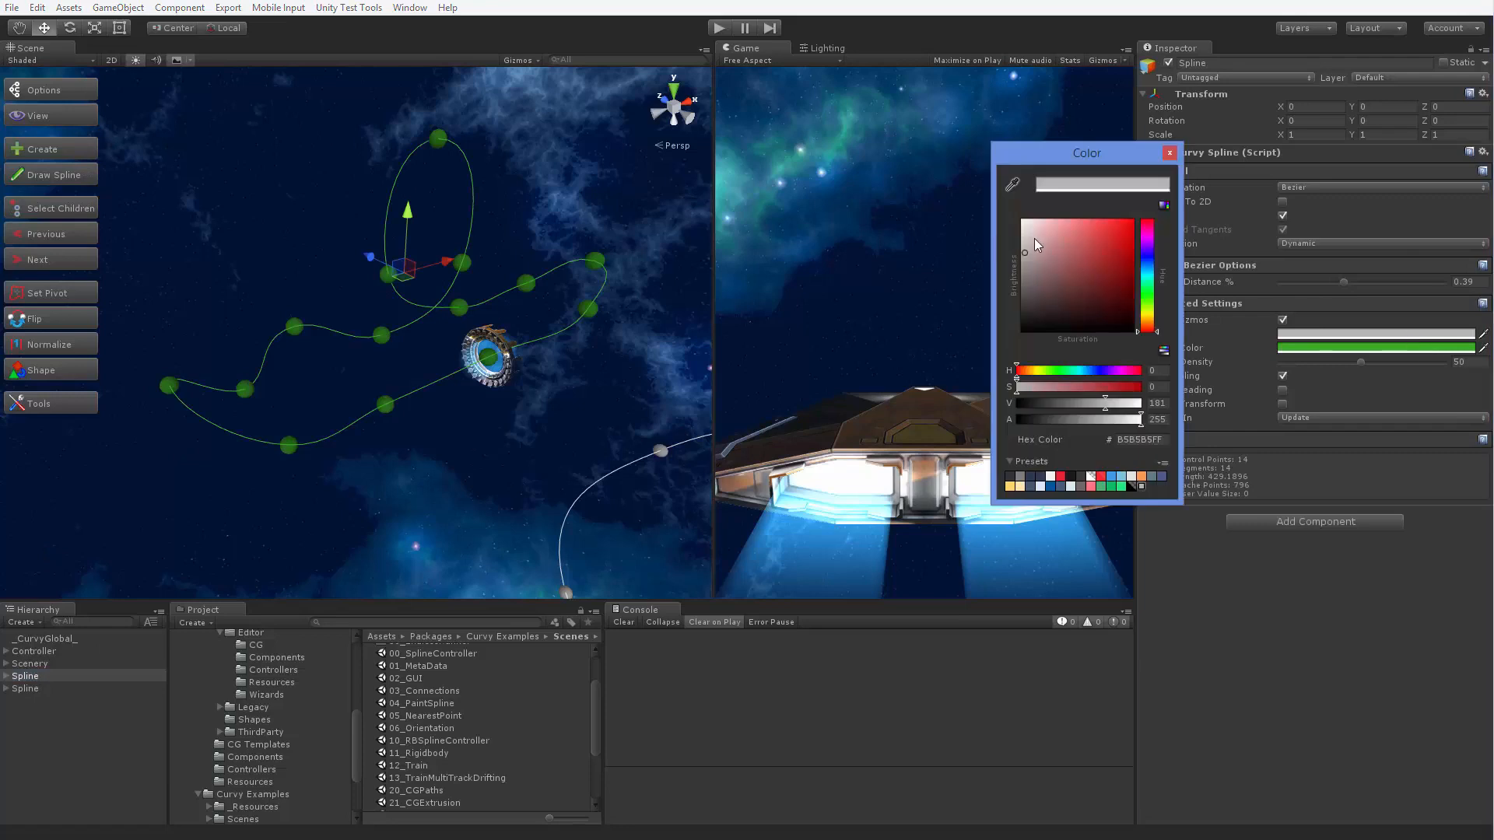
pyautogui.moveTo(1034, 238); pyautogui.dragTo(958, 180)
pyautogui.click(574, 171)
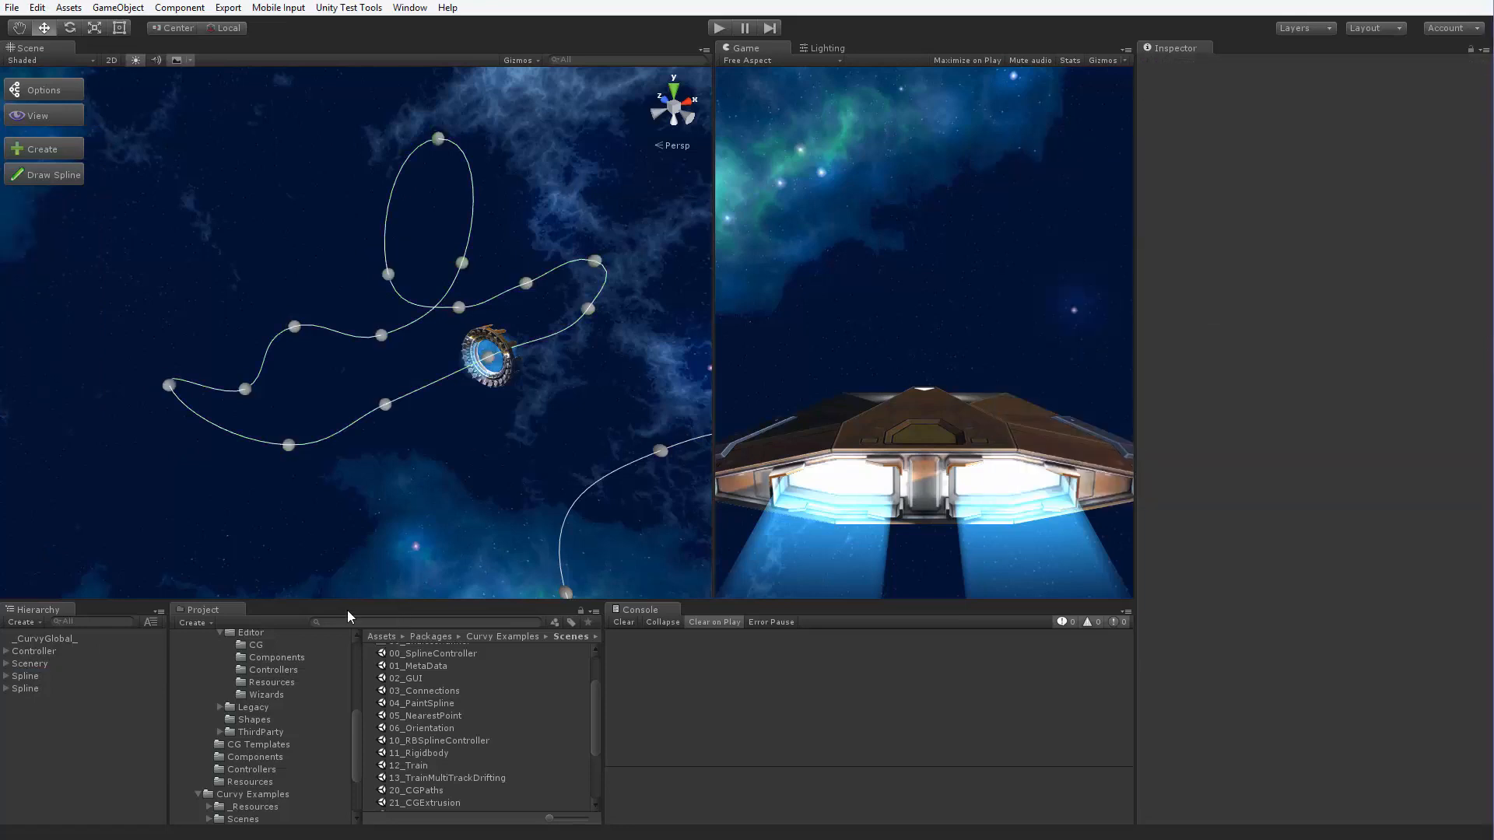
# Examine the default spline and selection colors in the Curvy preferences with the flight path spline selected, and close the preferences
pyautogui.click(39, 675)
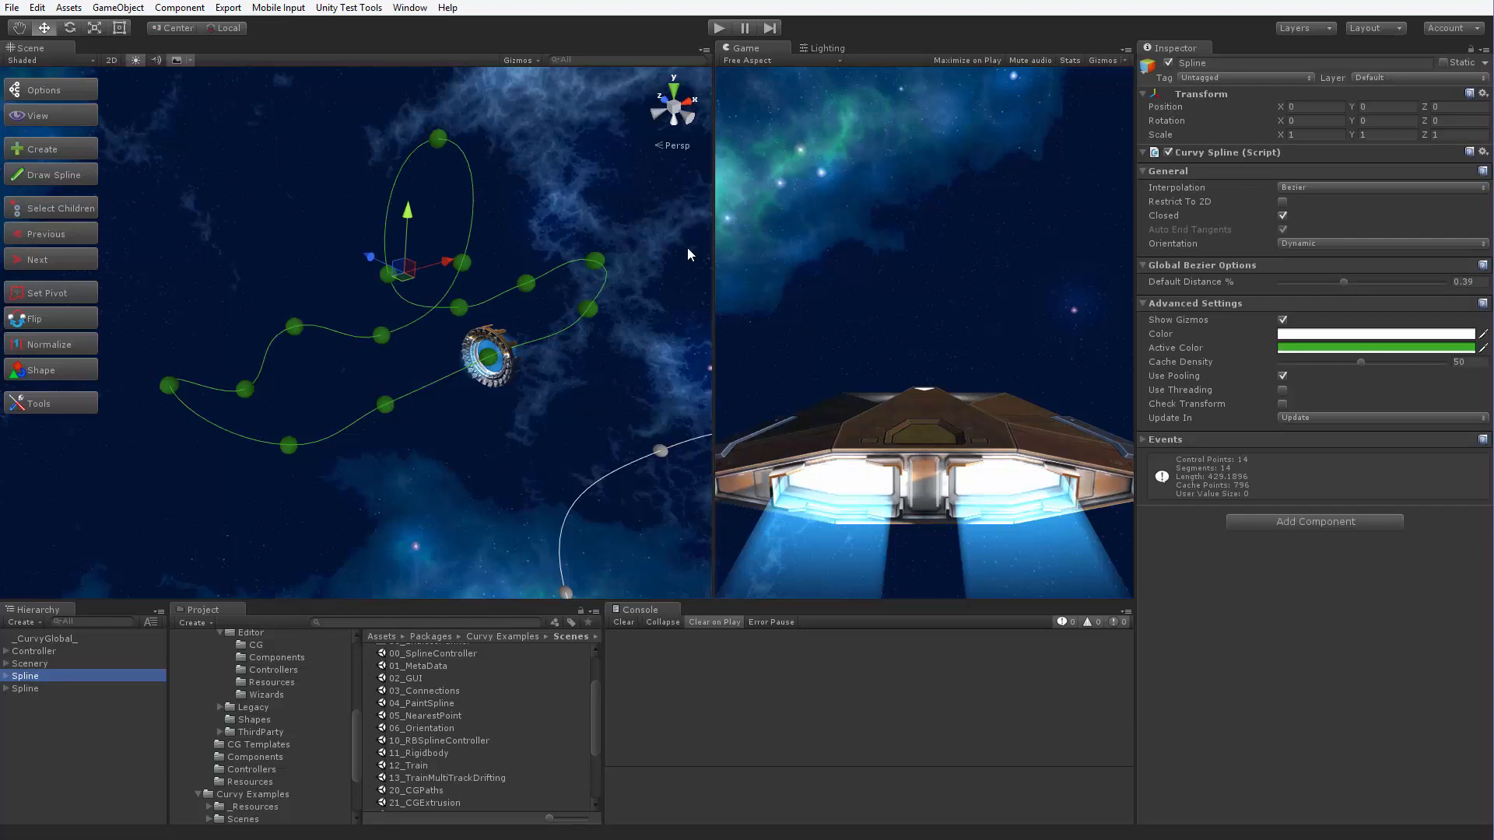
pyautogui.click(52, 83)
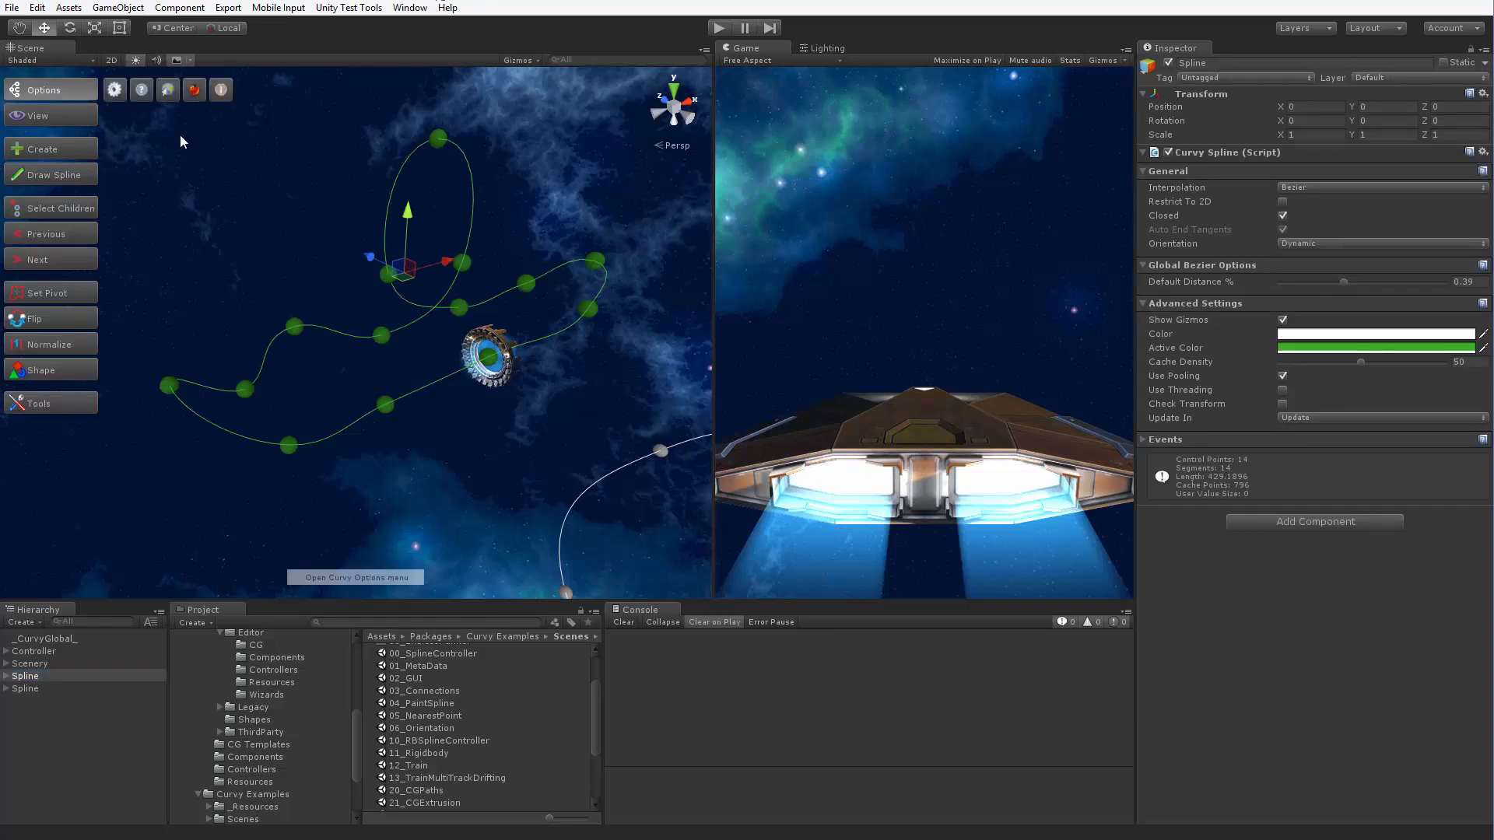
pyautogui.click(115, 89)
pyautogui.click(817, 301)
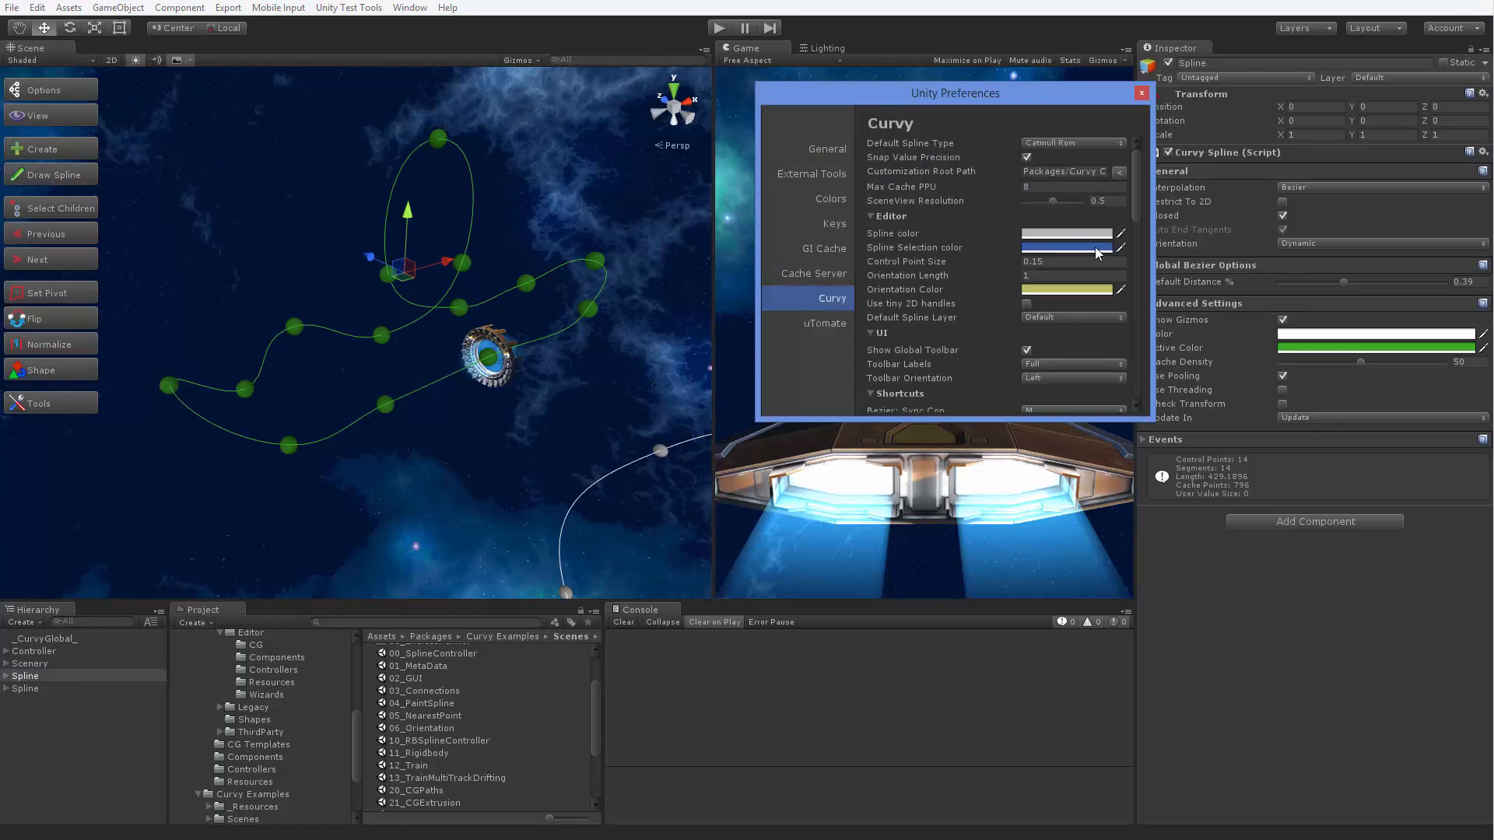
pyautogui.click(1141, 92)
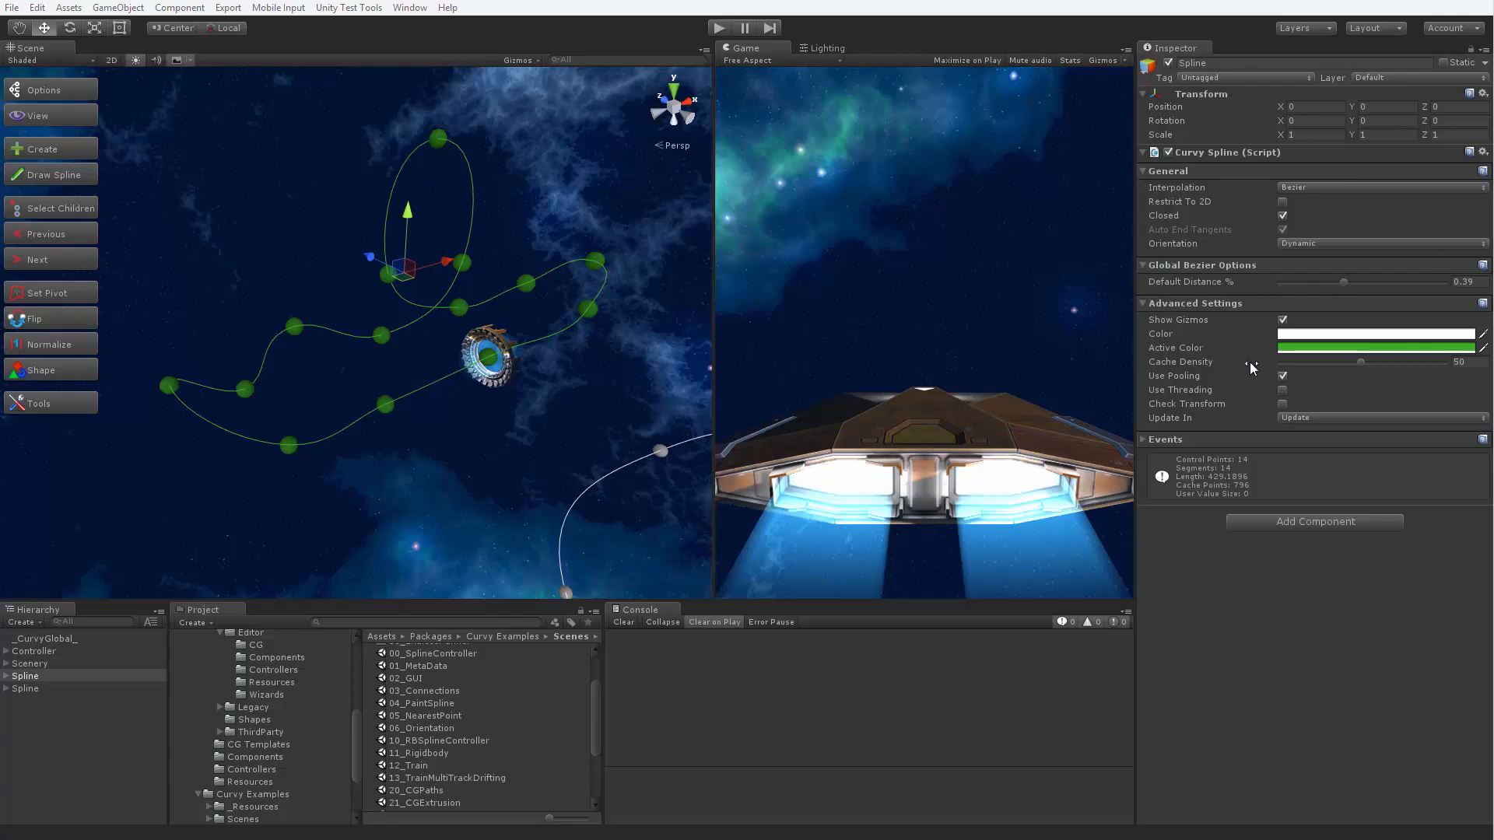
# Show the spline's orientation vectors in the scene and try the Cache Density slider, leaving it at 50
pyautogui.click(61, 114)
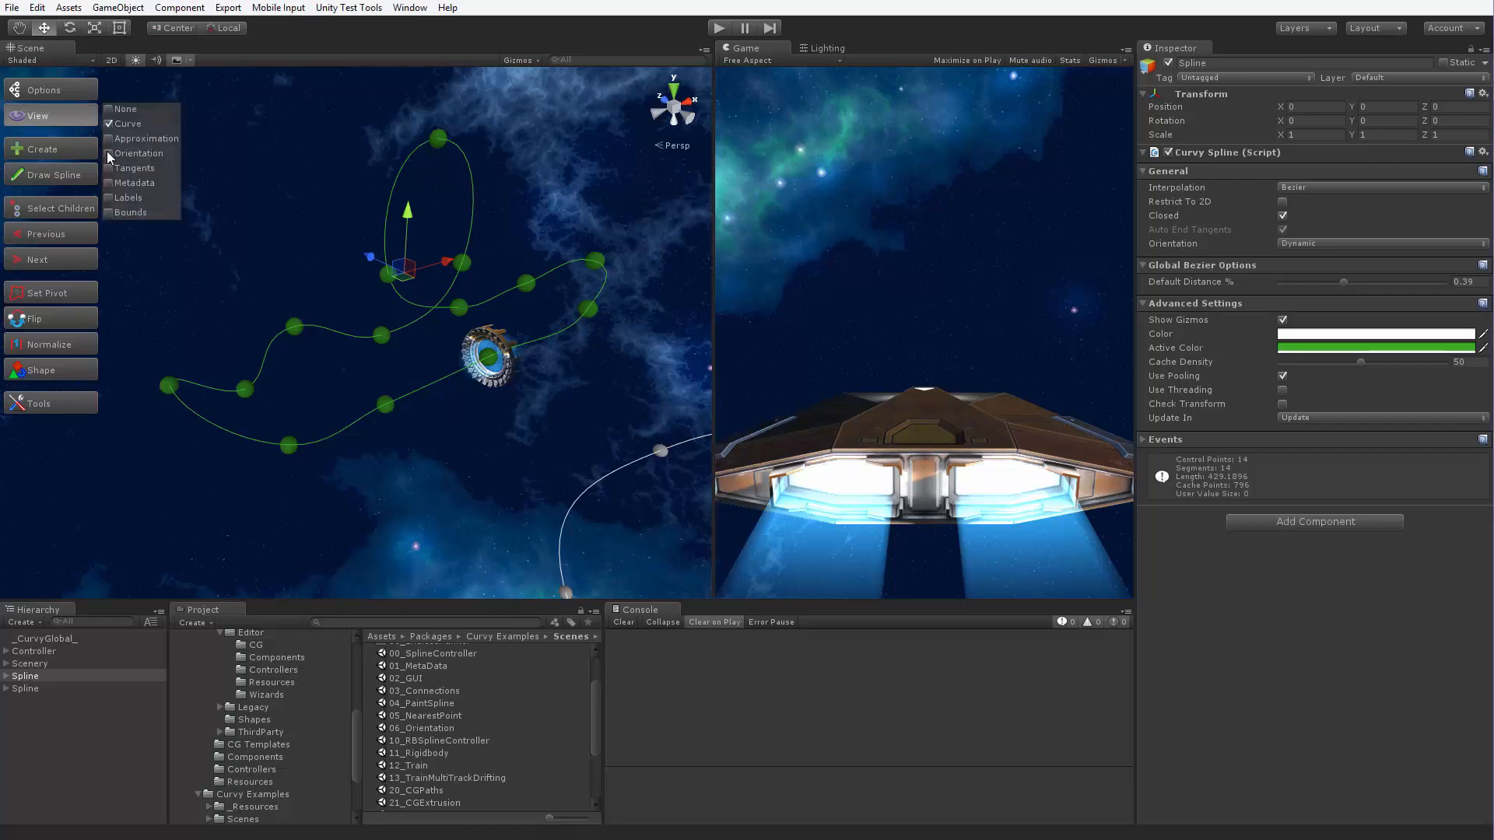
pyautogui.click(108, 154)
pyautogui.scroll(5, 409, 495)
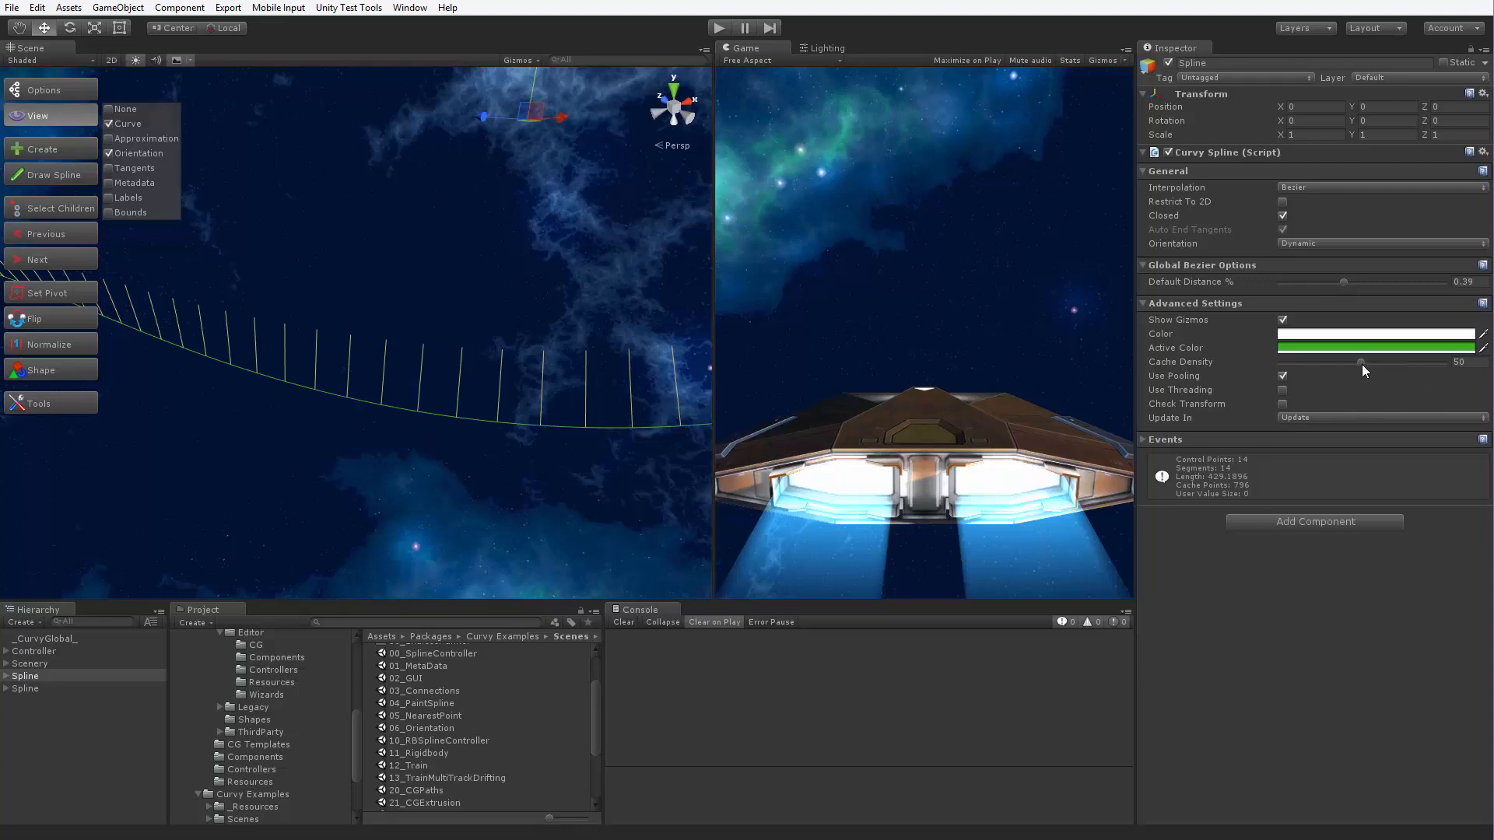
pyautogui.moveTo(1360, 362)
pyautogui.mouseDown()
pyautogui.moveTo(1326, 368)
pyautogui.moveTo(1444, 359)
pyautogui.moveTo(1355, 364)
pyautogui.mouseUp()
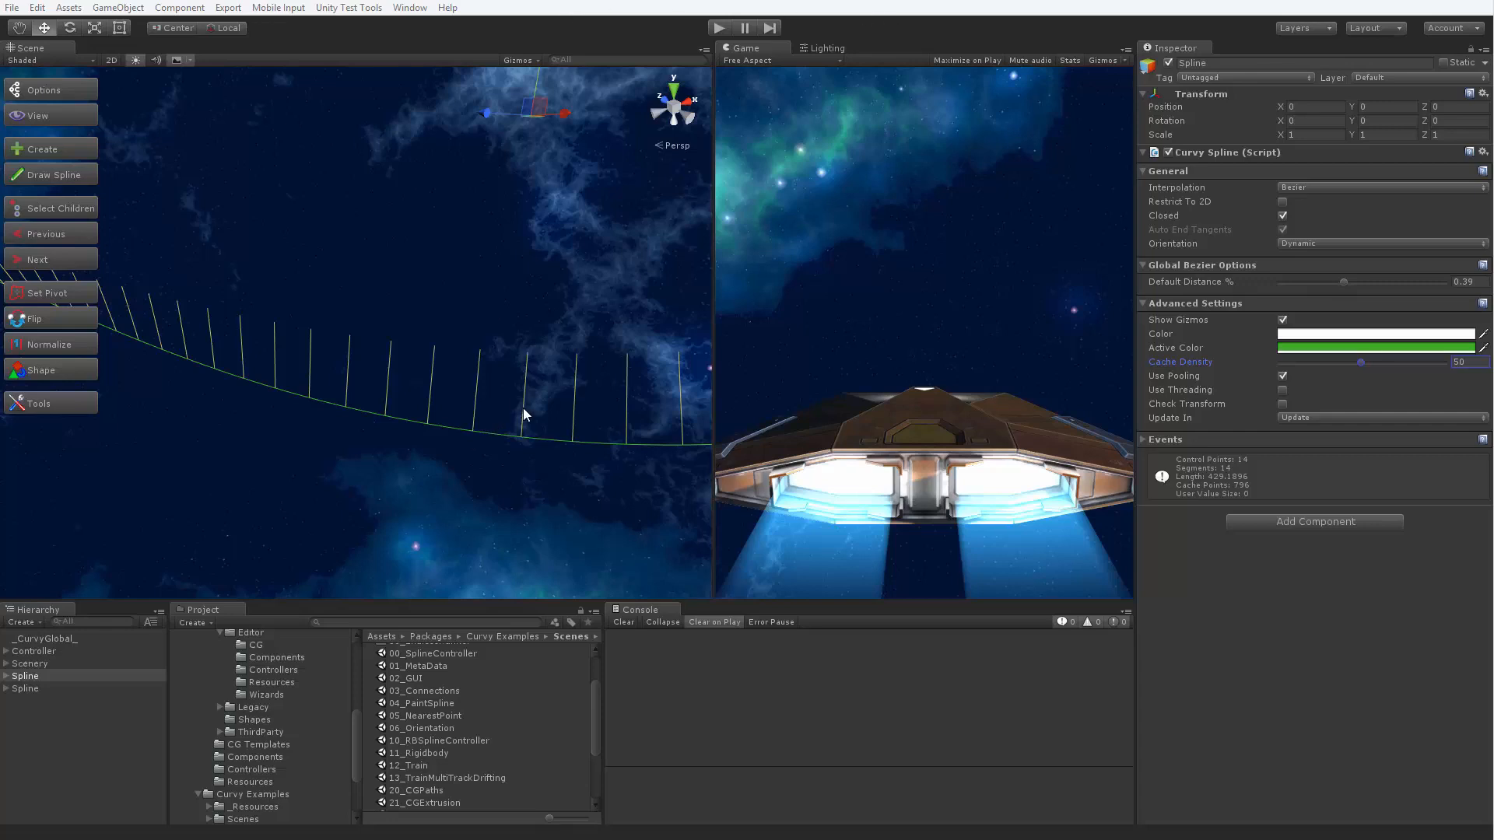
pyautogui.moveTo(526, 376); pyautogui.dragTo(542, 358, button='middle')
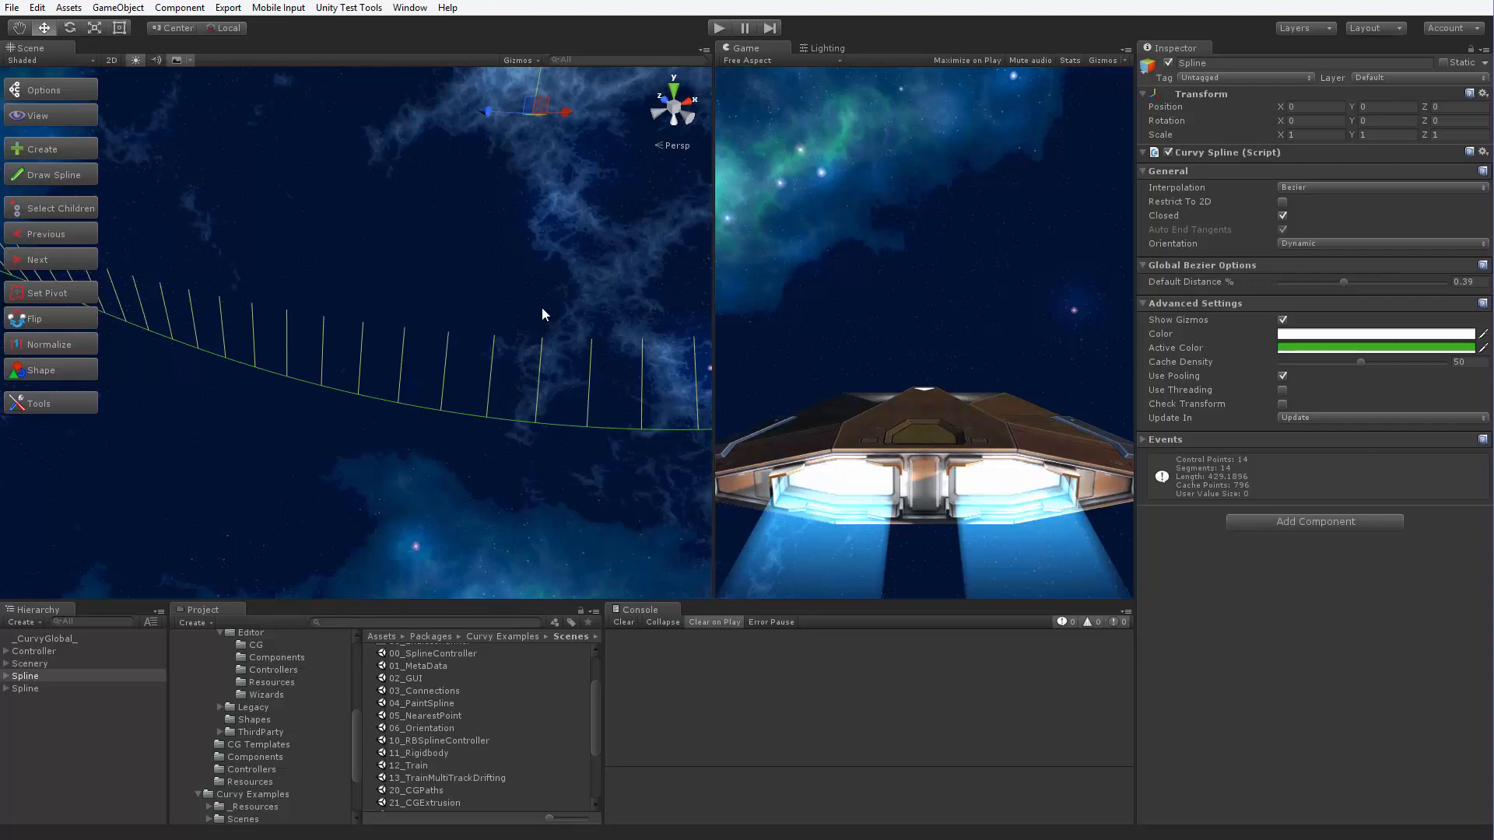
pyautogui.scroll(-3, 534, 306)
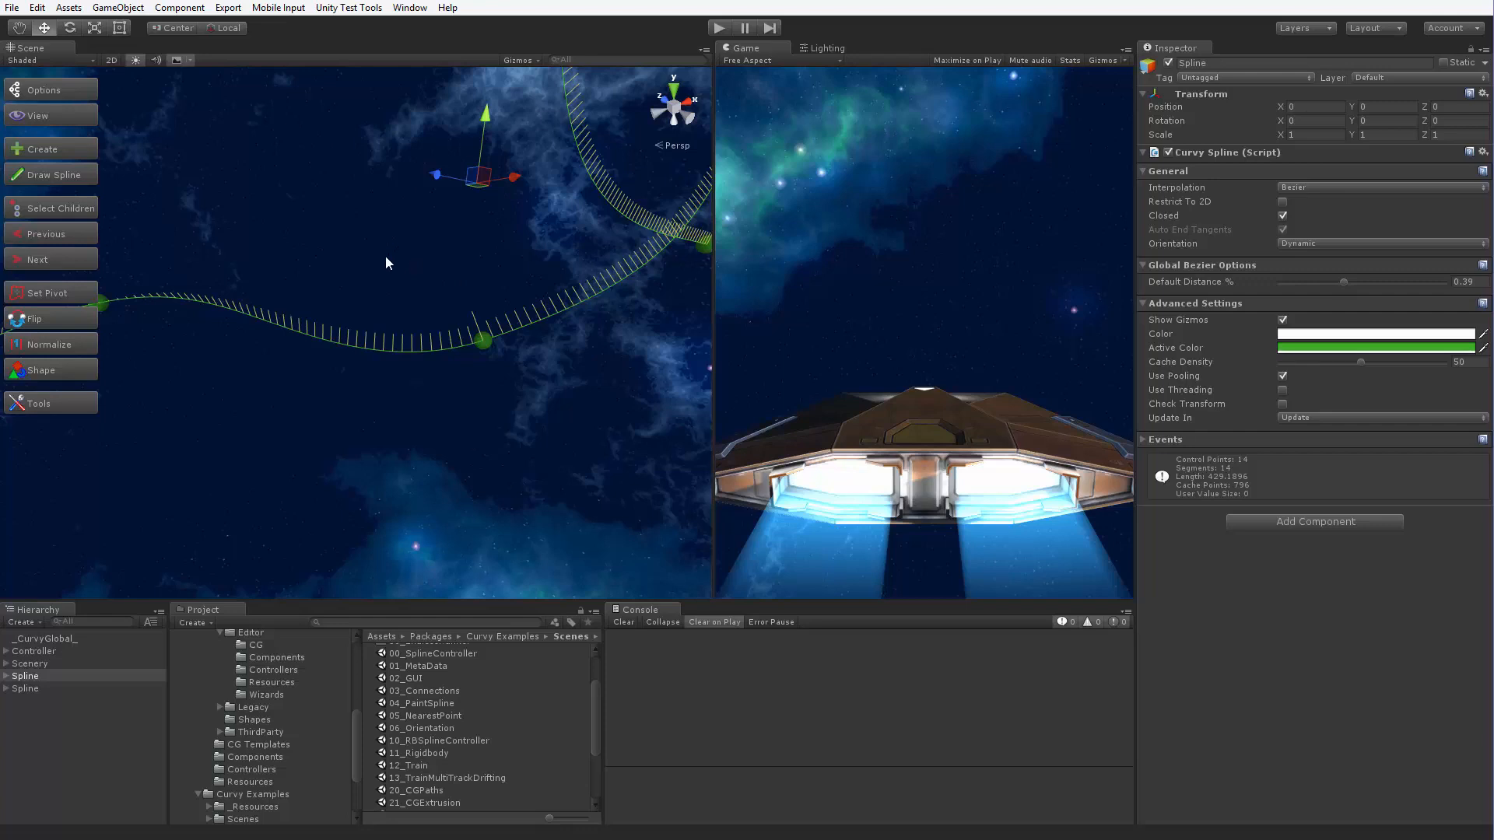
# Set Max Cache PPU to 16 in the Curvy preferences and refresh the spline by nudging Cache Density, keeping it at 50
pyautogui.click(22, 91)
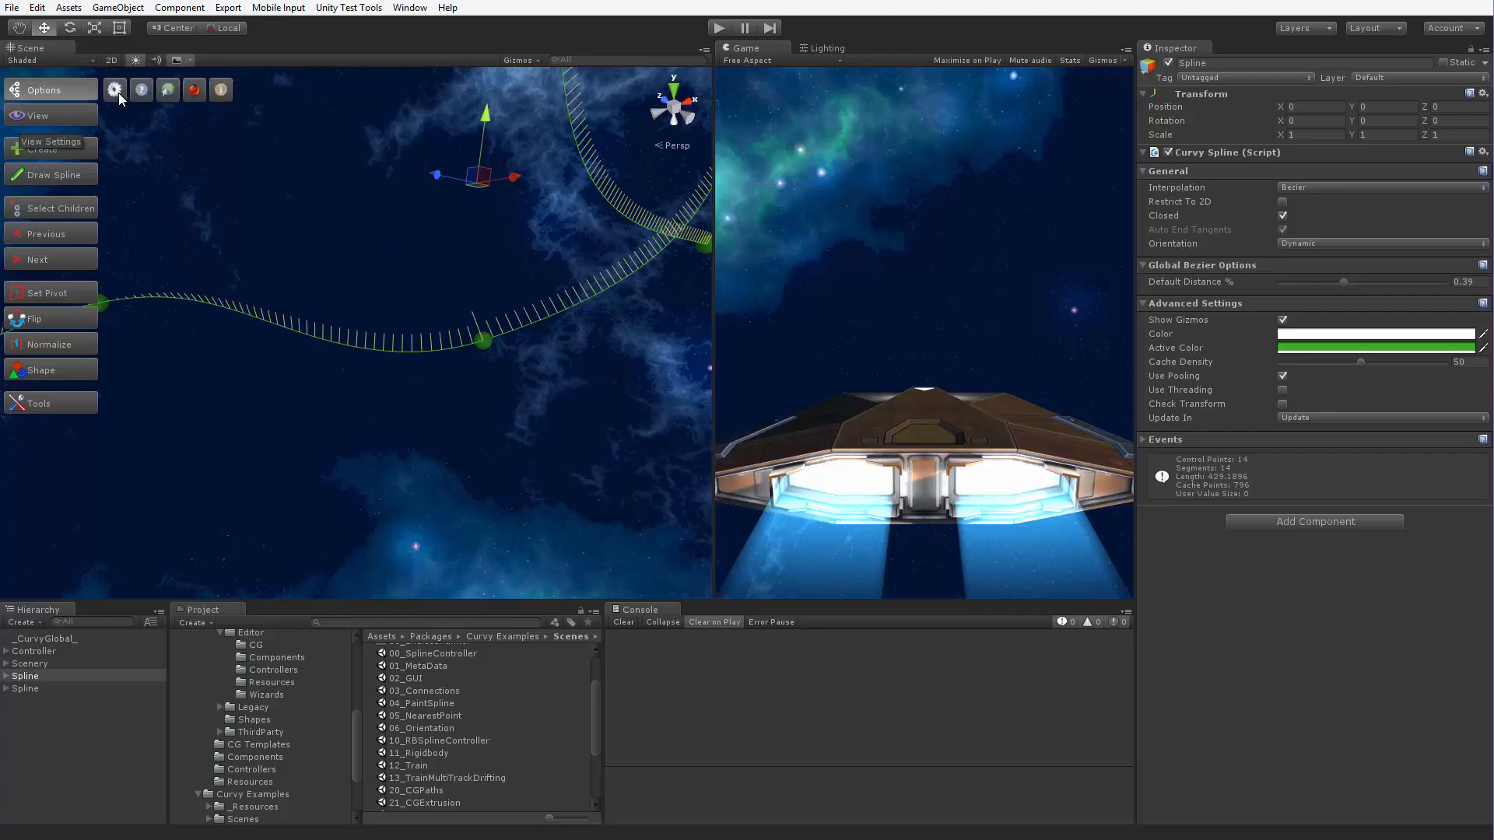
pyautogui.click(118, 92)
pyautogui.click(831, 295)
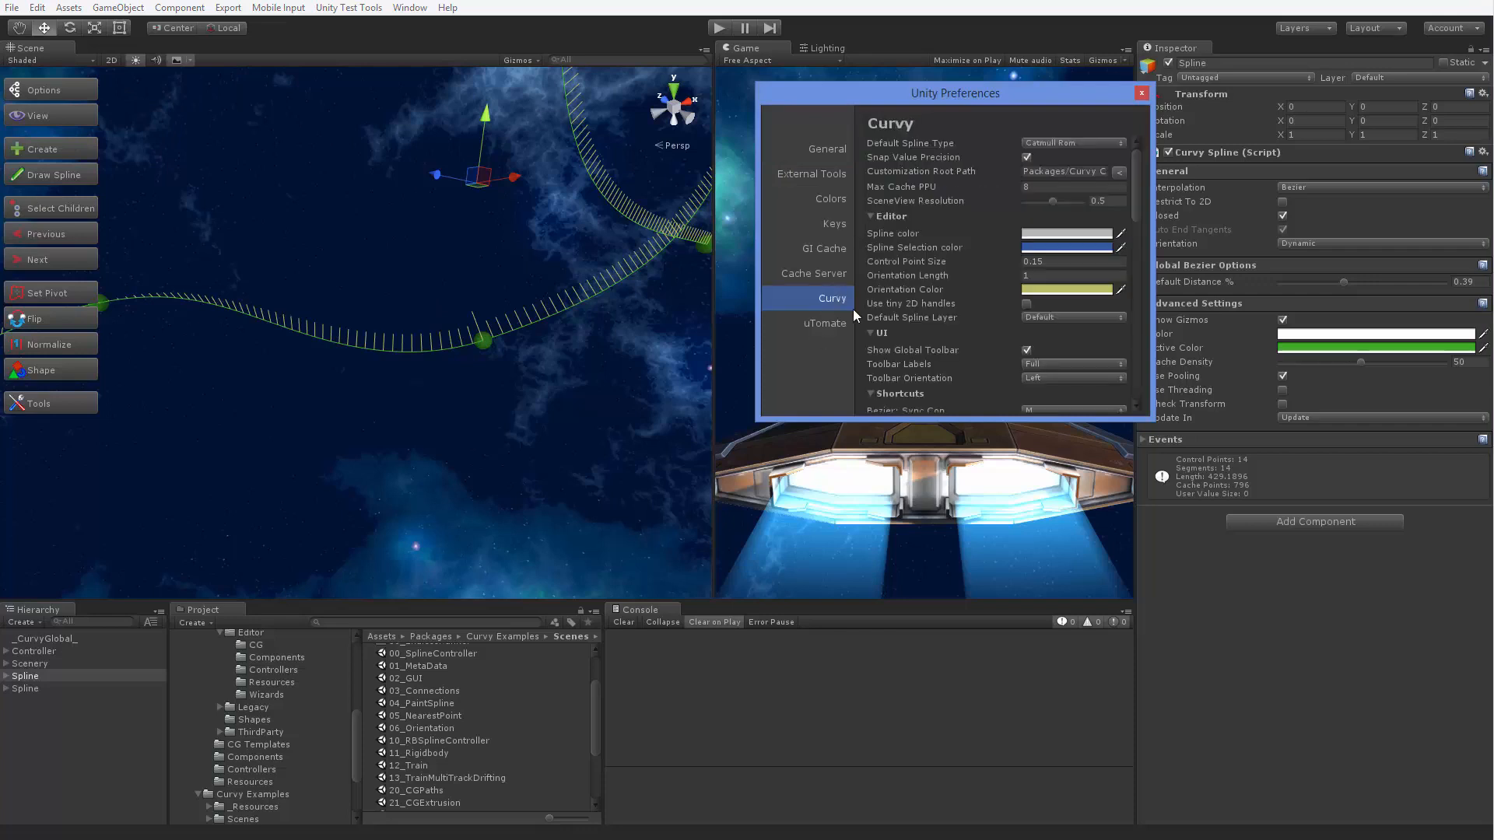
pyautogui.click(985, 188)
pyautogui.write('16')
pyautogui.click(1142, 93)
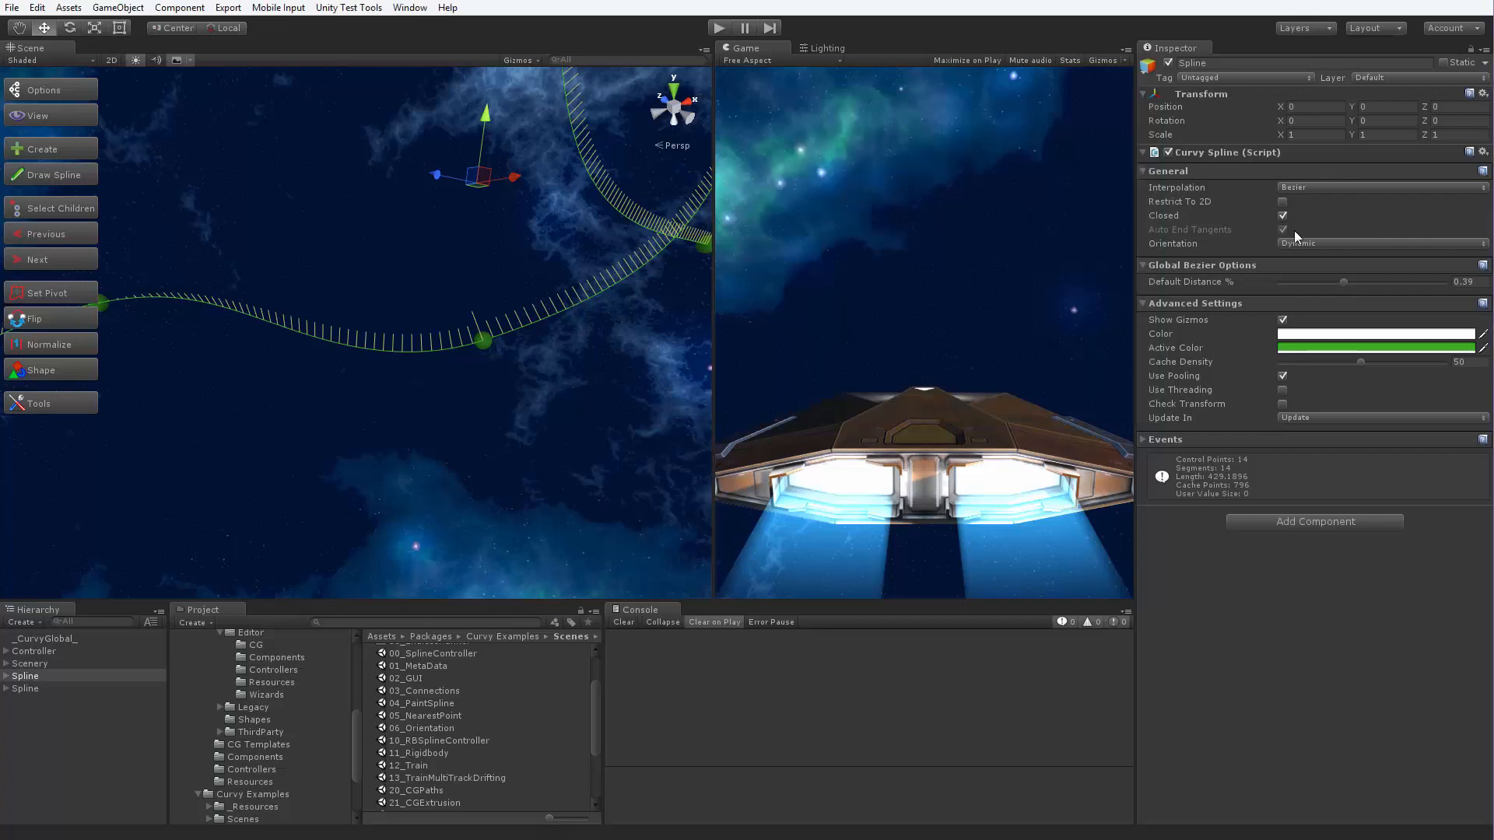
pyautogui.moveTo(1360, 362); pyautogui.dragTo(1362, 361)
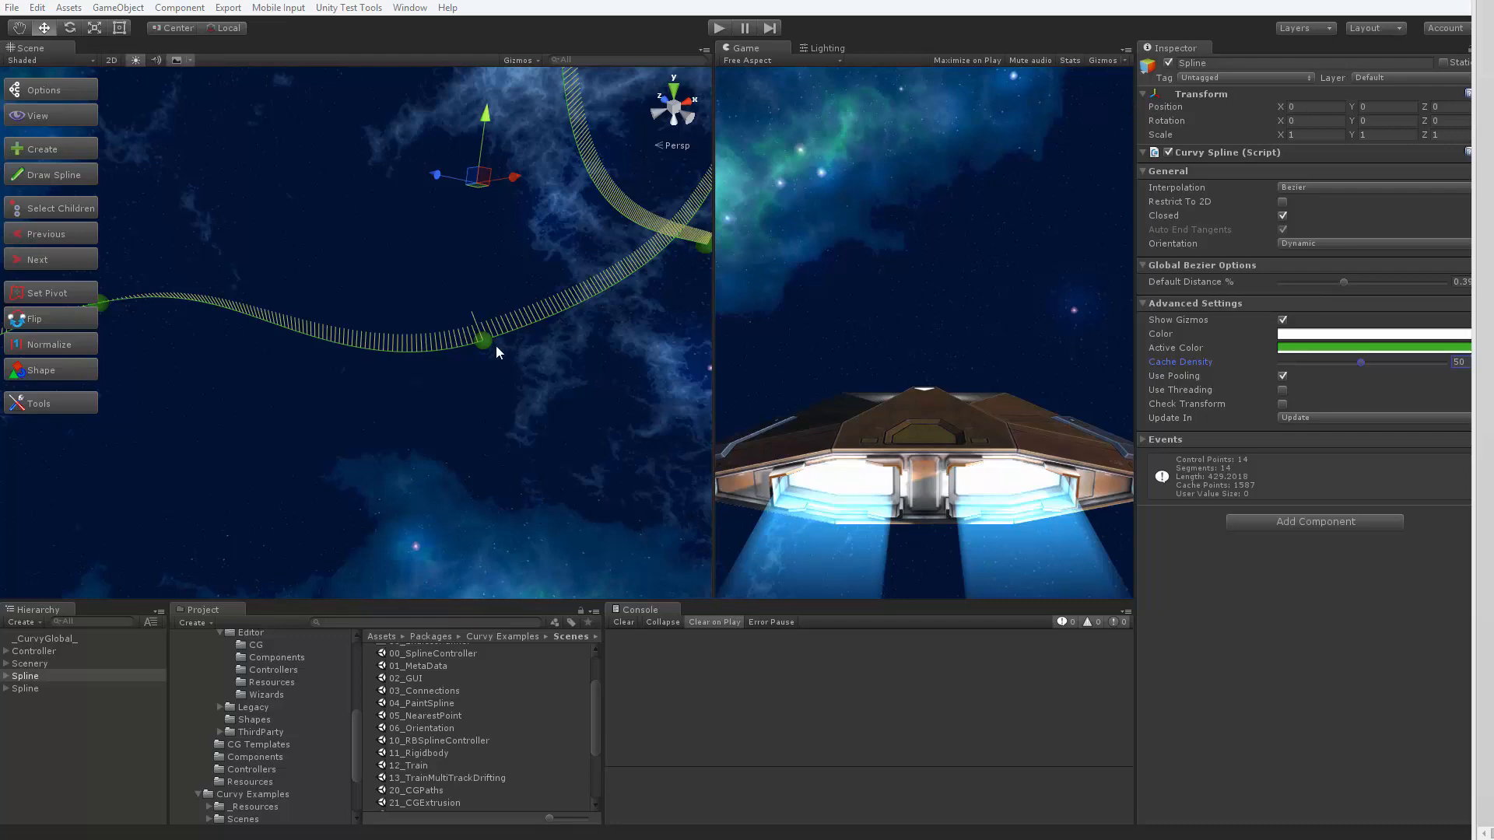
# Move control point CP0013 of the flight path to about -49.3, -0.5, -49.8
pyautogui.moveTo(493, 358); pyautogui.dragTo(526, 266, button='middle')
pyautogui.scroll(-9, 490, 333)
pyautogui.scroll(4, 442, 379)
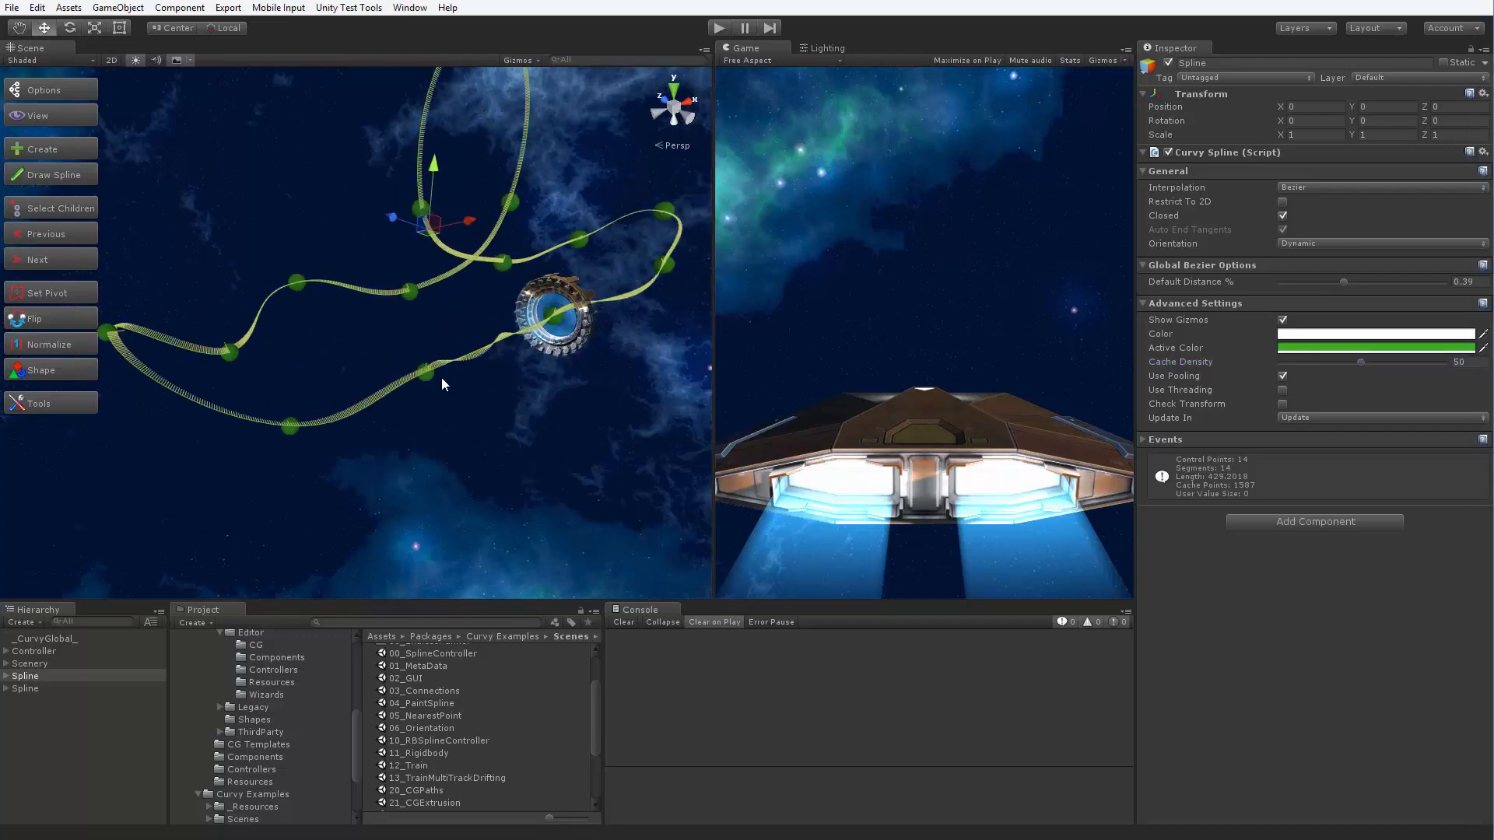
pyautogui.click(426, 371)
pyautogui.moveTo(427, 377); pyautogui.dragTo(414, 377)
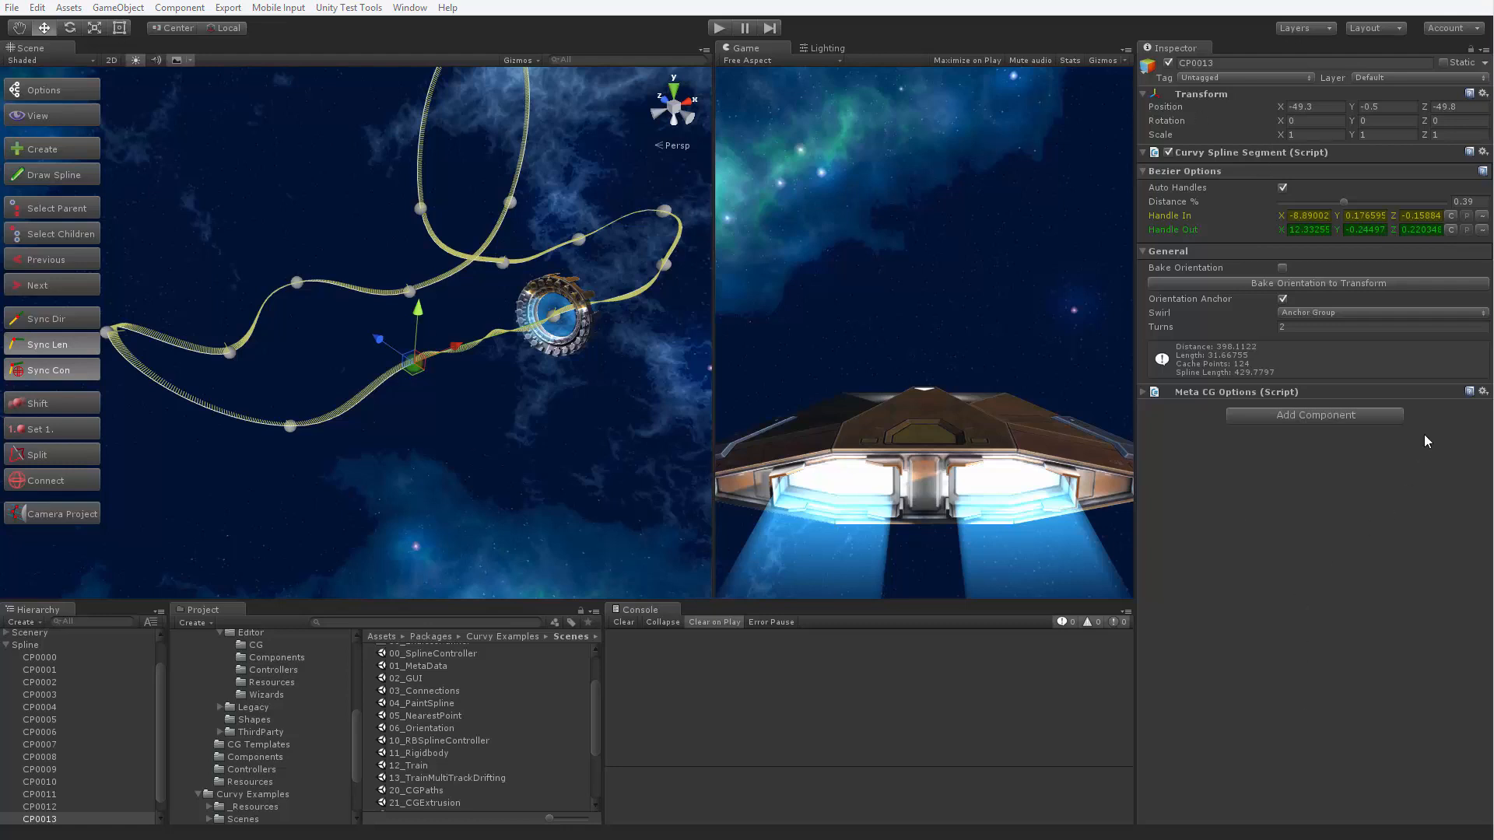
# Reselect the parent spline, collapse its control points and check its Update In options
pyautogui.click(52, 646)
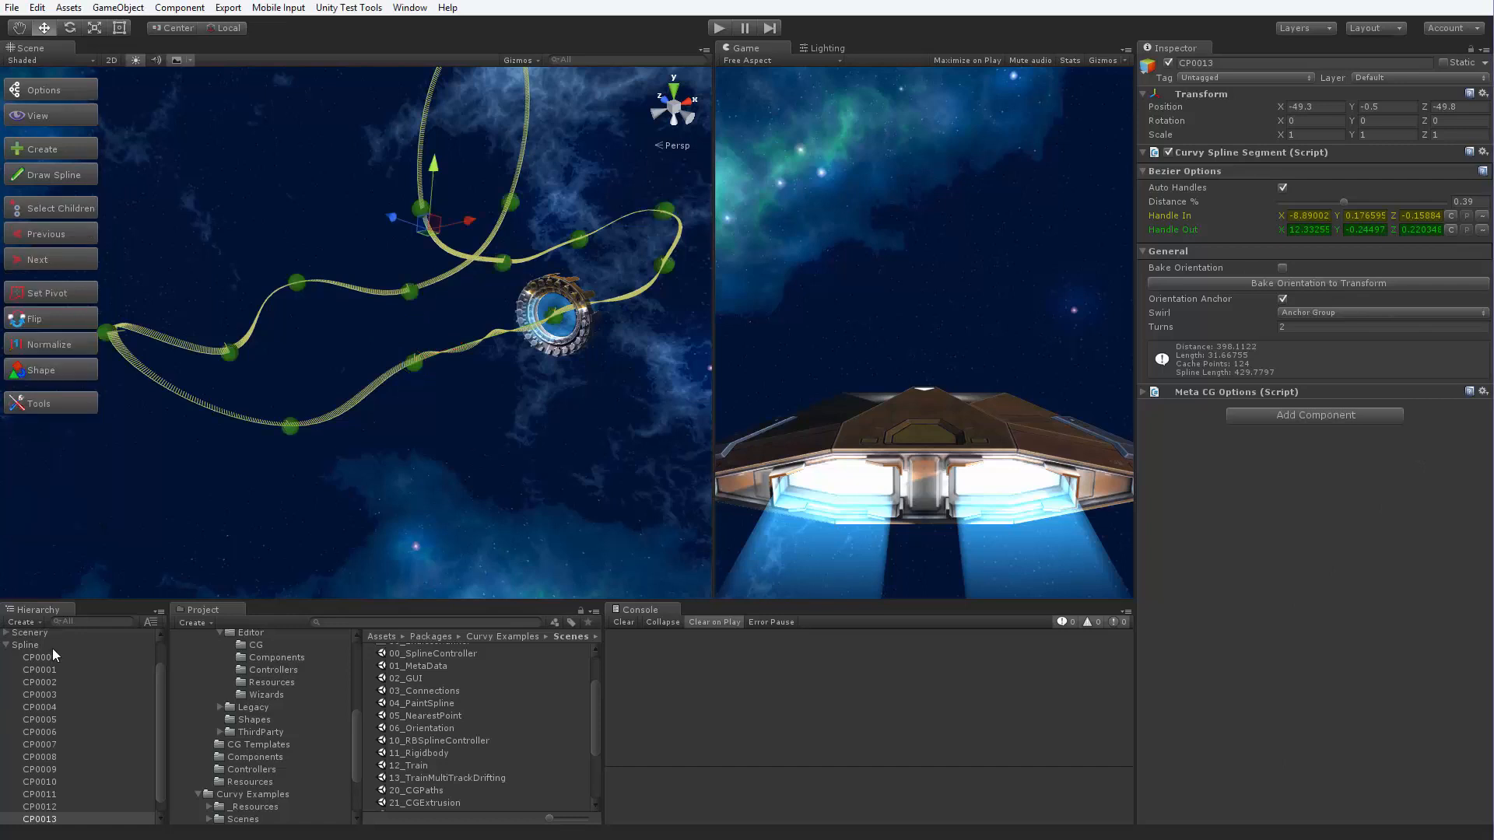
pyautogui.click(11, 646)
pyautogui.click(1287, 417)
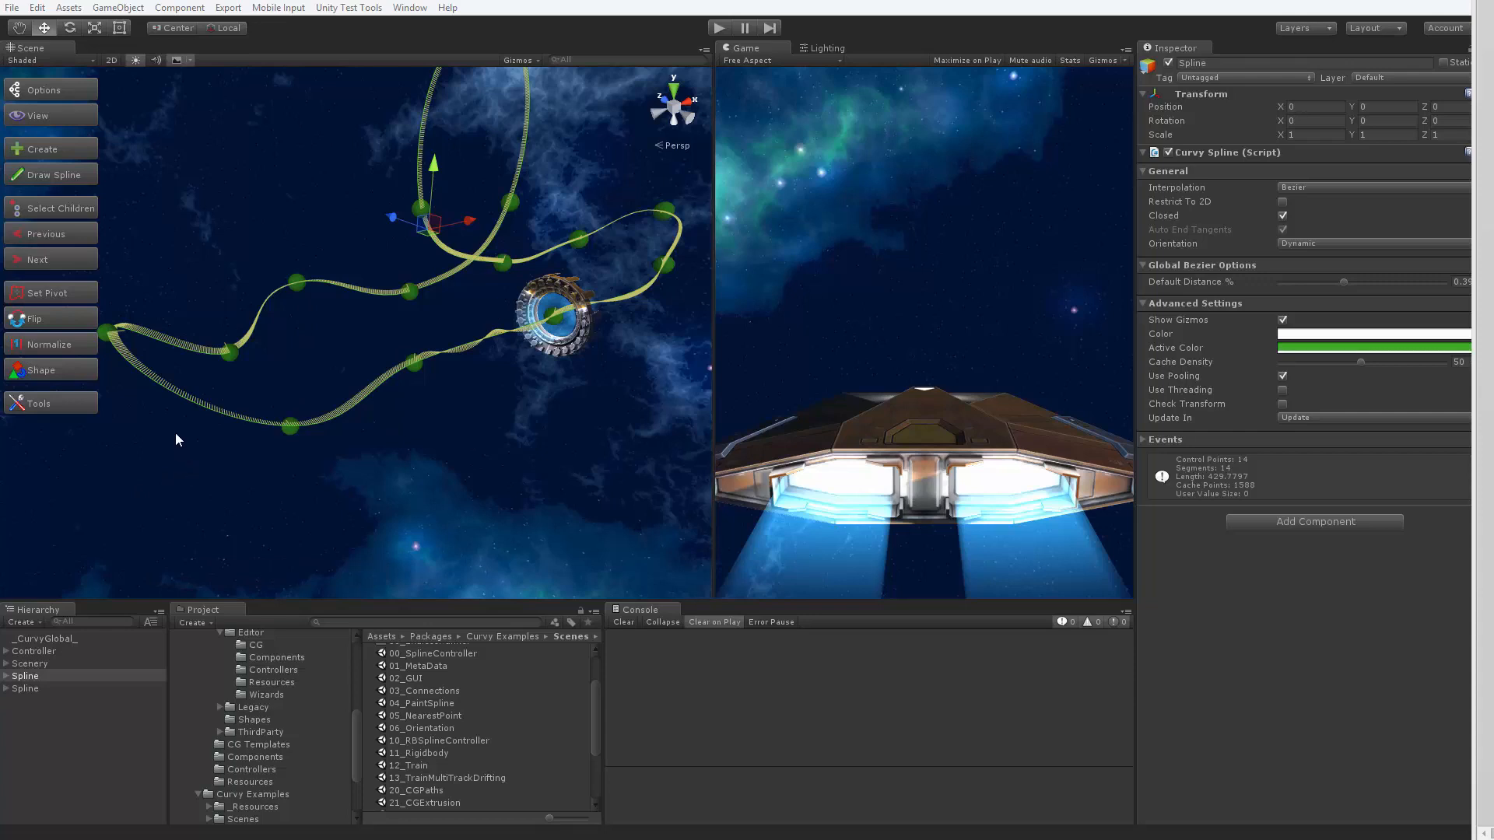
# Open the Set Pivot options and remove the scene's skybox so the spline's bounding box can be seen in full
pyautogui.click(80, 293)
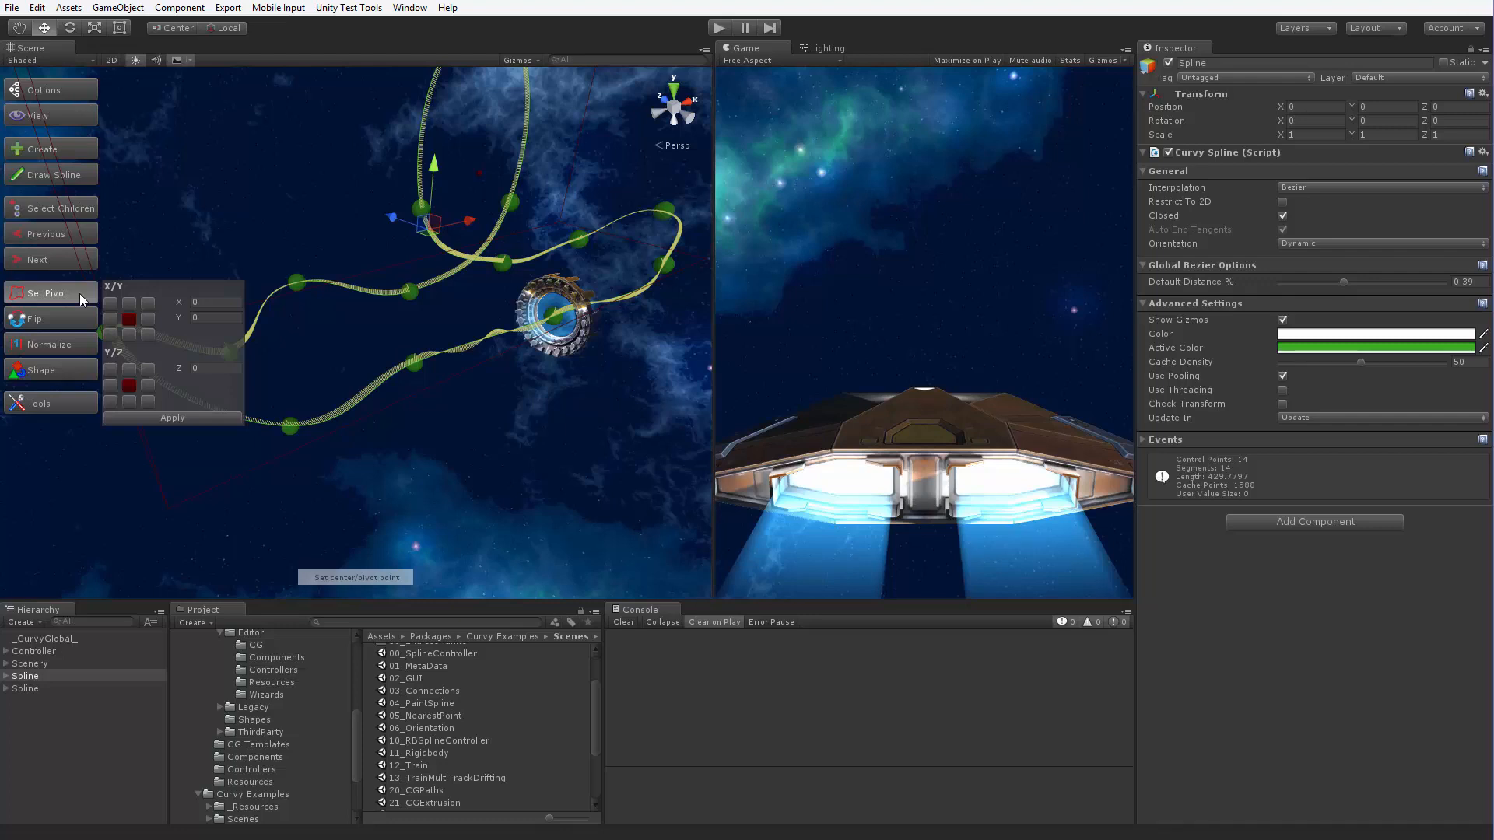
pyautogui.click(849, 48)
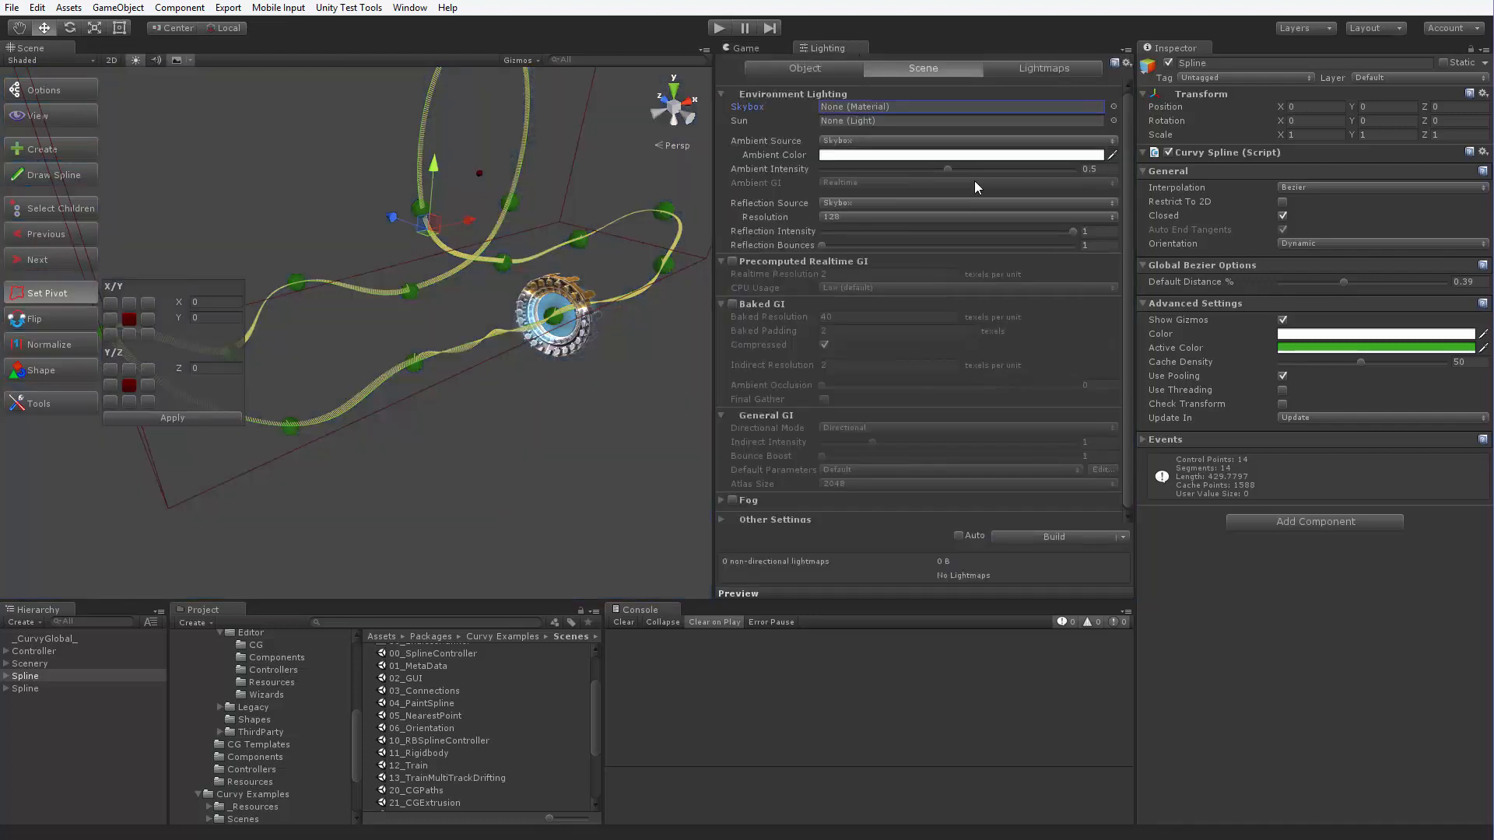
pyautogui.moveTo(466, 263); pyautogui.dragTo(534, 322, button='middle')
pyautogui.scroll(-4, 523, 311)
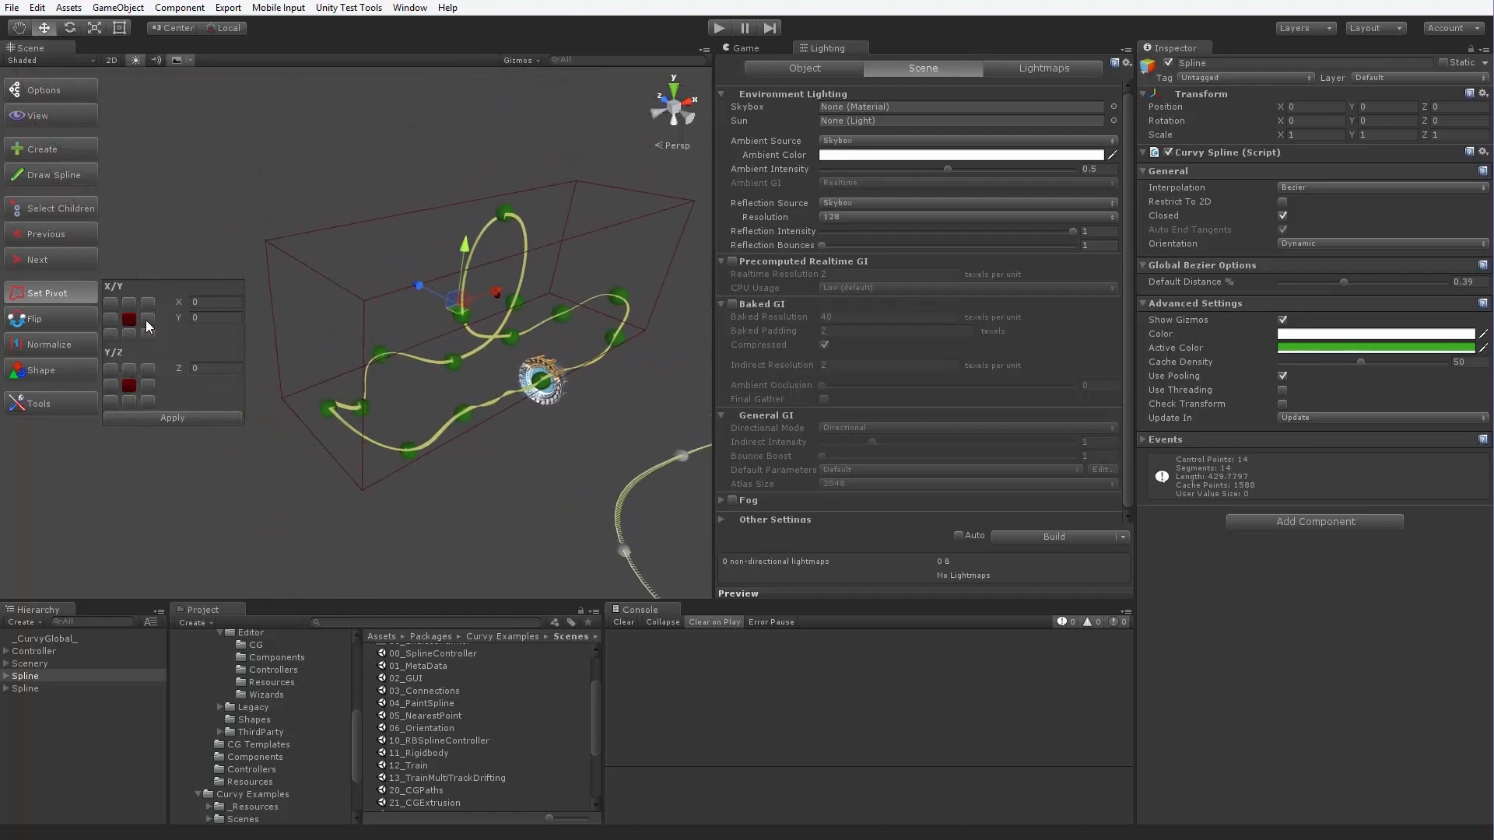
# Preview other X/Y and Y/Z pivot positions without applying them, close Set Pivot and flip the spline's direction
pyautogui.click(132, 301)
pyautogui.click(129, 401)
pyautogui.click(110, 400)
pyautogui.click(80, 301)
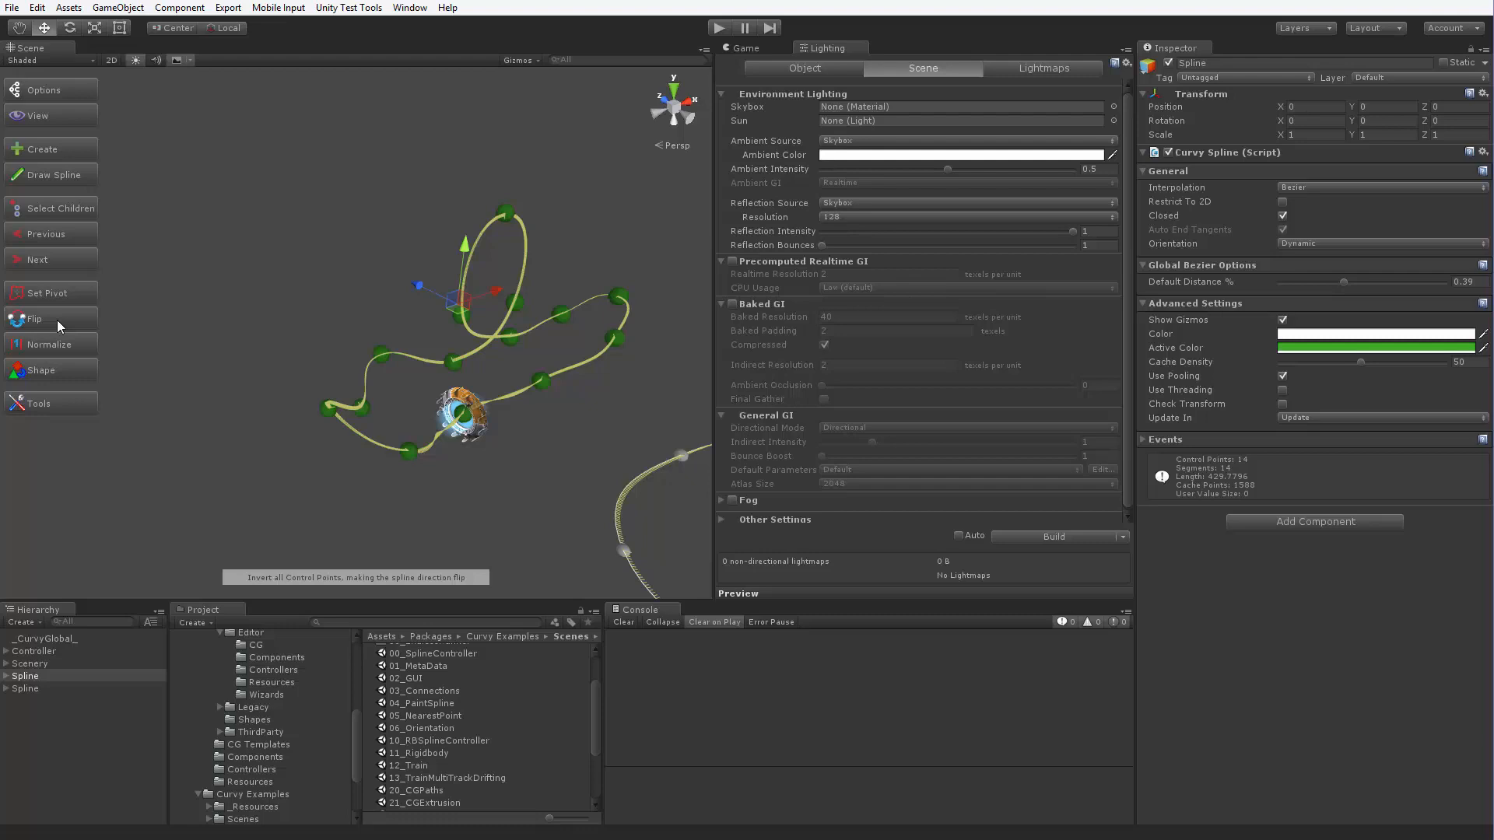
# Expand the flipped spline and step through its control points in order to check the new direction
pyautogui.click(6, 676)
pyautogui.press('Down')
pyautogui.press('Down')
pyautogui.press('Down')
pyautogui.press('Down')
pyautogui.press('Down')
pyautogui.press('Down')
pyautogui.press('Down')
pyautogui.press('Down')
pyautogui.press('Down')
pyautogui.press('Down')
pyautogui.press('Down')
pyautogui.press('Down')
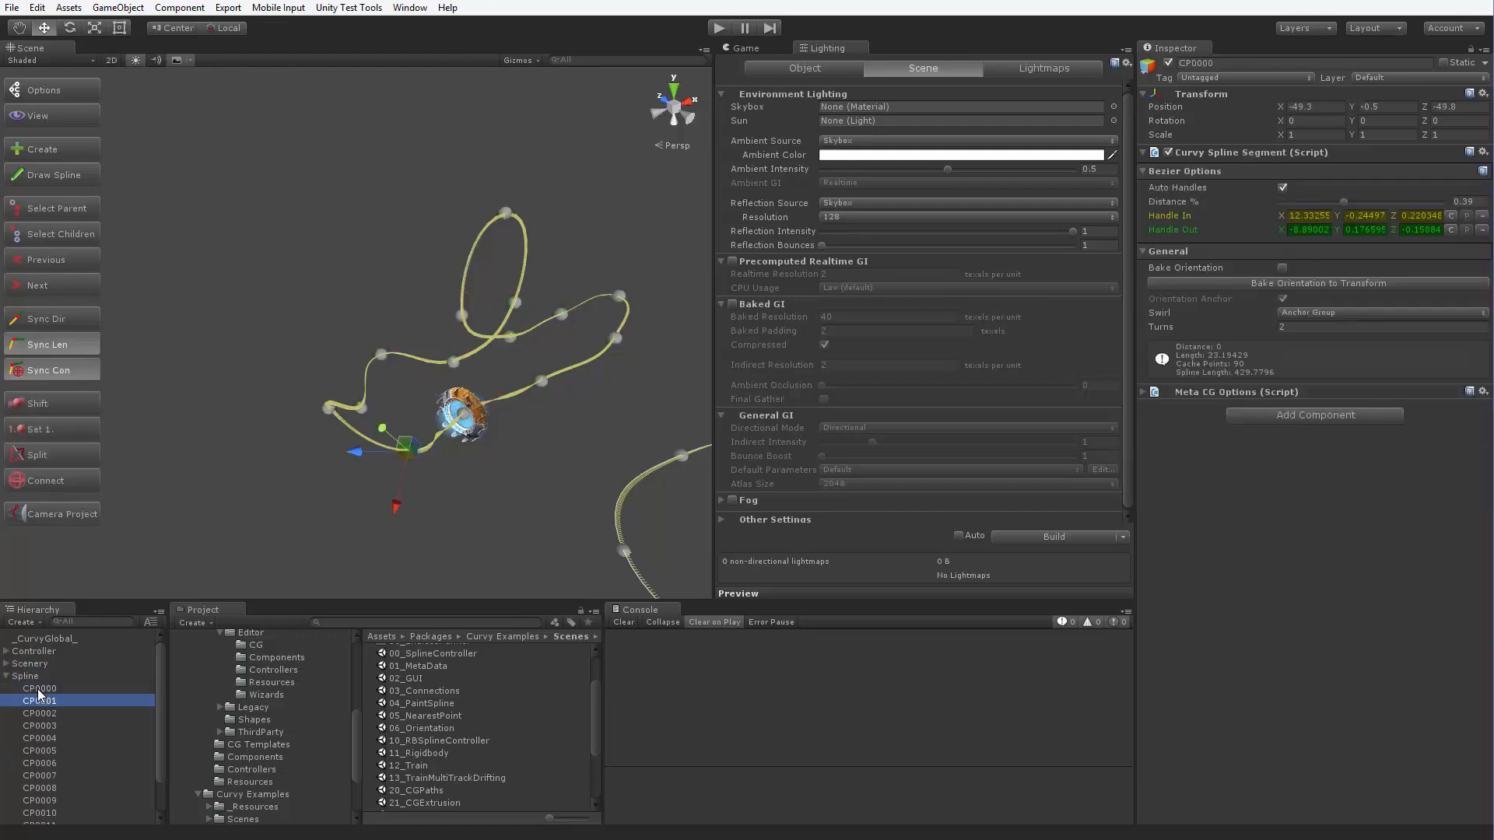
pyautogui.press('Down')
pyautogui.press('Down')
pyautogui.press('Down')
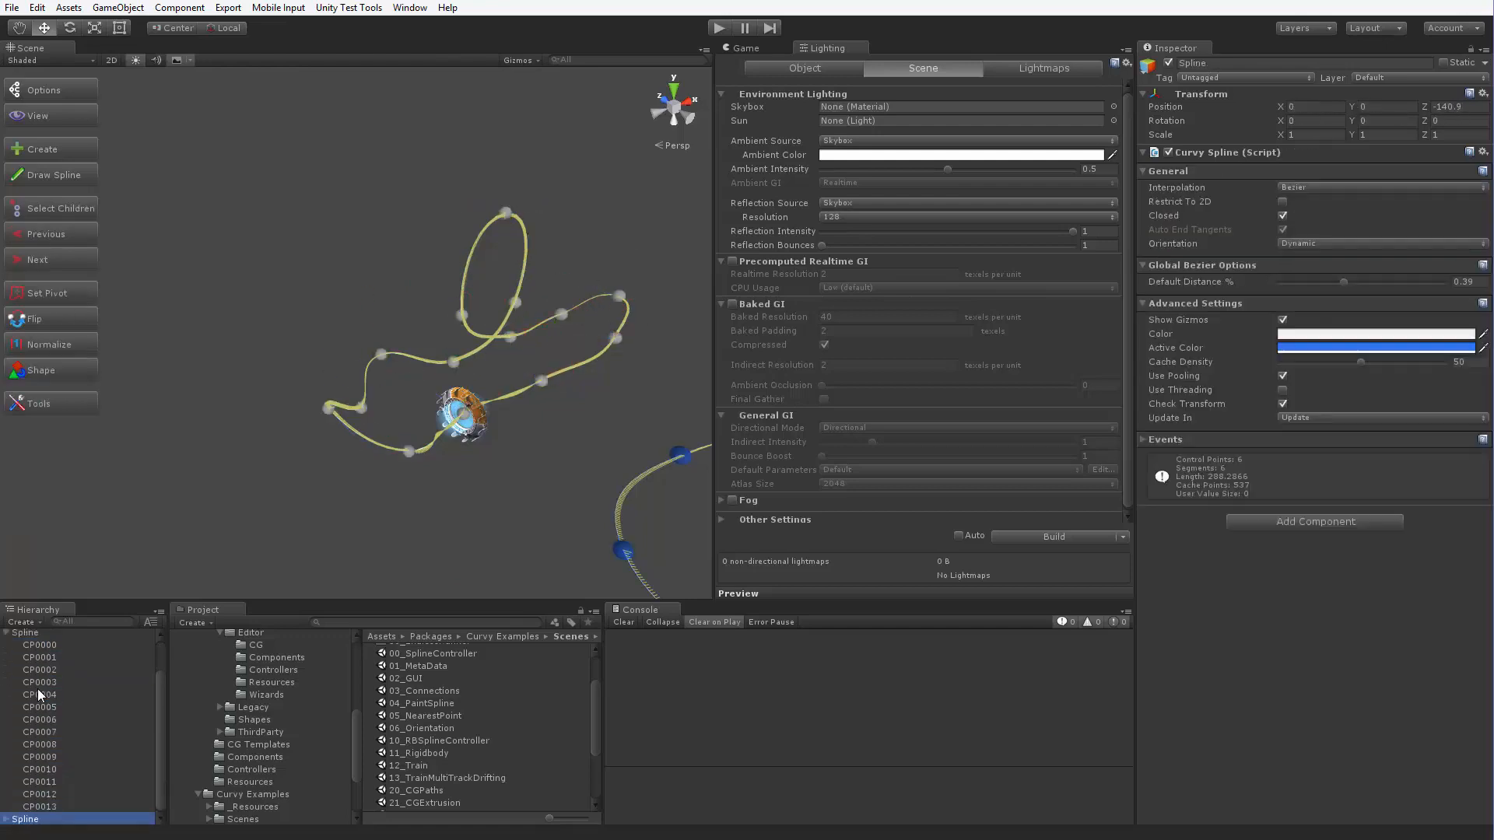